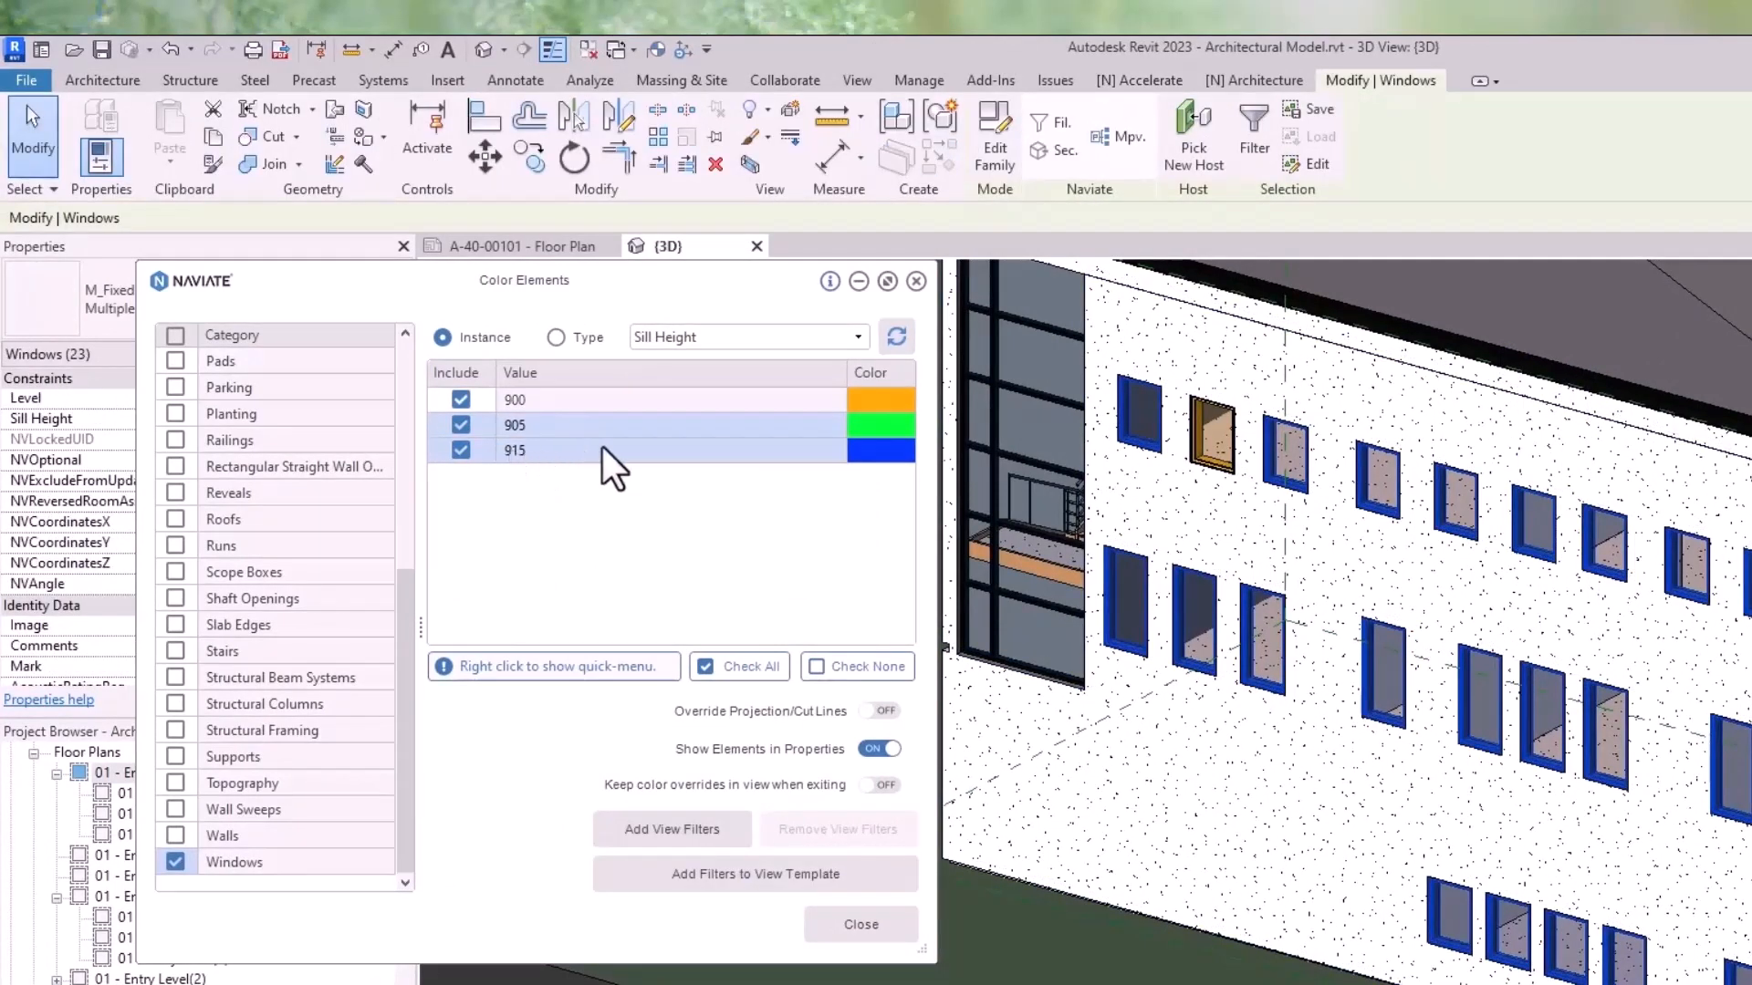
# - Select the windows with sill heights 900 and 905, set their Sill Height to 915, and refresh the color list
pyautogui.moveTo(567, 402); pyautogui.dragTo(573, 424)
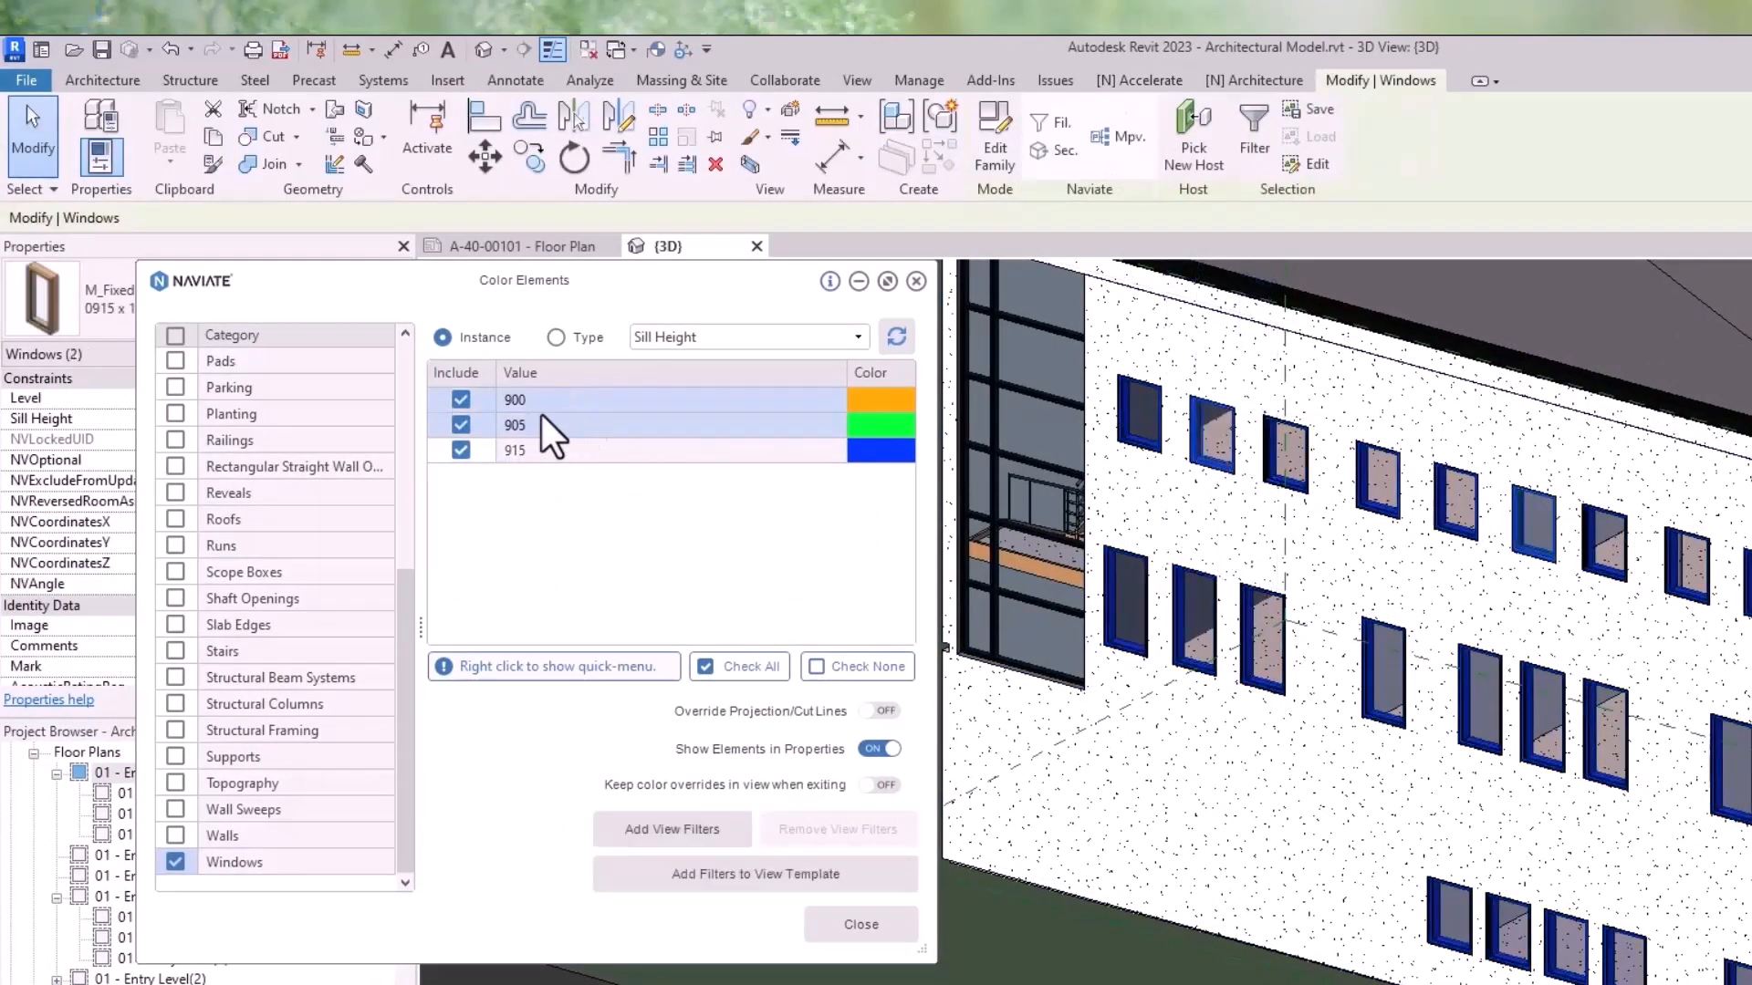
pyautogui.moveTo(509, 287); pyautogui.dragTo(692, 293)
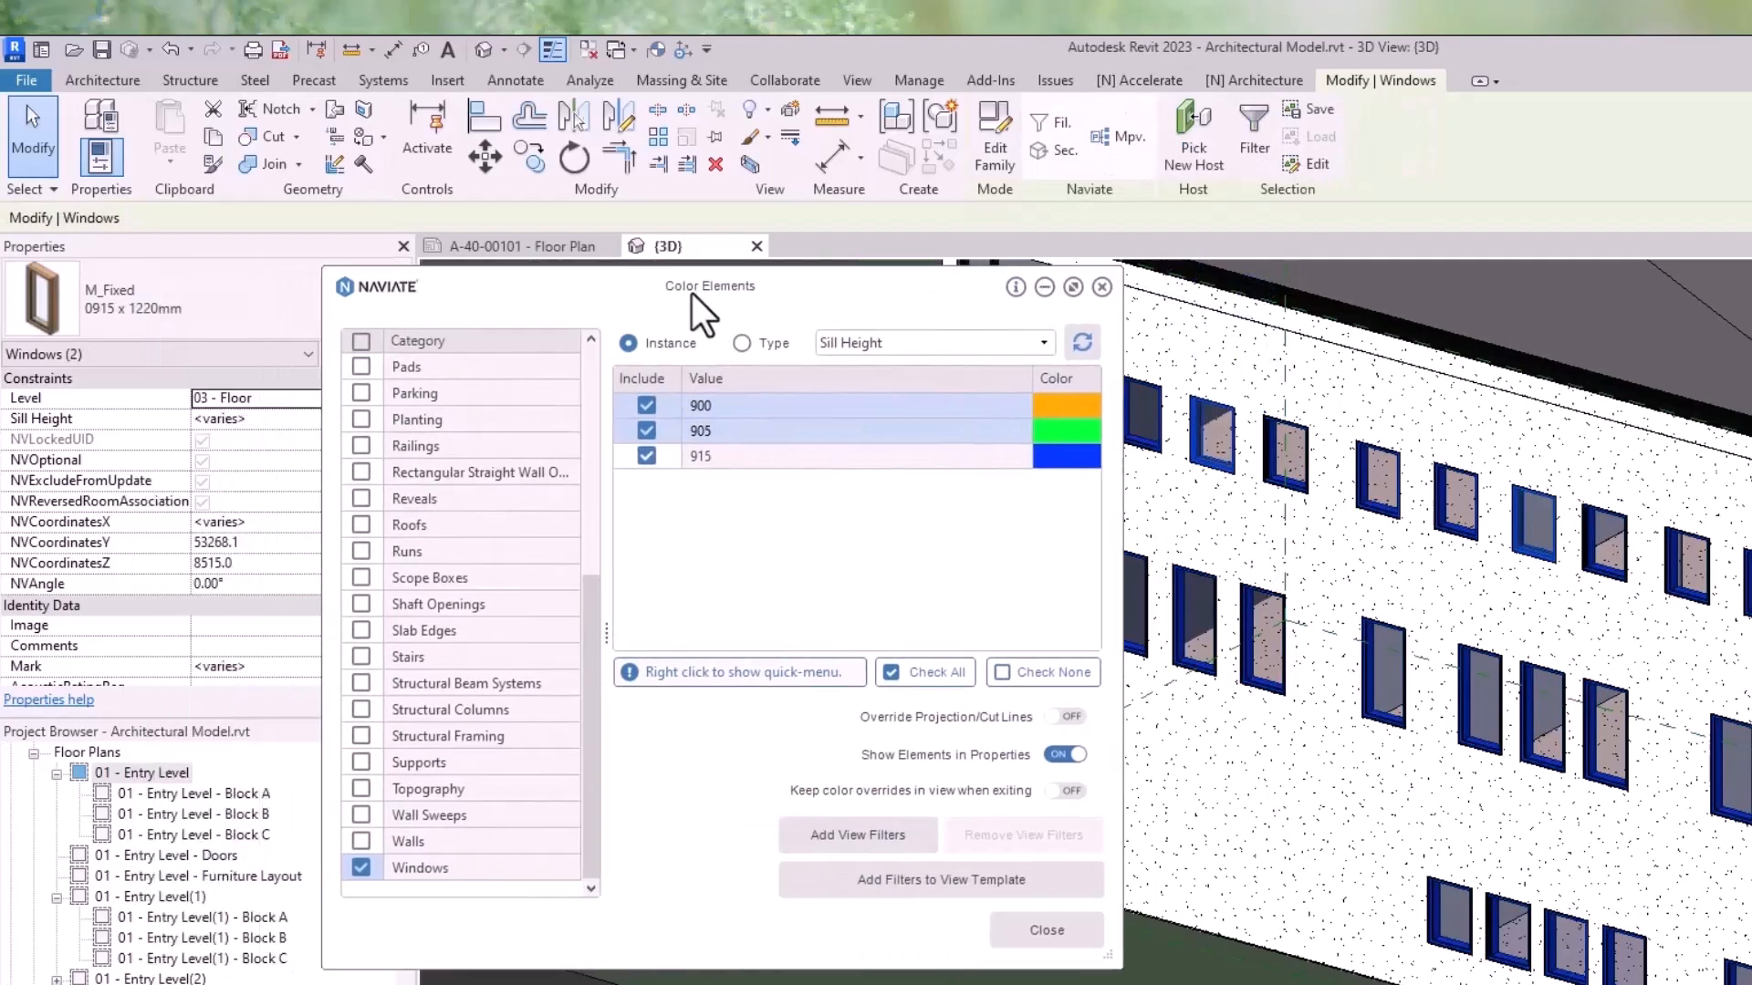
pyautogui.click(270, 427)
pyautogui.write('915')
pyautogui.press('Return')
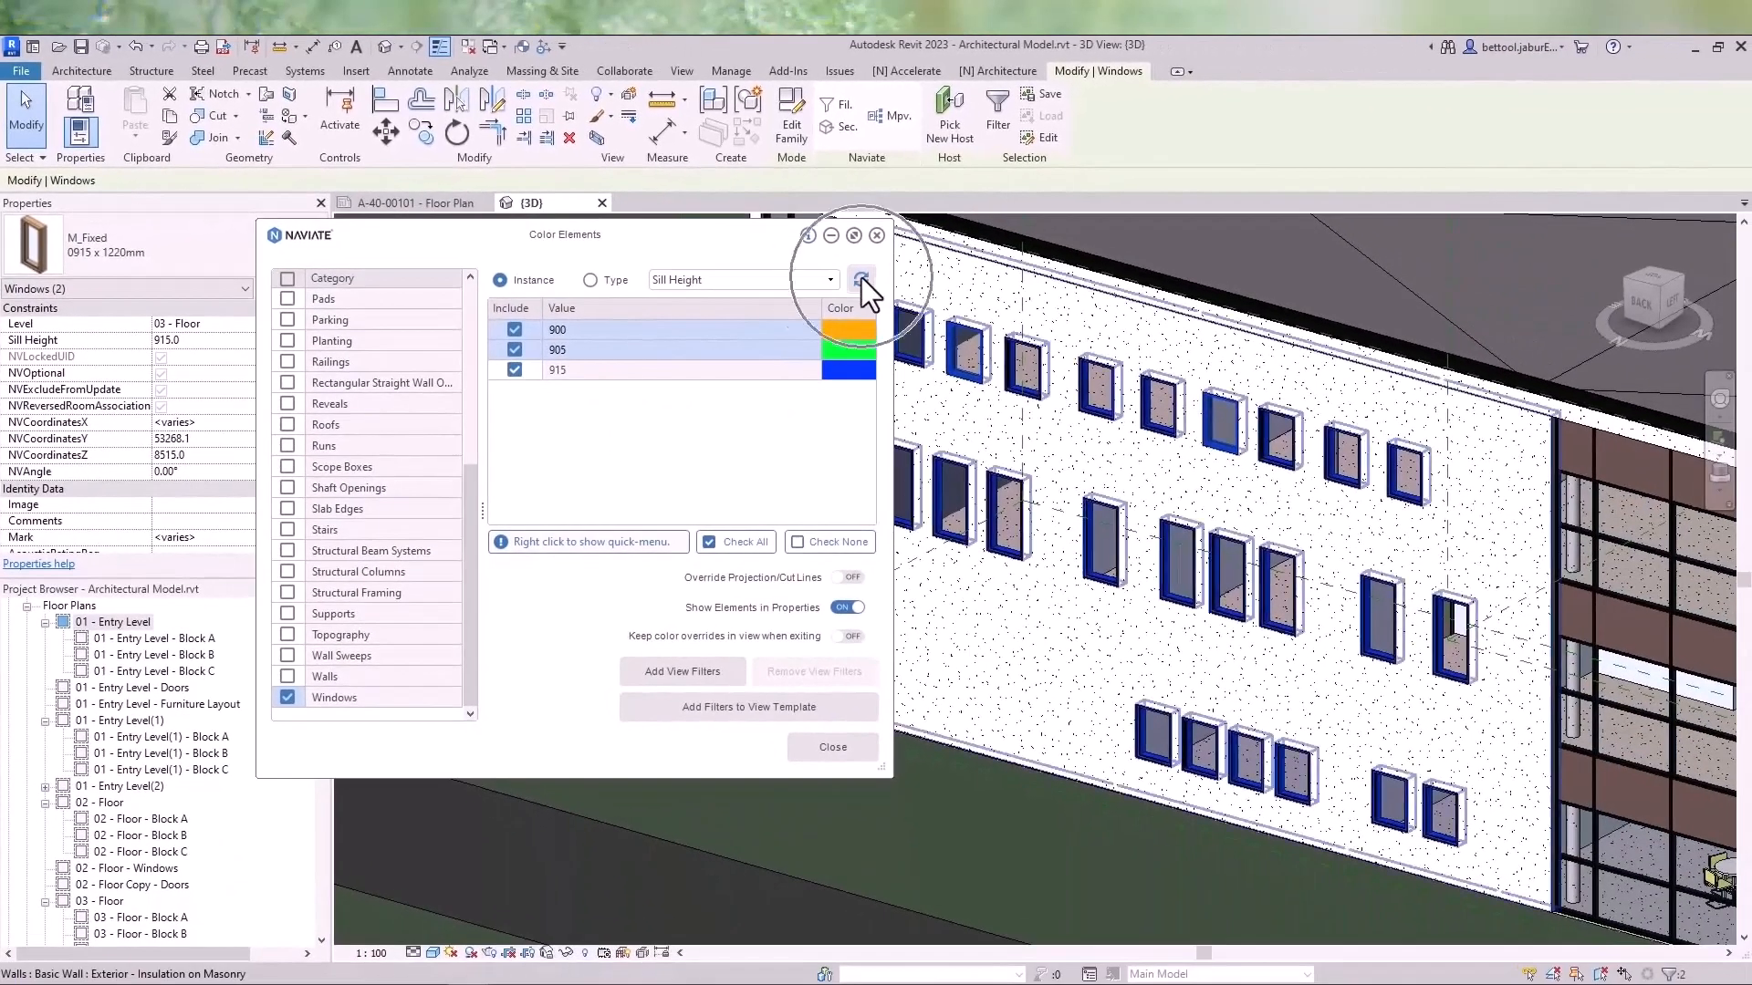
pyautogui.click(861, 277)
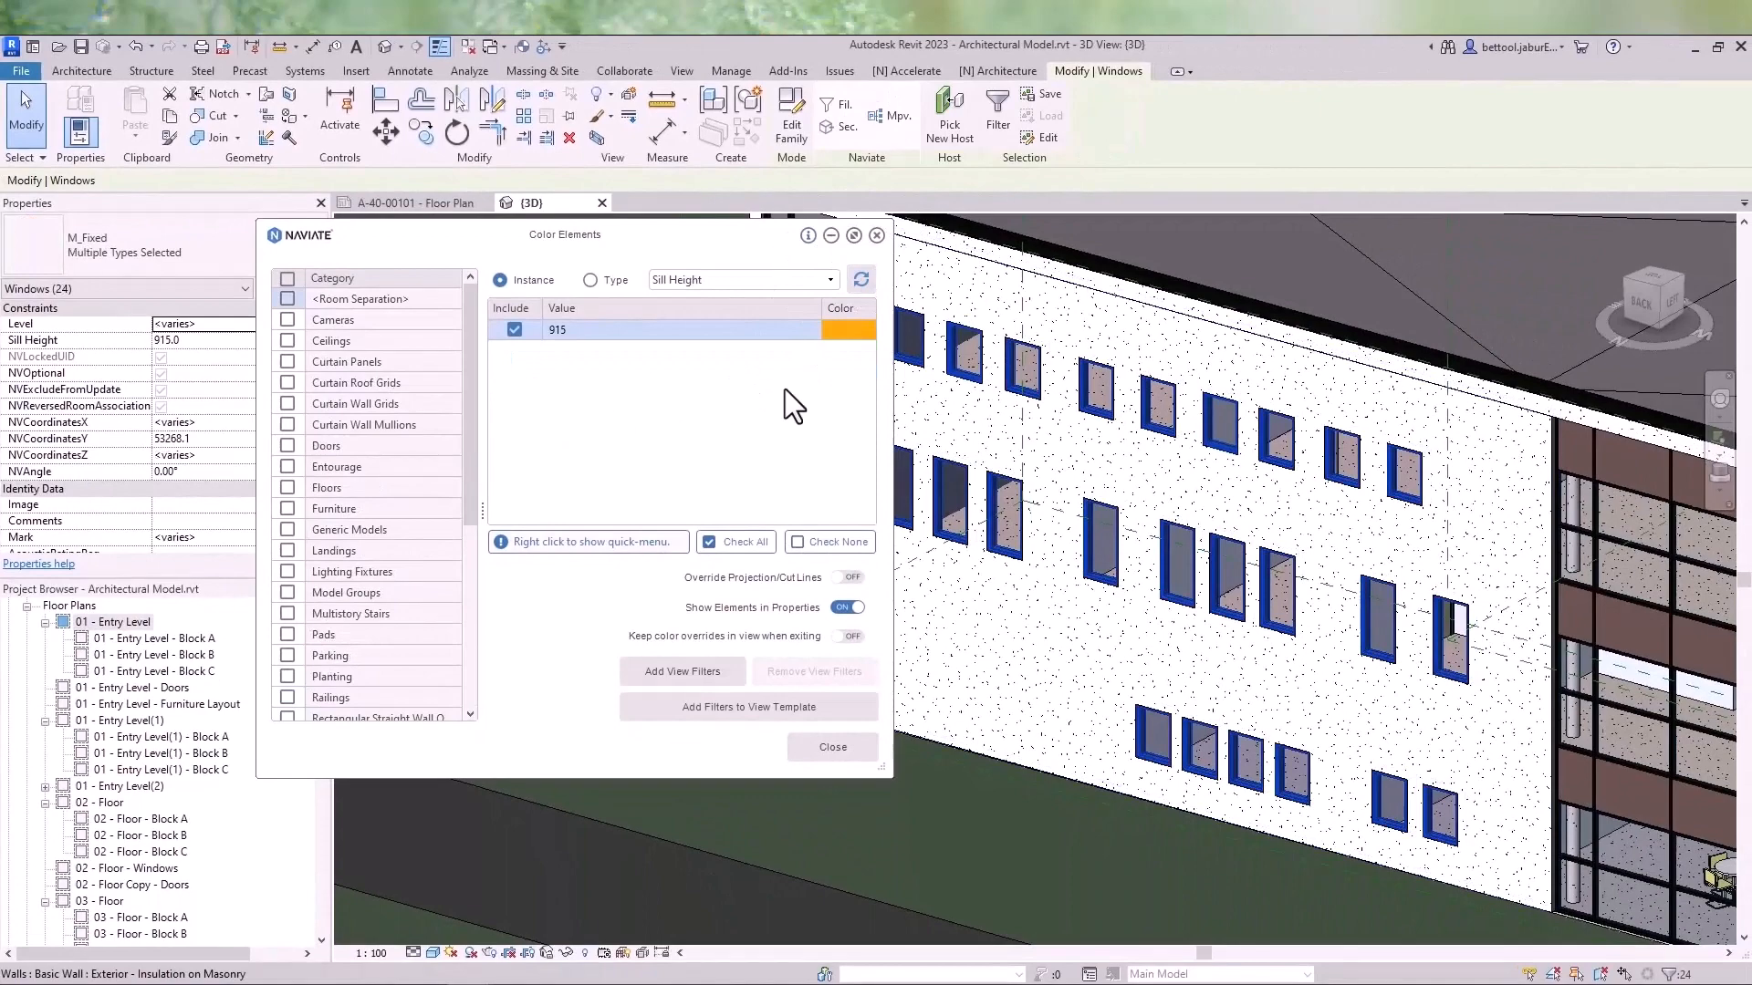
# - Orbit around the 3D model to review the recolored windows
pyautogui.scroll(-1, 1056, 452)
pyautogui.moveTo(1055, 456); pyautogui.dragTo(1151, 473, button='middle')
pyautogui.click(1171, 464)
pyautogui.moveTo(1339, 524); pyautogui.dragTo(1241, 521, button='middle')
pyautogui.moveTo(697, 232); pyautogui.dragTo(626, 239)
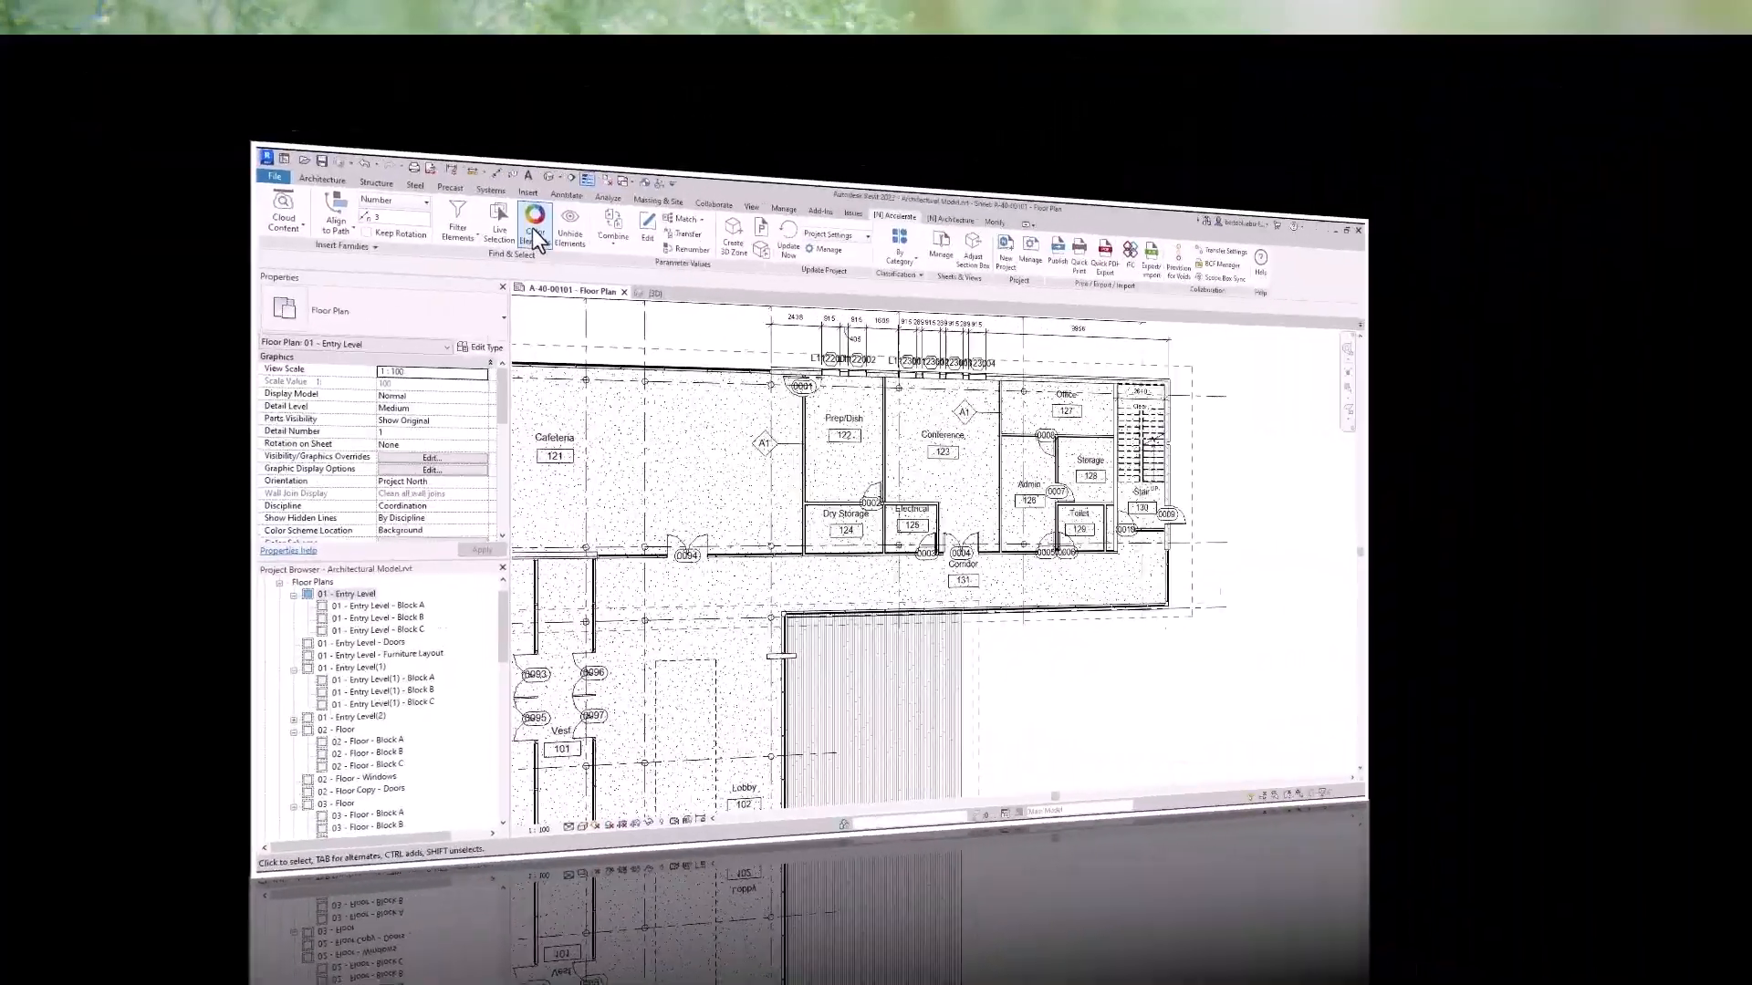
# - In the floor plan view, color the Walls category by the Type parameter Type Name
pyautogui.click(536, 239)
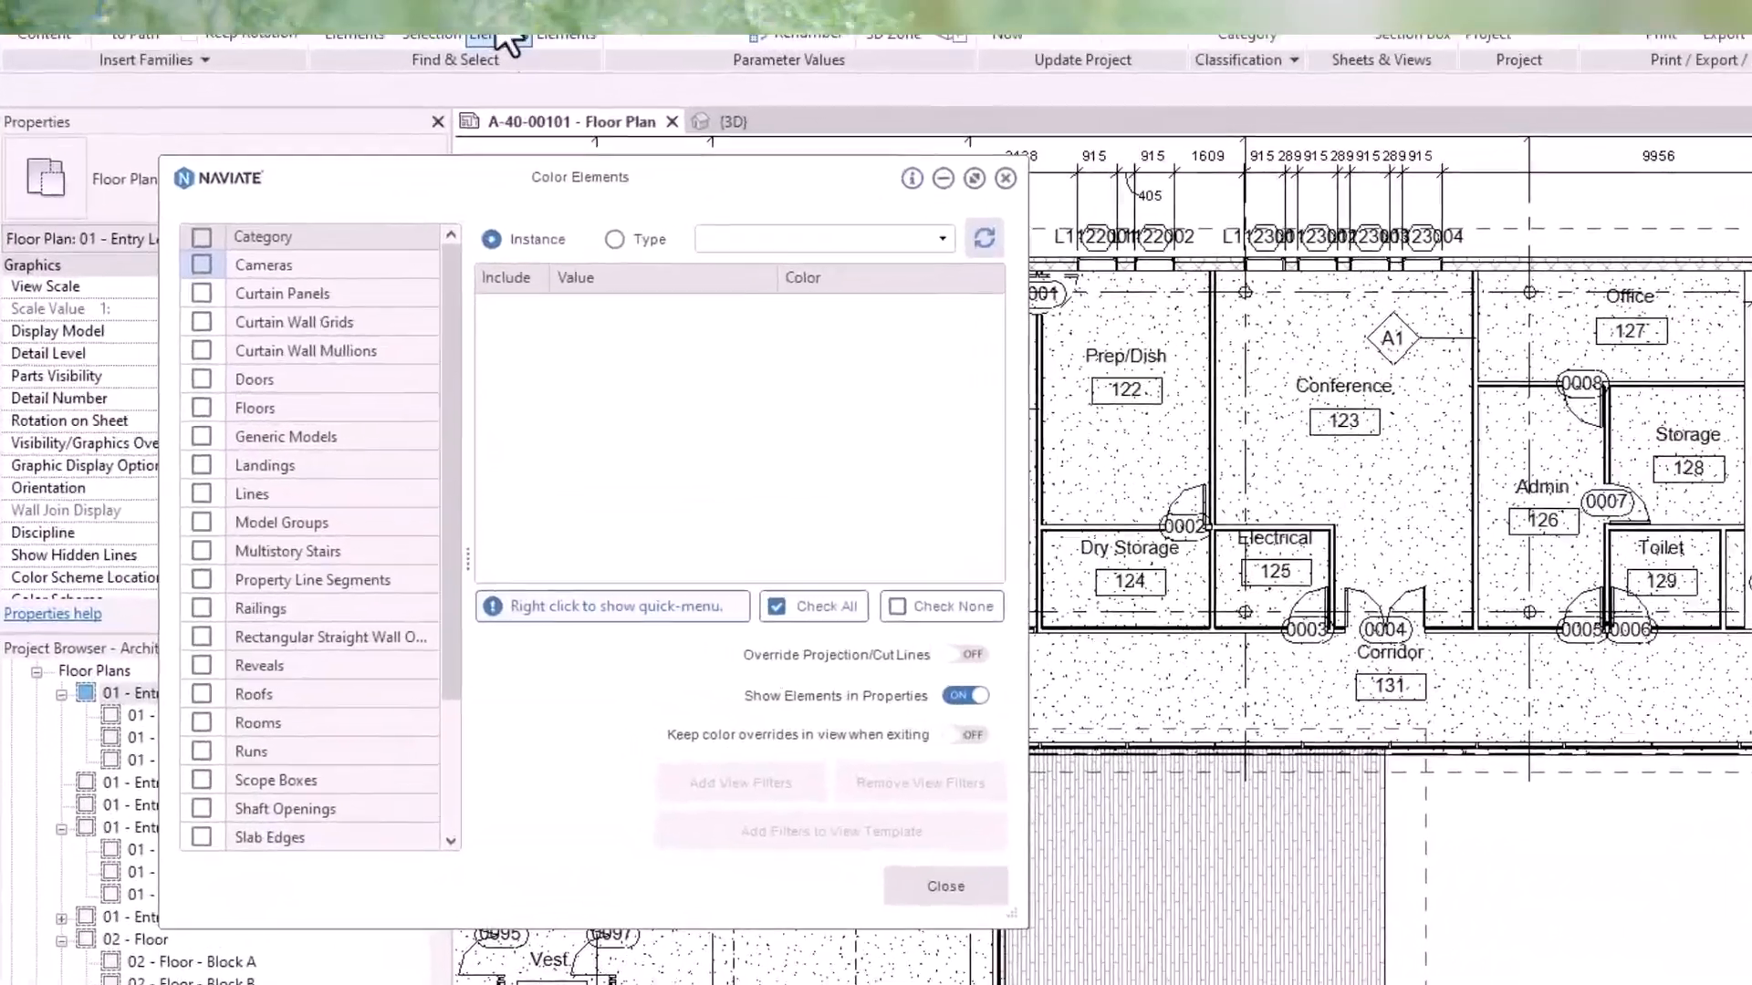
pyautogui.scroll(-2, 327, 612)
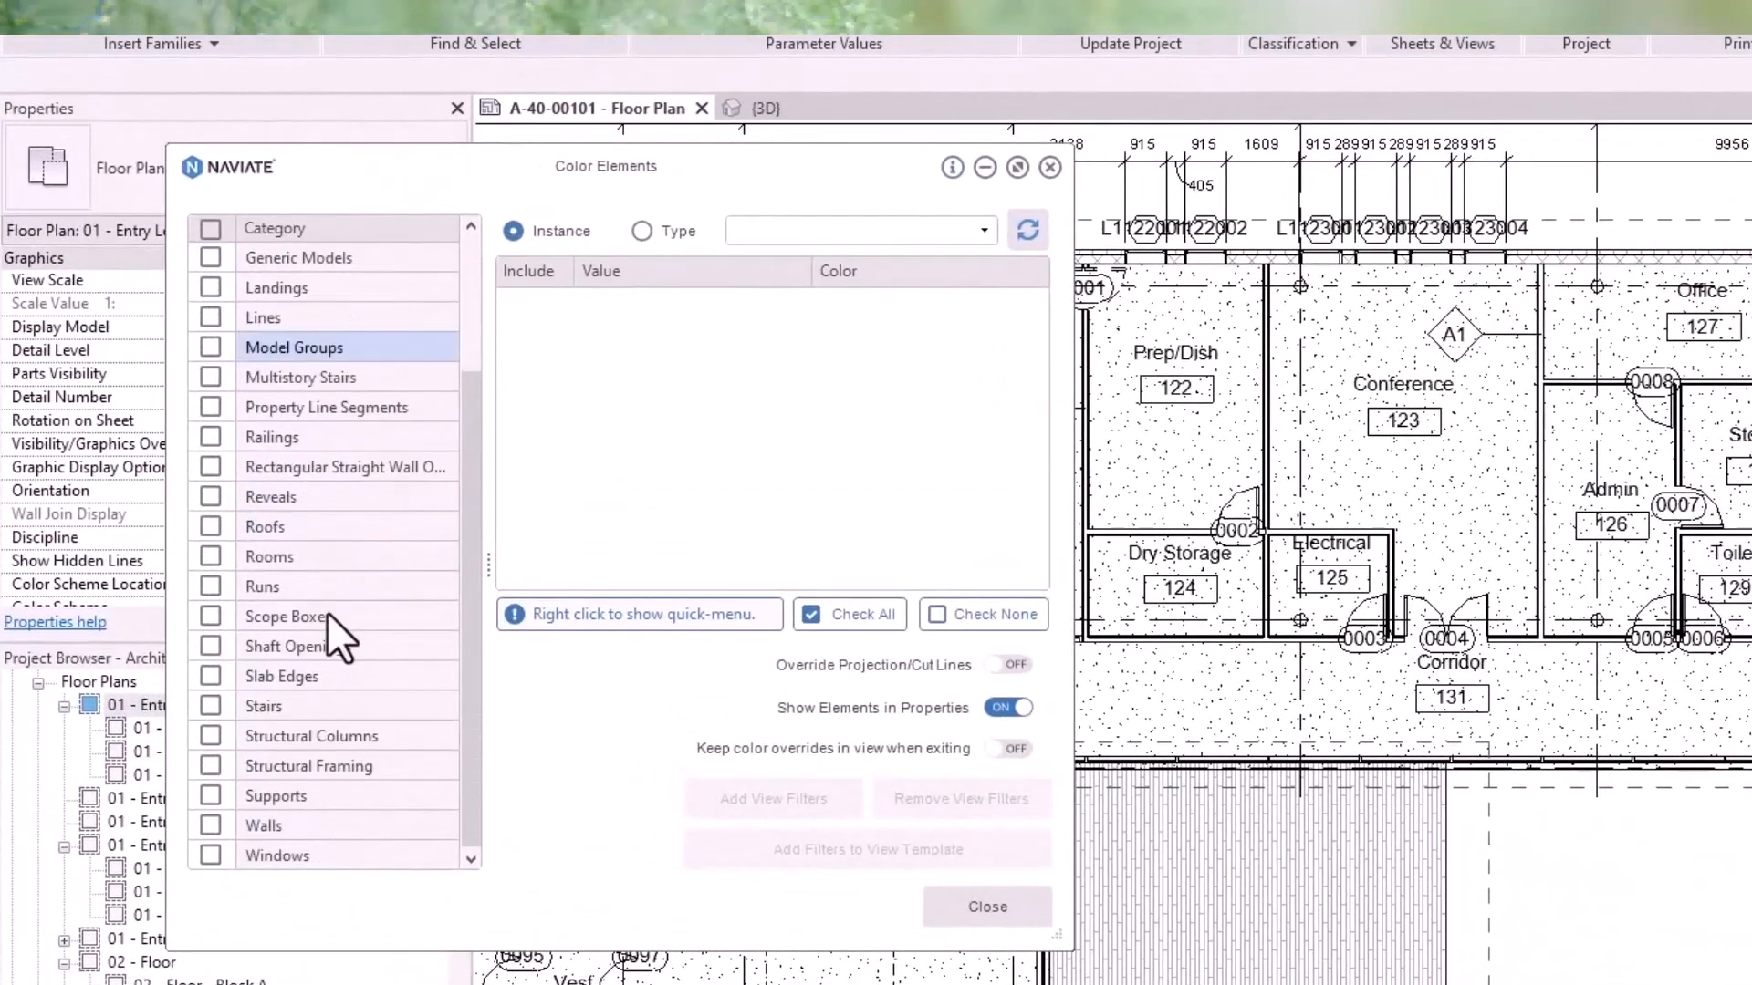
pyautogui.click(220, 825)
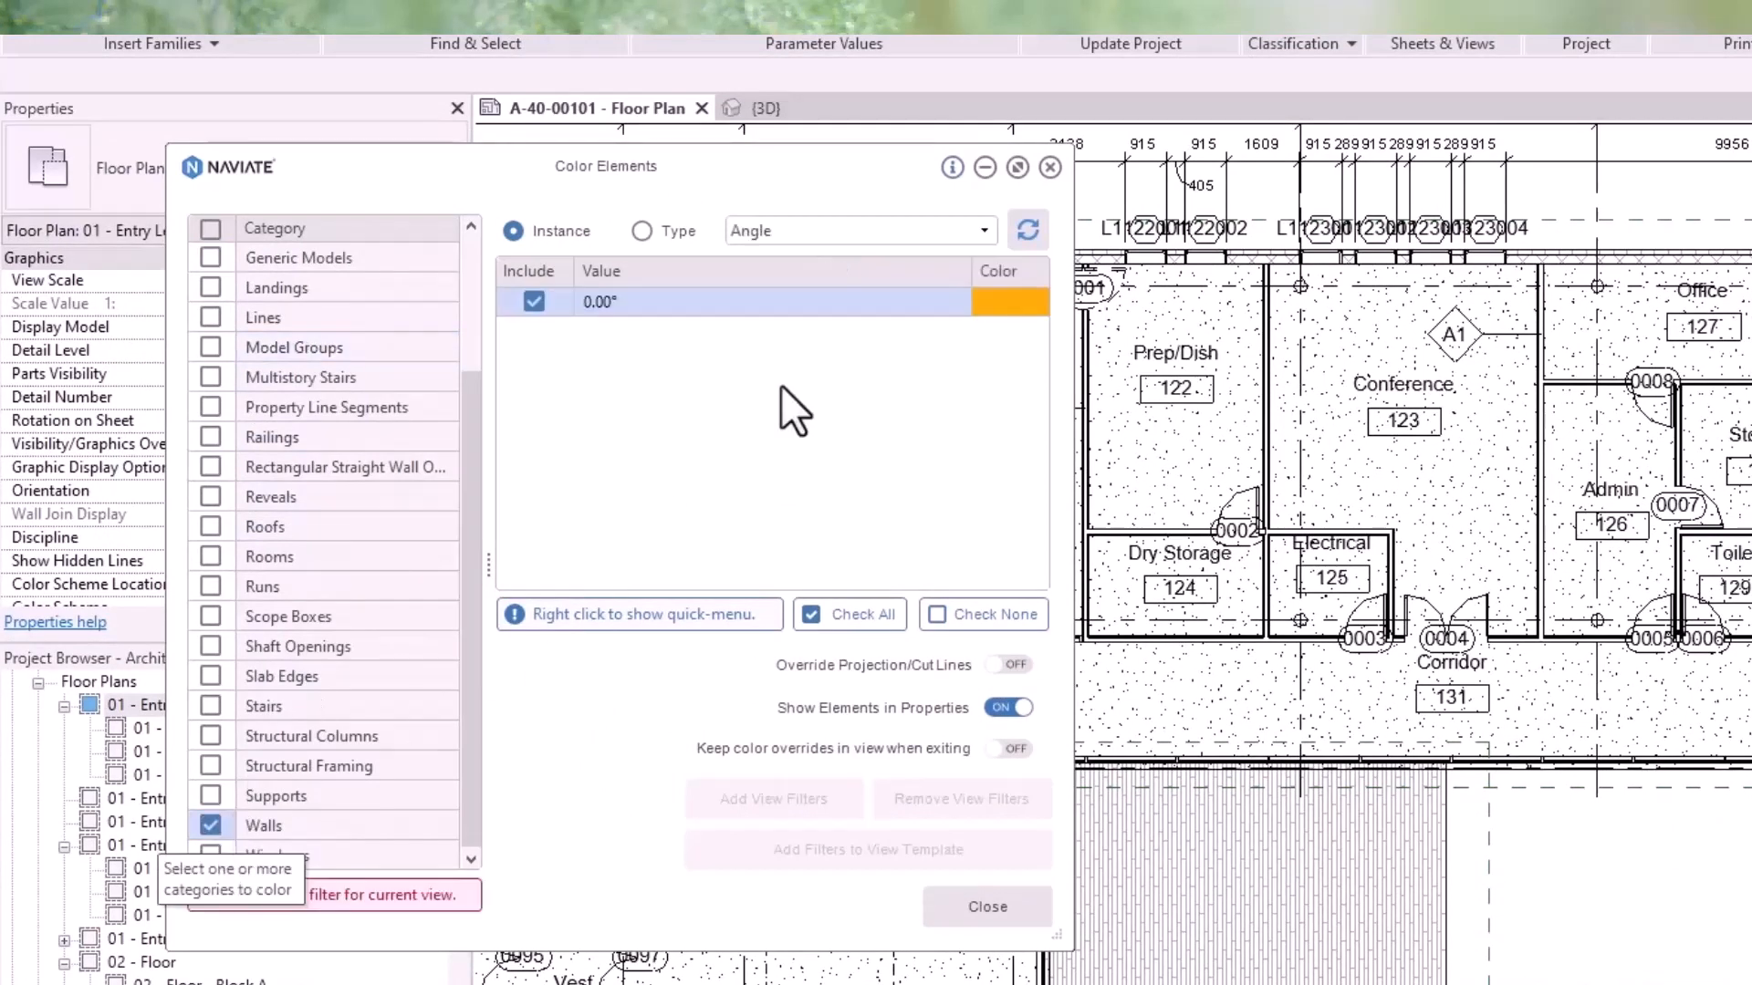
pyautogui.click(643, 231)
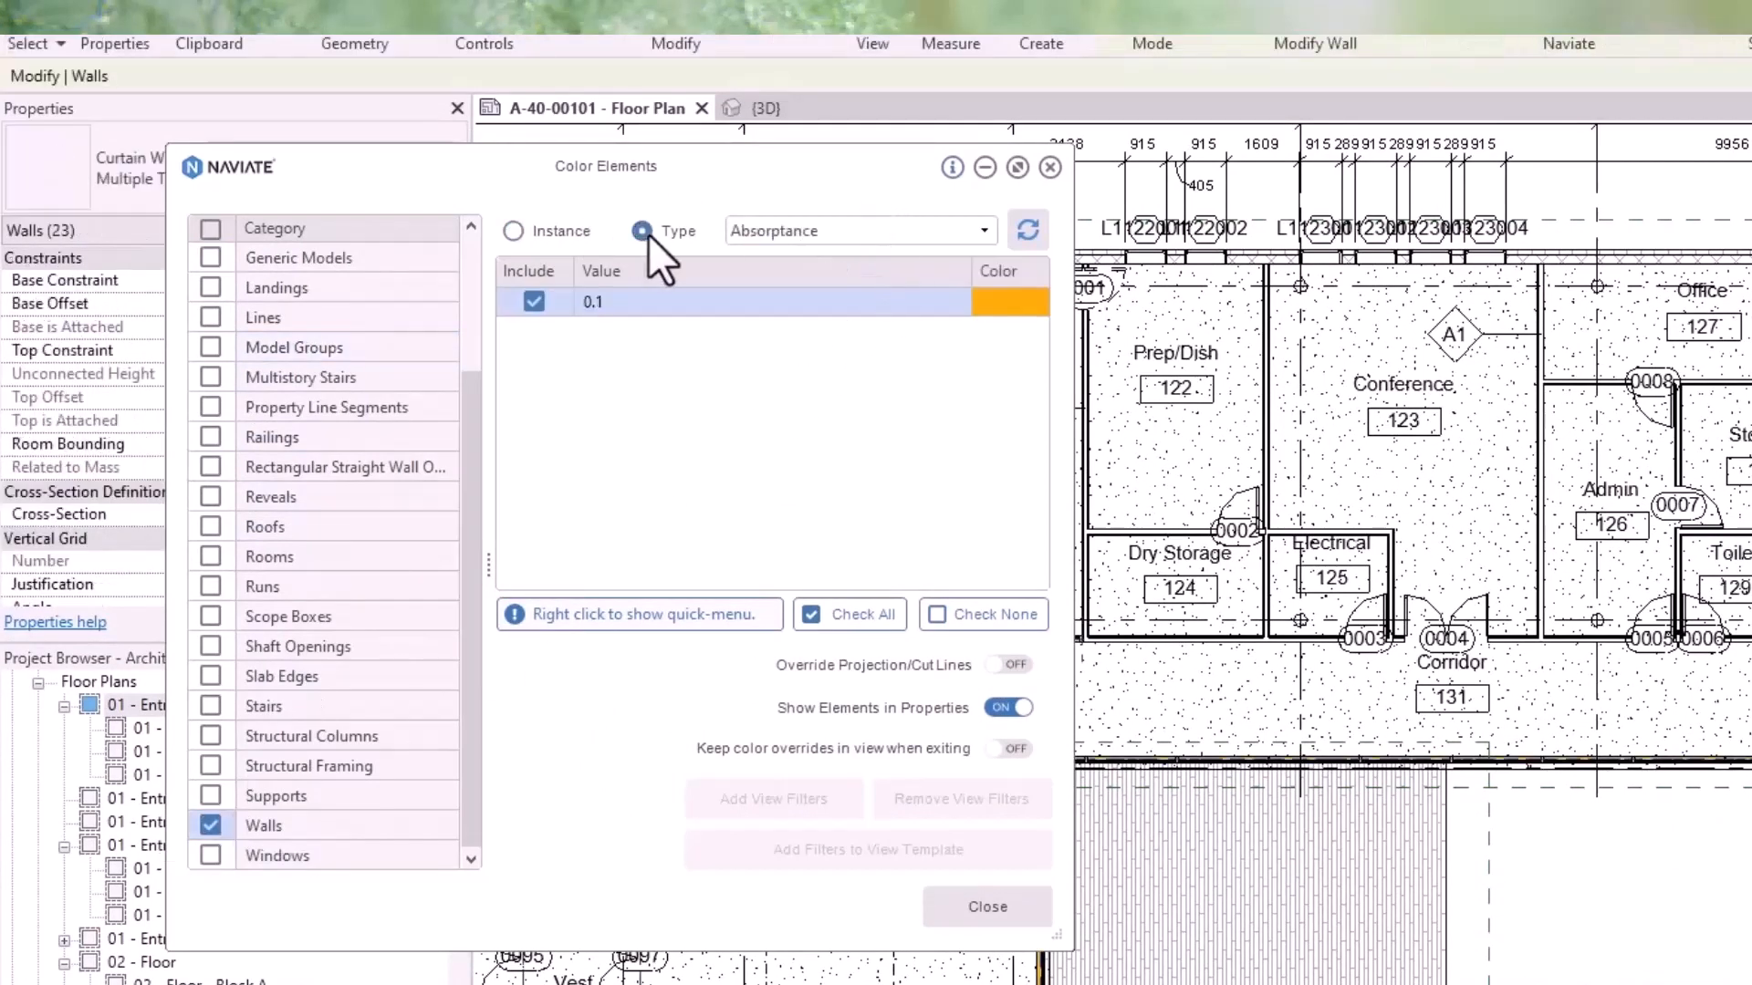
pyautogui.click(853, 231)
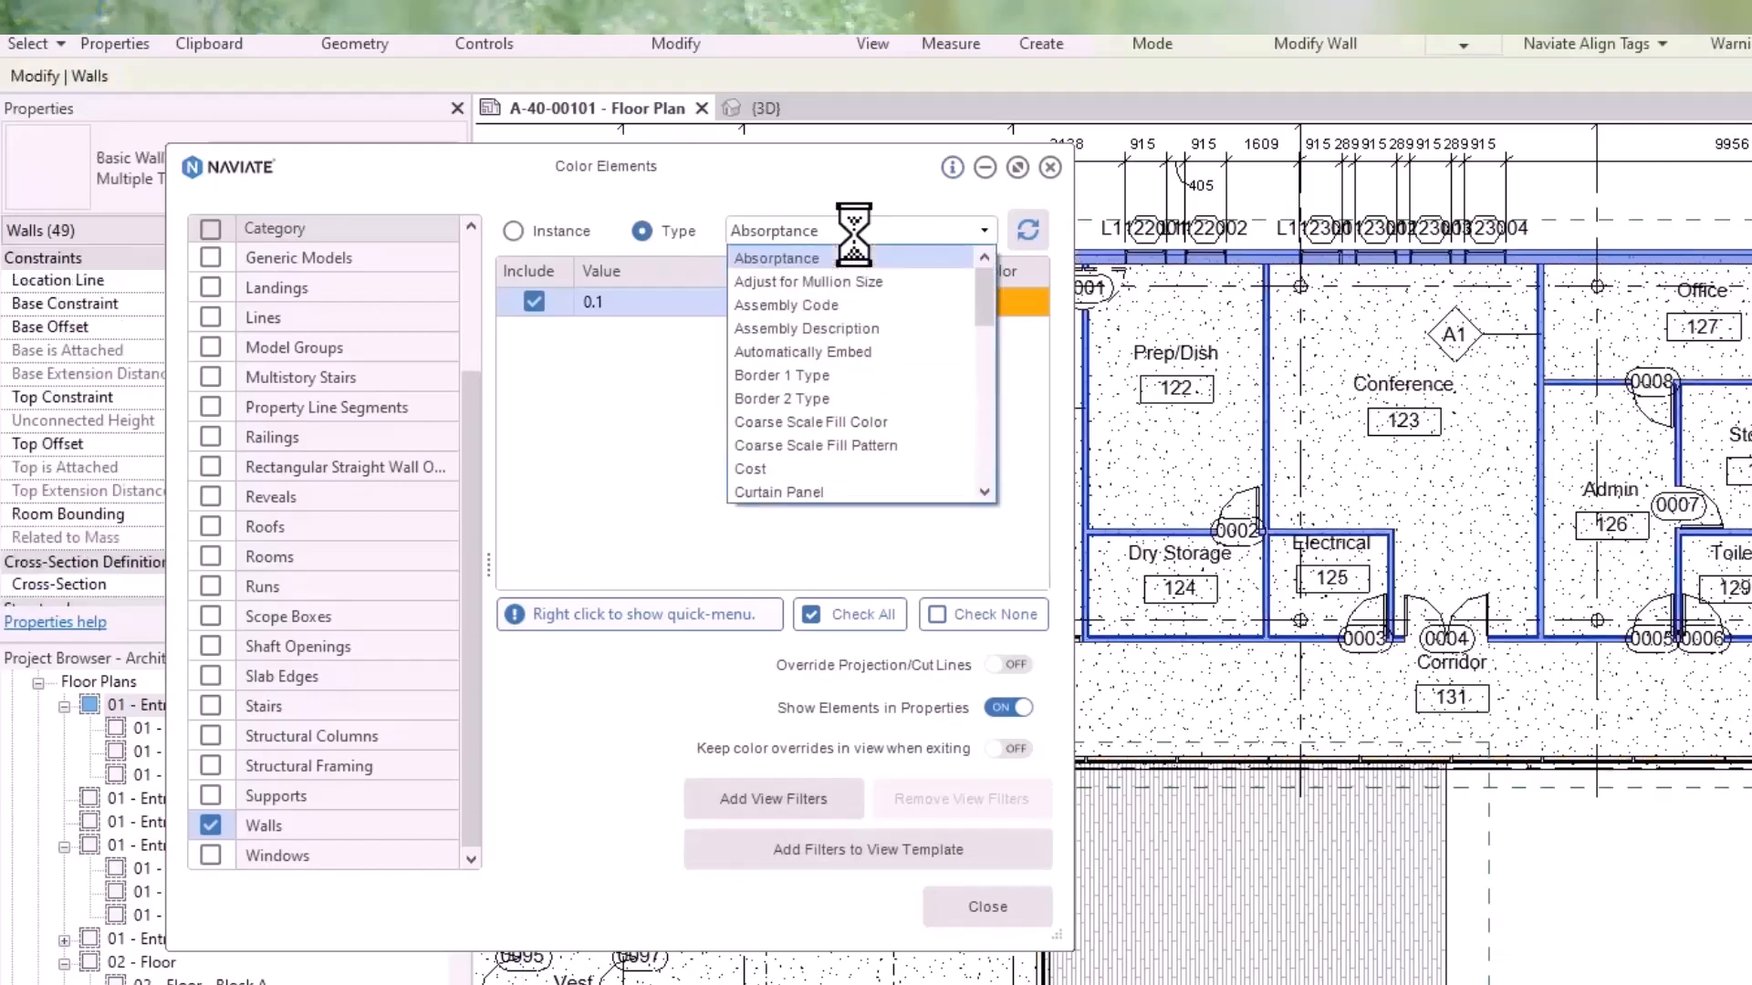
pyautogui.moveTo(987, 290); pyautogui.dragTo(985, 491)
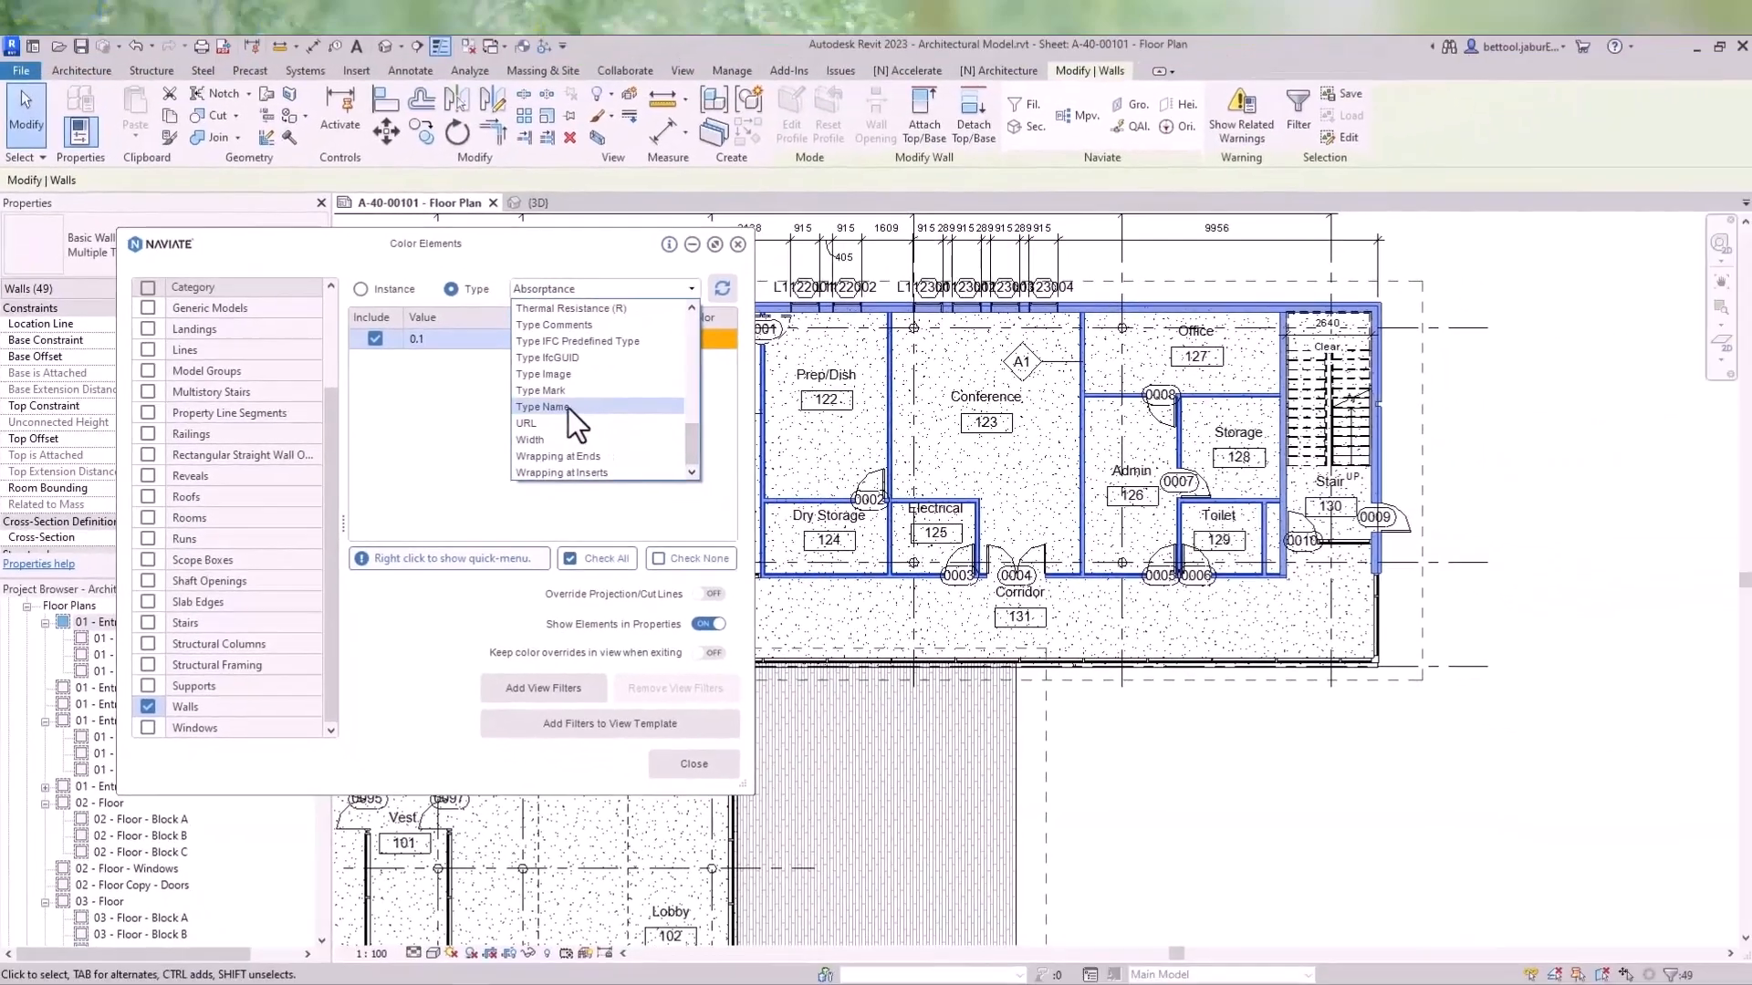
pyautogui.click(807, 401)
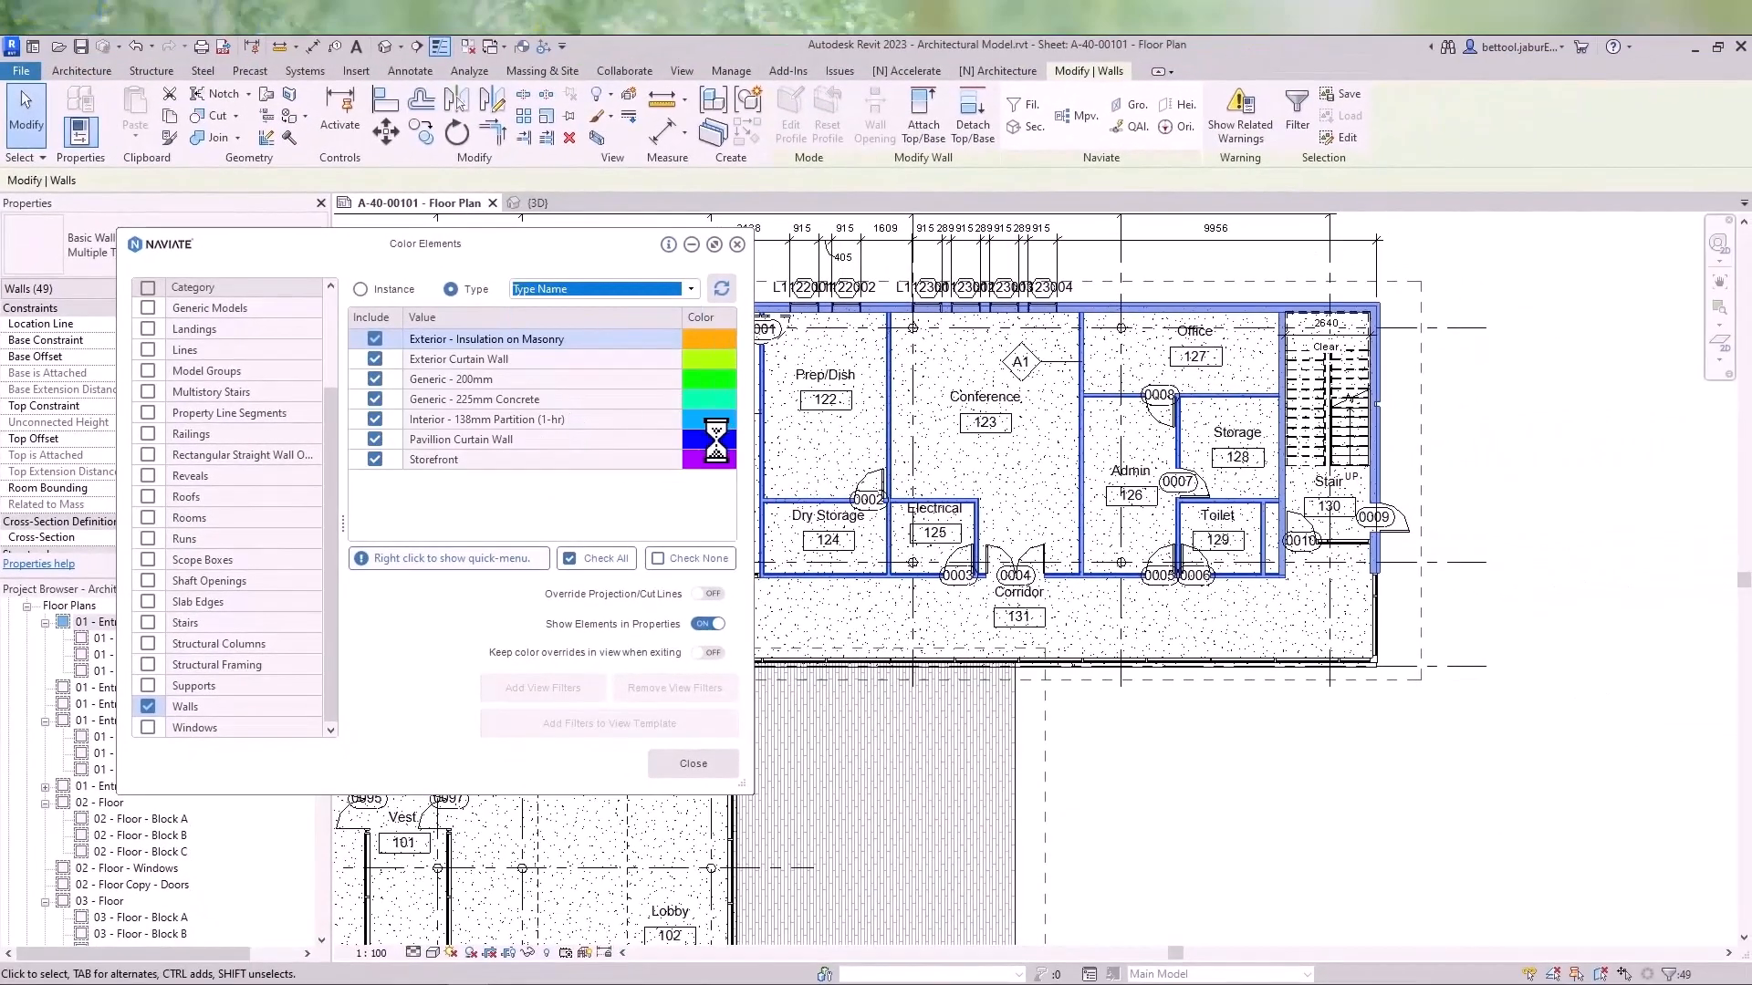
# - Zoom and pan around the floor plan to inspect the colored walls
pyautogui.moveTo(1279, 463); pyautogui.dragTo(1430, 454, button='middle')
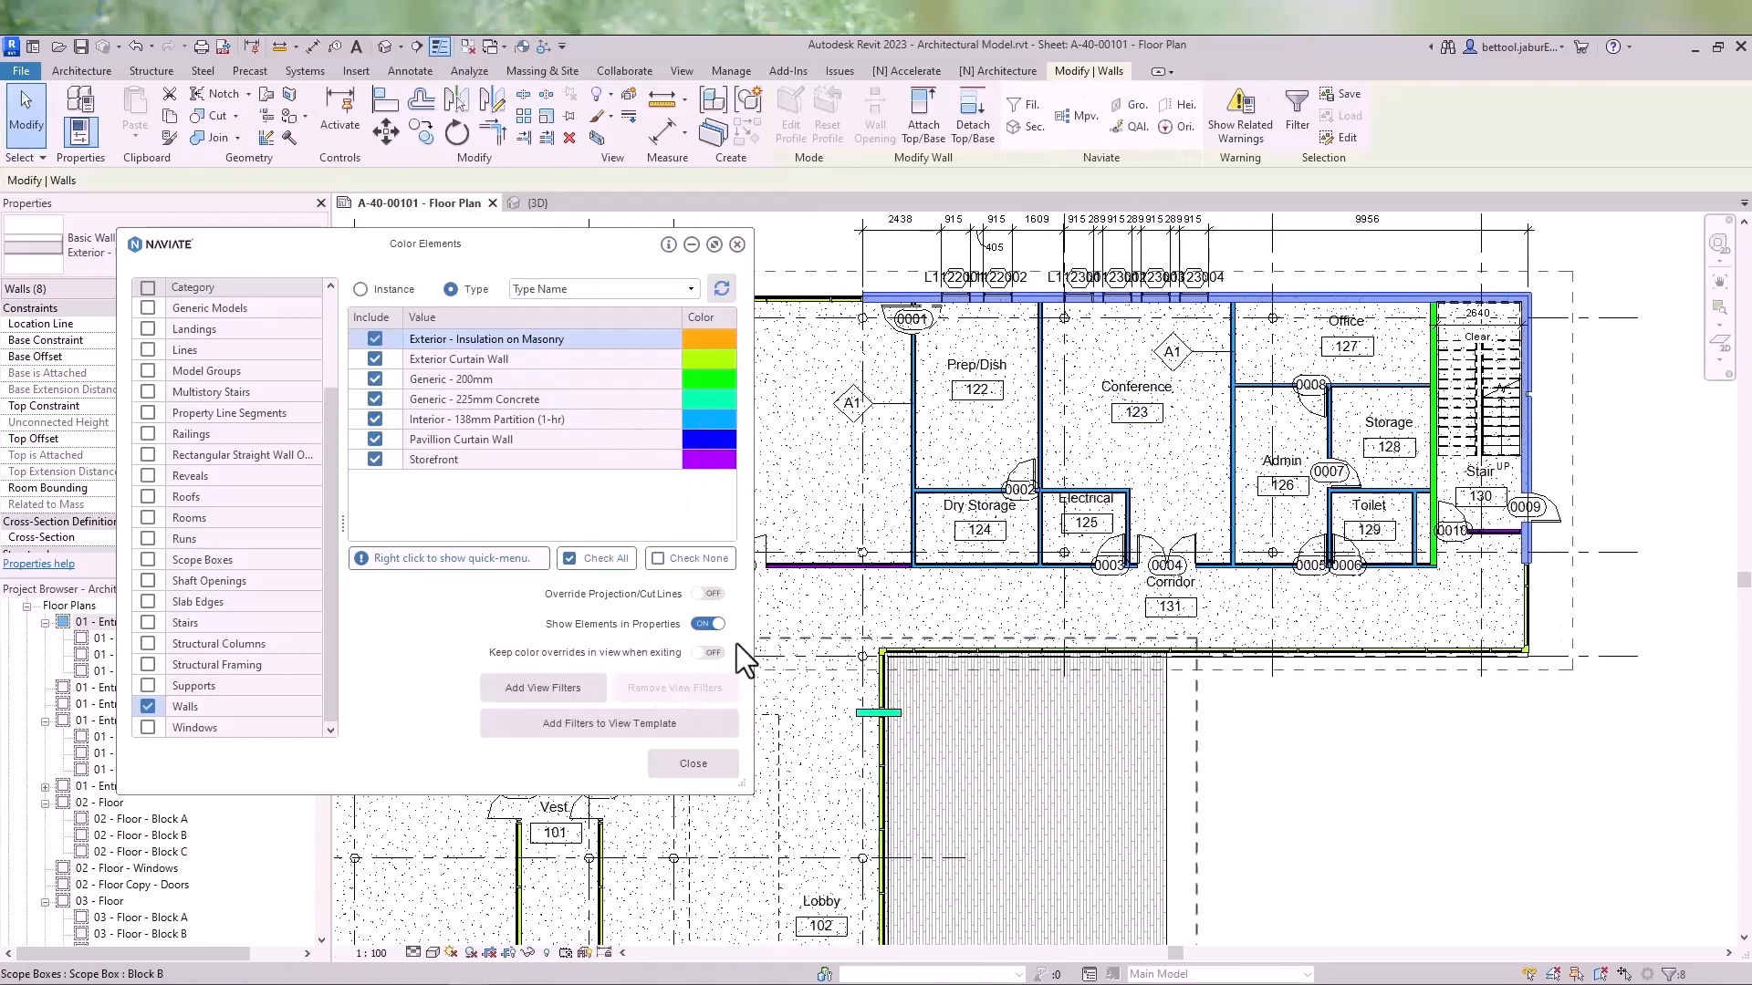
pyautogui.press('ctrl')
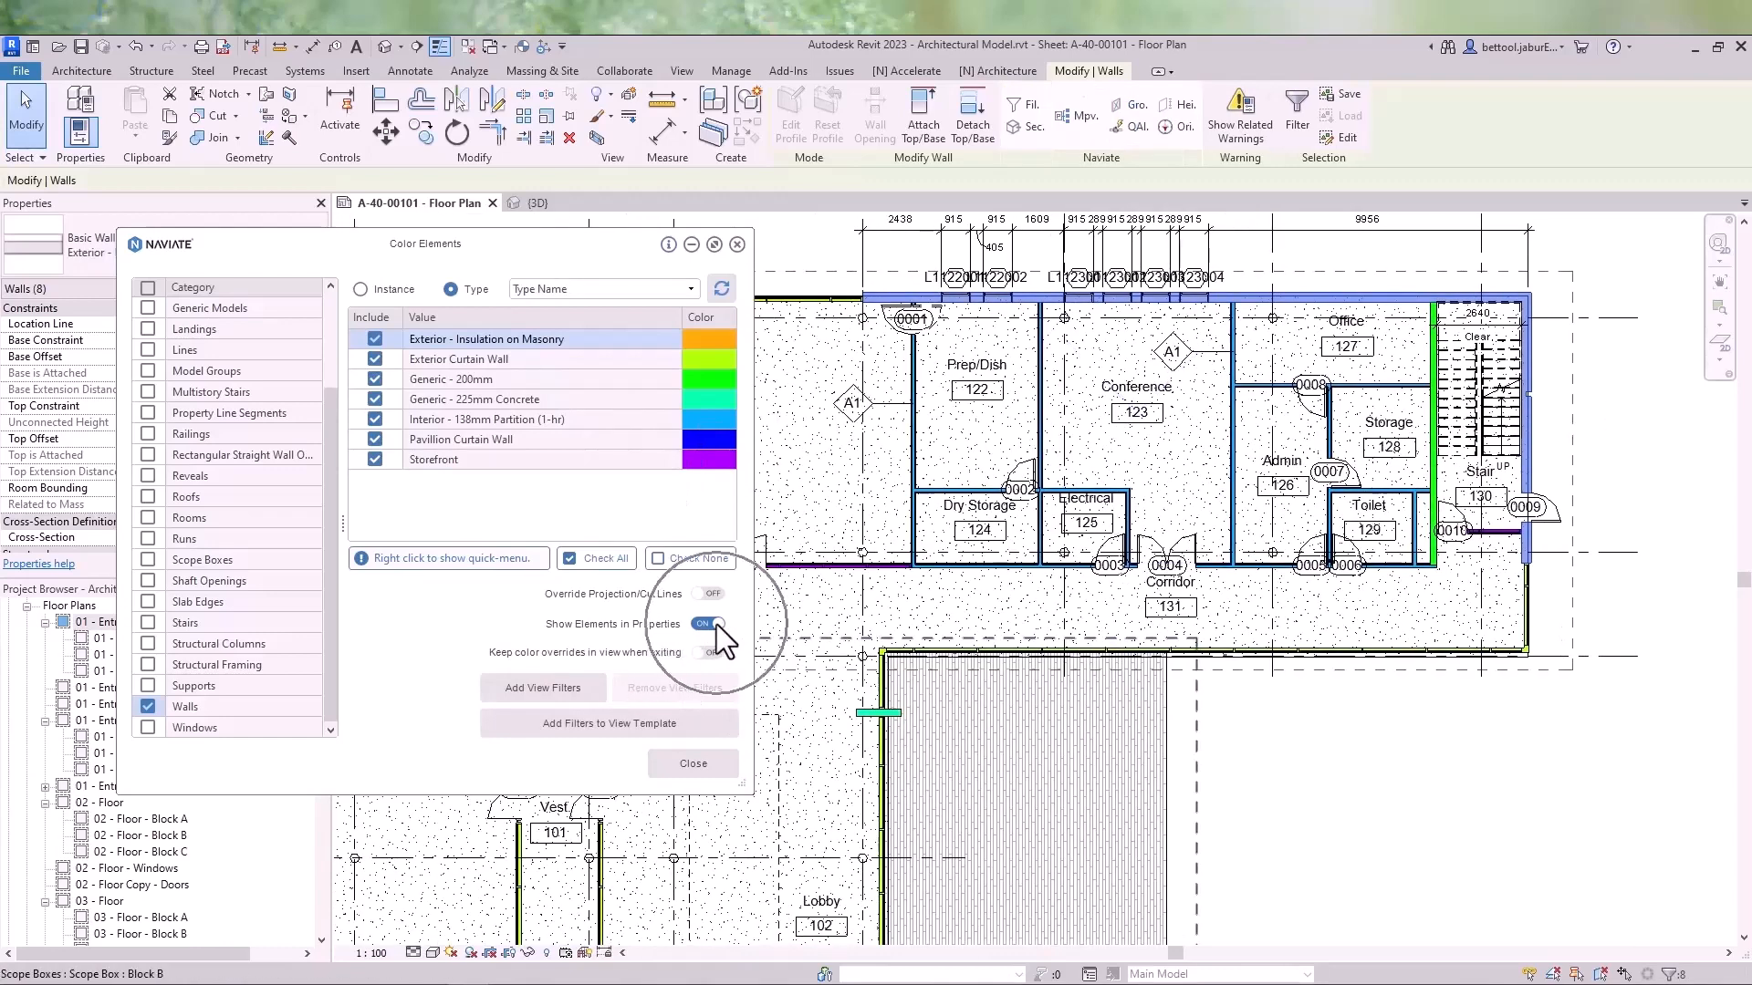
pyautogui.scroll(-1, 1190, 449)
pyautogui.scroll(-1, 1190, 449)
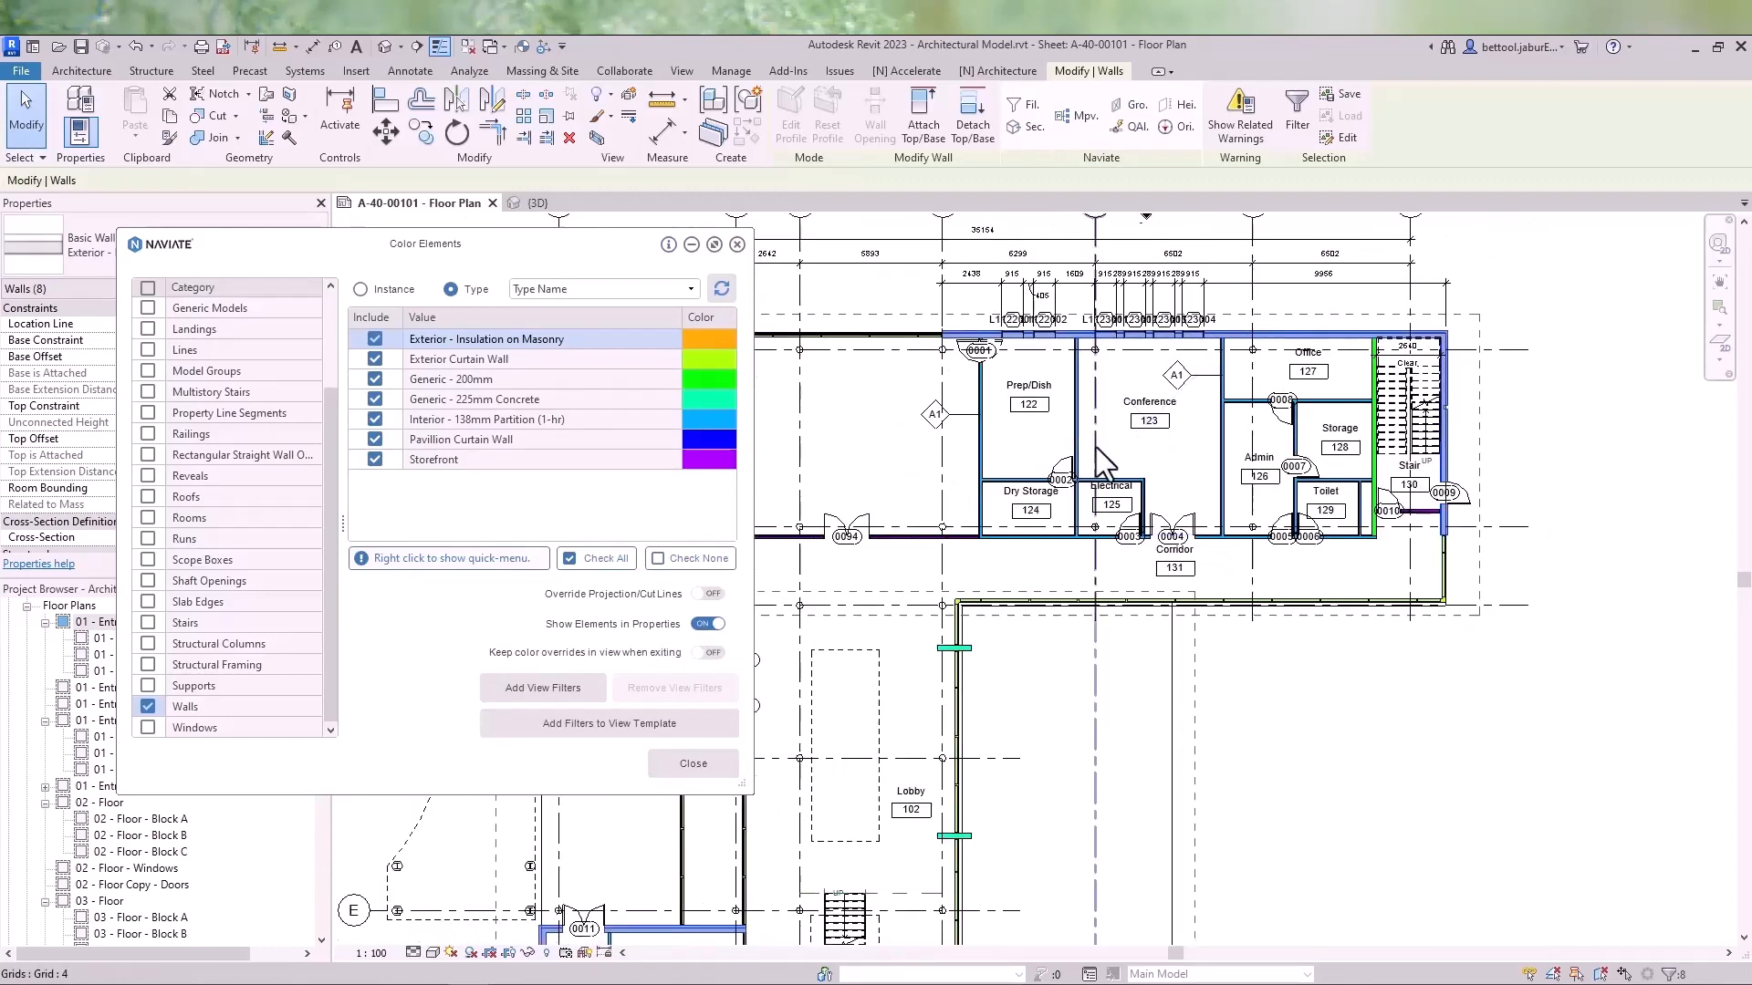
pyautogui.moveTo(1099, 559); pyautogui.dragTo(1277, 515, button='middle')
pyautogui.scroll(4, 1617, 474)
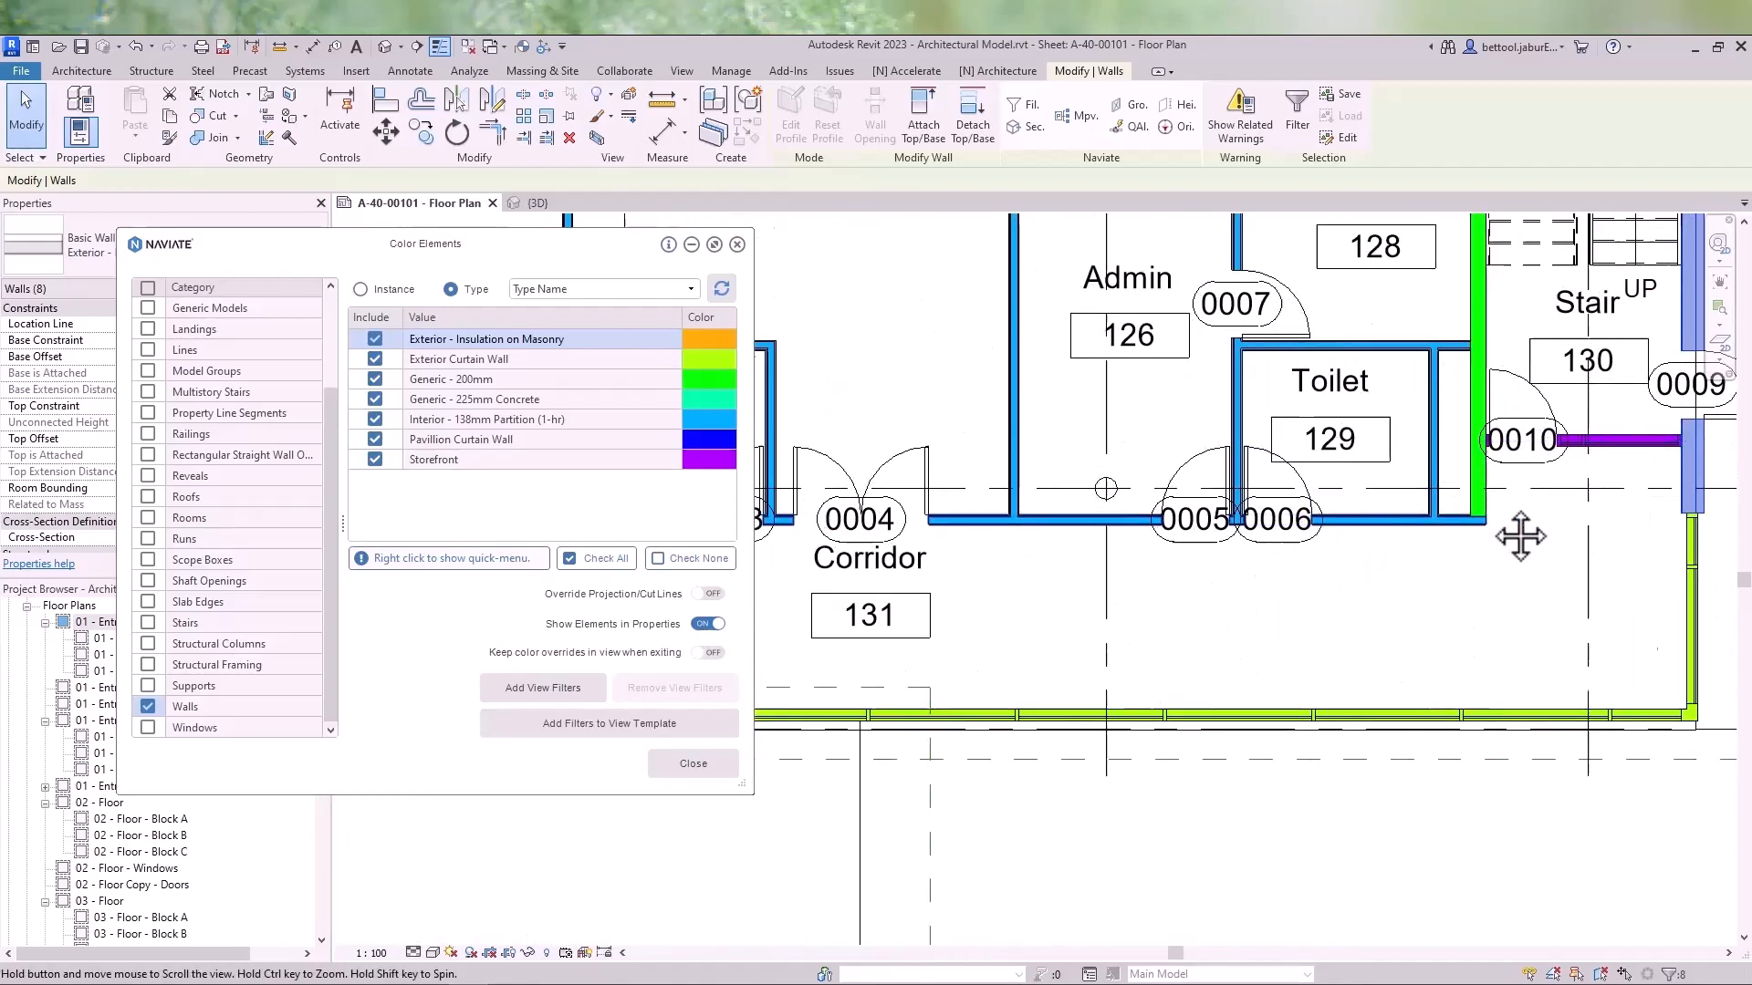
pyautogui.scroll(-2, 1278, 533)
pyautogui.moveTo(839, 493); pyautogui.dragTo(1040, 493, button='middle')
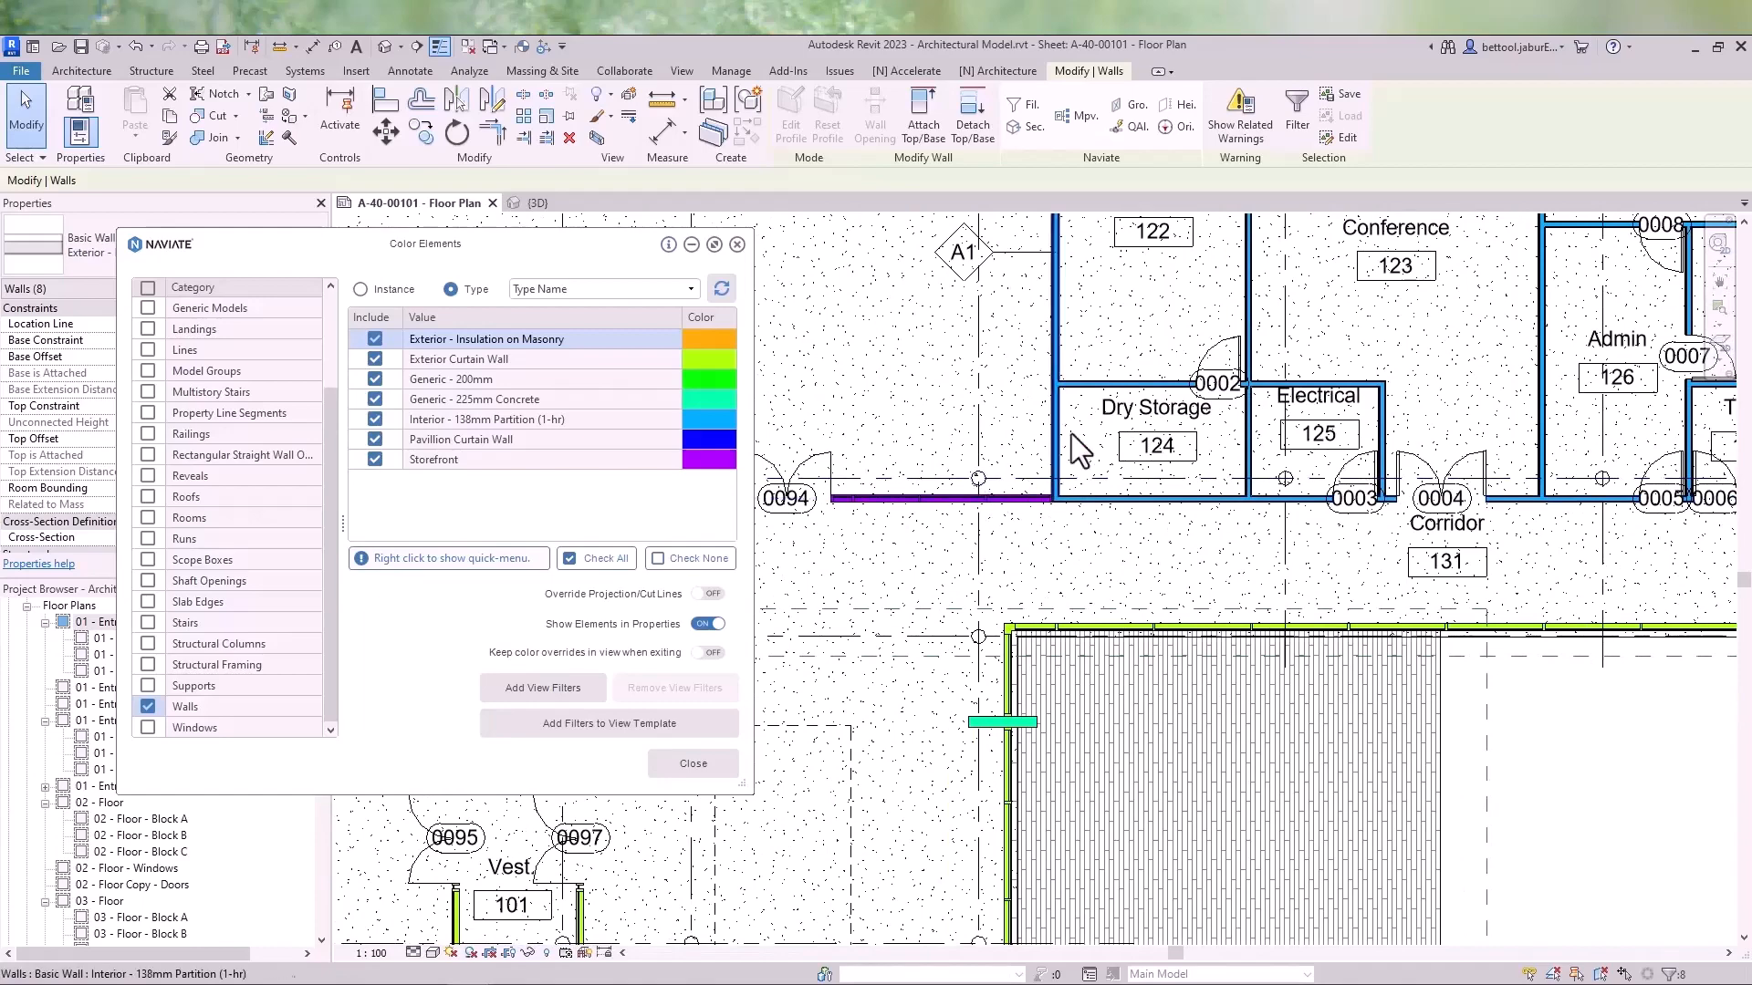
pyautogui.scroll(-3, 1066, 470)
pyautogui.moveTo(1153, 451); pyautogui.dragTo(1247, 430, button='middle')
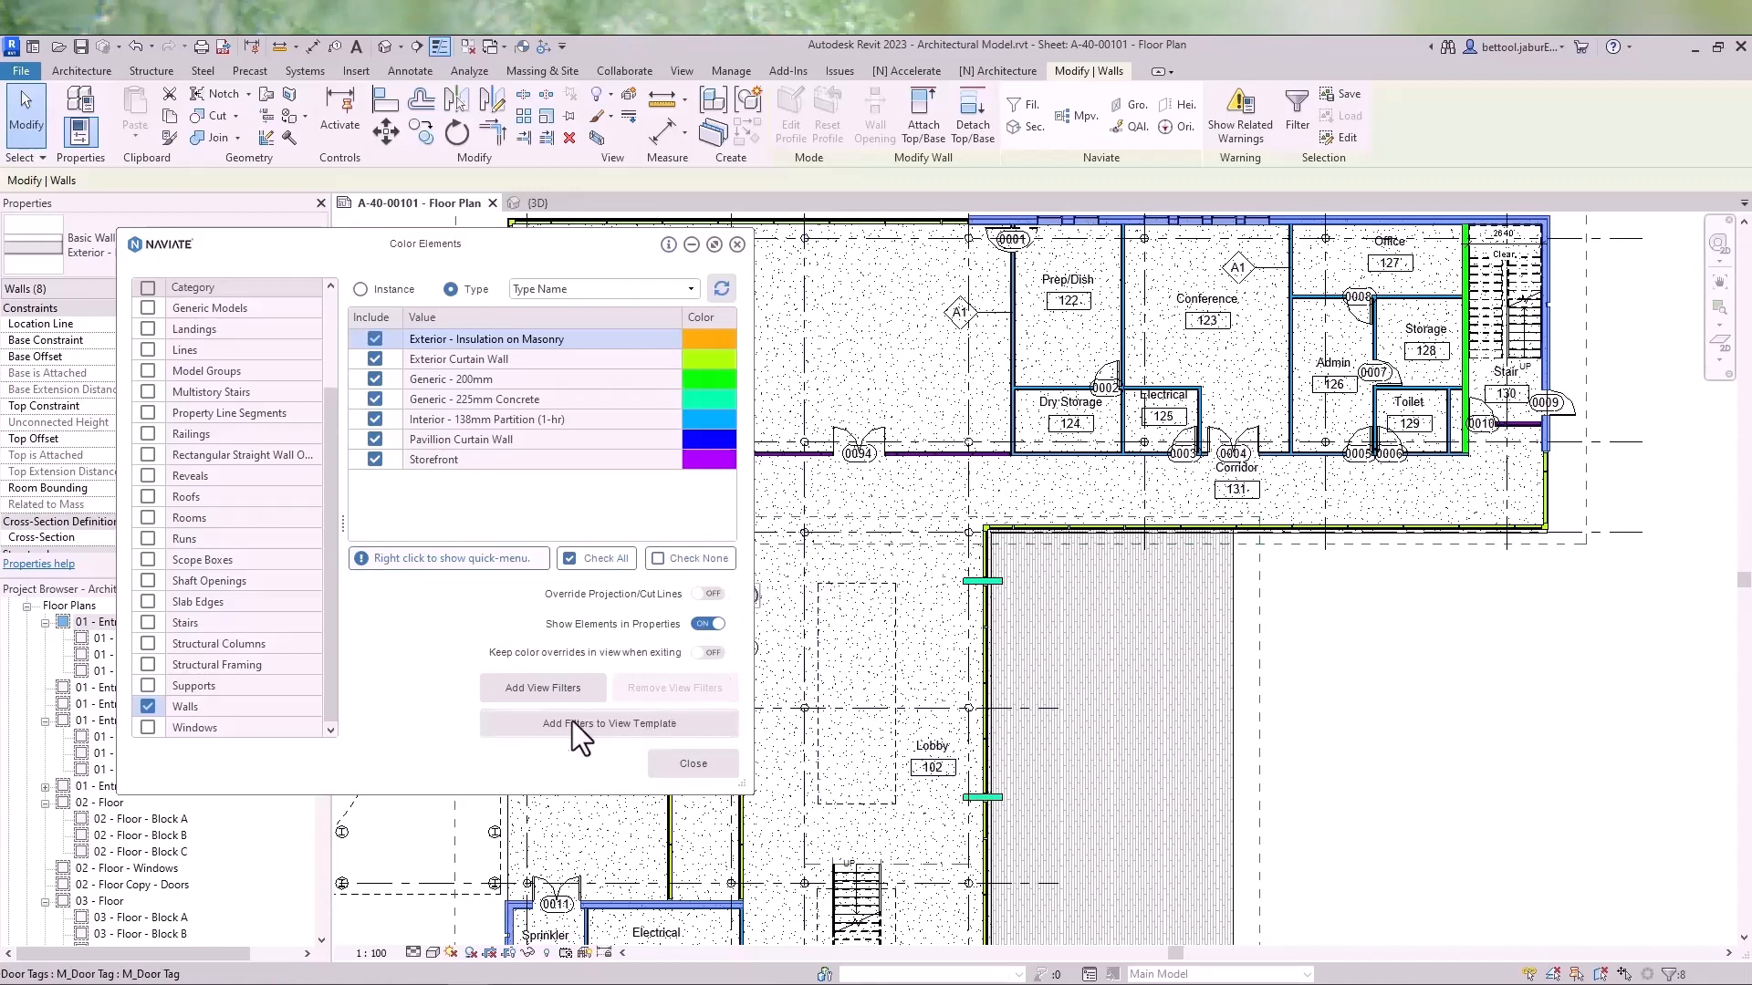
# - Add the wall color filters to the current view and close the Color Elements dialog
pyautogui.click(528, 686)
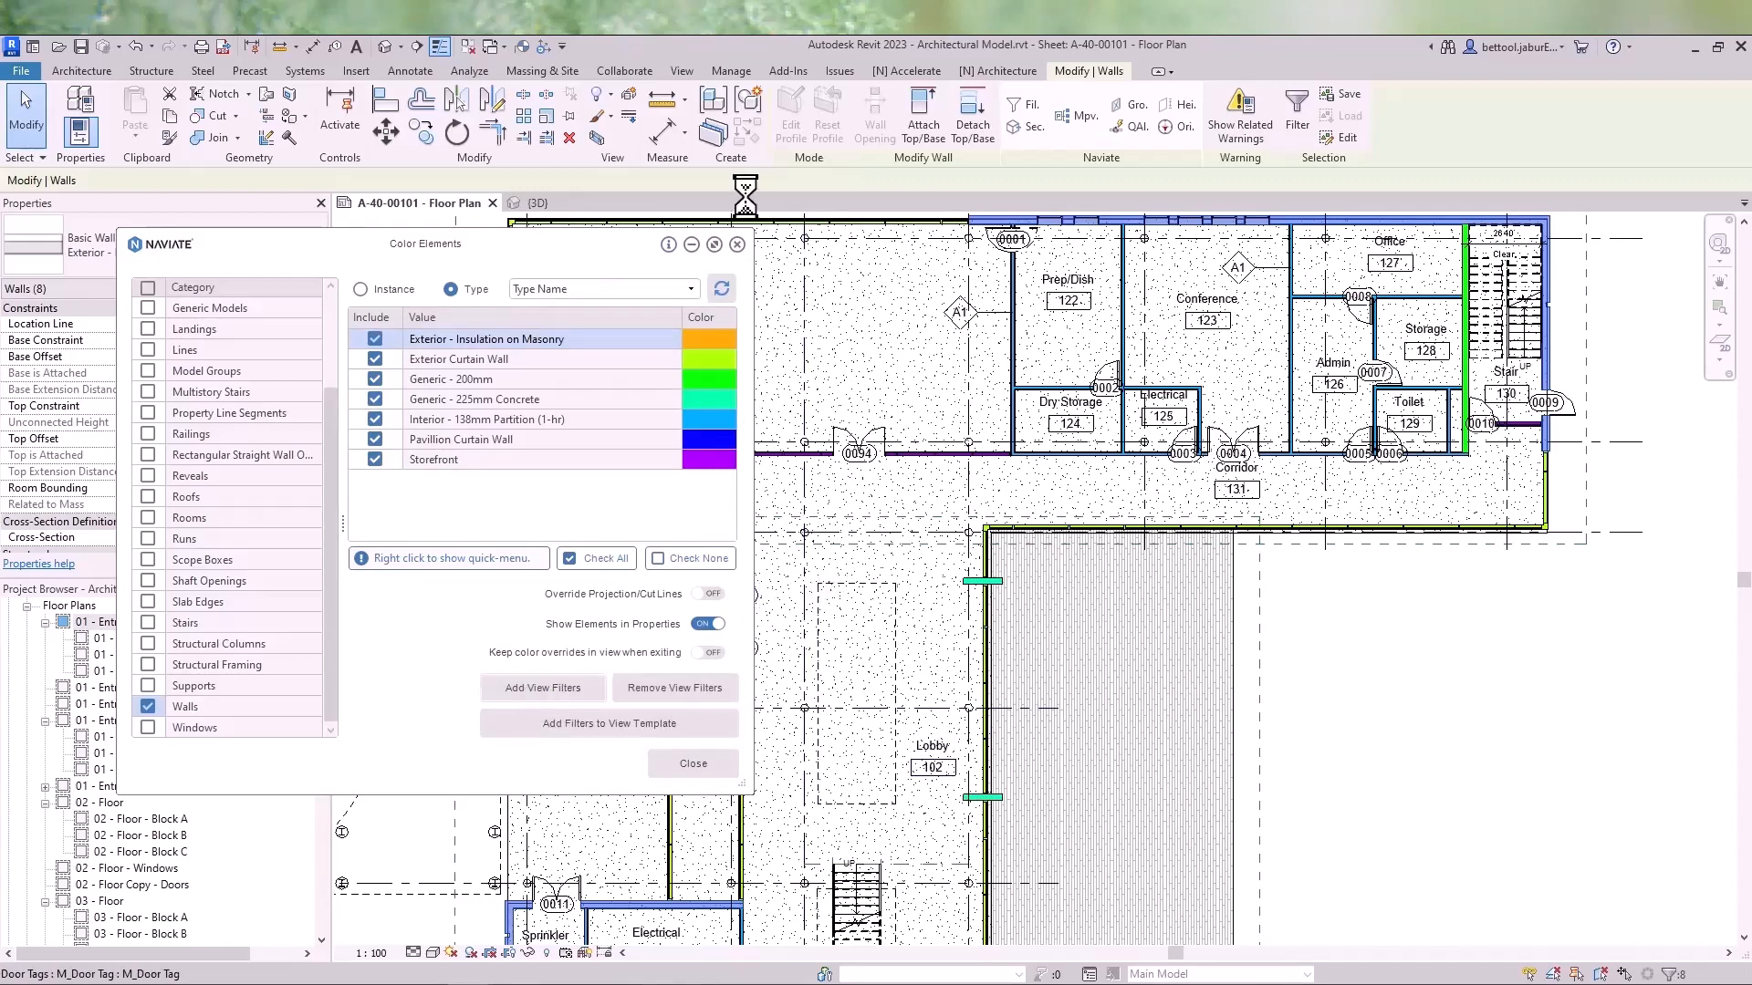
pyautogui.click(737, 245)
# - Create a new view template from the current view named Walls - By Type
pyautogui.click(402, 269)
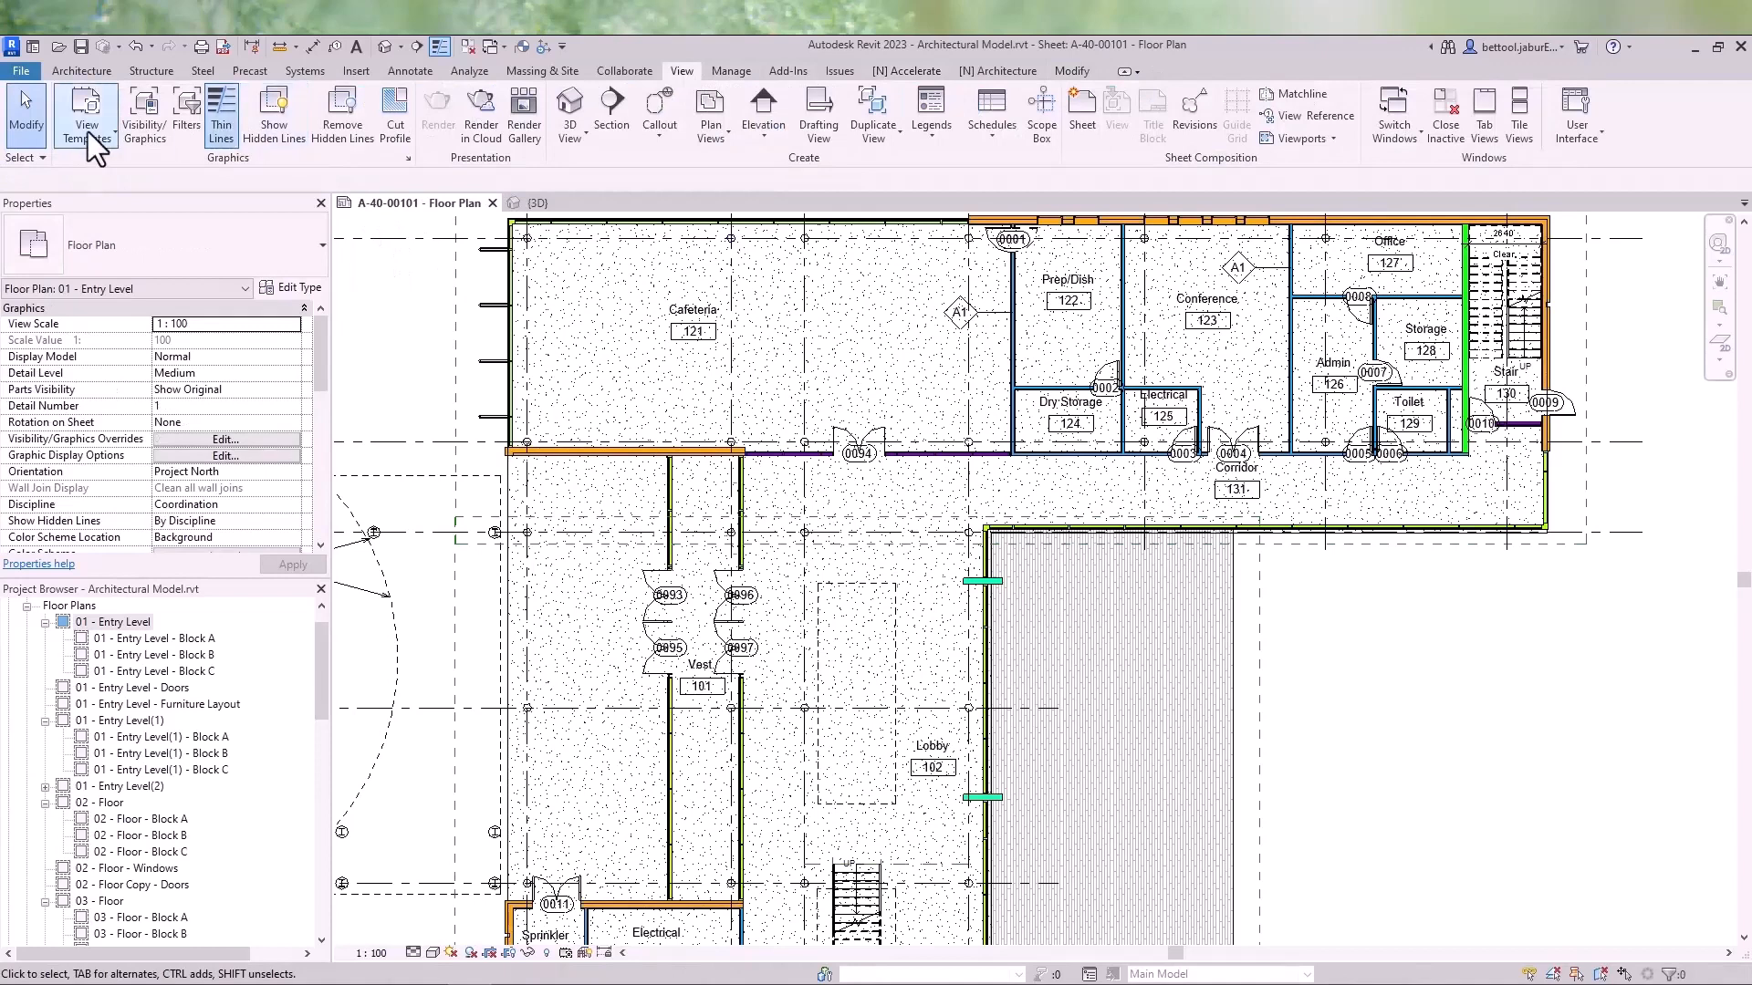
pyautogui.click(87, 132)
pyautogui.click(115, 212)
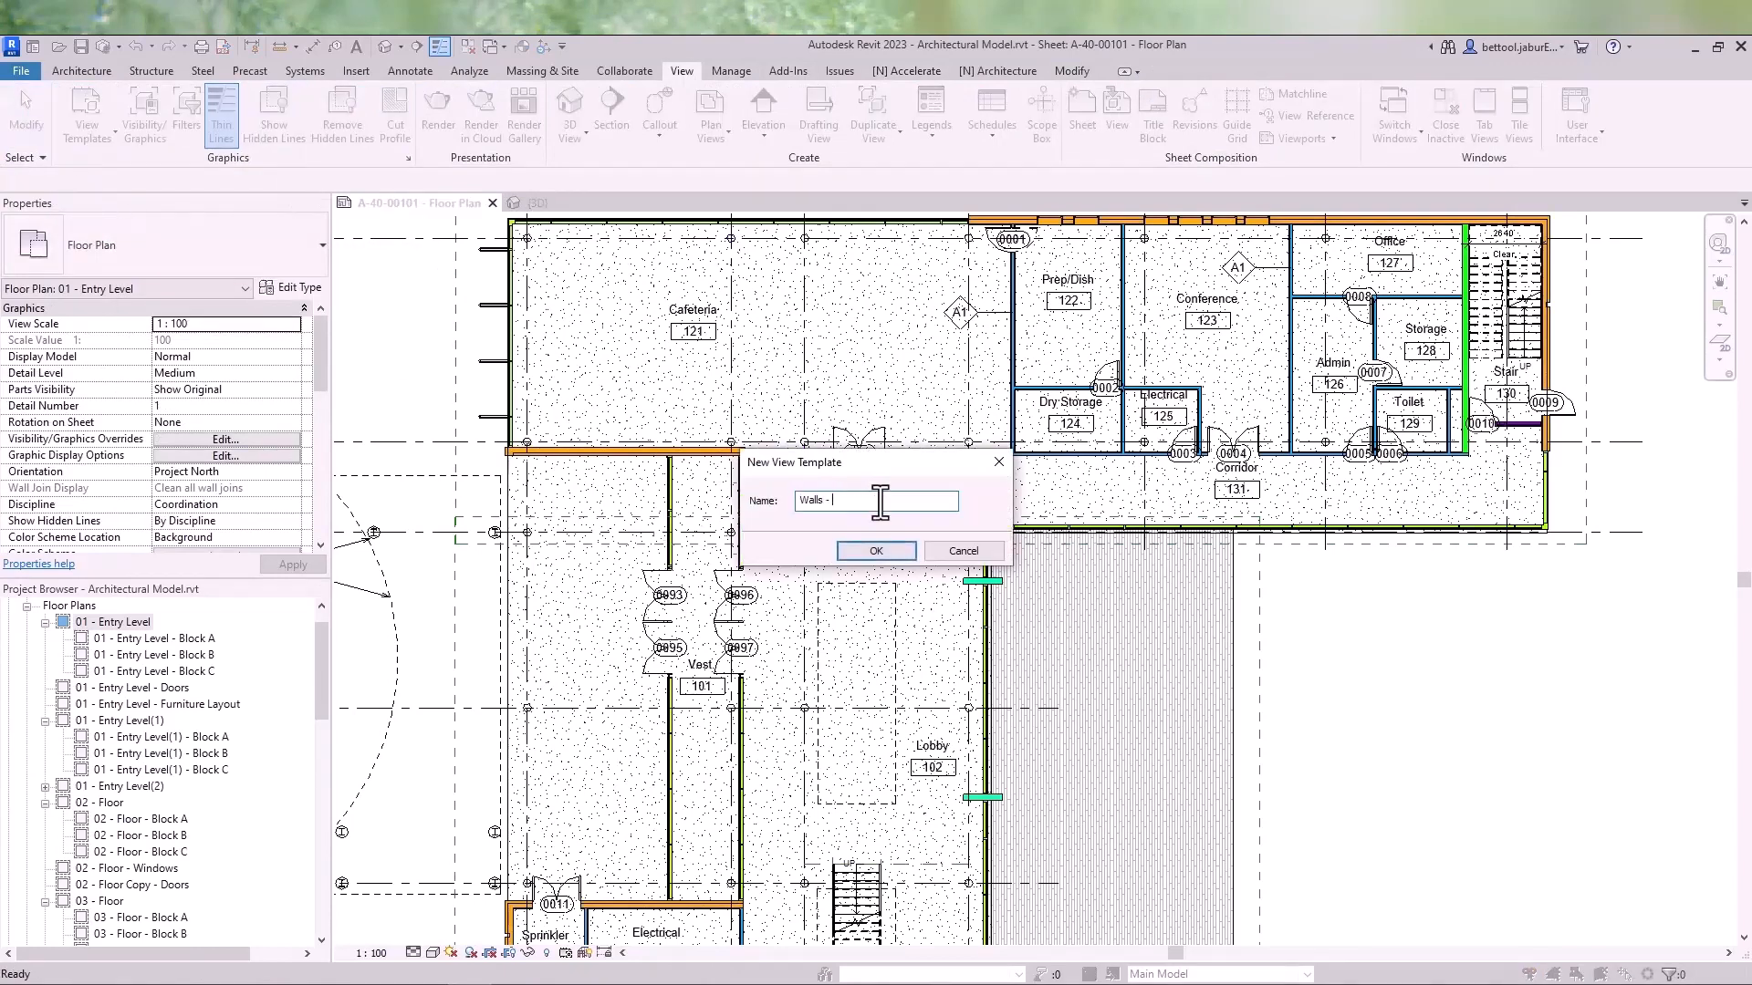
pyautogui.press('Return')
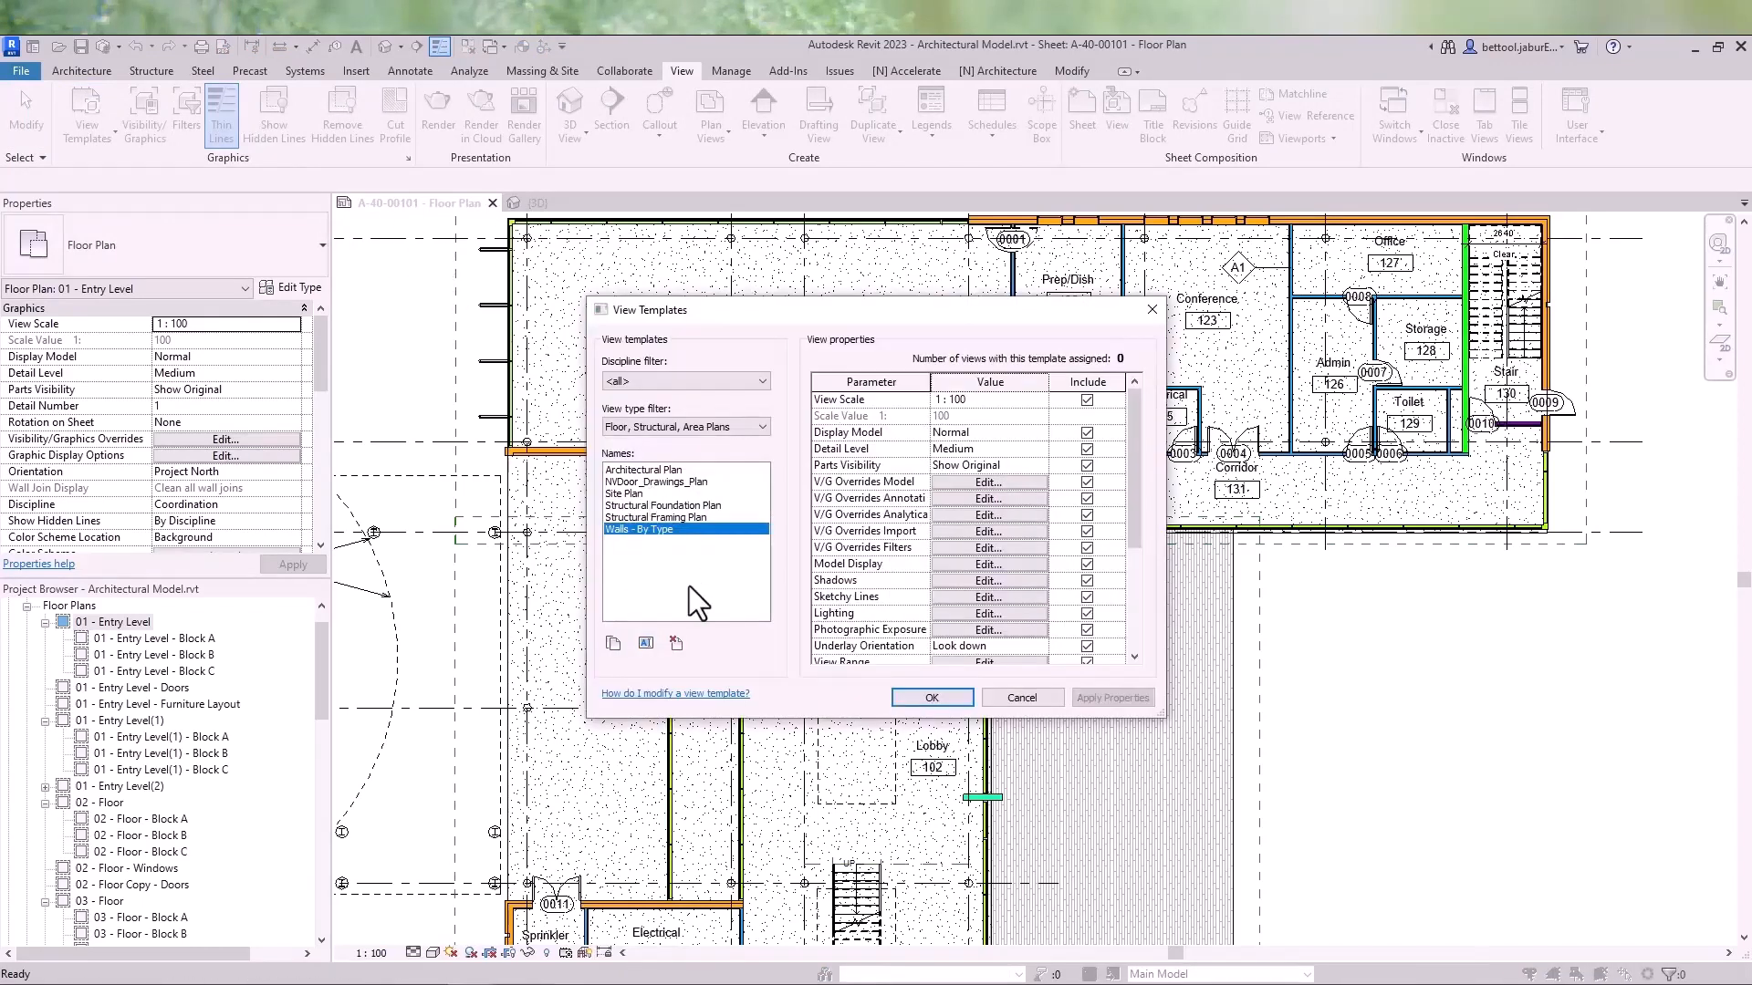
pyautogui.click(903, 695)
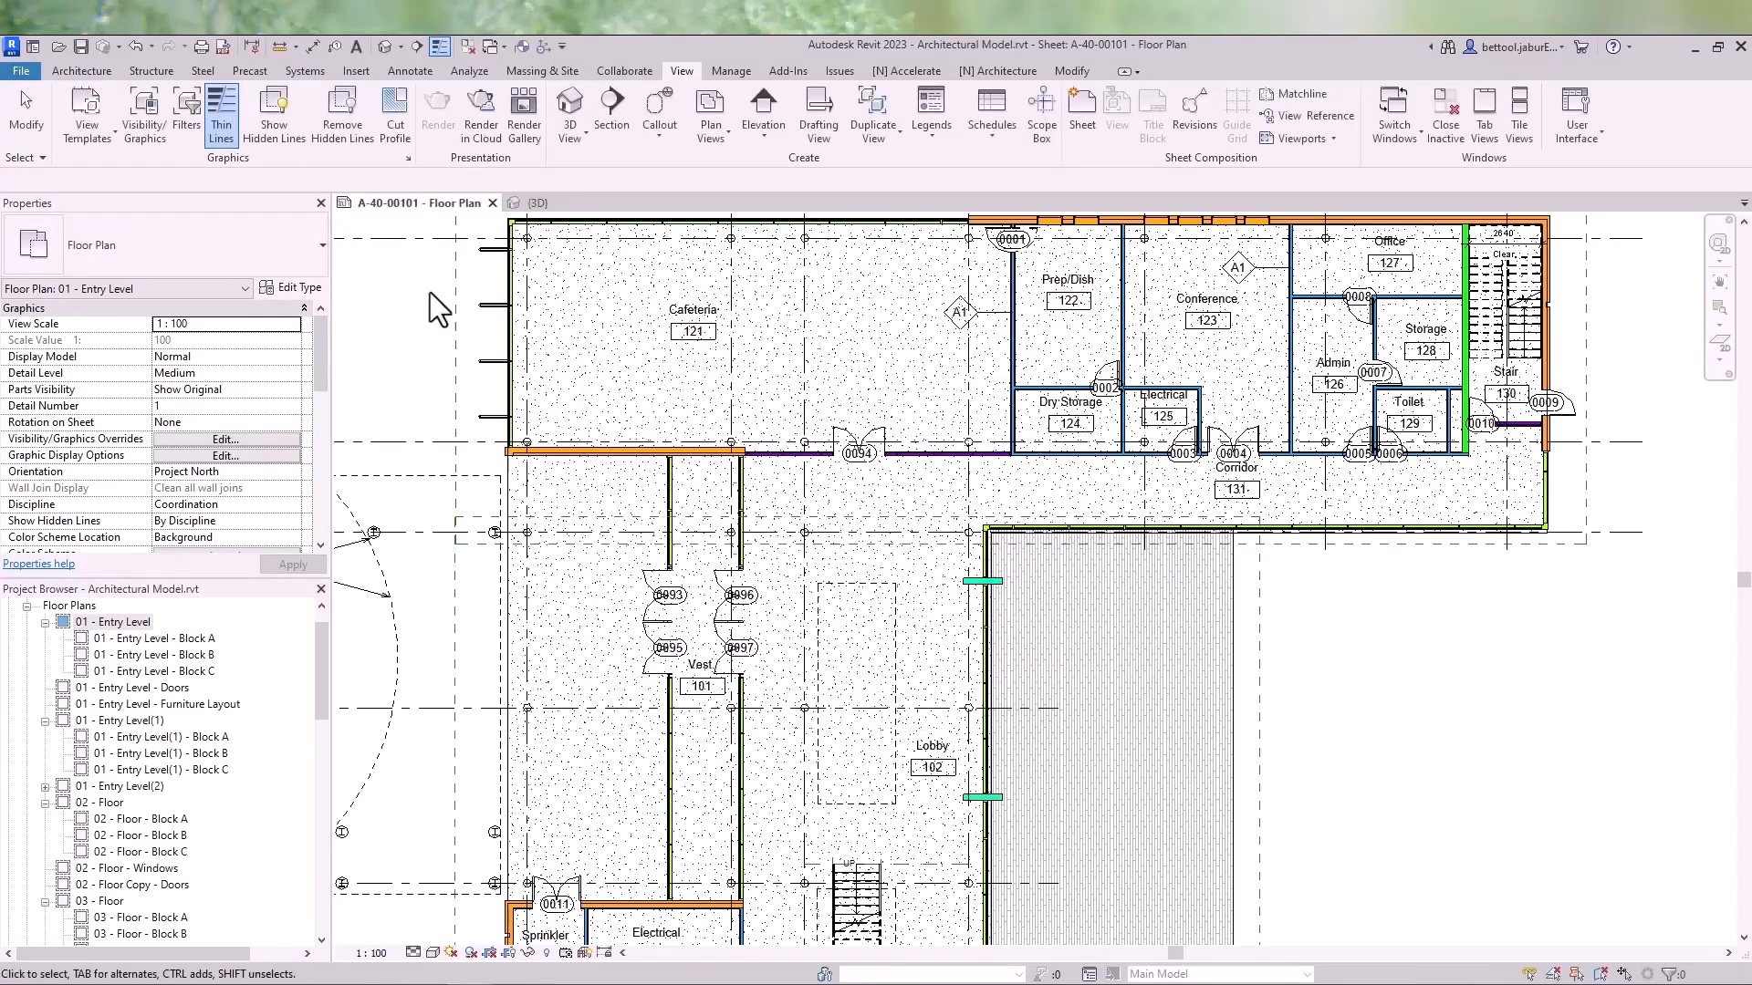
# - In the 3D view, temporarily apply the Walls - By Type template properties, showing all view types
pyautogui.click(551, 201)
pyautogui.moveTo(874, 592); pyautogui.dragTo(611, 551, button='middle')
pyautogui.scroll(-5, 616, 551)
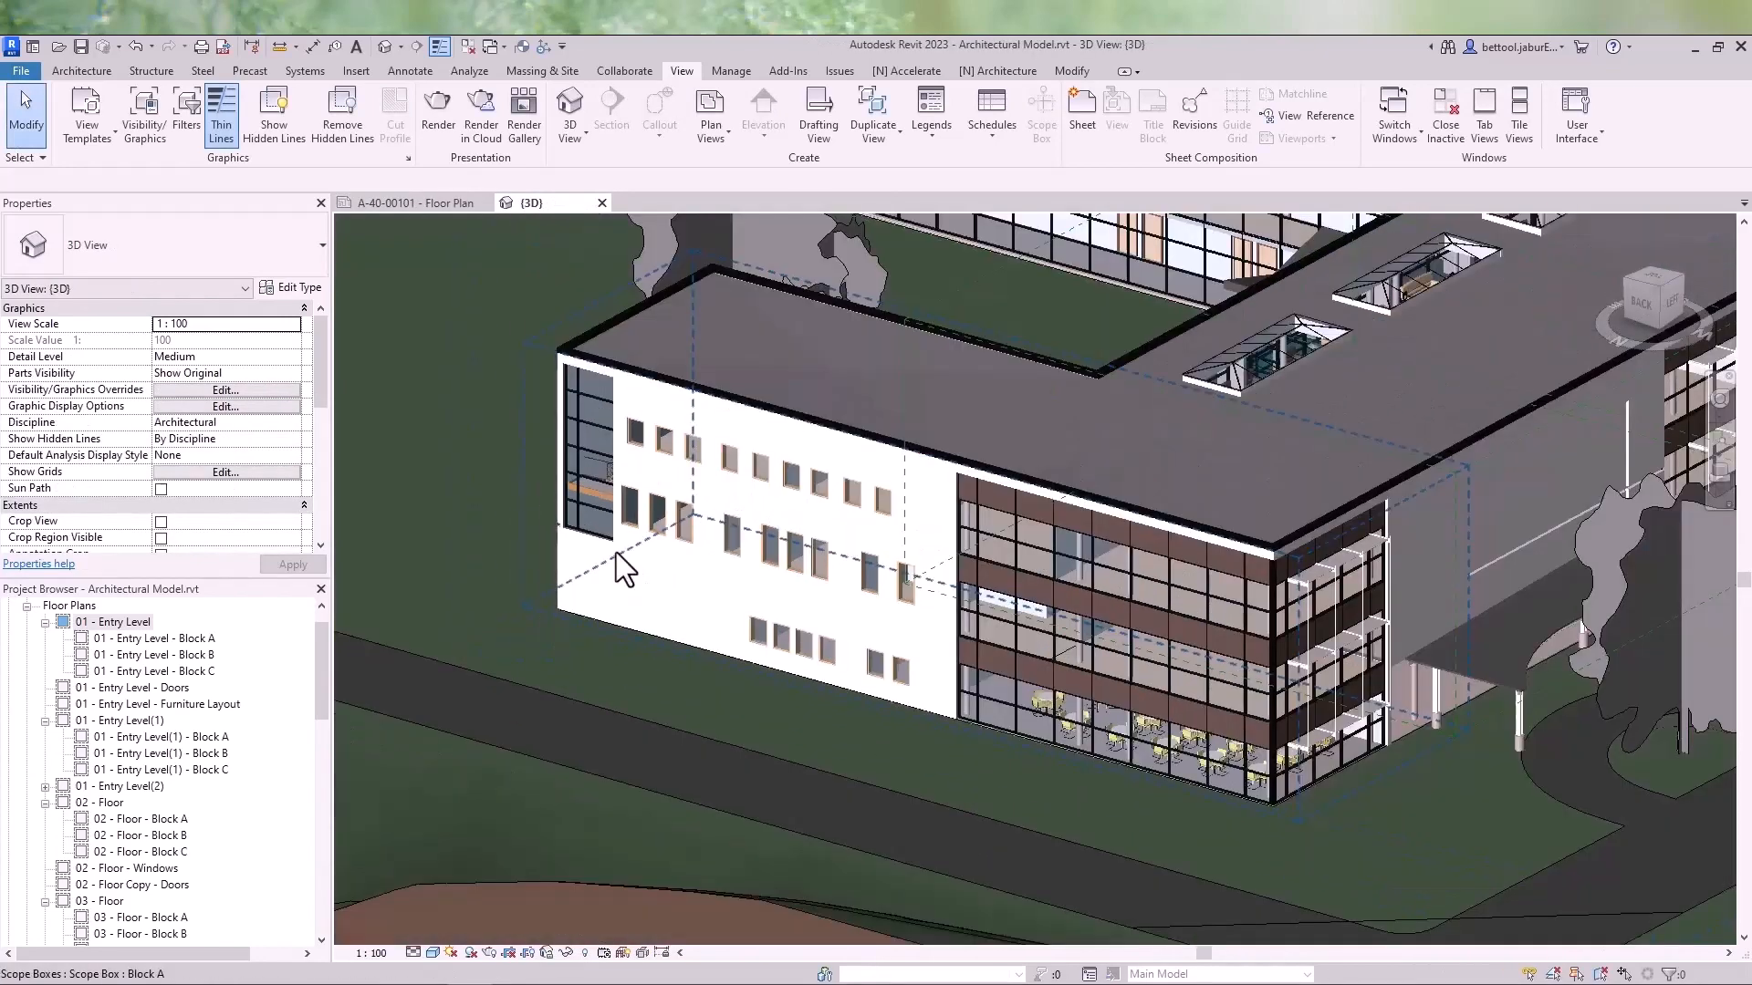
pyautogui.moveTo(1000, 522); pyautogui.dragTo(854, 572, button='middle')
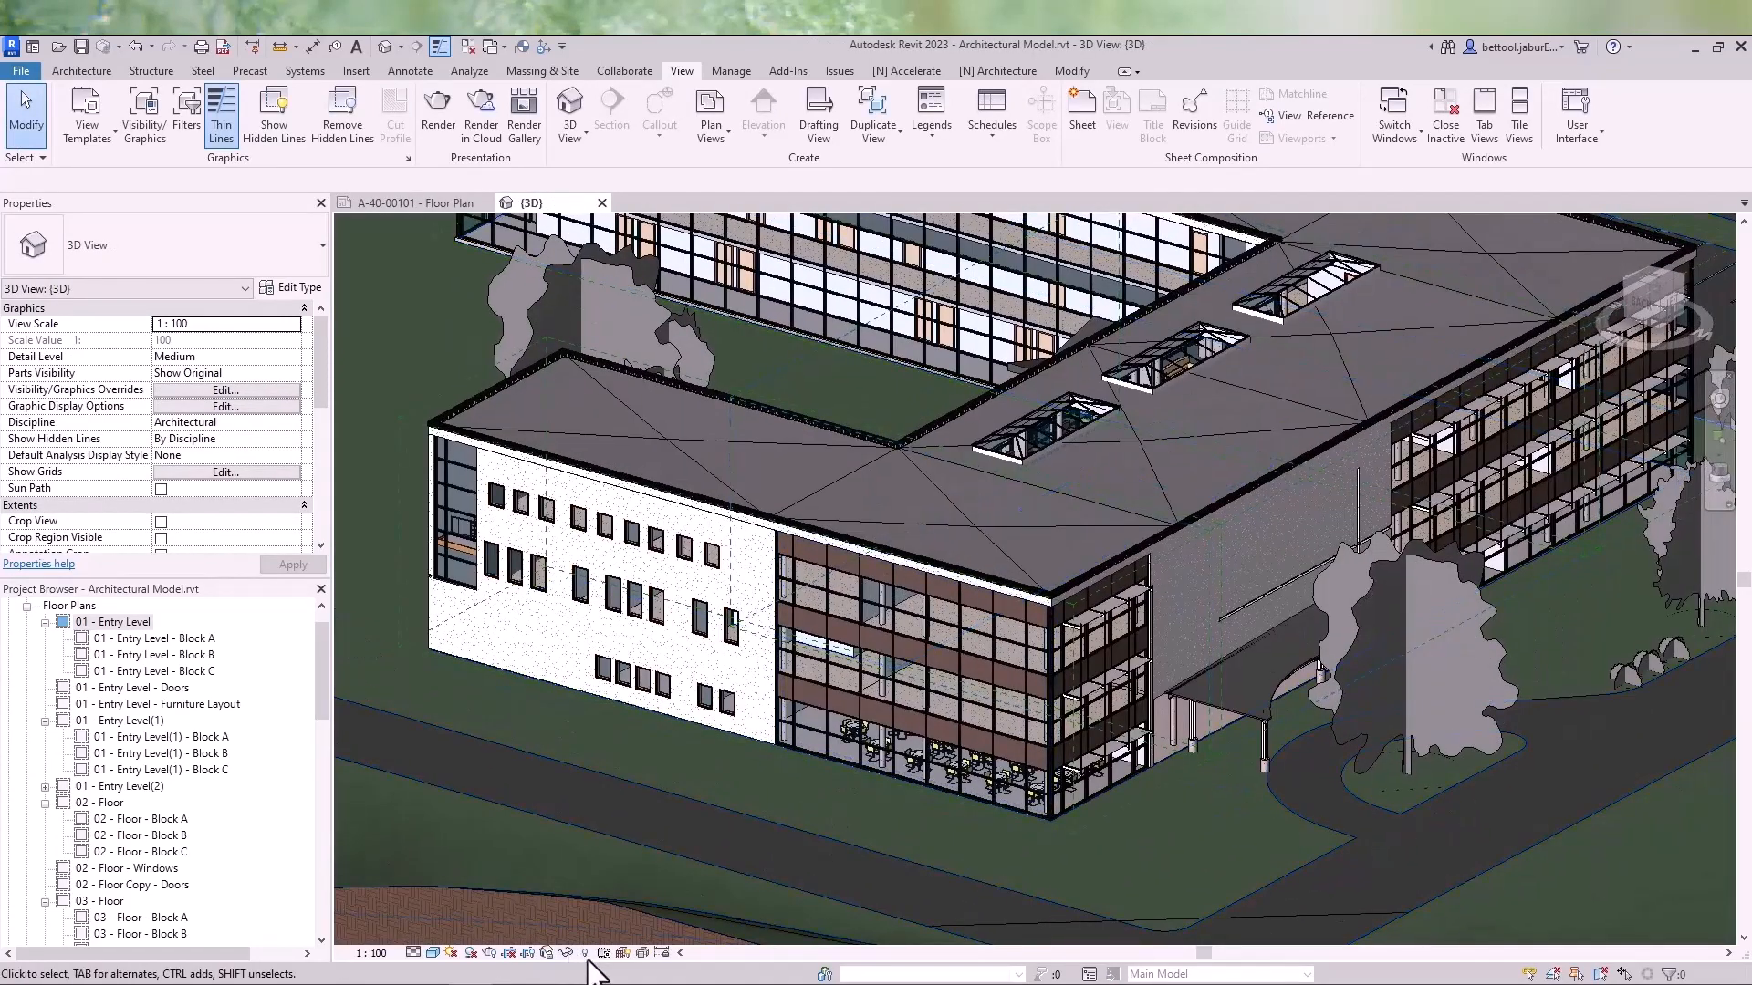
pyautogui.click(605, 953)
pyautogui.click(631, 908)
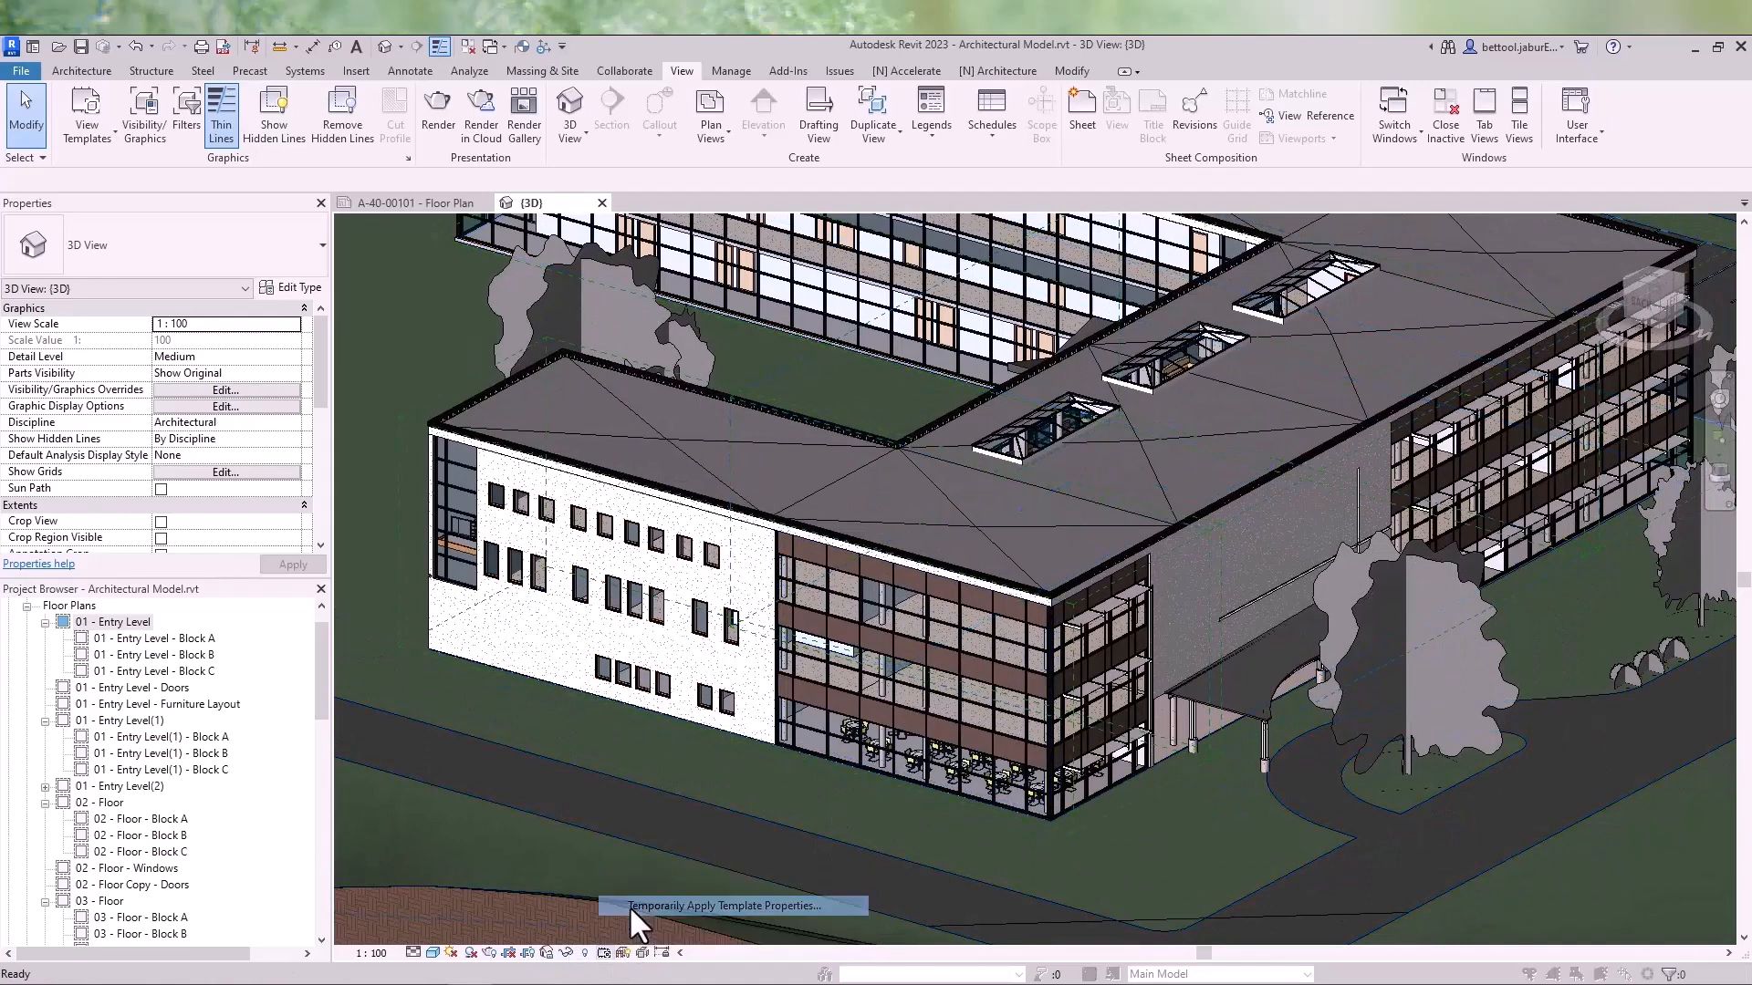
pyautogui.click(714, 426)
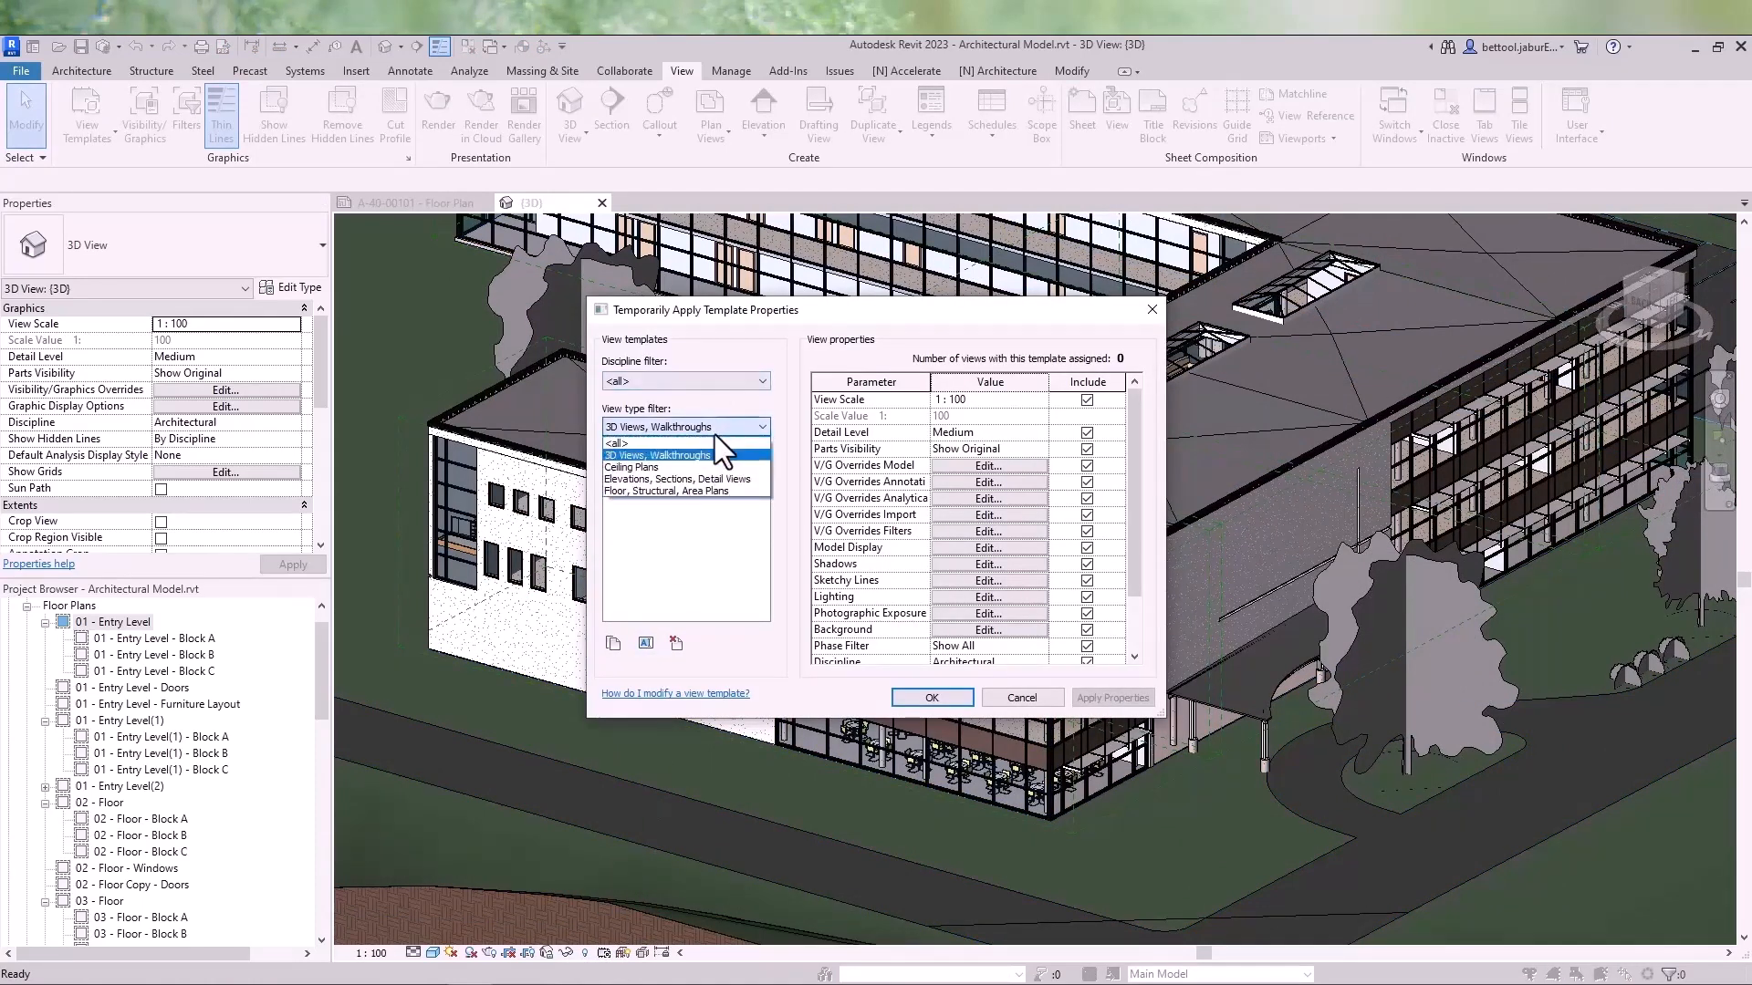
pyautogui.click(710, 442)
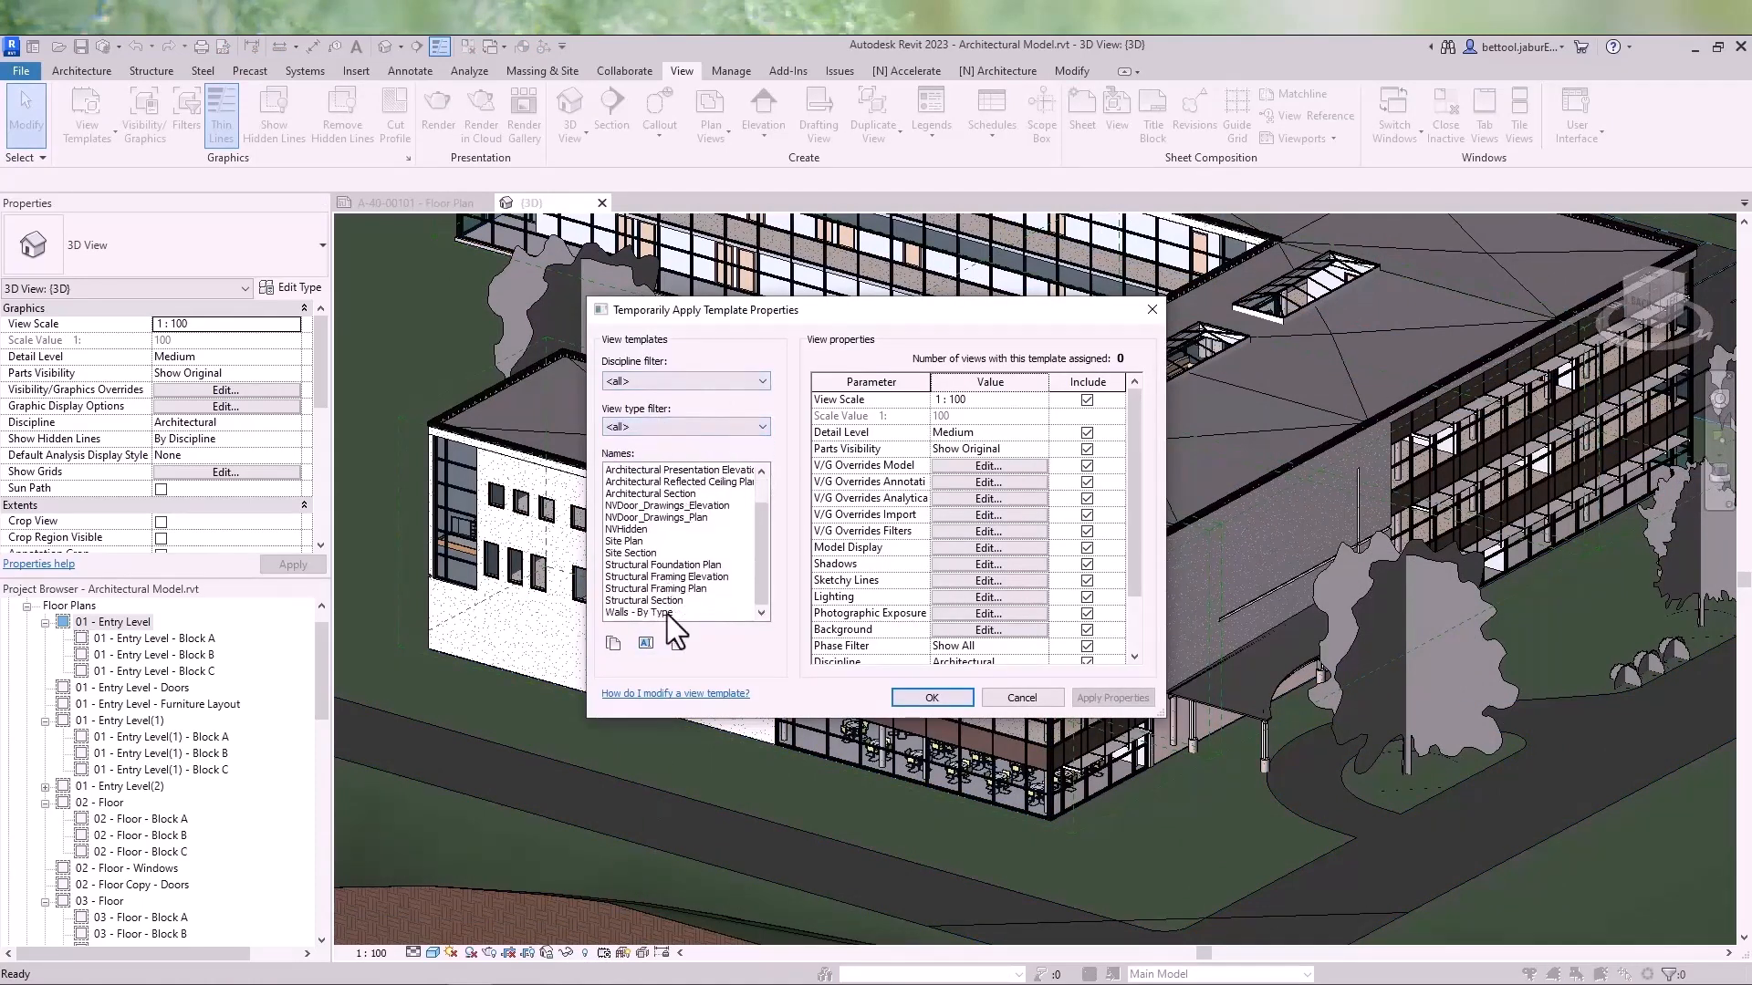
pyautogui.click(666, 612)
pyautogui.click(922, 695)
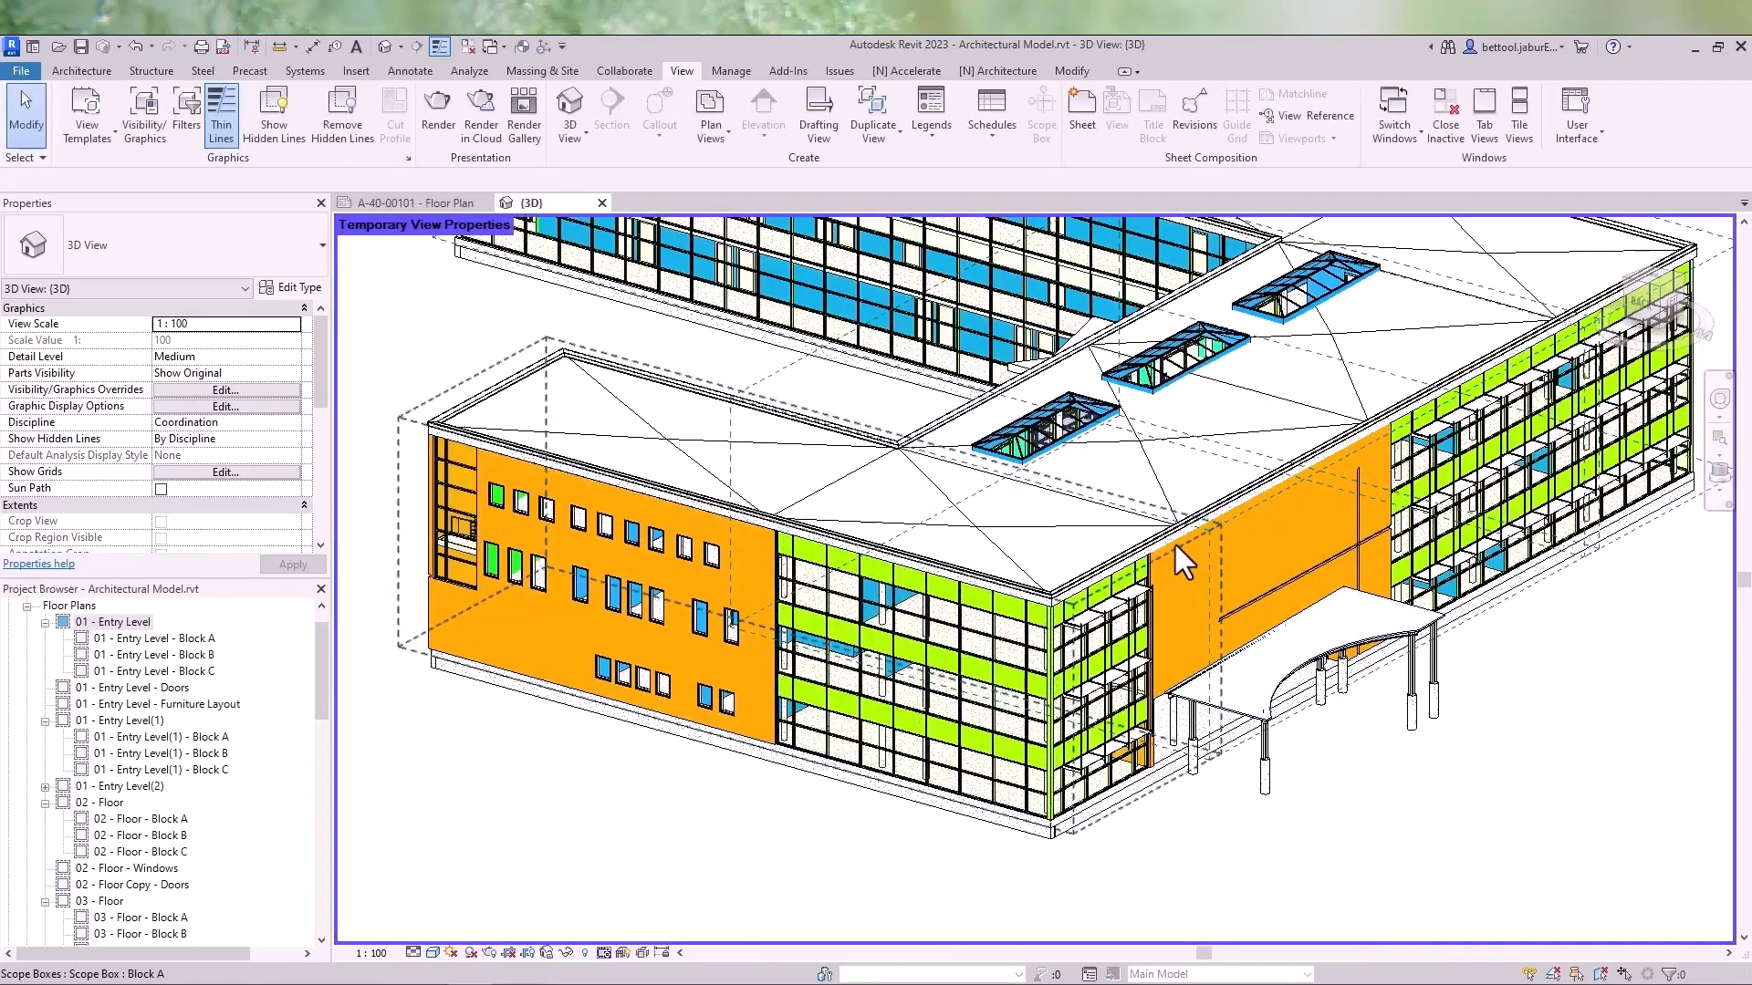
# - Orient the 3D view to the Floor Plan: 01 - Entry Level
pyautogui.keyDown('shift'); pyautogui.moveTo(1329, 725); pyautogui.dragTo(912, 724, button='middle'); pyautogui.keyUp('shift')
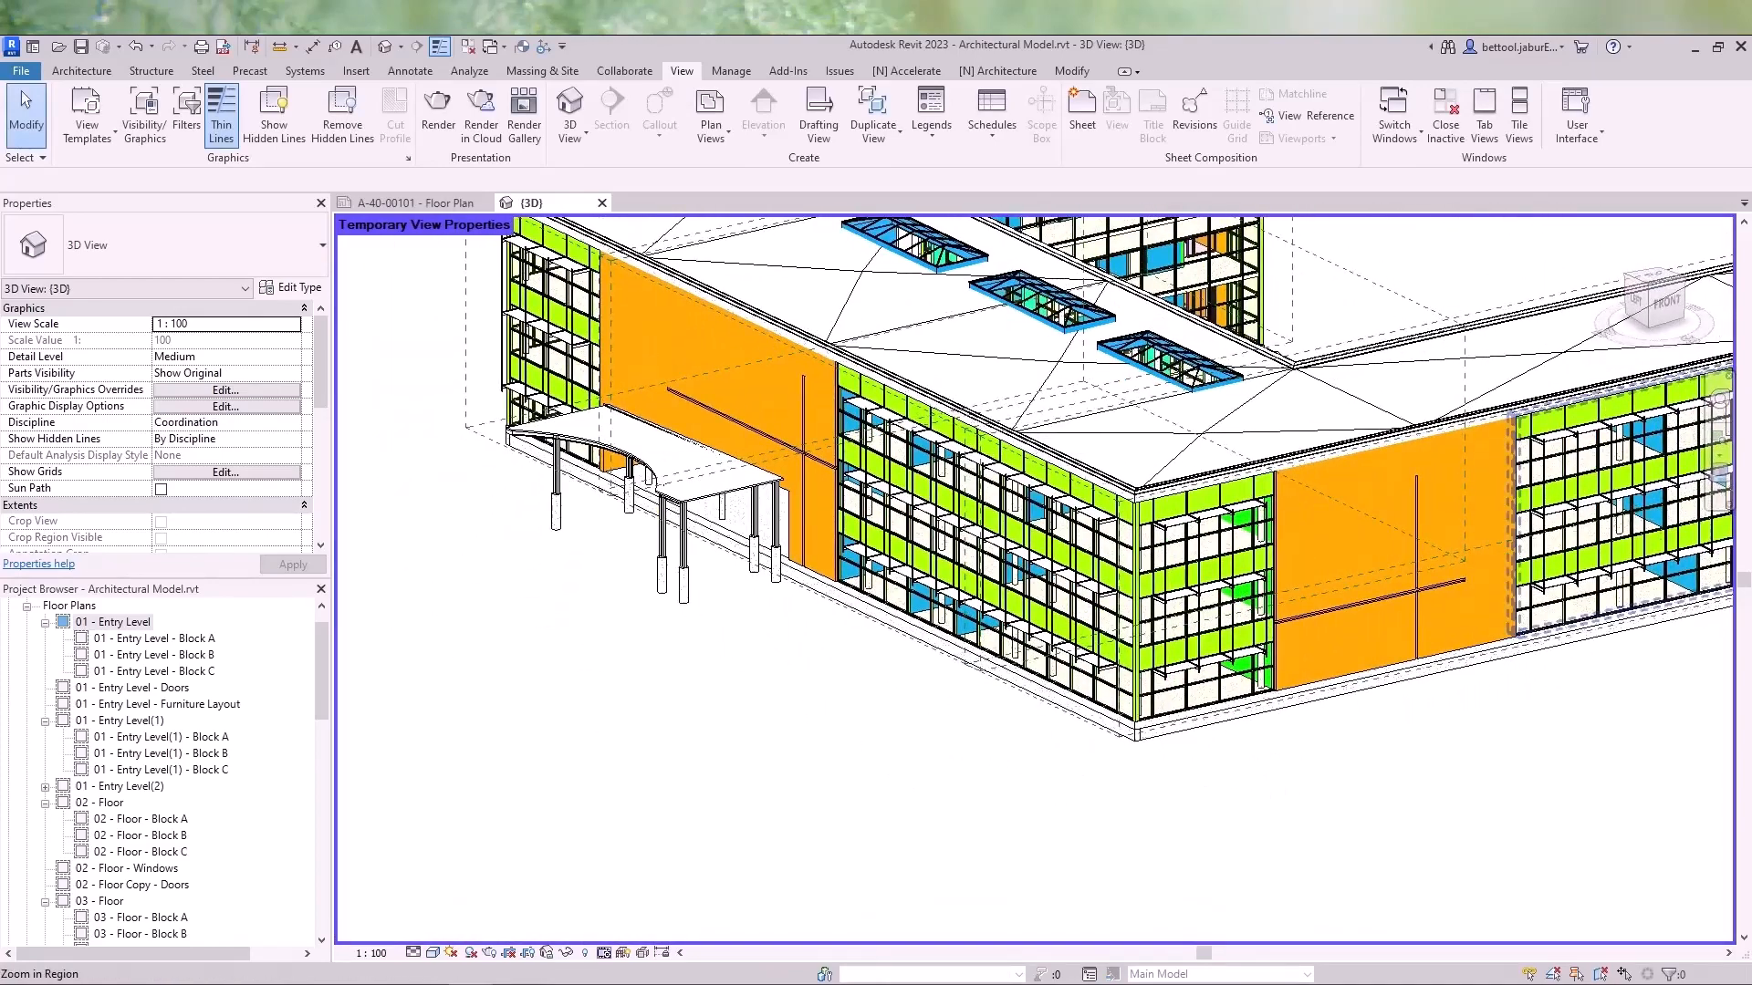
pyautogui.rightClick(1653, 313)
pyautogui.moveTo(1618, 513)
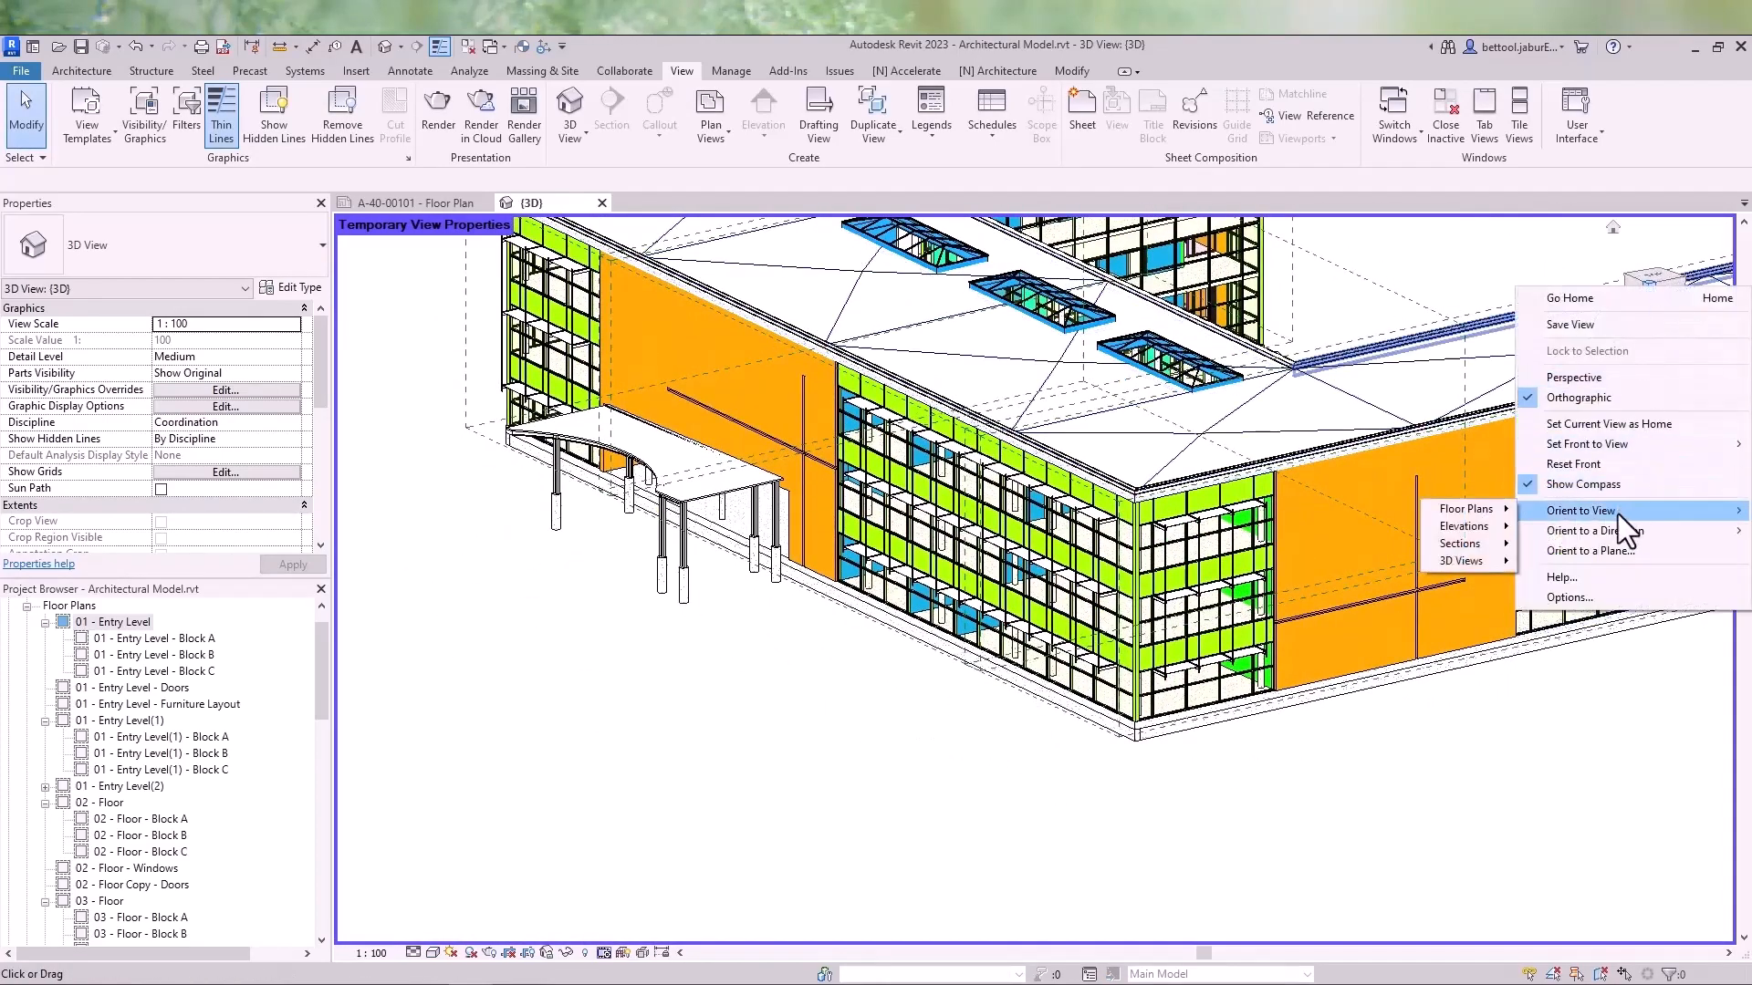
pyautogui.moveTo(1508, 513)
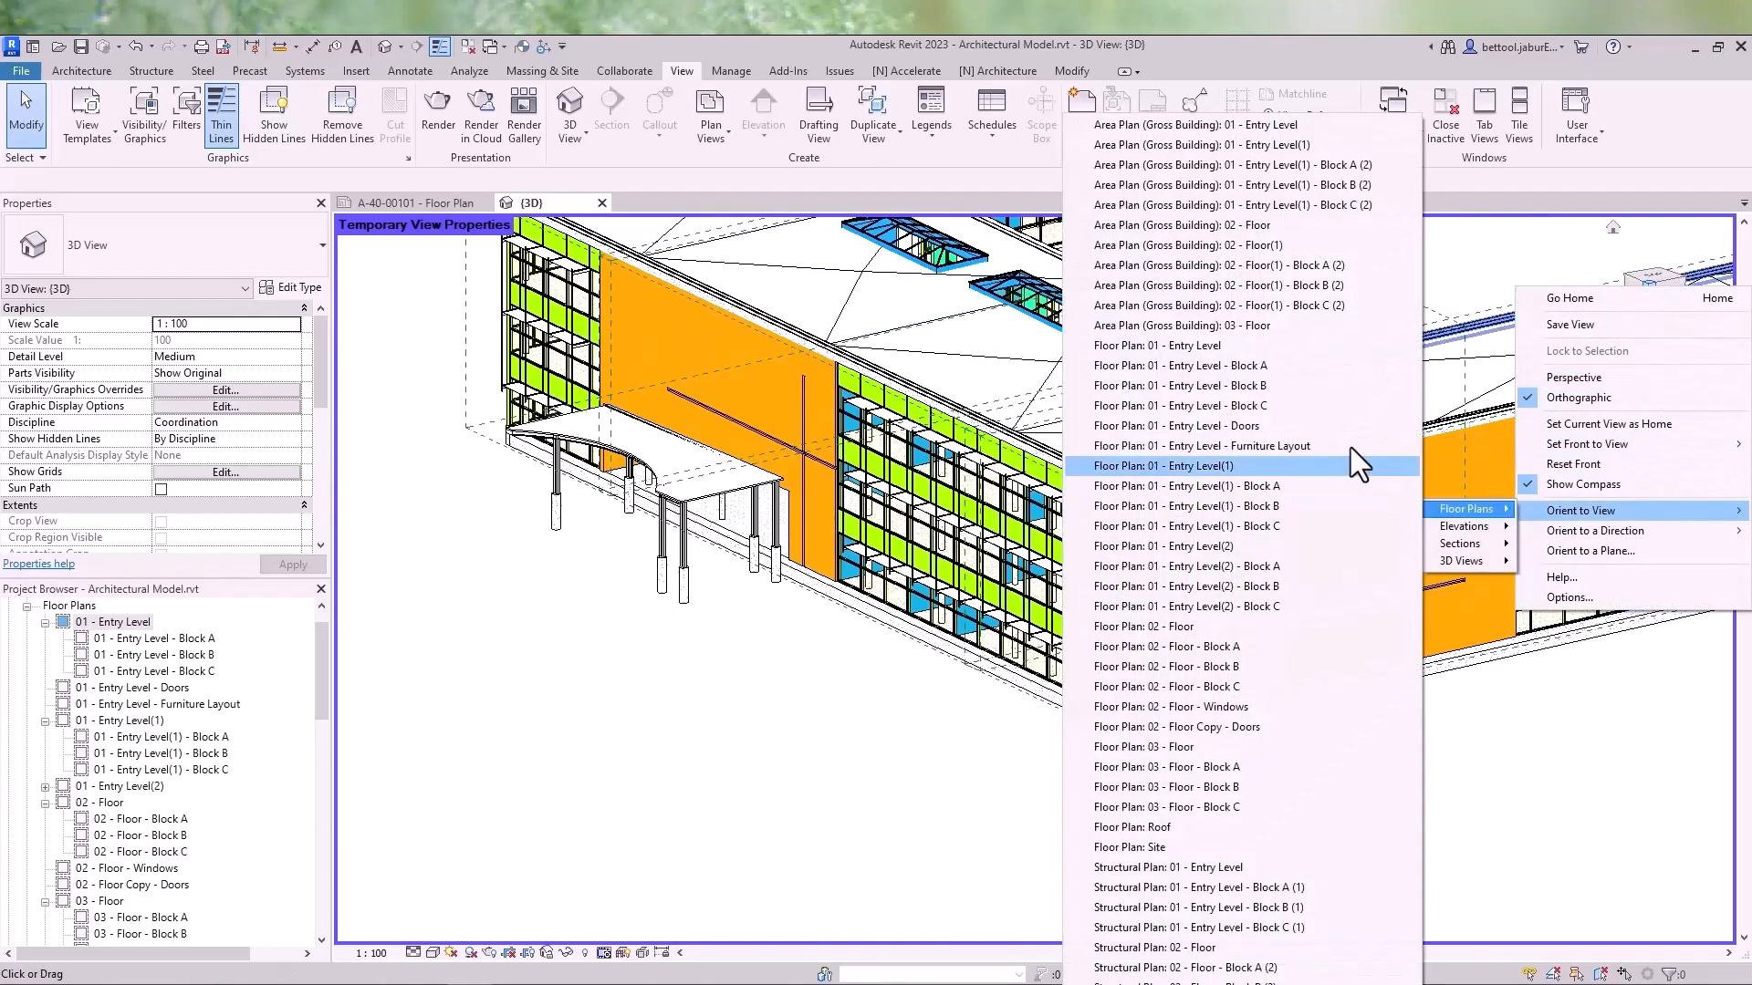
pyautogui.click(1251, 350)
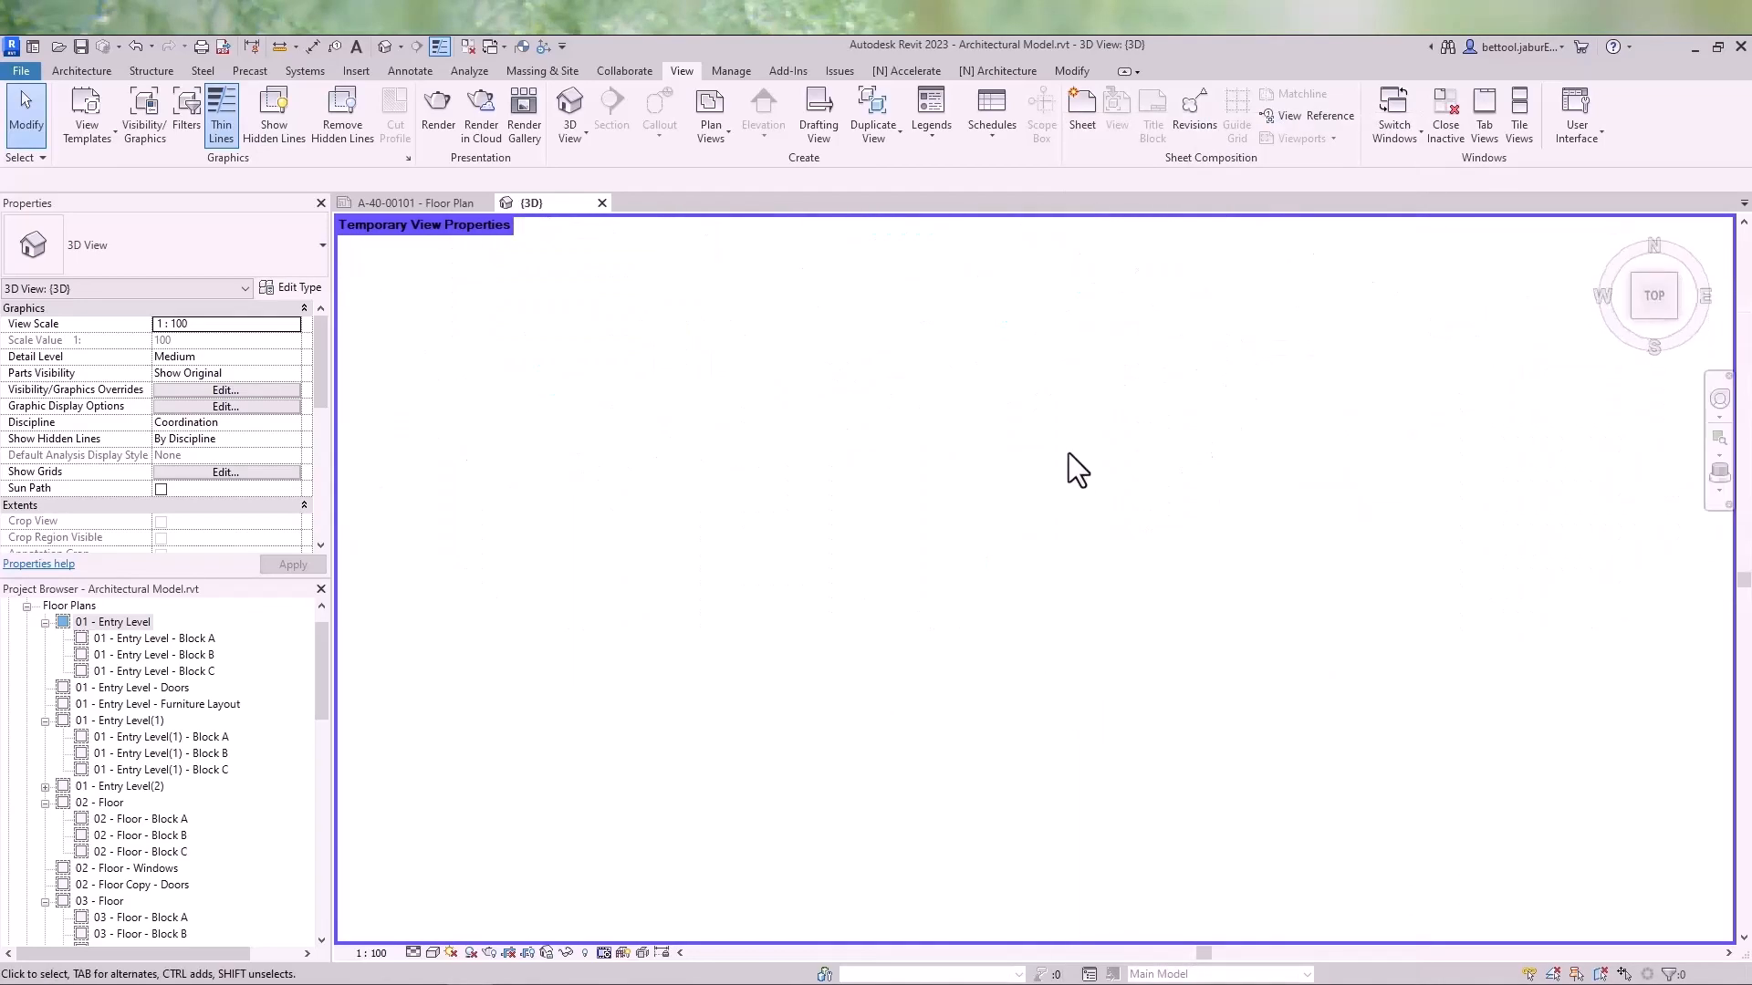
# - Orbit, zoom and pan the cut 3D view to examine the colored walls
pyautogui.keyDown('shift'); pyautogui.moveTo(937, 748); pyautogui.dragTo(949, 574, button='middle'); pyautogui.keyUp('shift')
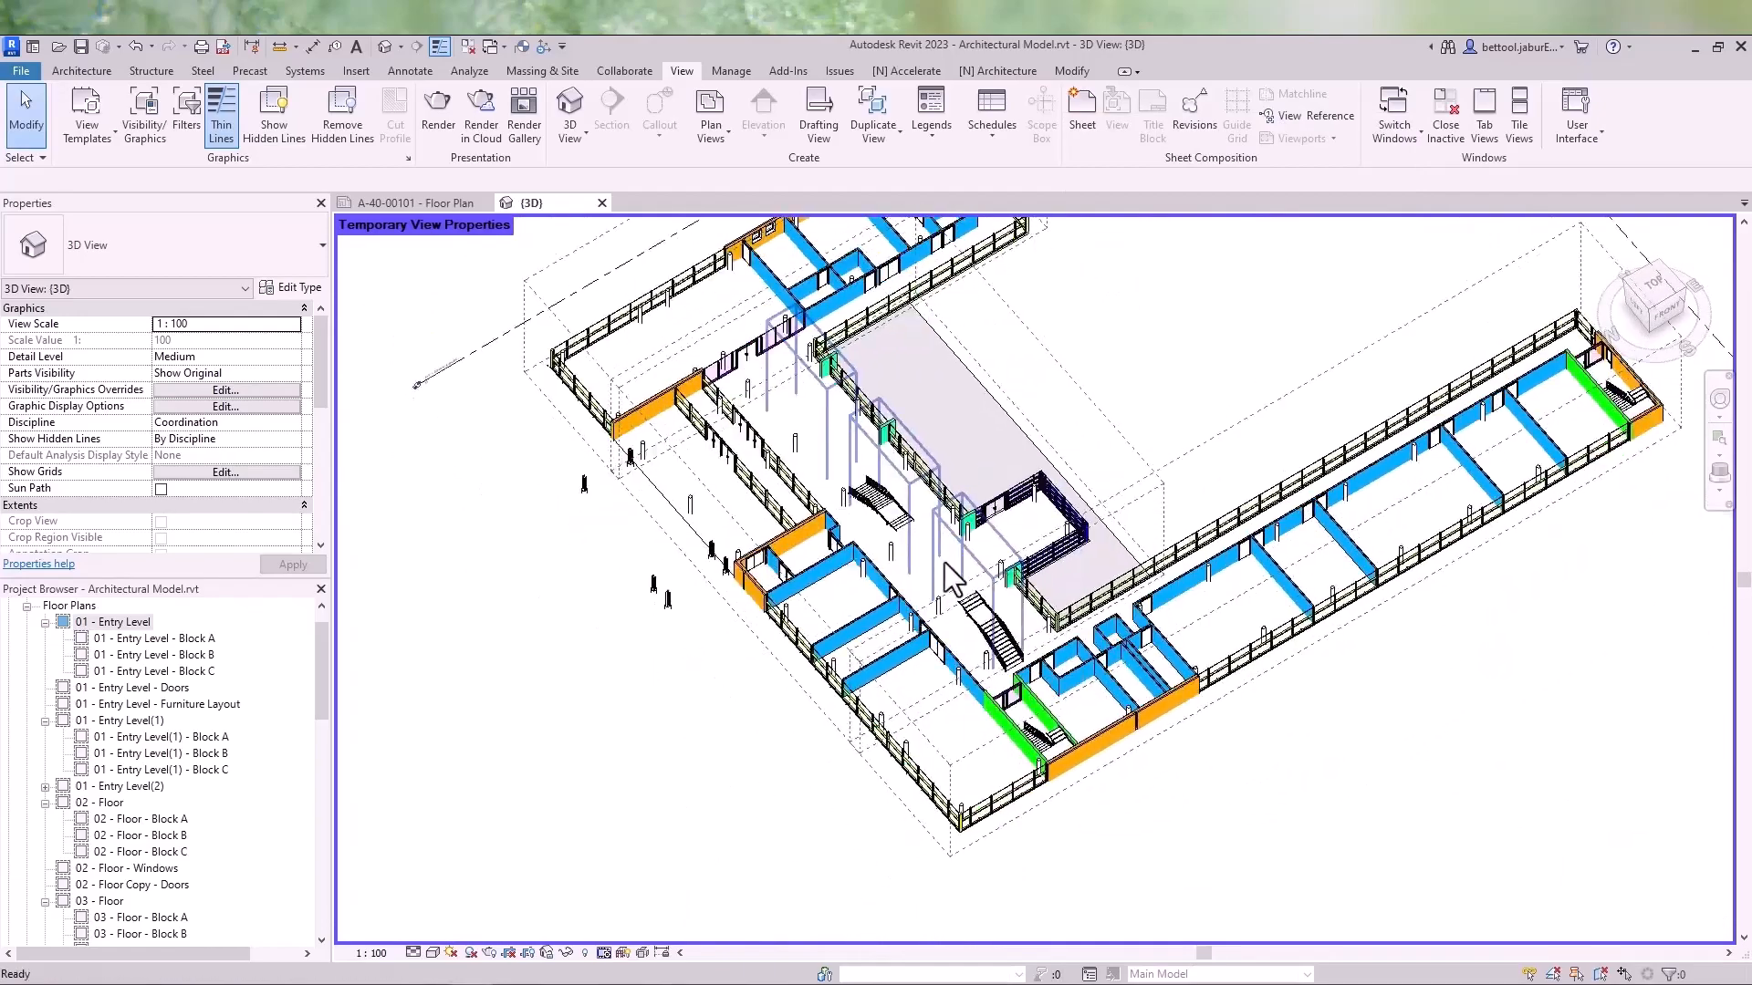
pyautogui.scroll(3, 984, 759)
pyautogui.keyDown('shift'); pyautogui.moveTo(985, 759); pyautogui.dragTo(894, 598, button='middle'); pyautogui.keyUp('shift')
pyautogui.scroll(-3, 1230, 591)
pyautogui.keyDown('shift'); pyautogui.moveTo(1382, 593); pyautogui.dragTo(1224, 575, button='middle'); pyautogui.keyUp('shift')
pyautogui.scroll(3, 1199, 535)
pyautogui.keyDown('shift'); pyautogui.moveTo(1330, 614); pyautogui.dragTo(1250, 578, button='middle'); pyautogui.keyUp('shift')
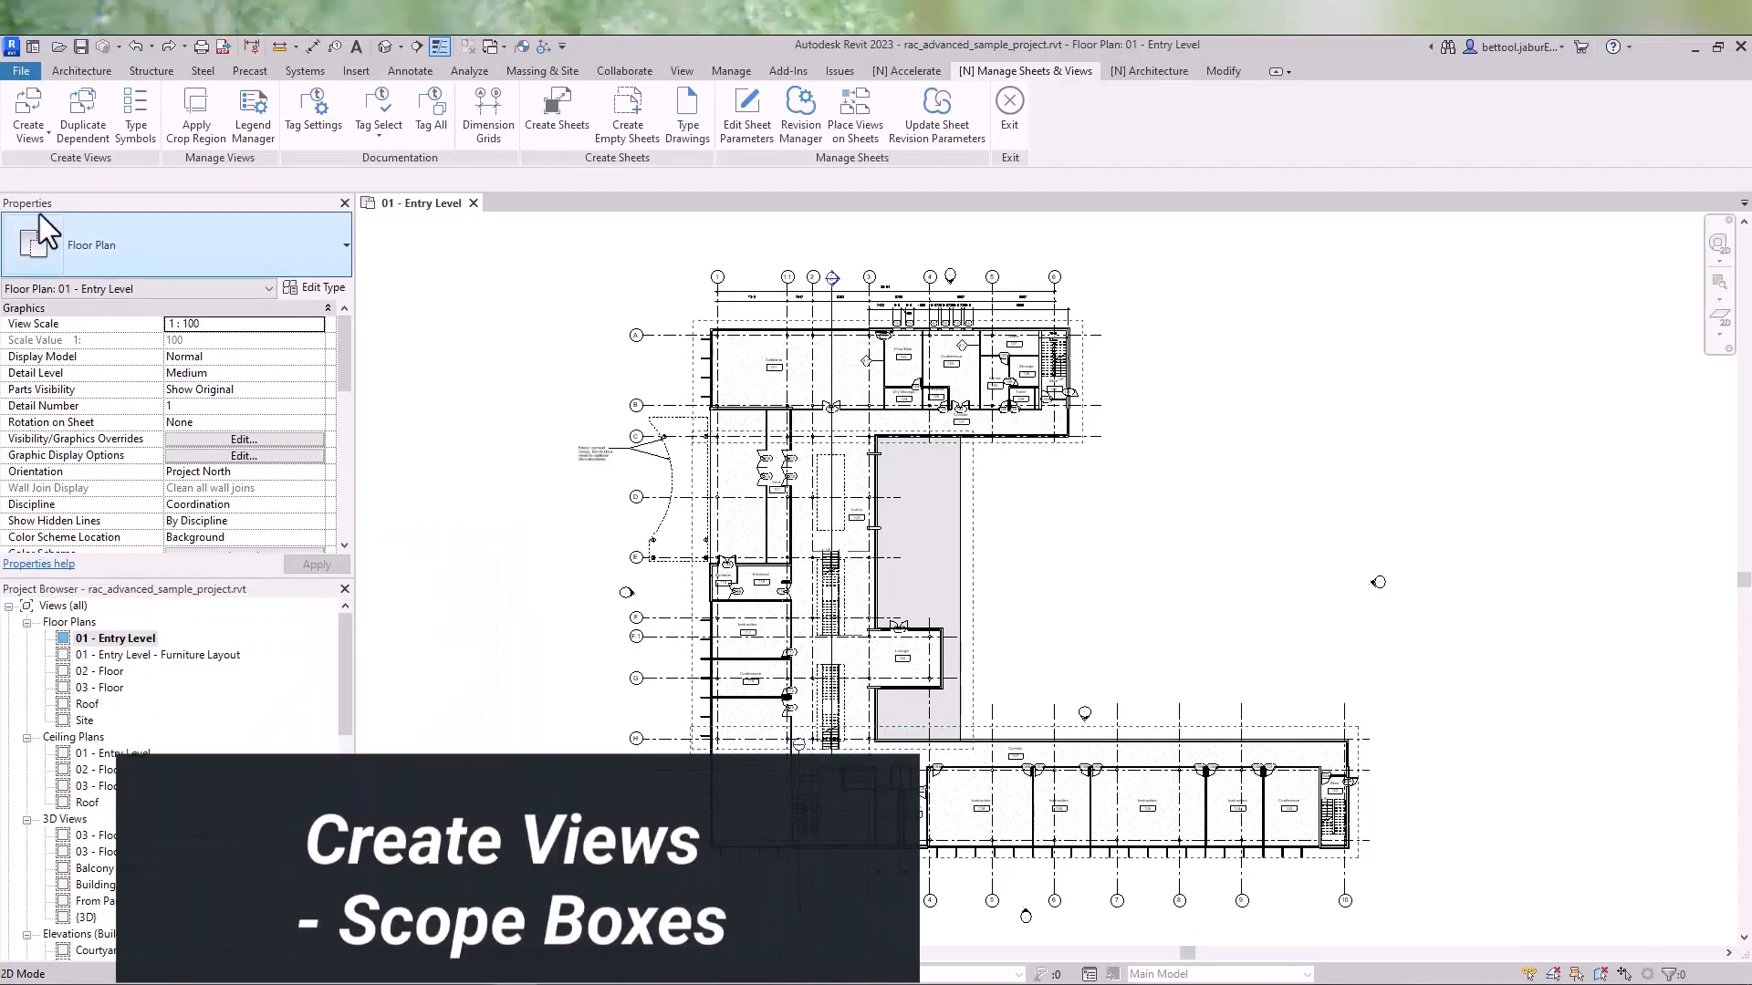
# - Create dependent floor and ceiling plan views for levels 01 - Entry Level, 02 - Floor and 03 - Floor using all three scope boxes
pyautogui.click(41, 134)
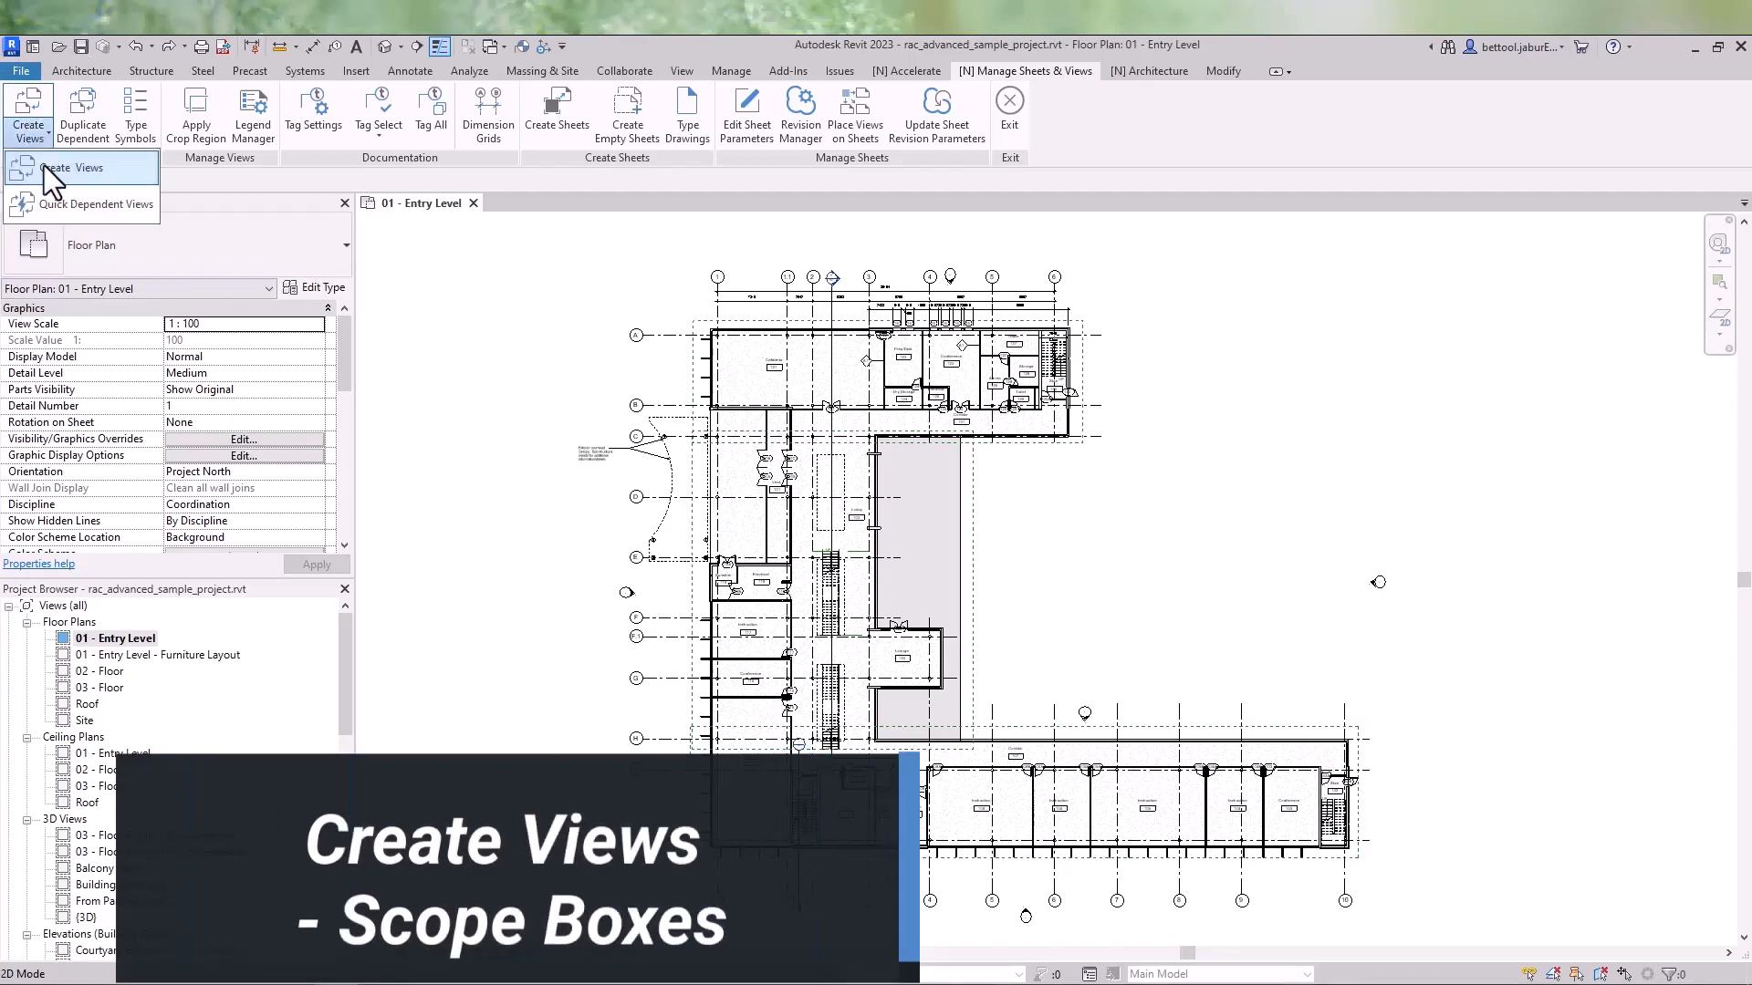
pyautogui.click(44, 166)
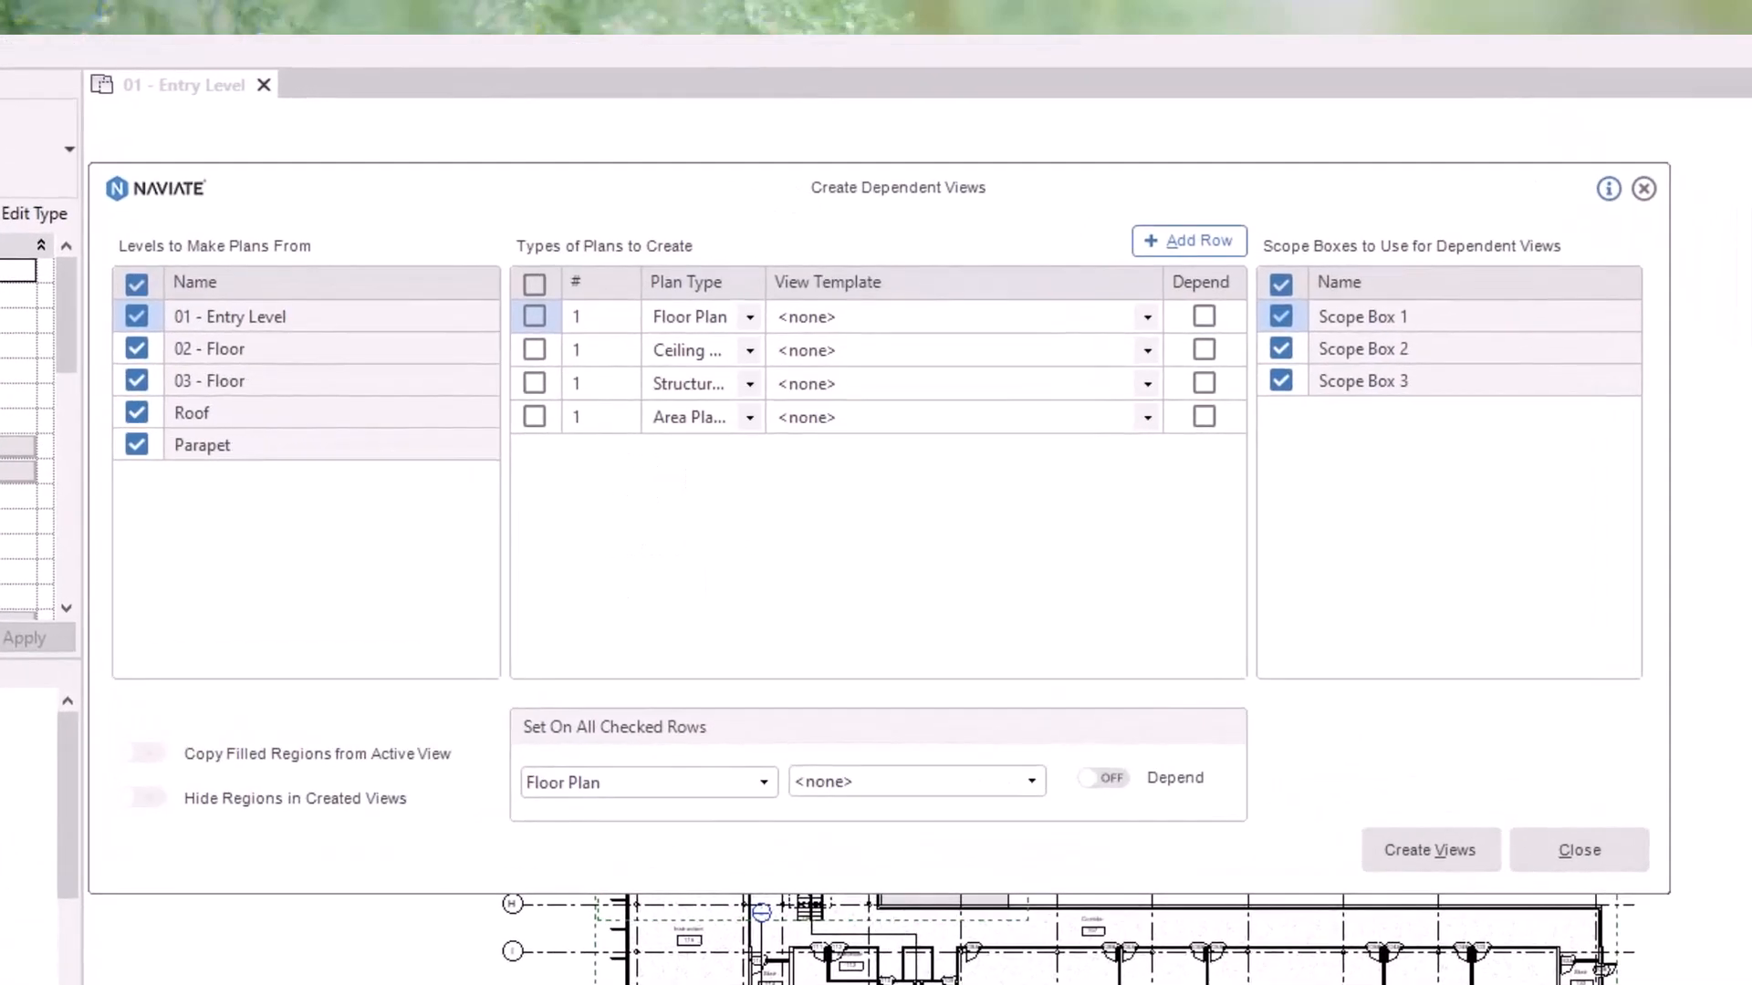
pyautogui.click(137, 415)
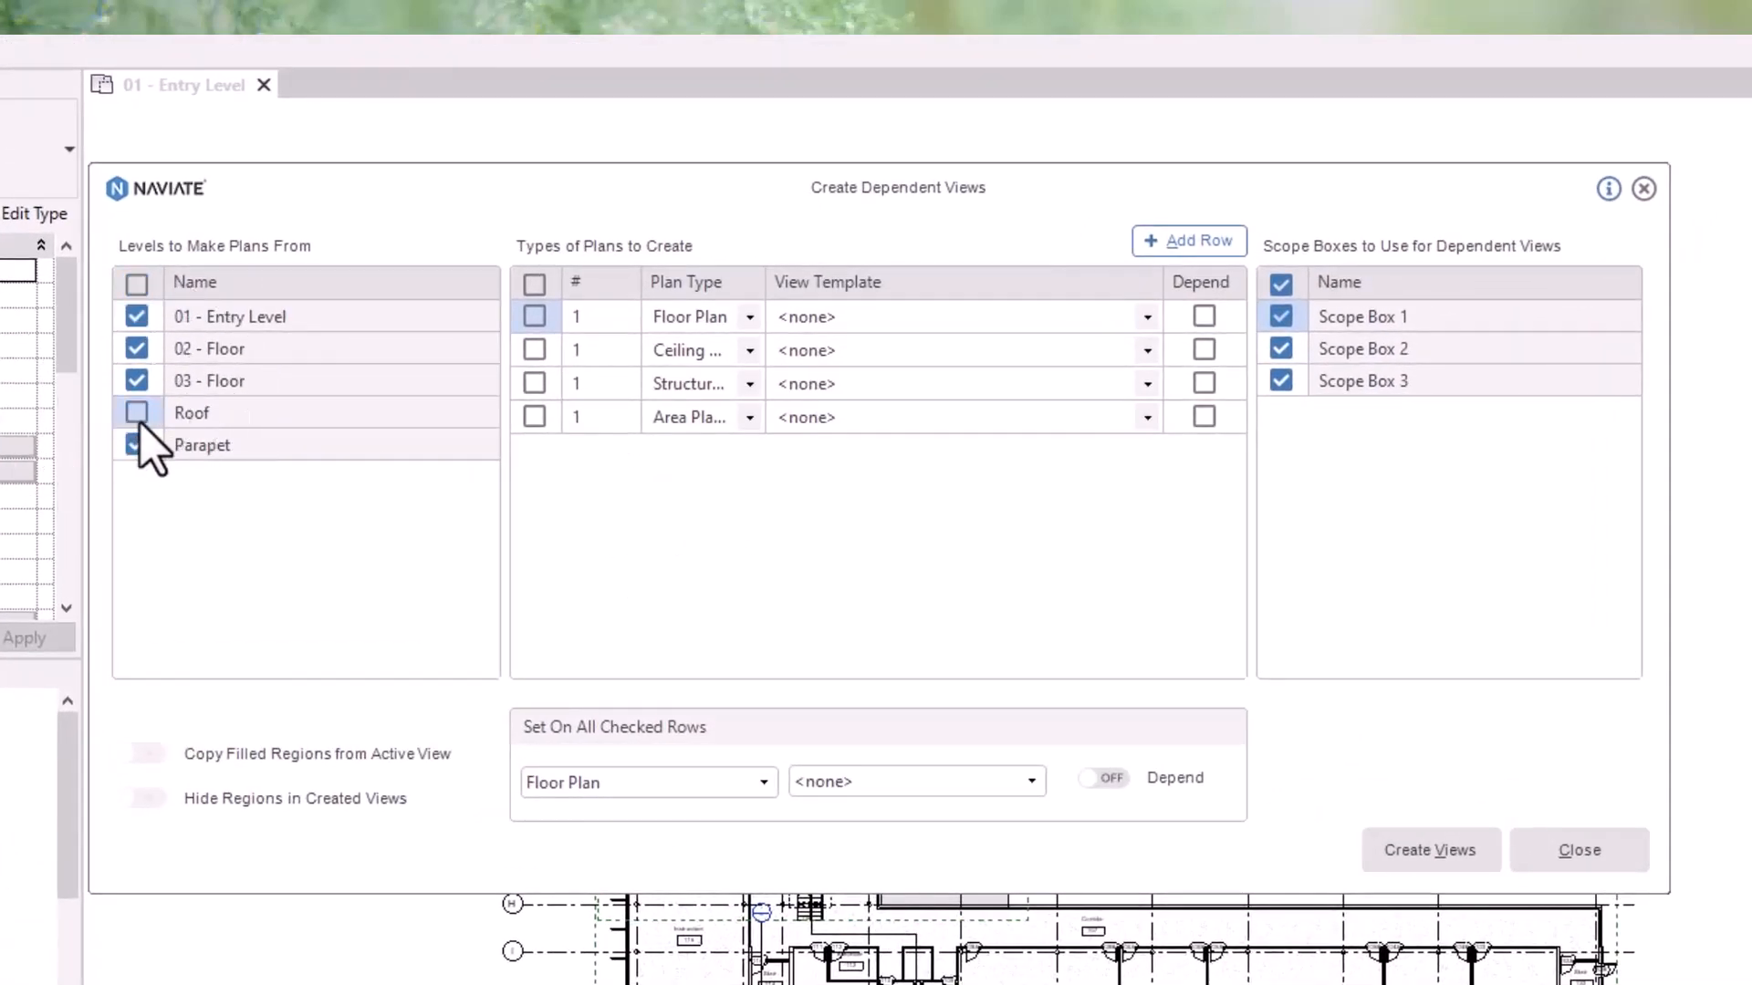
pyautogui.click(136, 446)
pyautogui.click(536, 317)
pyautogui.click(535, 349)
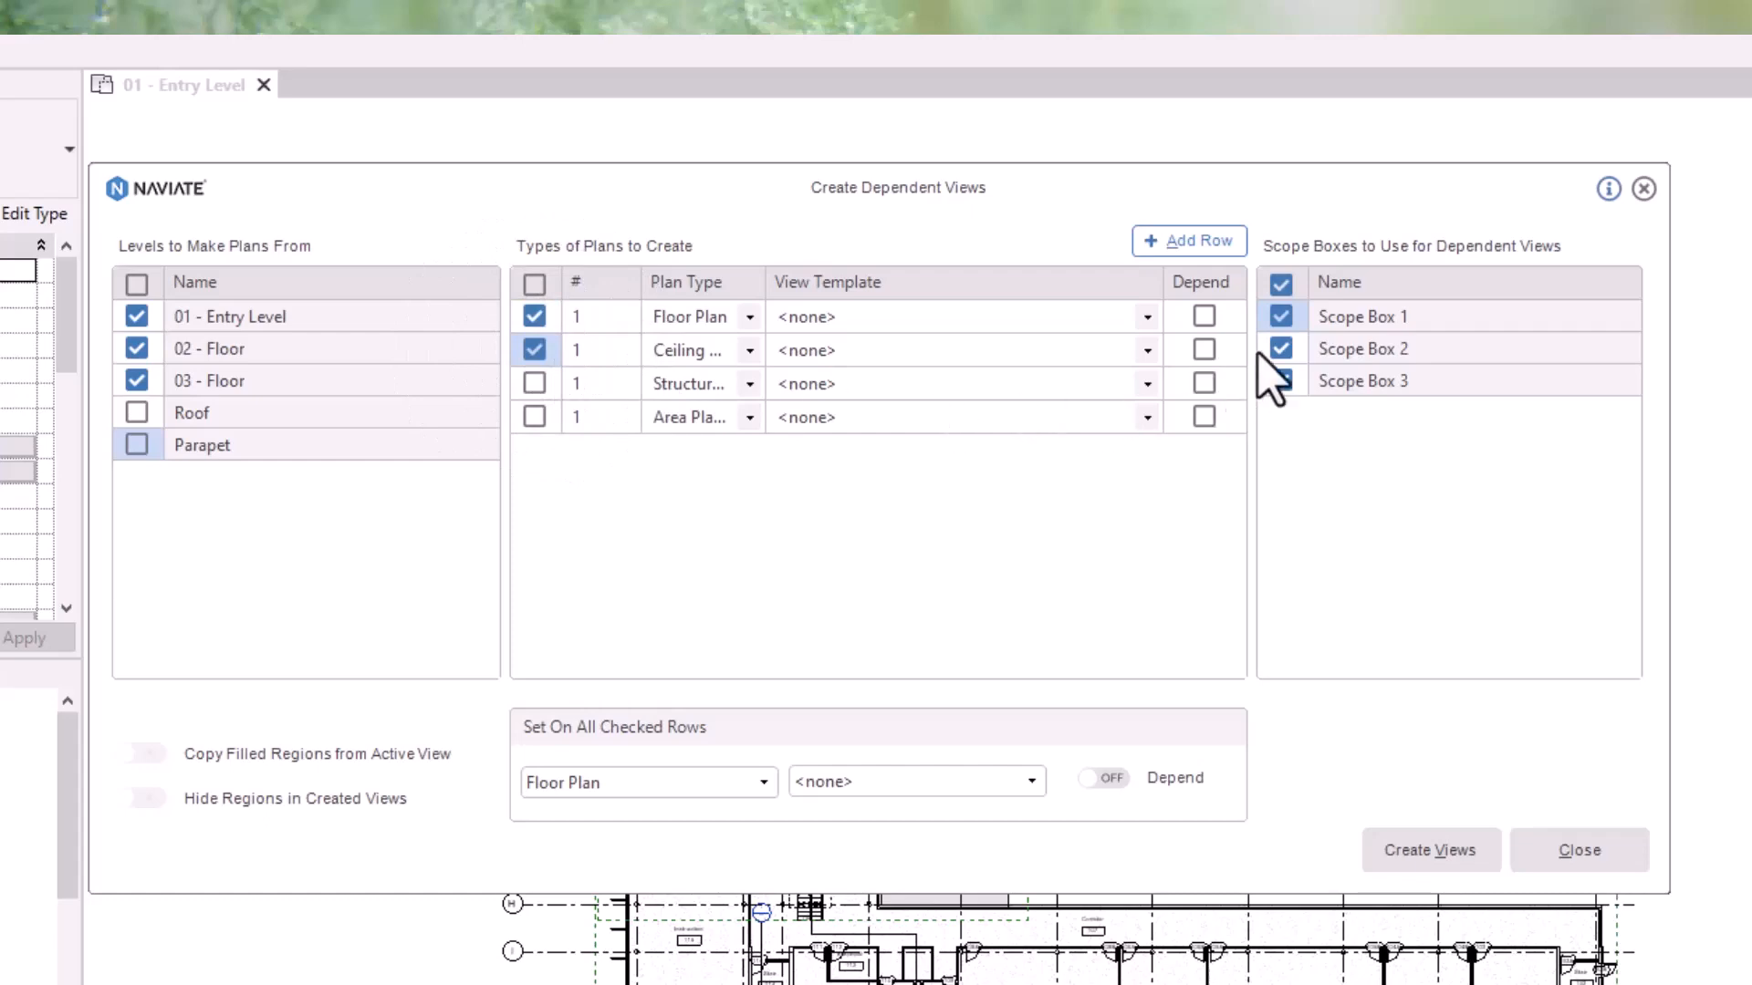
pyautogui.click(1297, 394)
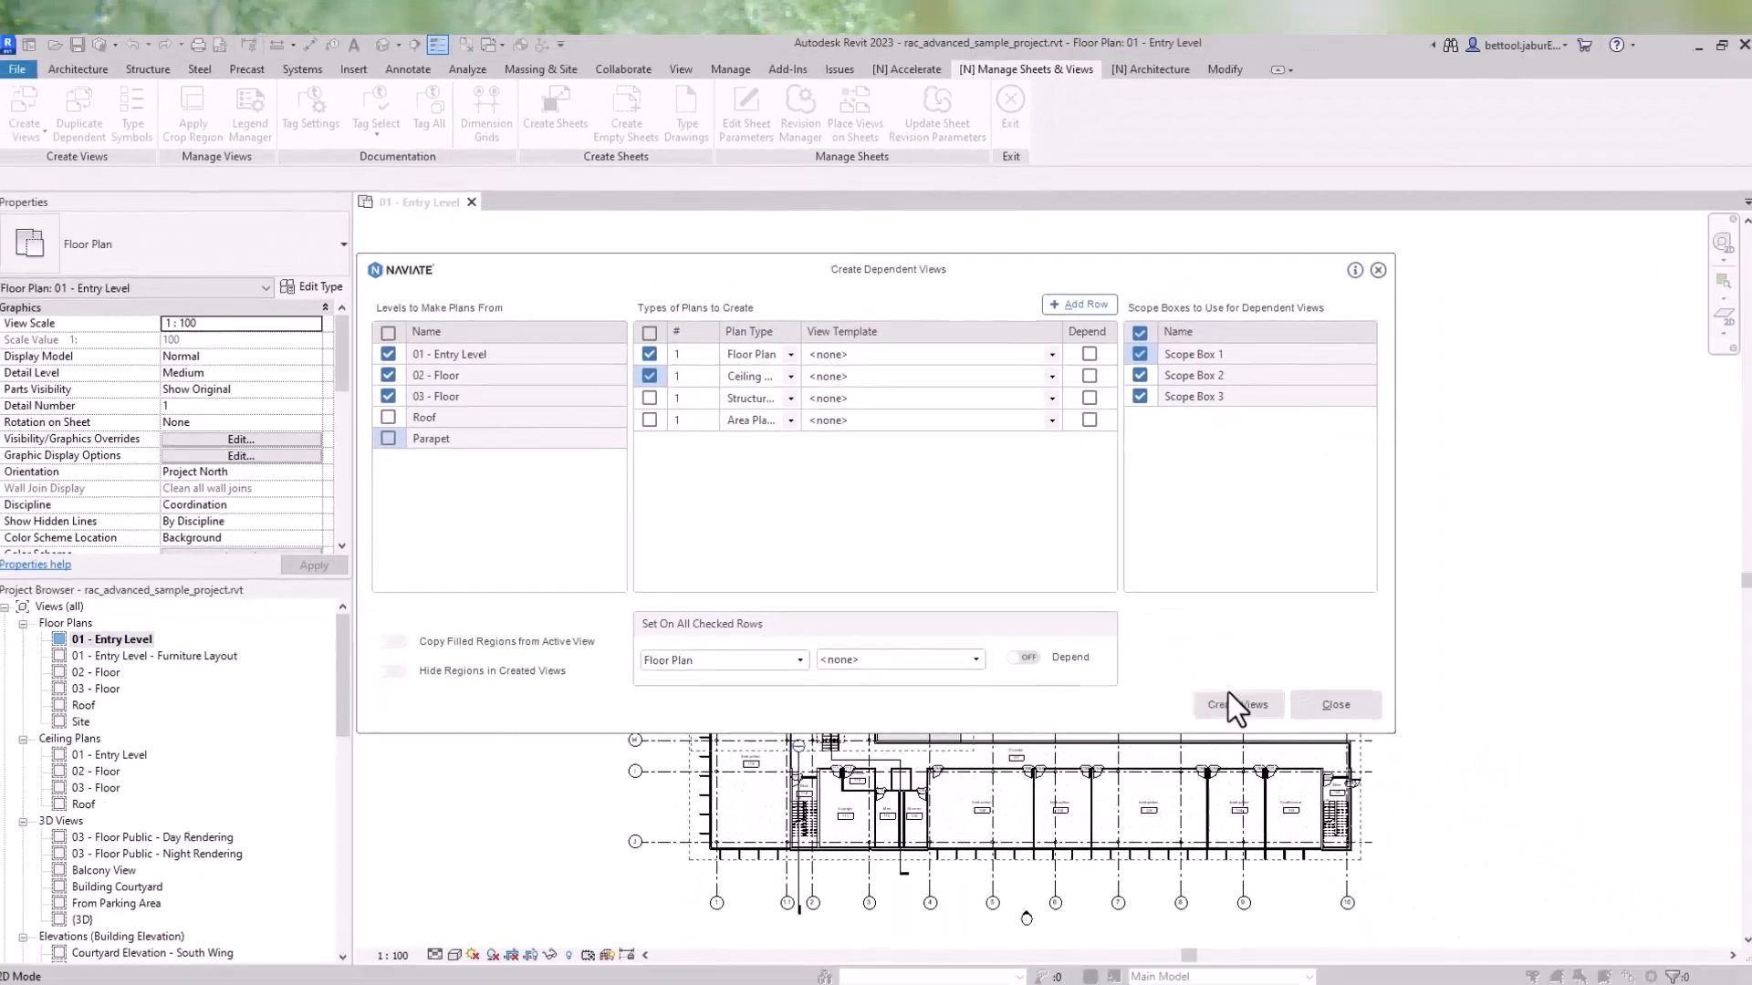
pyautogui.click(1230, 699)
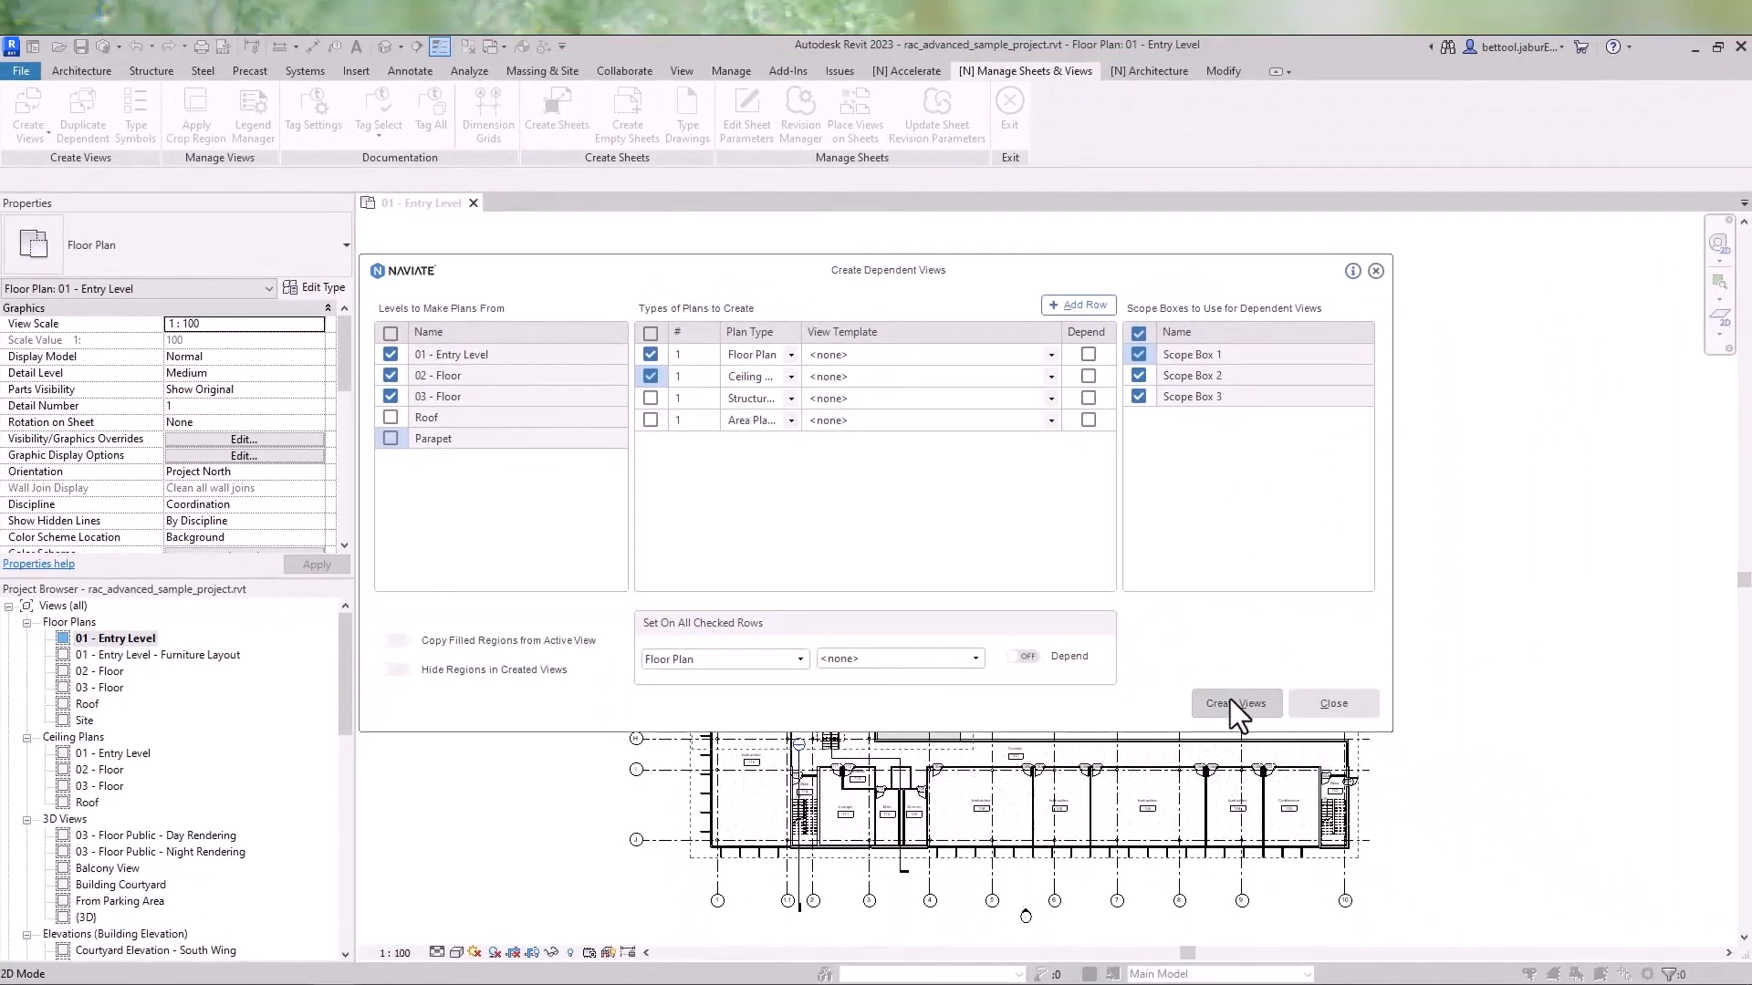
pyautogui.click(786, 491)
pyautogui.click(950, 540)
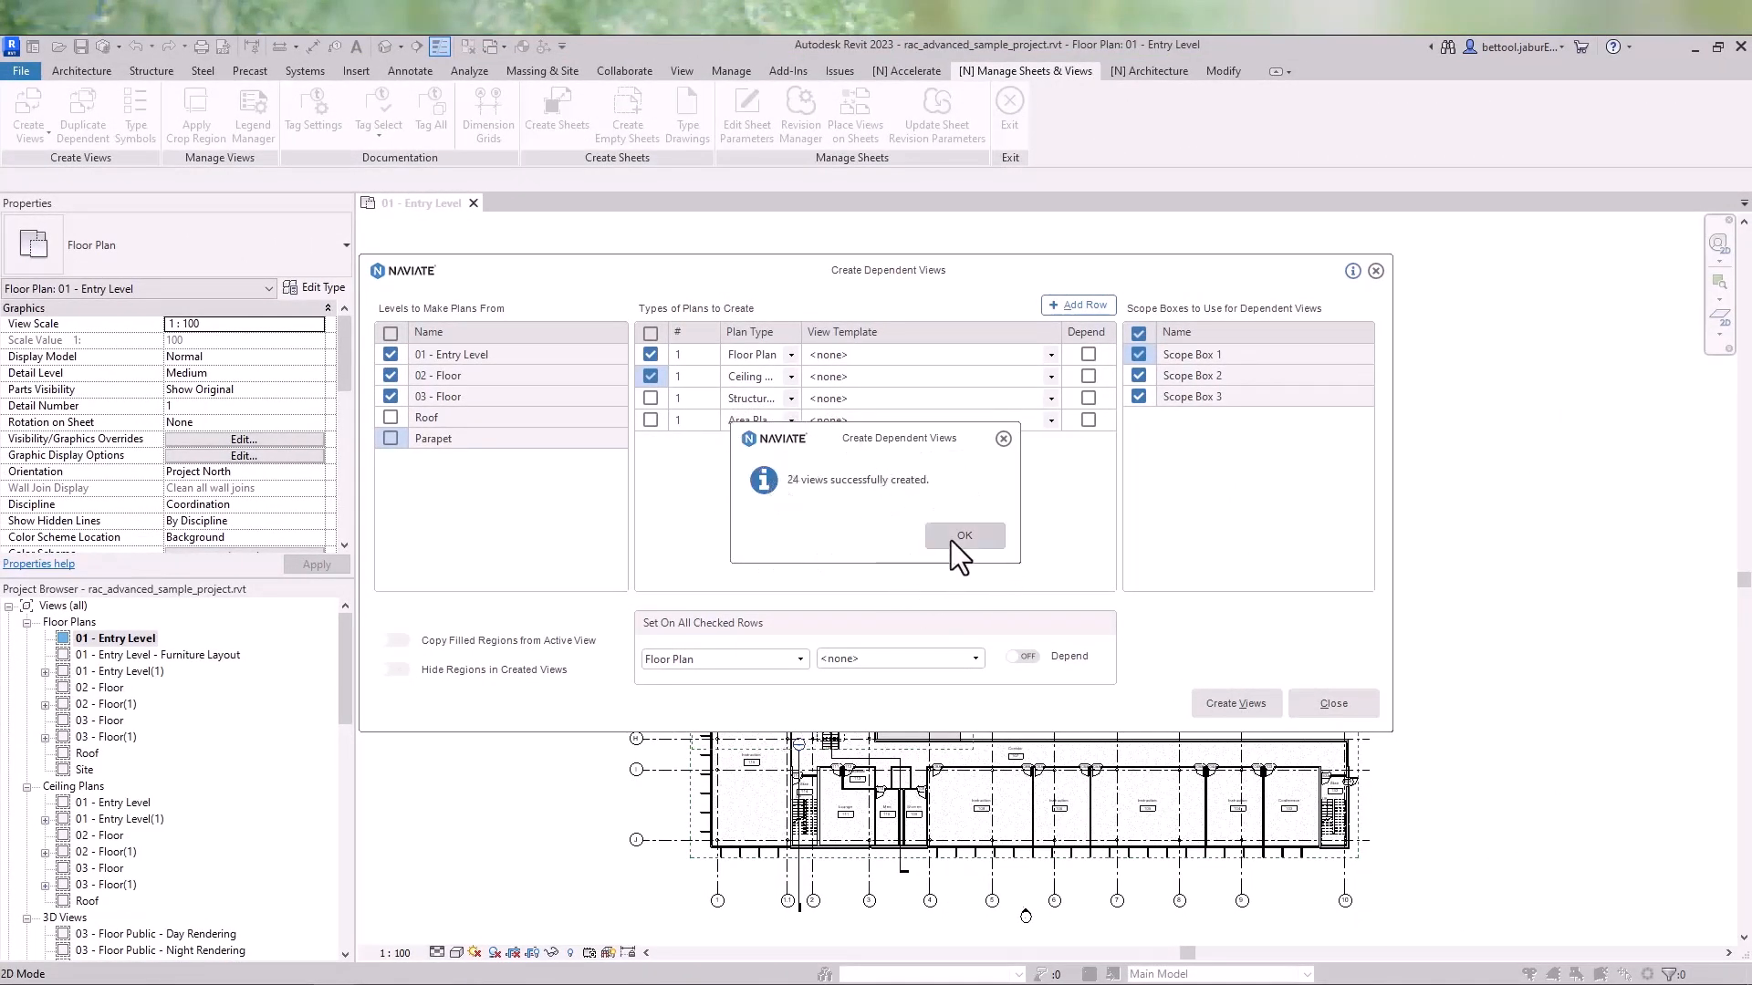
pyautogui.click(1330, 705)
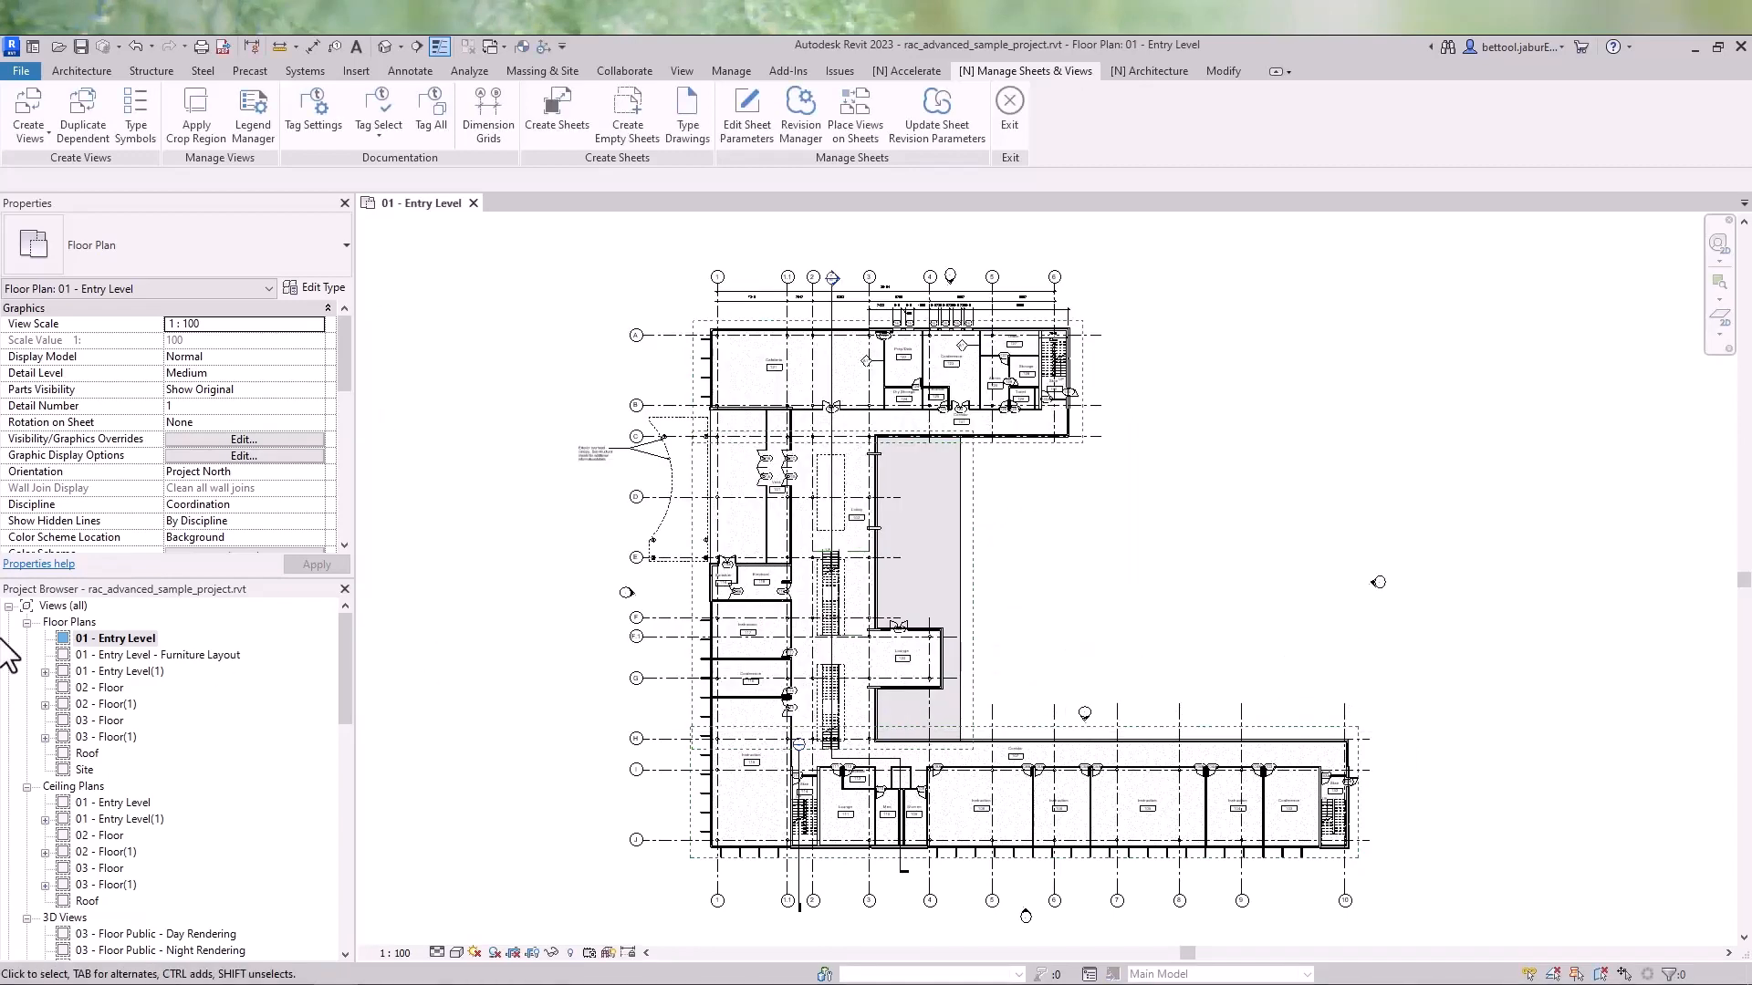
# - Expand and open the 01 - Entry Level(1) floor plan and its three Scope Box dependent views
pyautogui.click(46, 673)
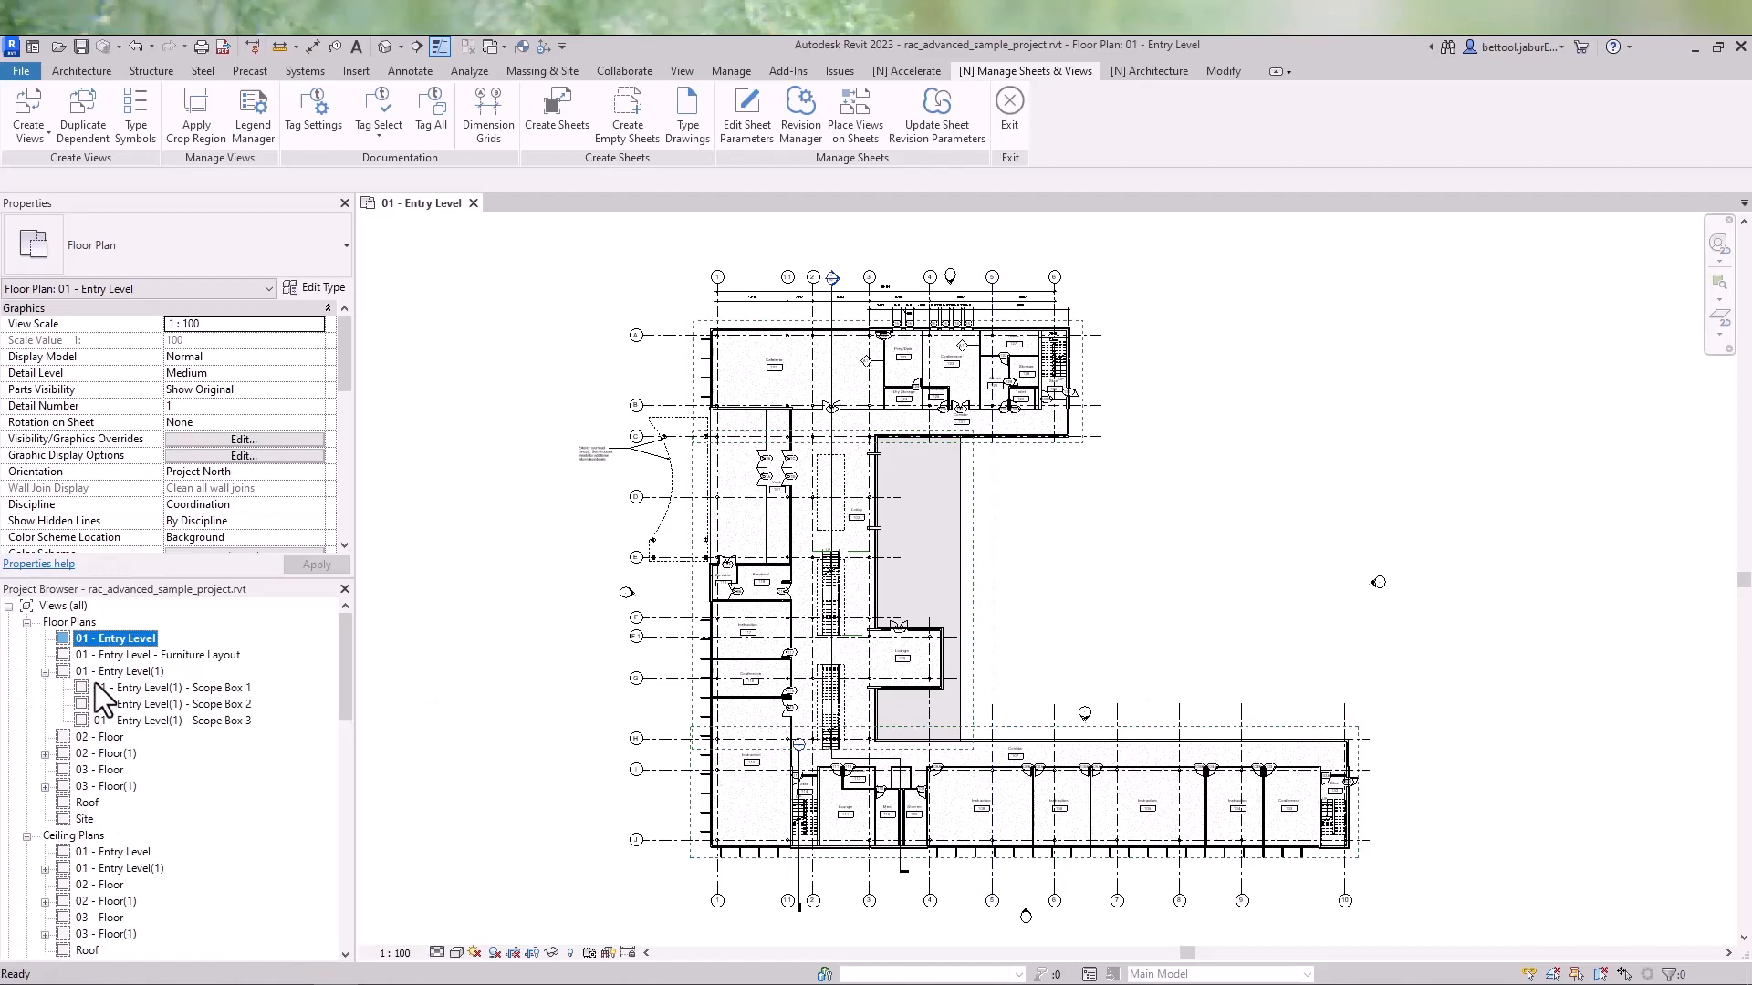
pyautogui.doubleClick(137, 671)
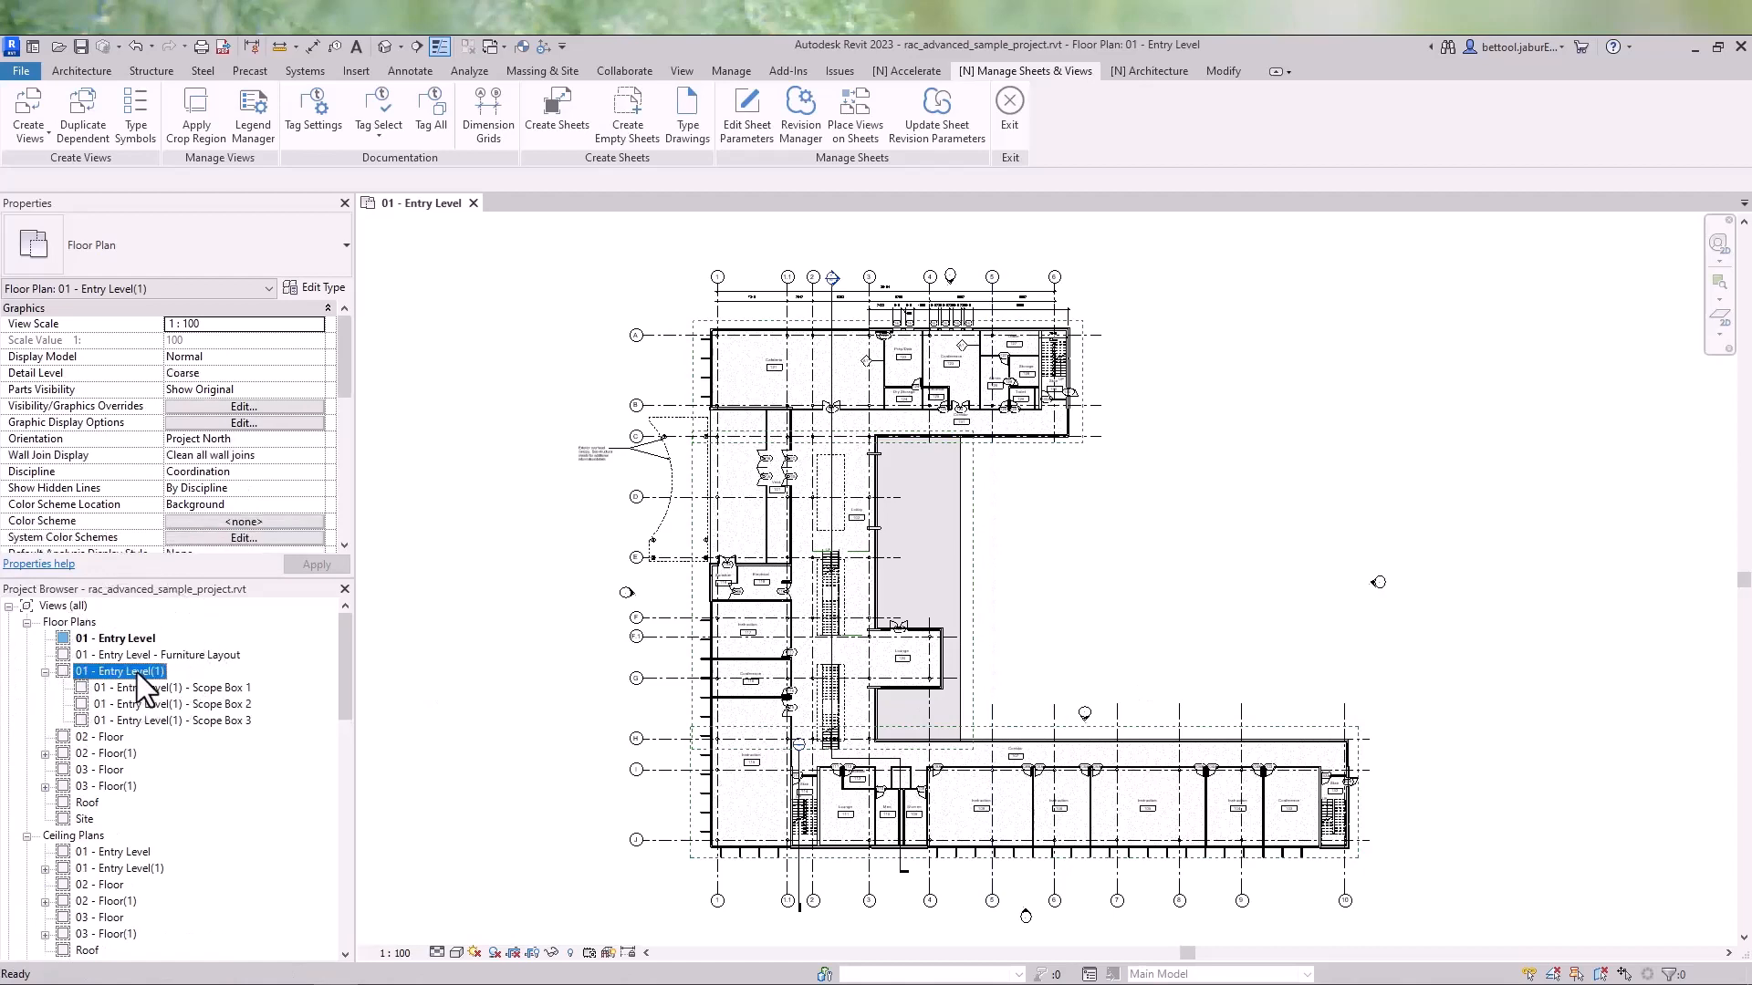
pyautogui.doubleClick(140, 688)
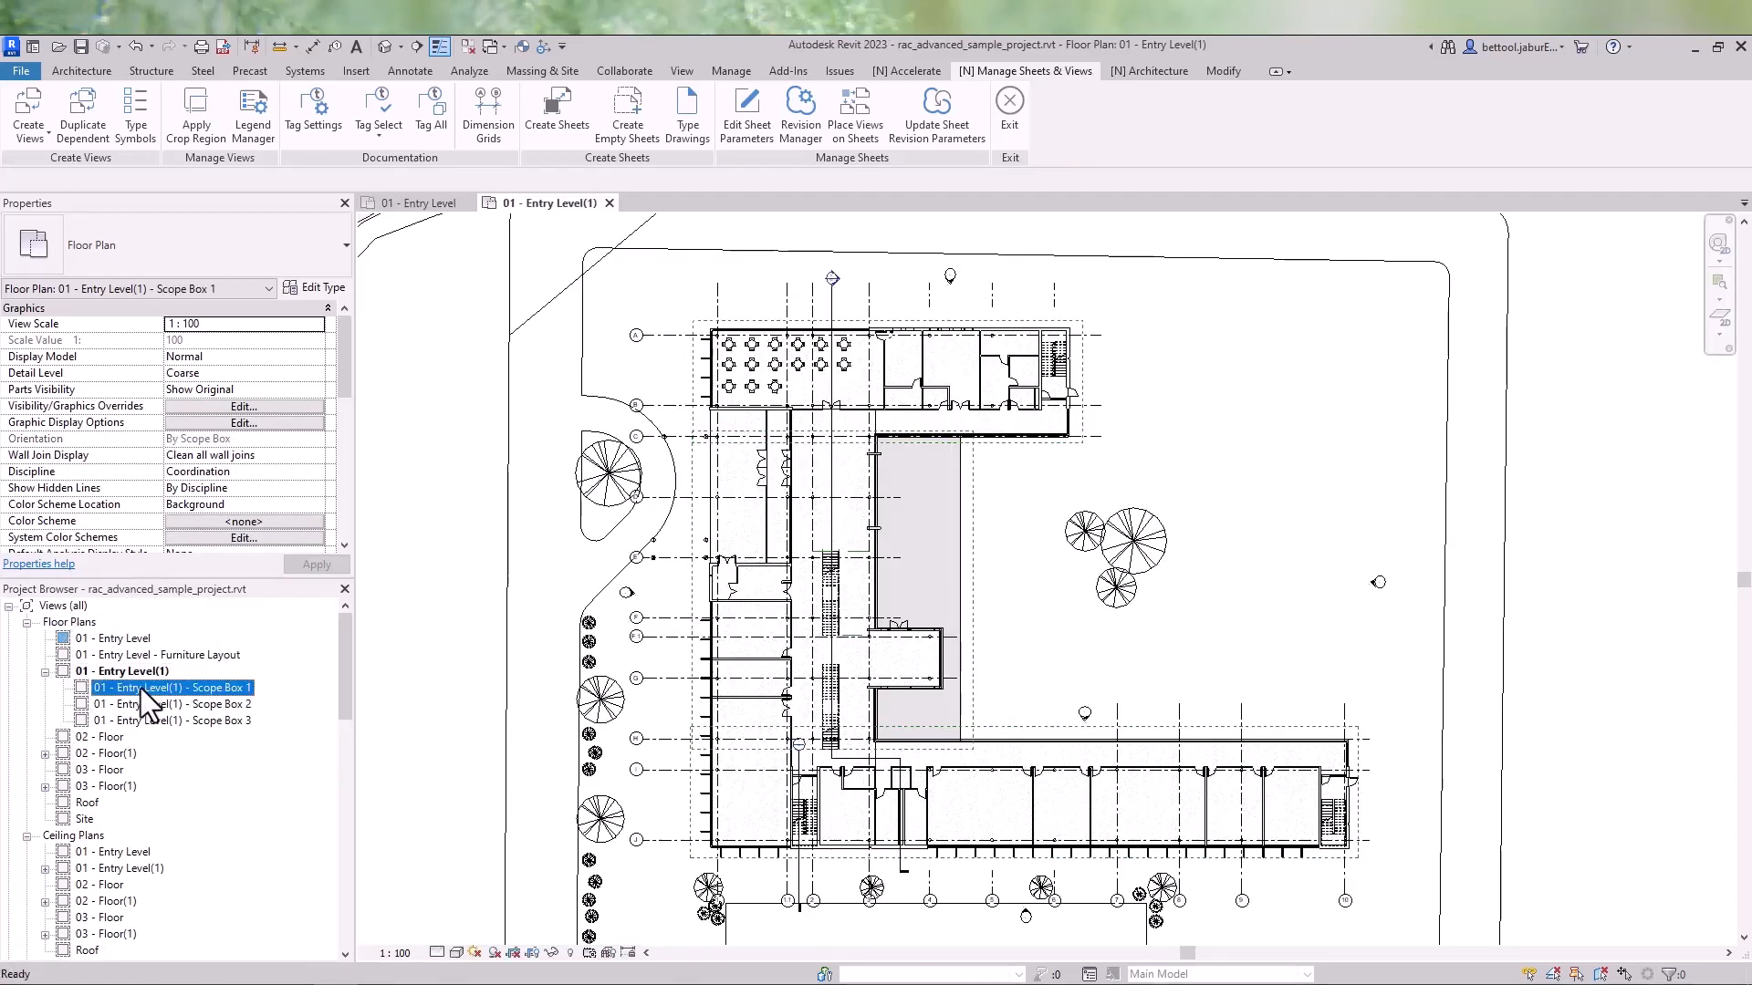
pyautogui.doubleClick(142, 704)
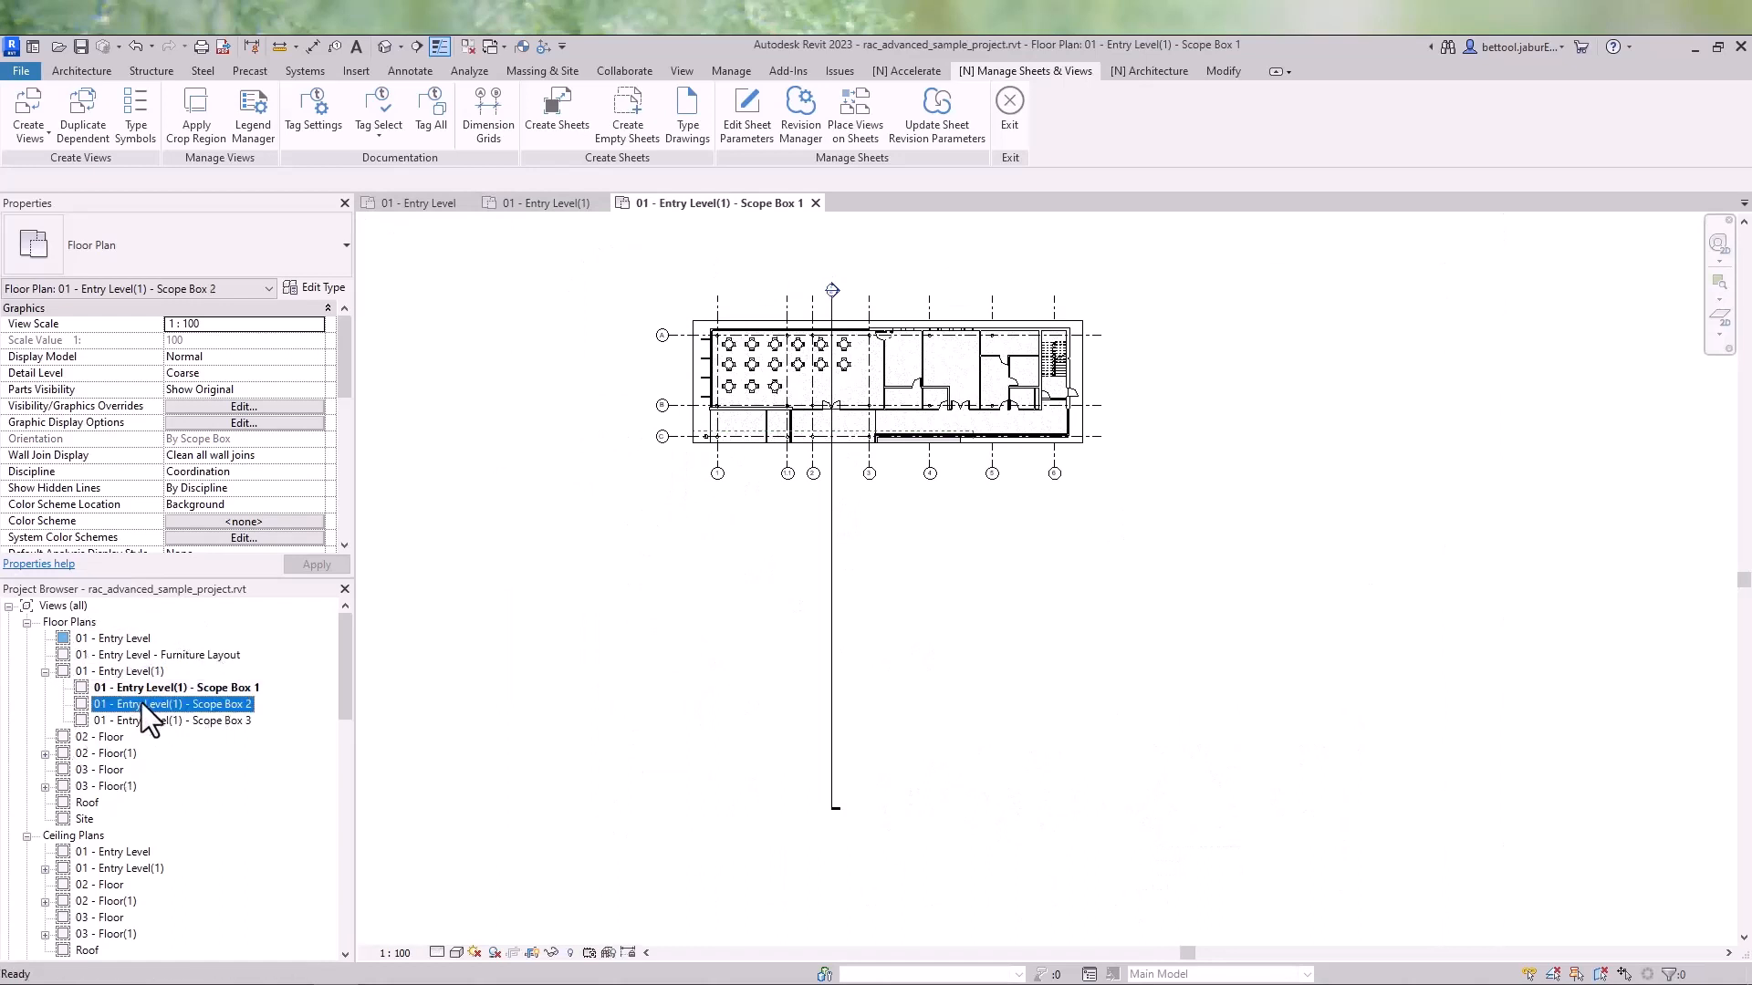
pyautogui.doubleClick(142, 721)
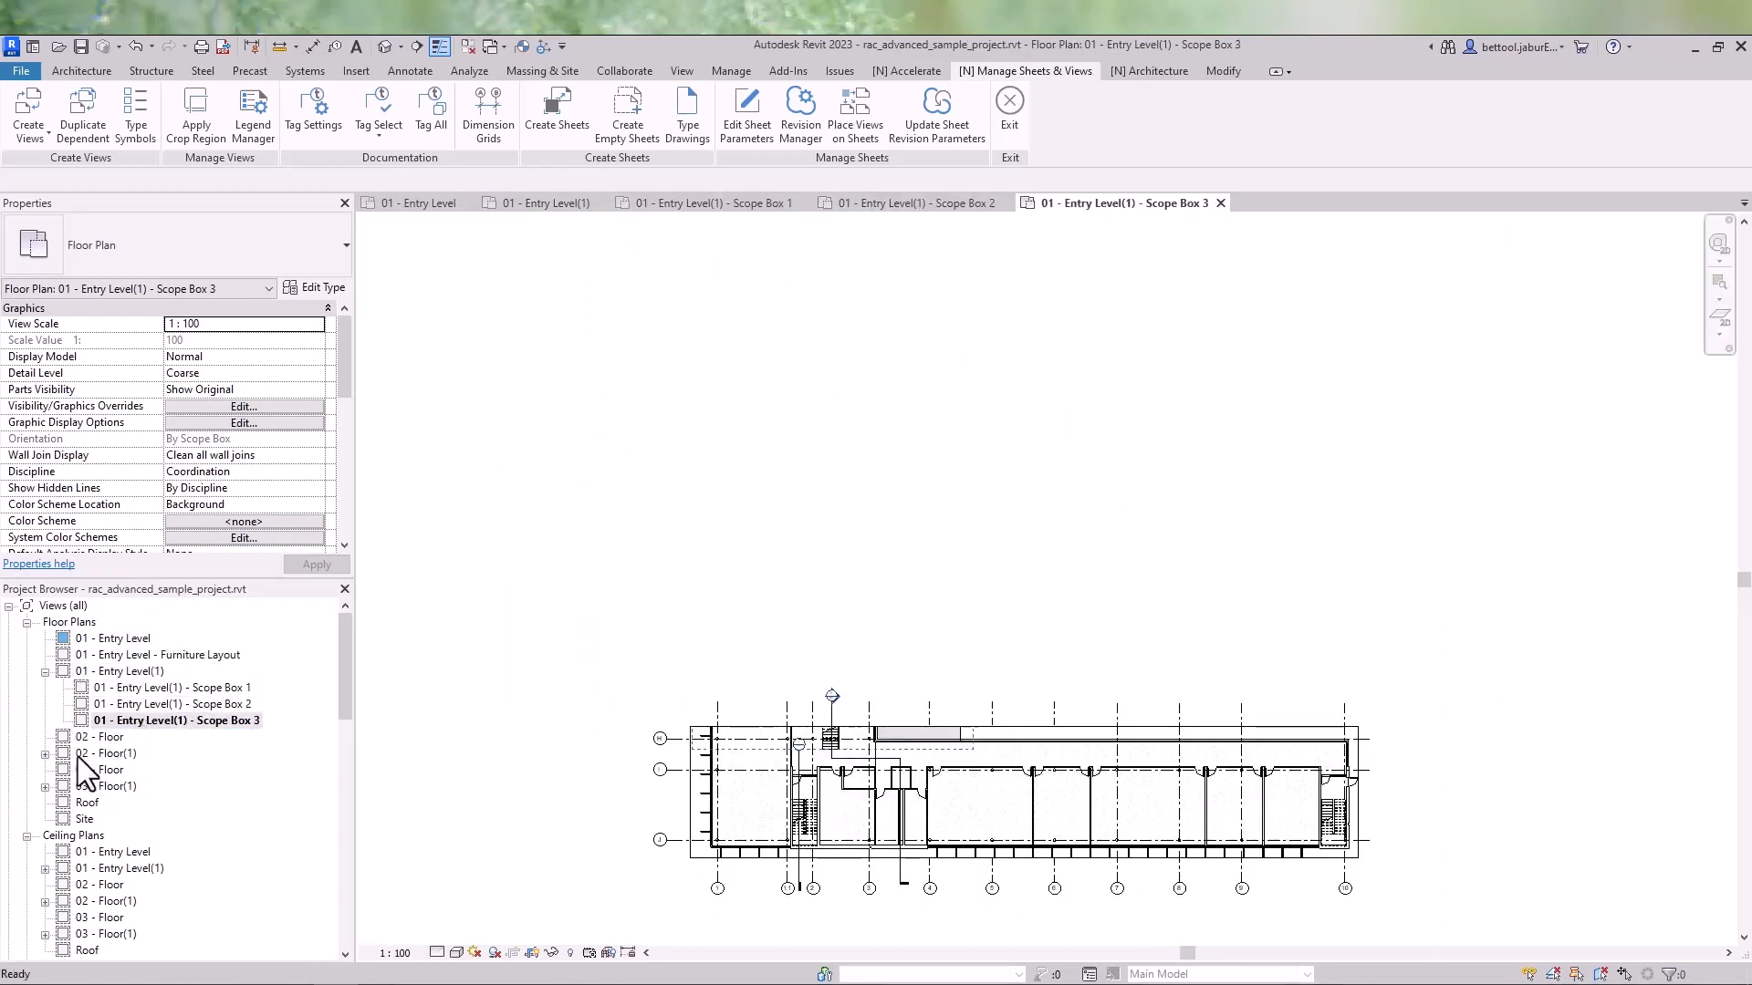
# - Expand the 02 - Floor(1) and 03 - Floor(1) floor plan branches to review their dependent views
pyautogui.click(51, 754)
pyautogui.click(44, 754)
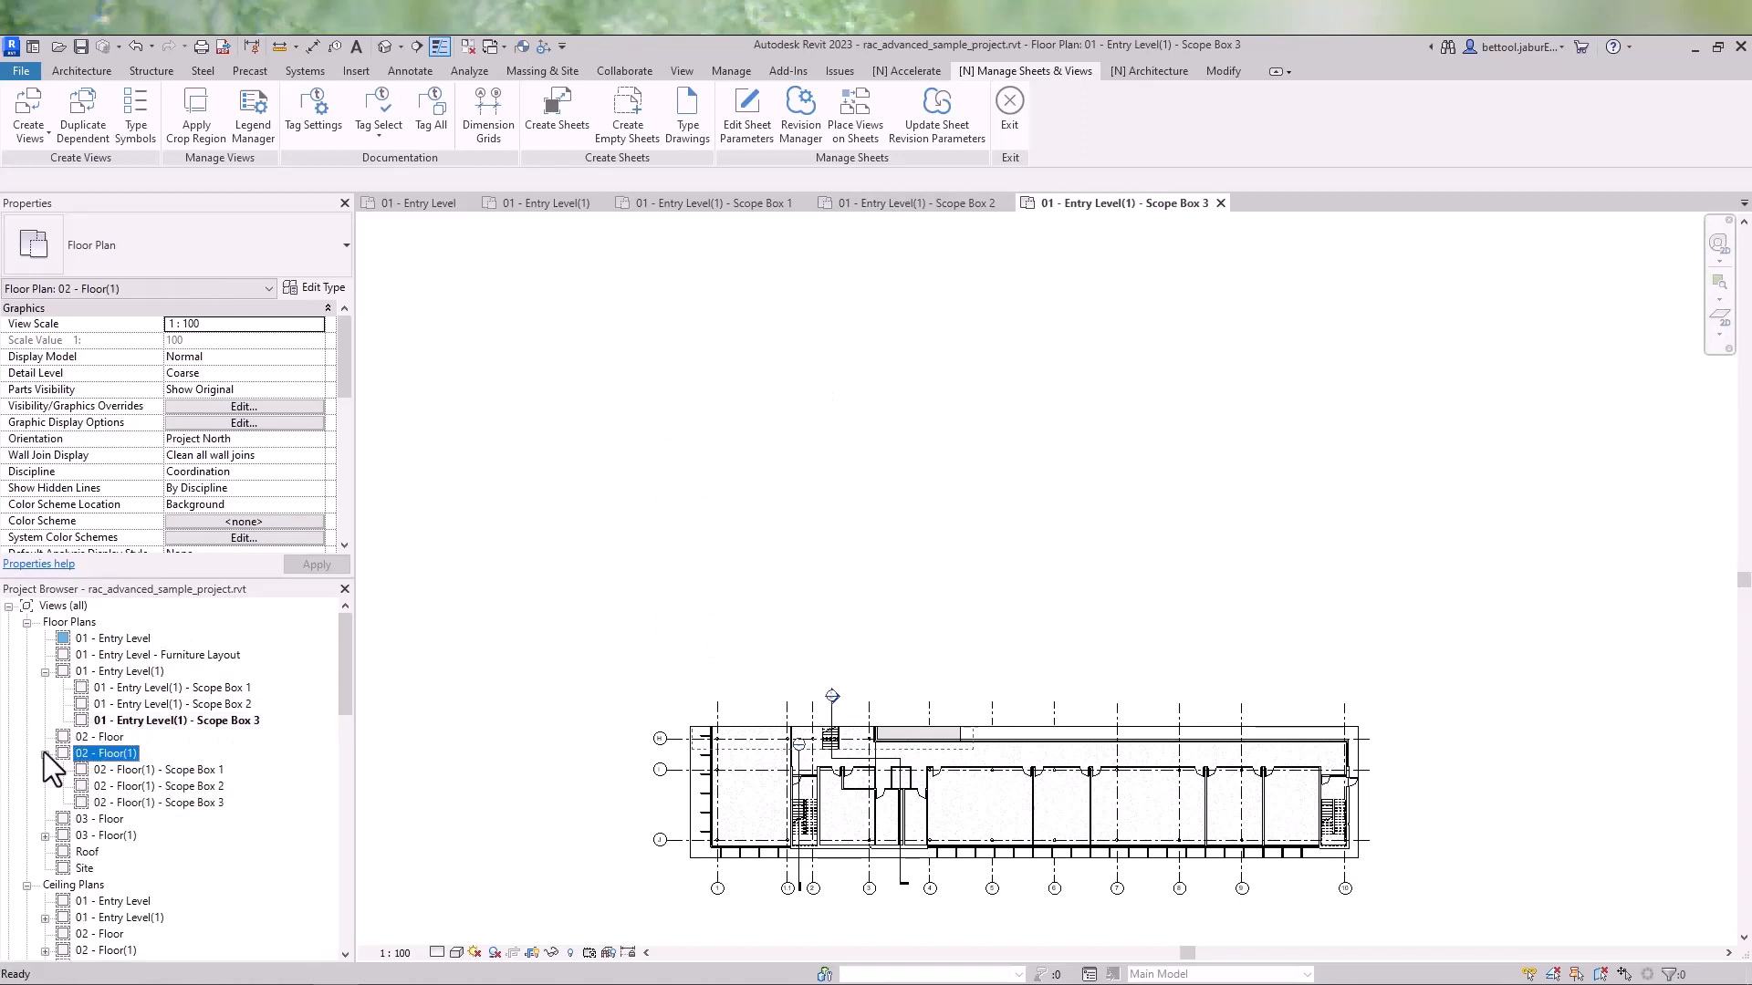
pyautogui.scroll(-1, 44, 752)
pyautogui.scroll(-1, 46, 757)
pyautogui.click(45, 786)
pyautogui.scroll(-4, 53, 775)
pyautogui.scroll(-3, 85, 736)
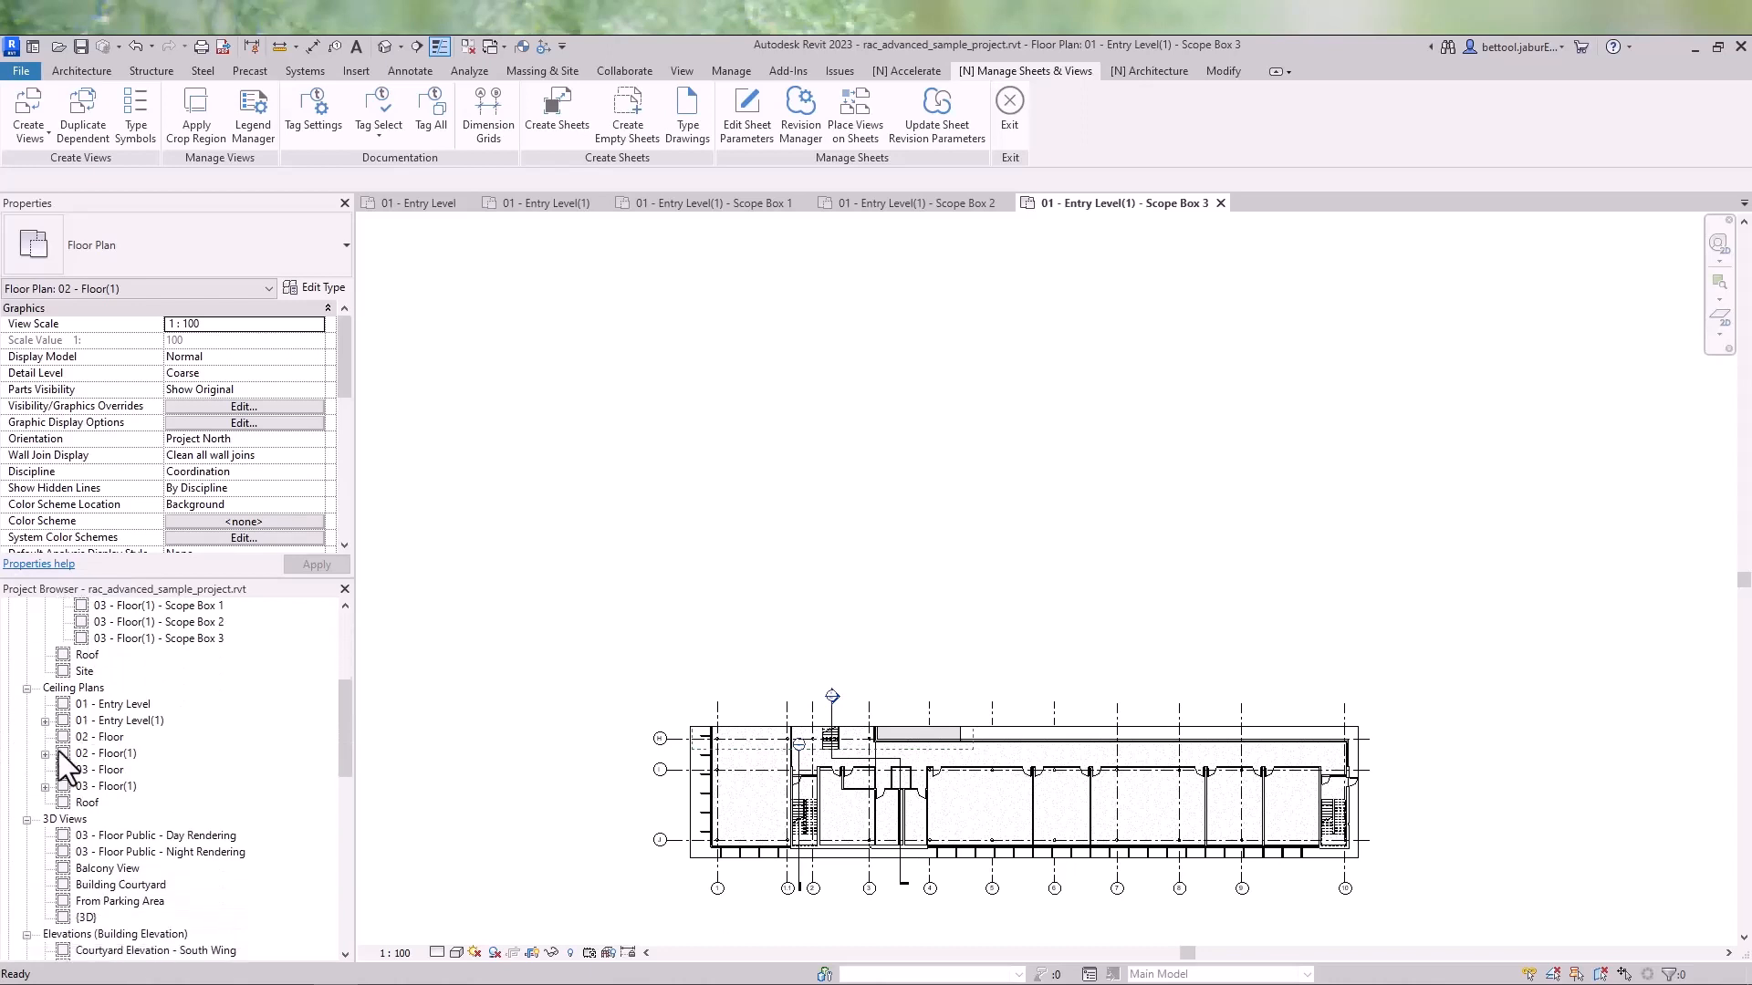
# - Expand the 01 - Entry Level(1) ceiling plan and open its three Scope Box dependent views
pyautogui.click(45, 726)
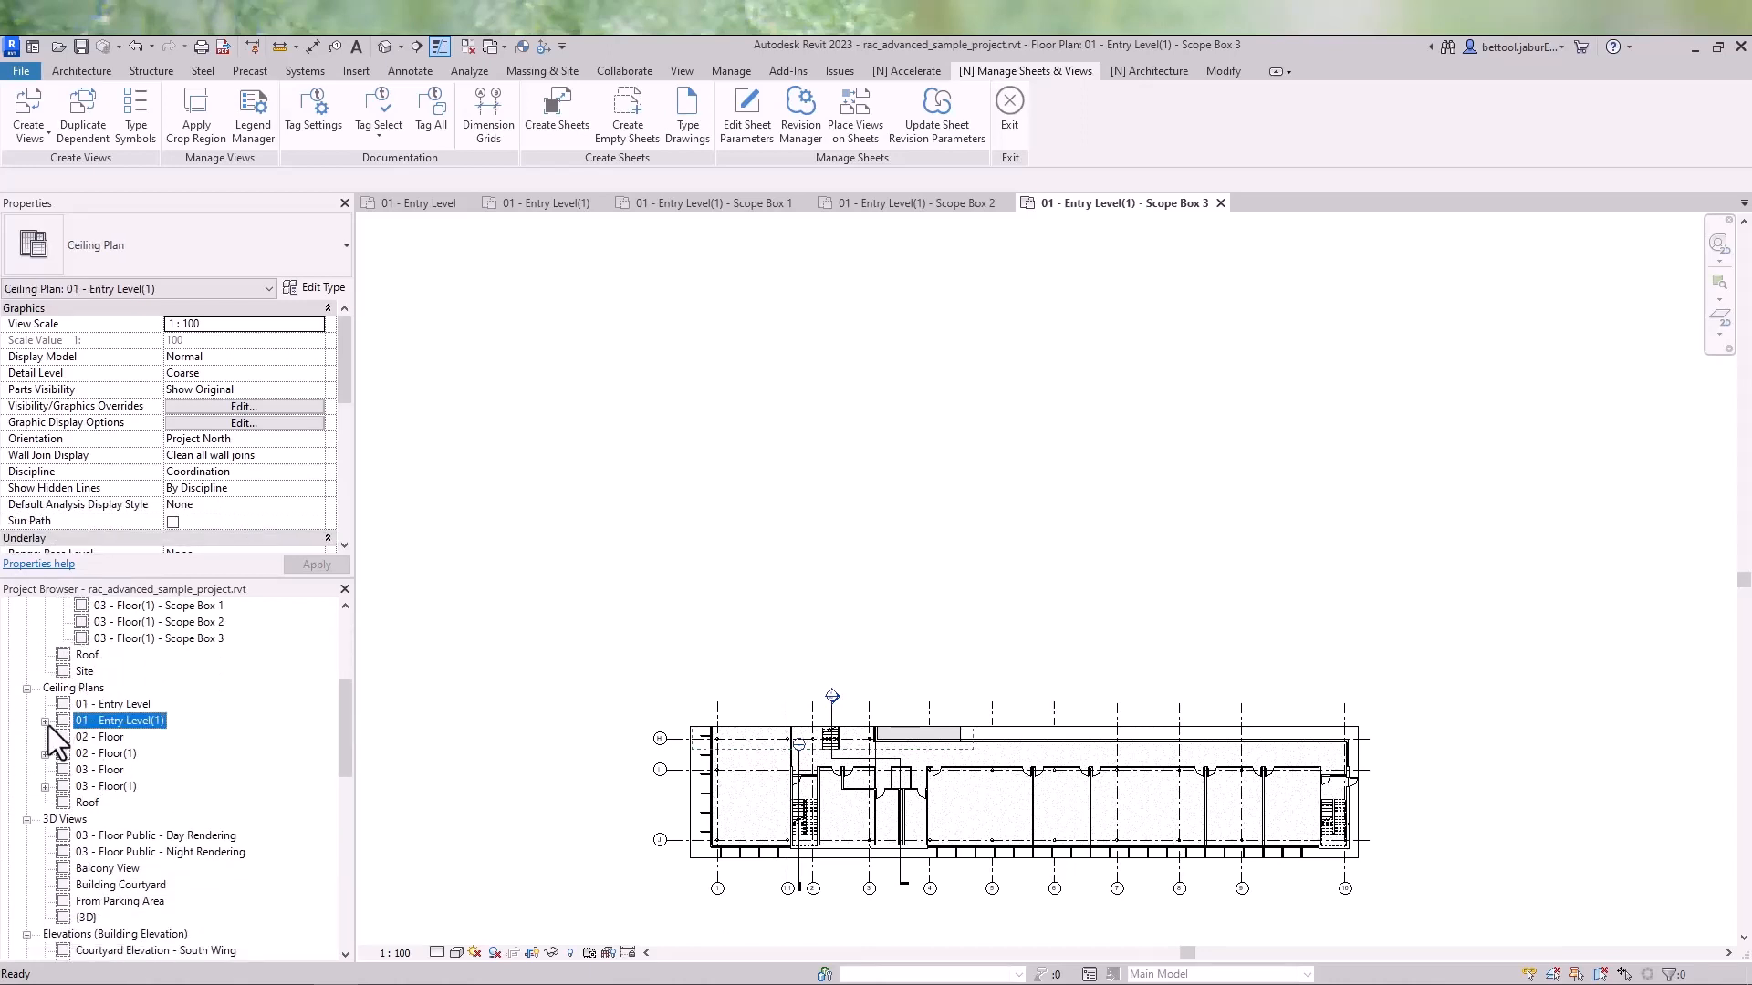
pyautogui.click(45, 722)
pyautogui.doubleClick(126, 738)
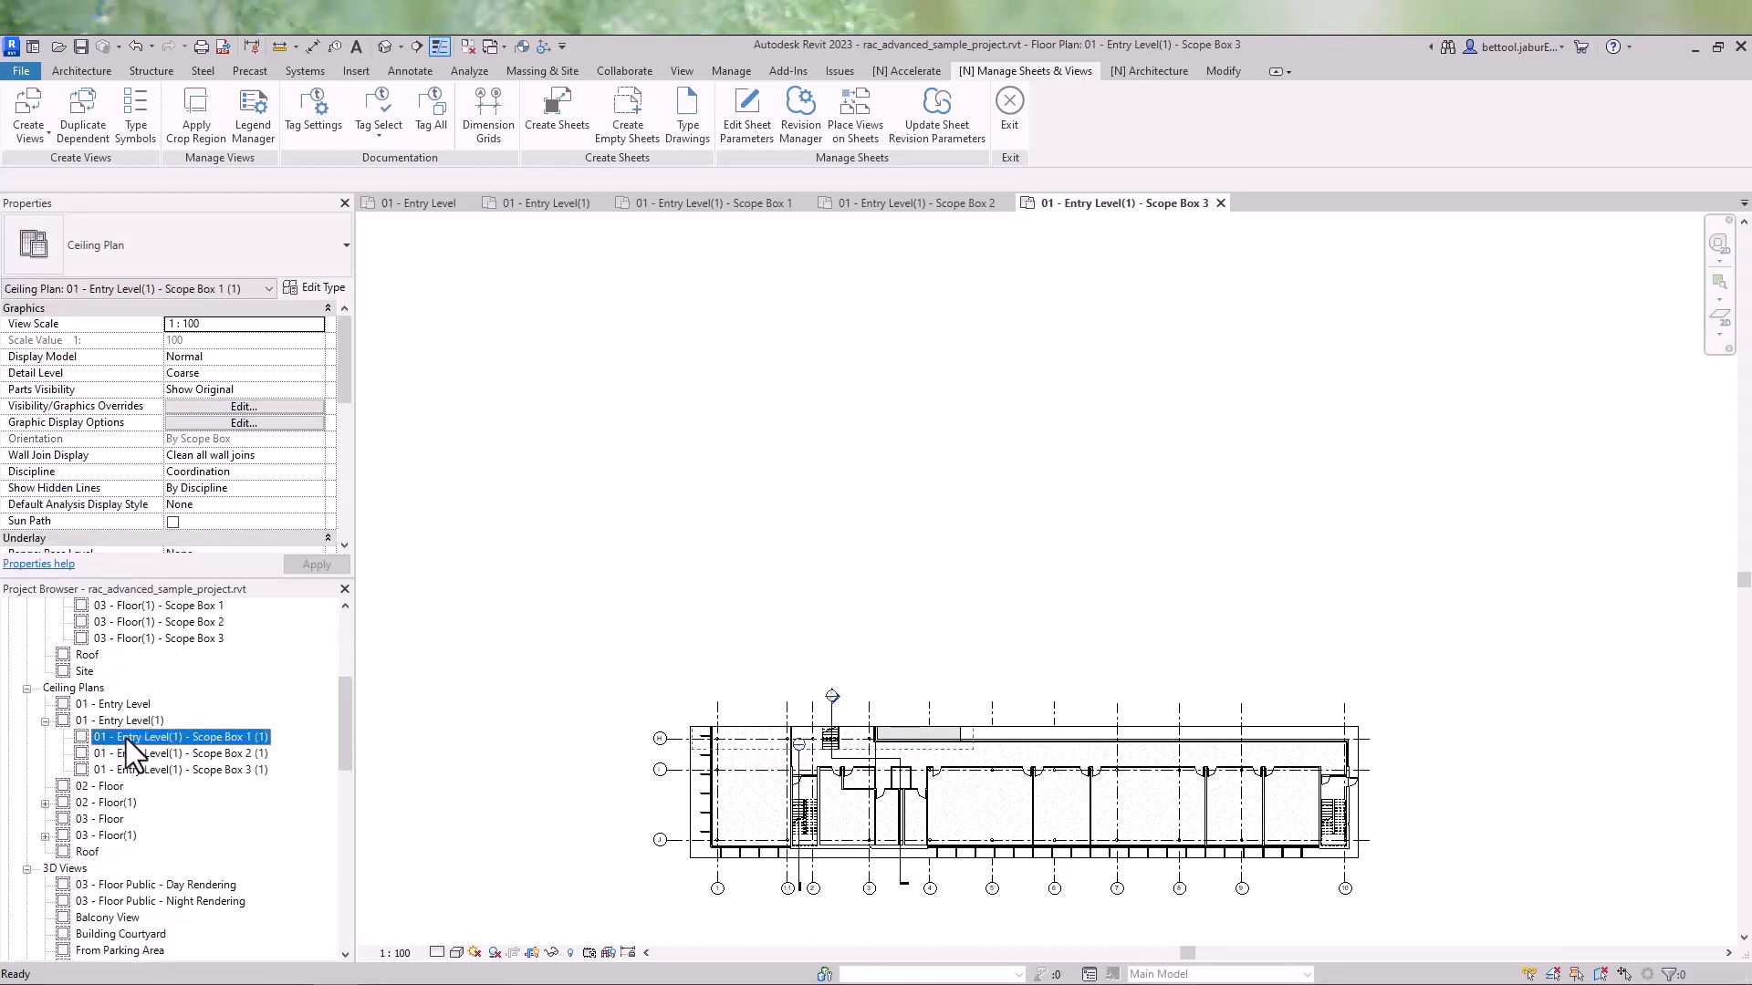
pyautogui.doubleClick(137, 756)
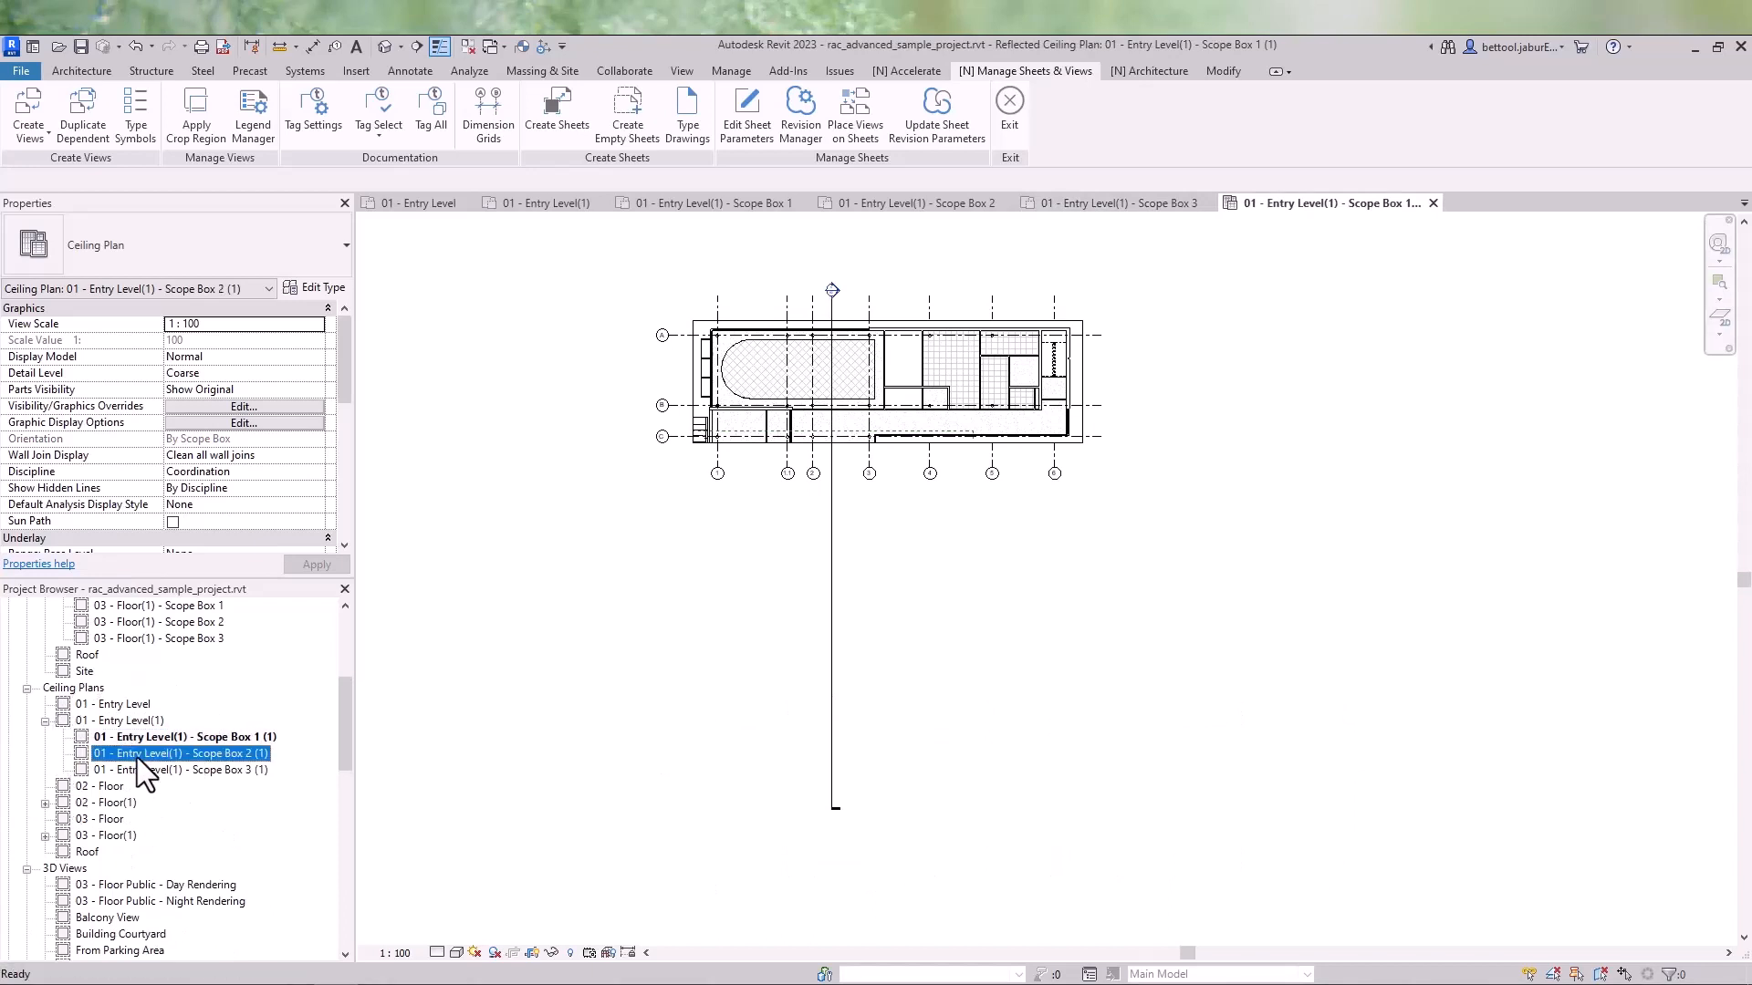
pyautogui.click(140, 770)
pyautogui.doubleClick(140, 771)
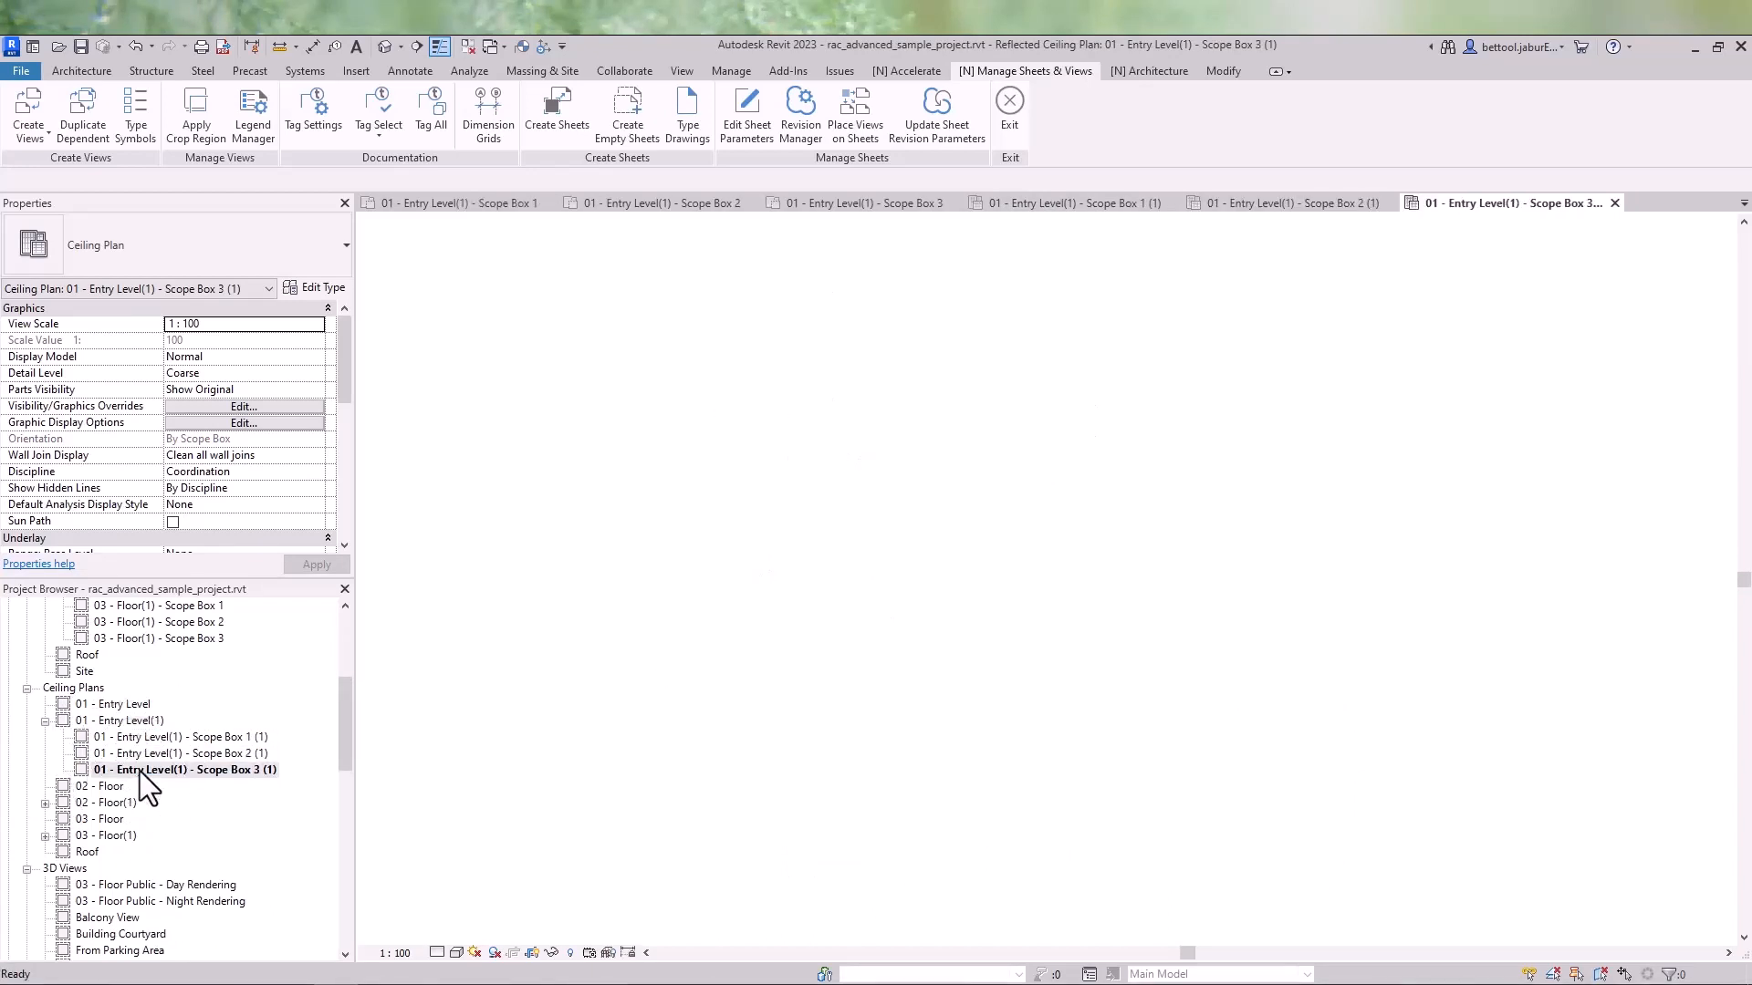
# - Expand the 02 - Floor(1) and 03 - Floor(1) ceiling plan branches
pyautogui.scroll(-1, 106, 776)
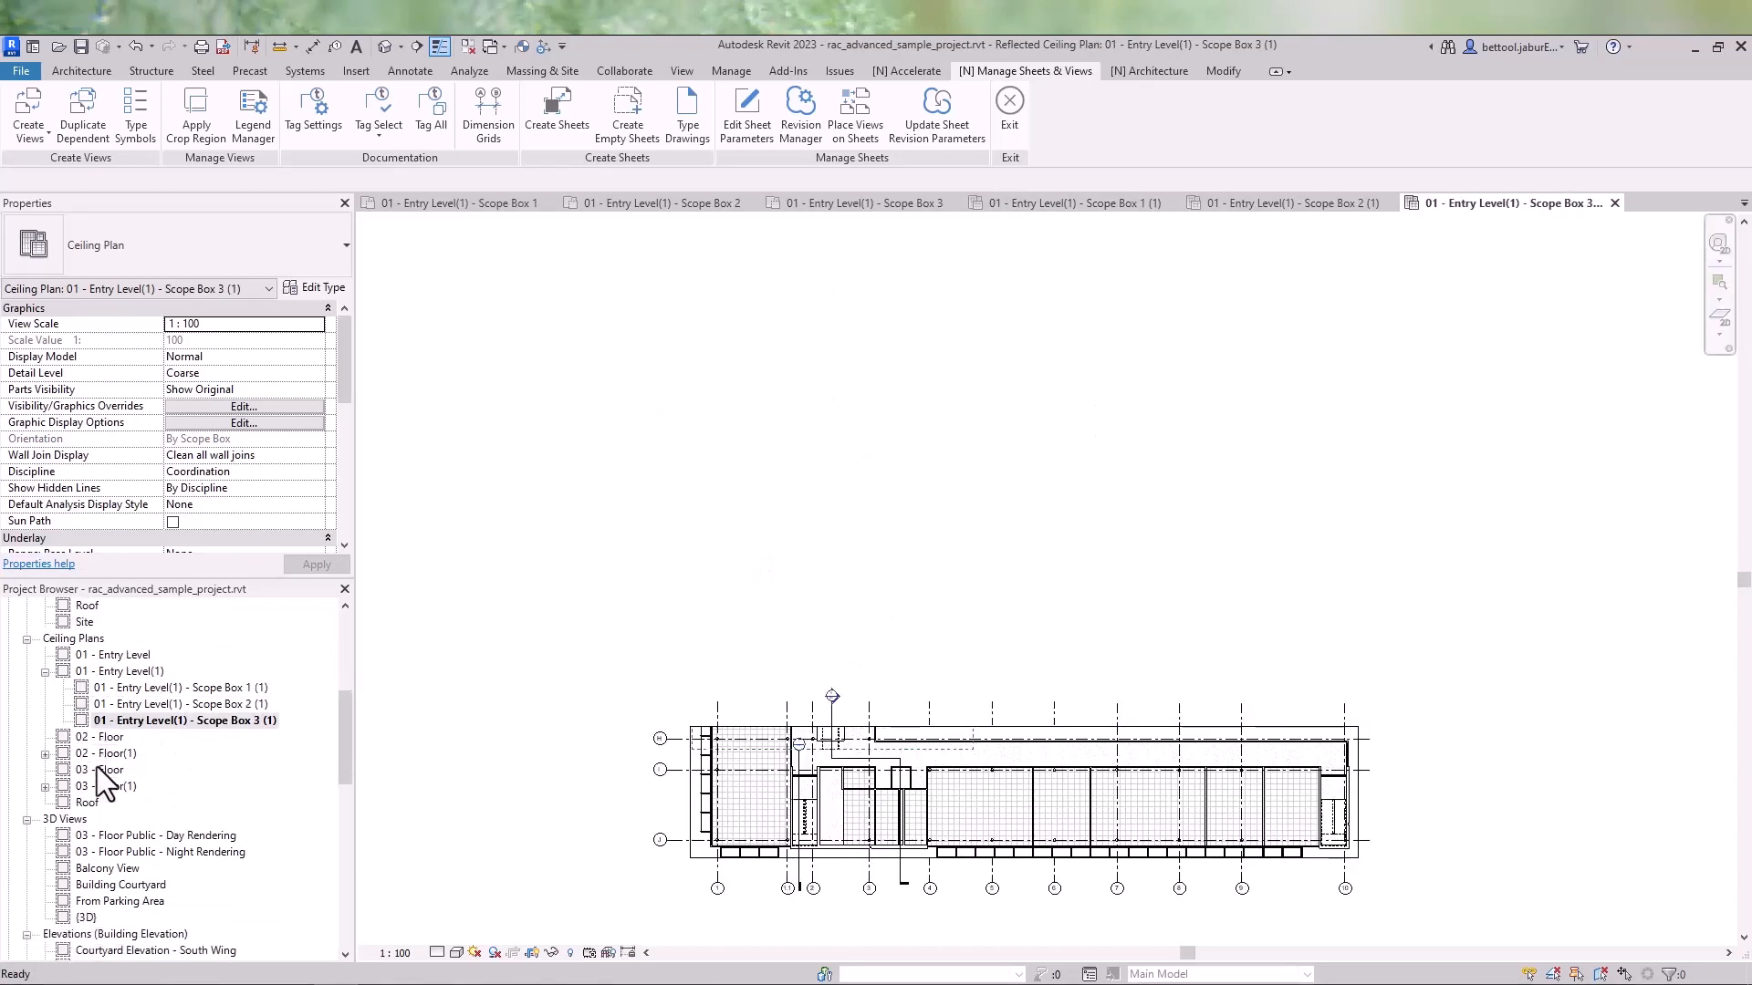
pyautogui.click(45, 754)
pyautogui.click(44, 836)
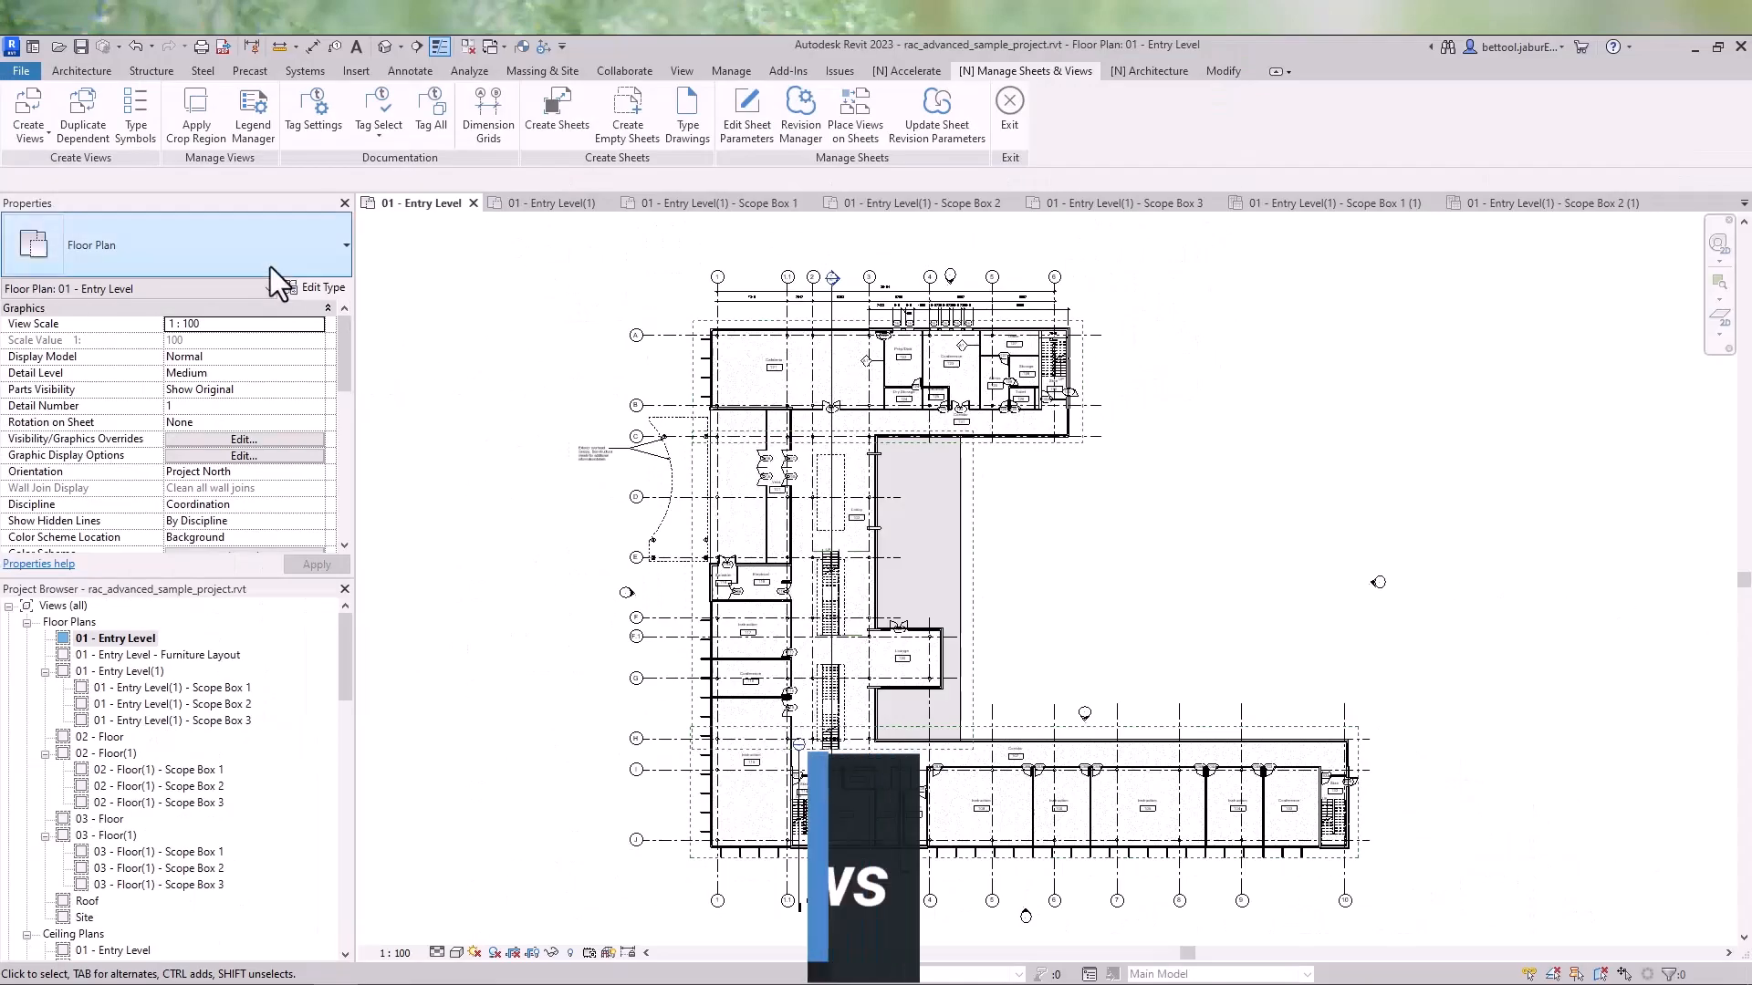
# - Create quick dependent views for the 01 - Entry Level floor plan and expand its branch
pyautogui.click(25, 126)
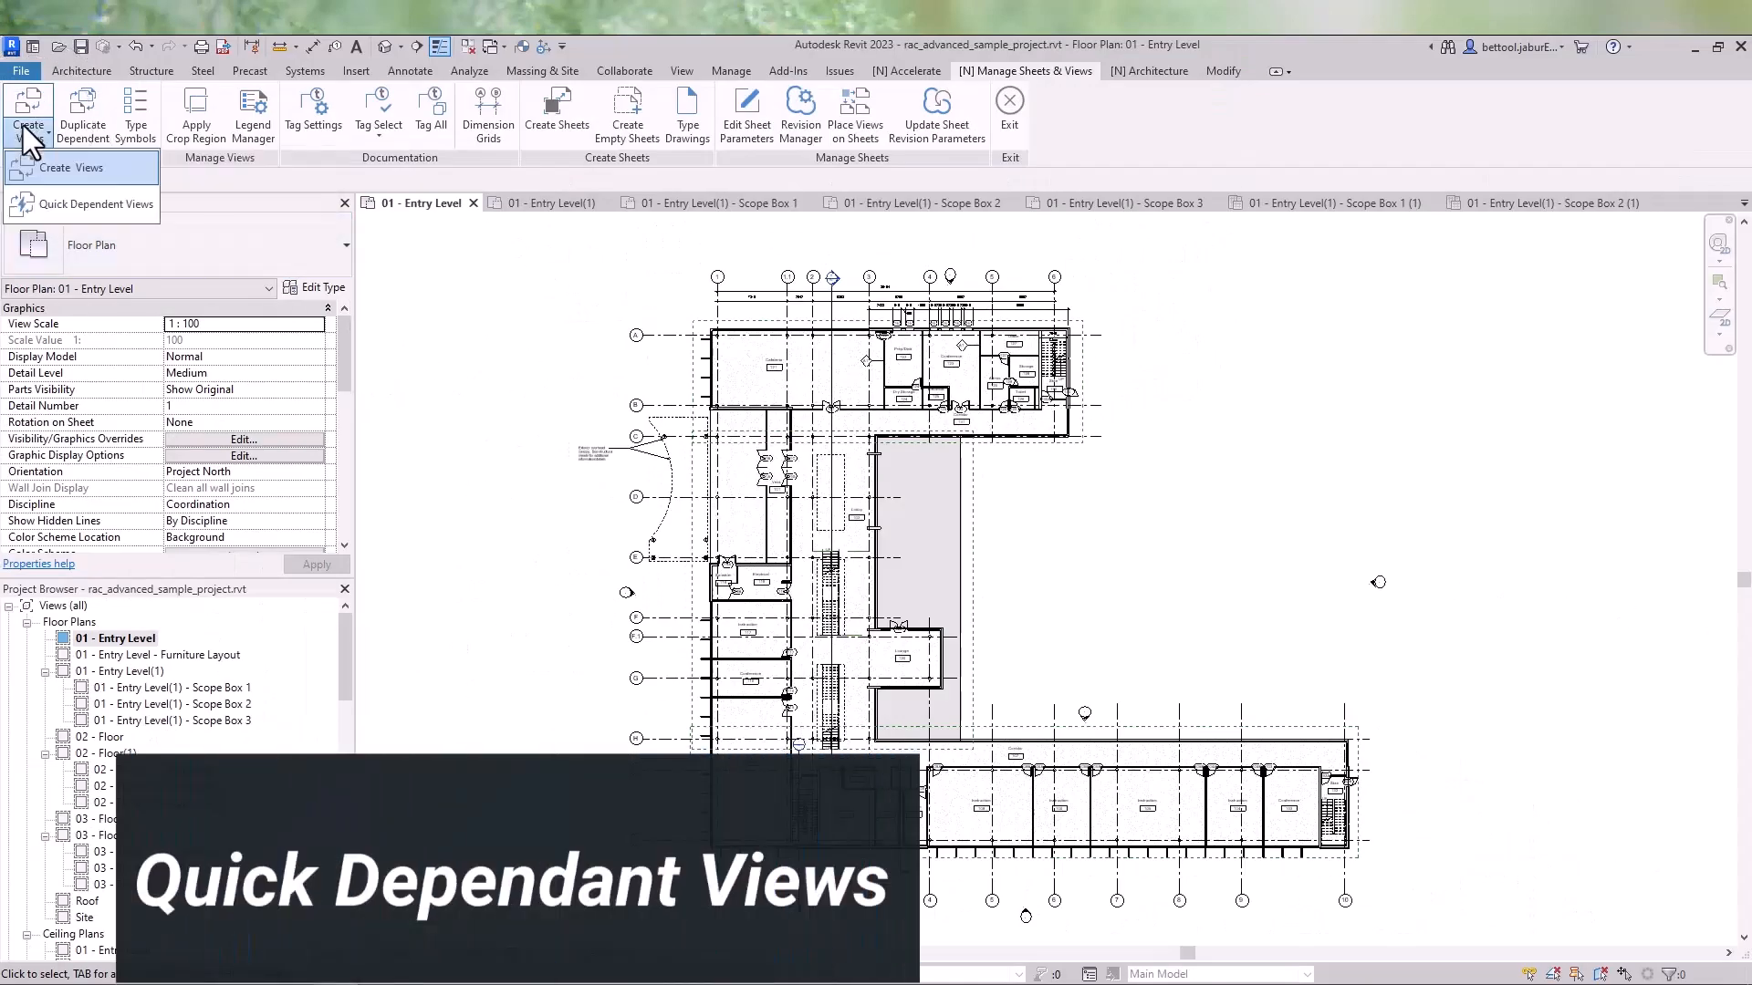
pyautogui.click(48, 211)
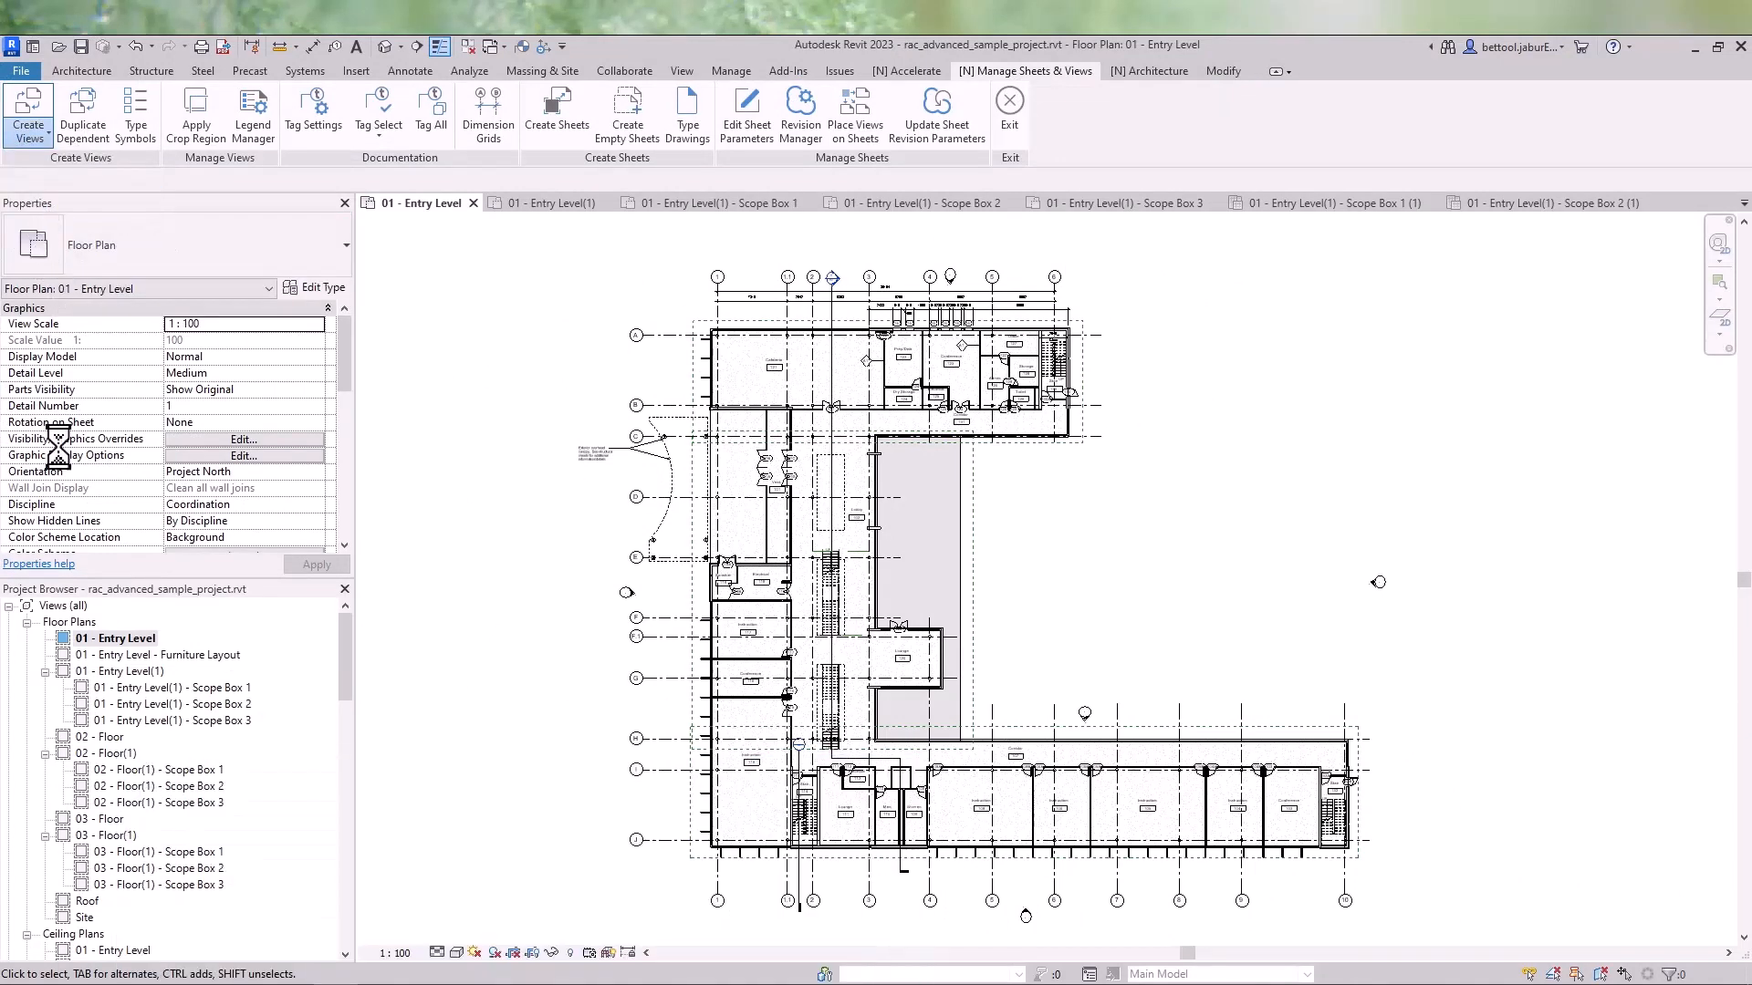
pyautogui.click(118, 644)
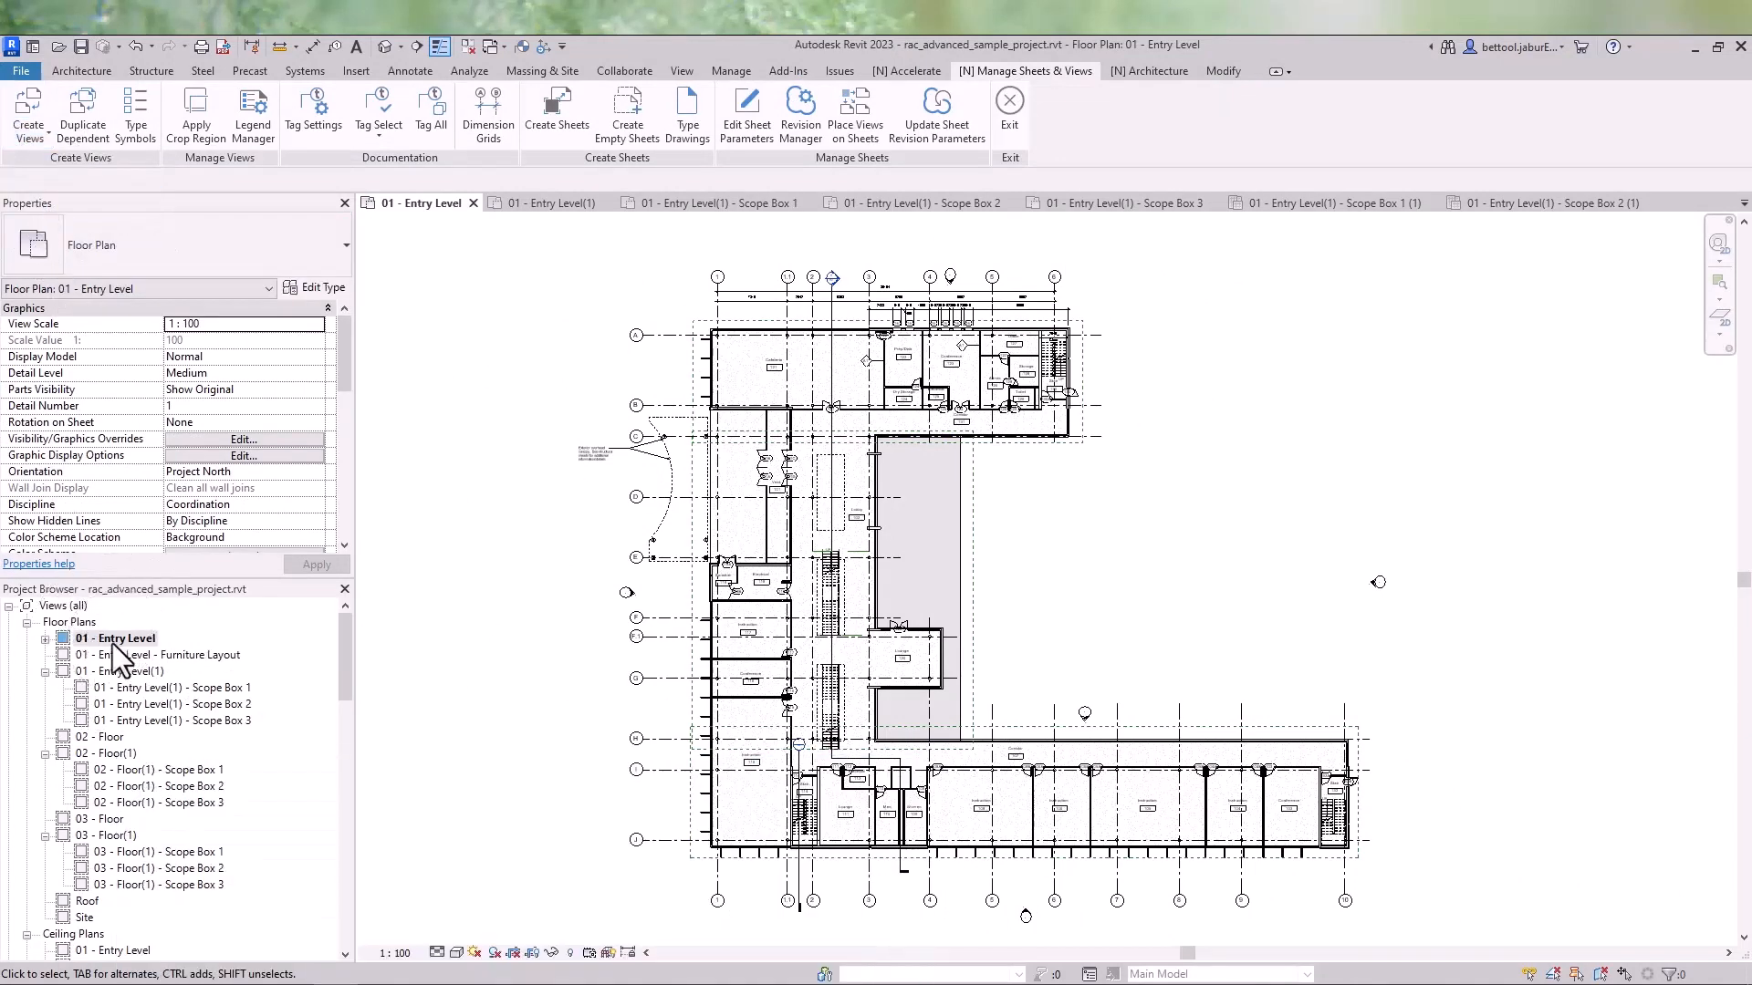
pyautogui.click(45, 640)
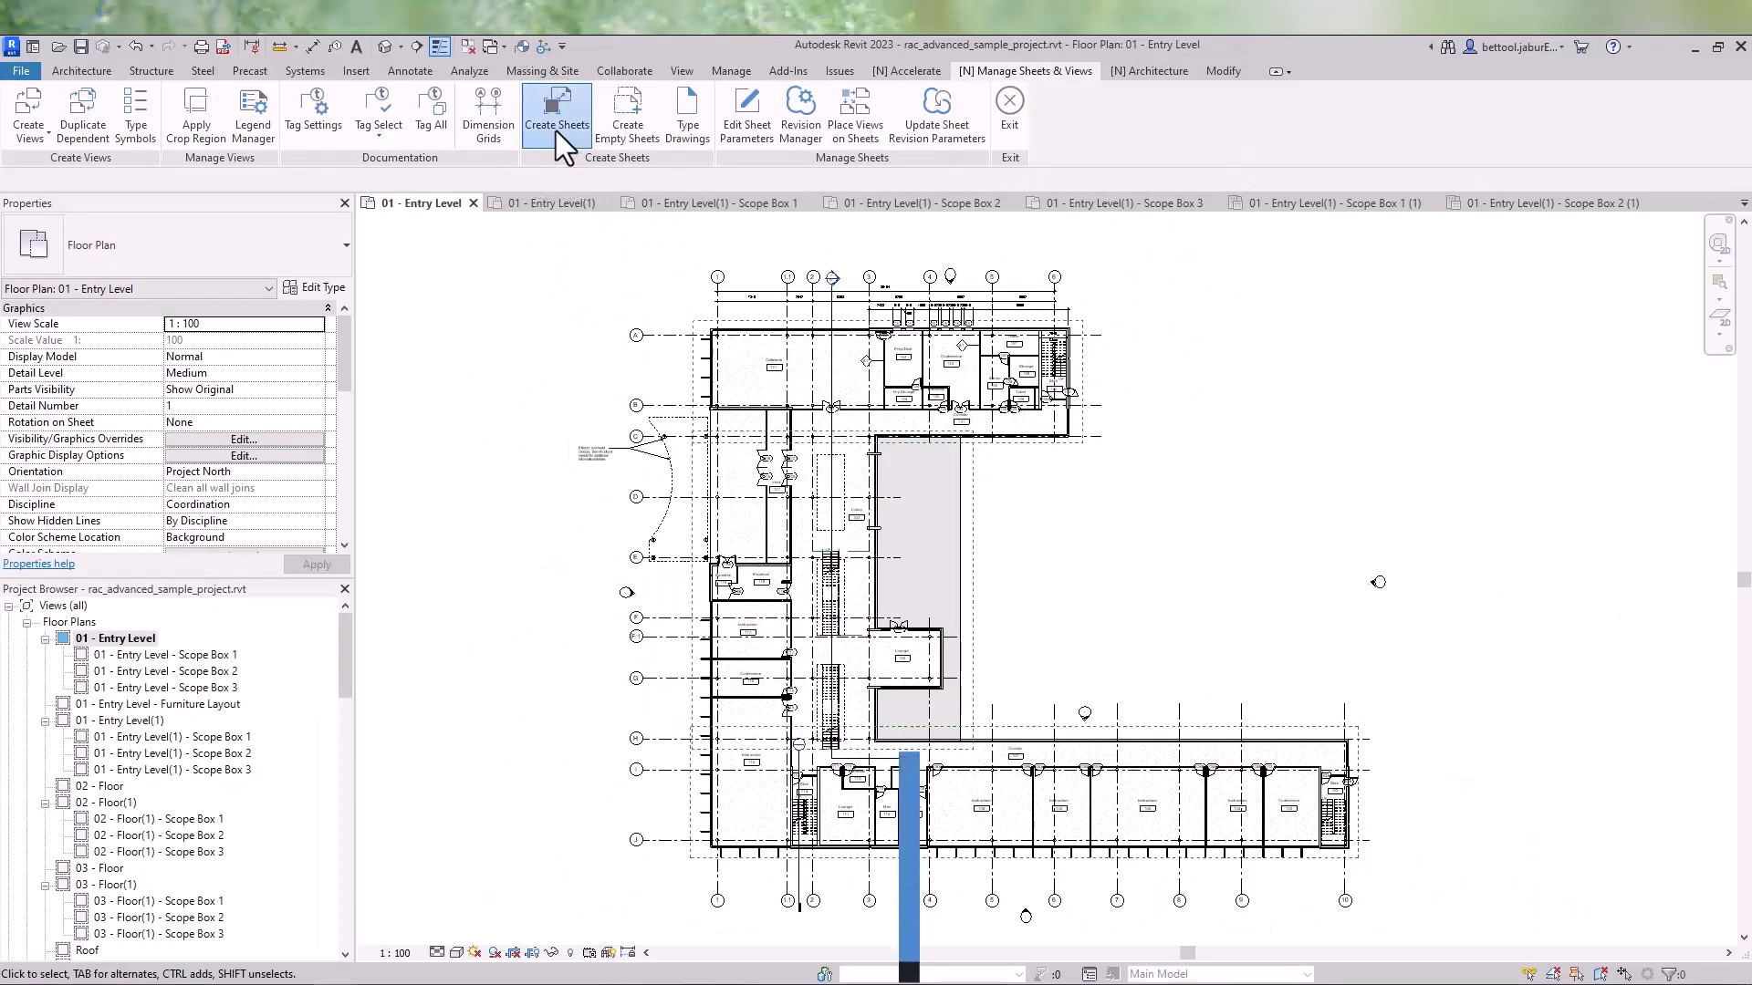
# - Open Create Sheets and select the ceiling and floor plan (1) views with their Scope Box dependents for all three levels
pyautogui.click(556, 130)
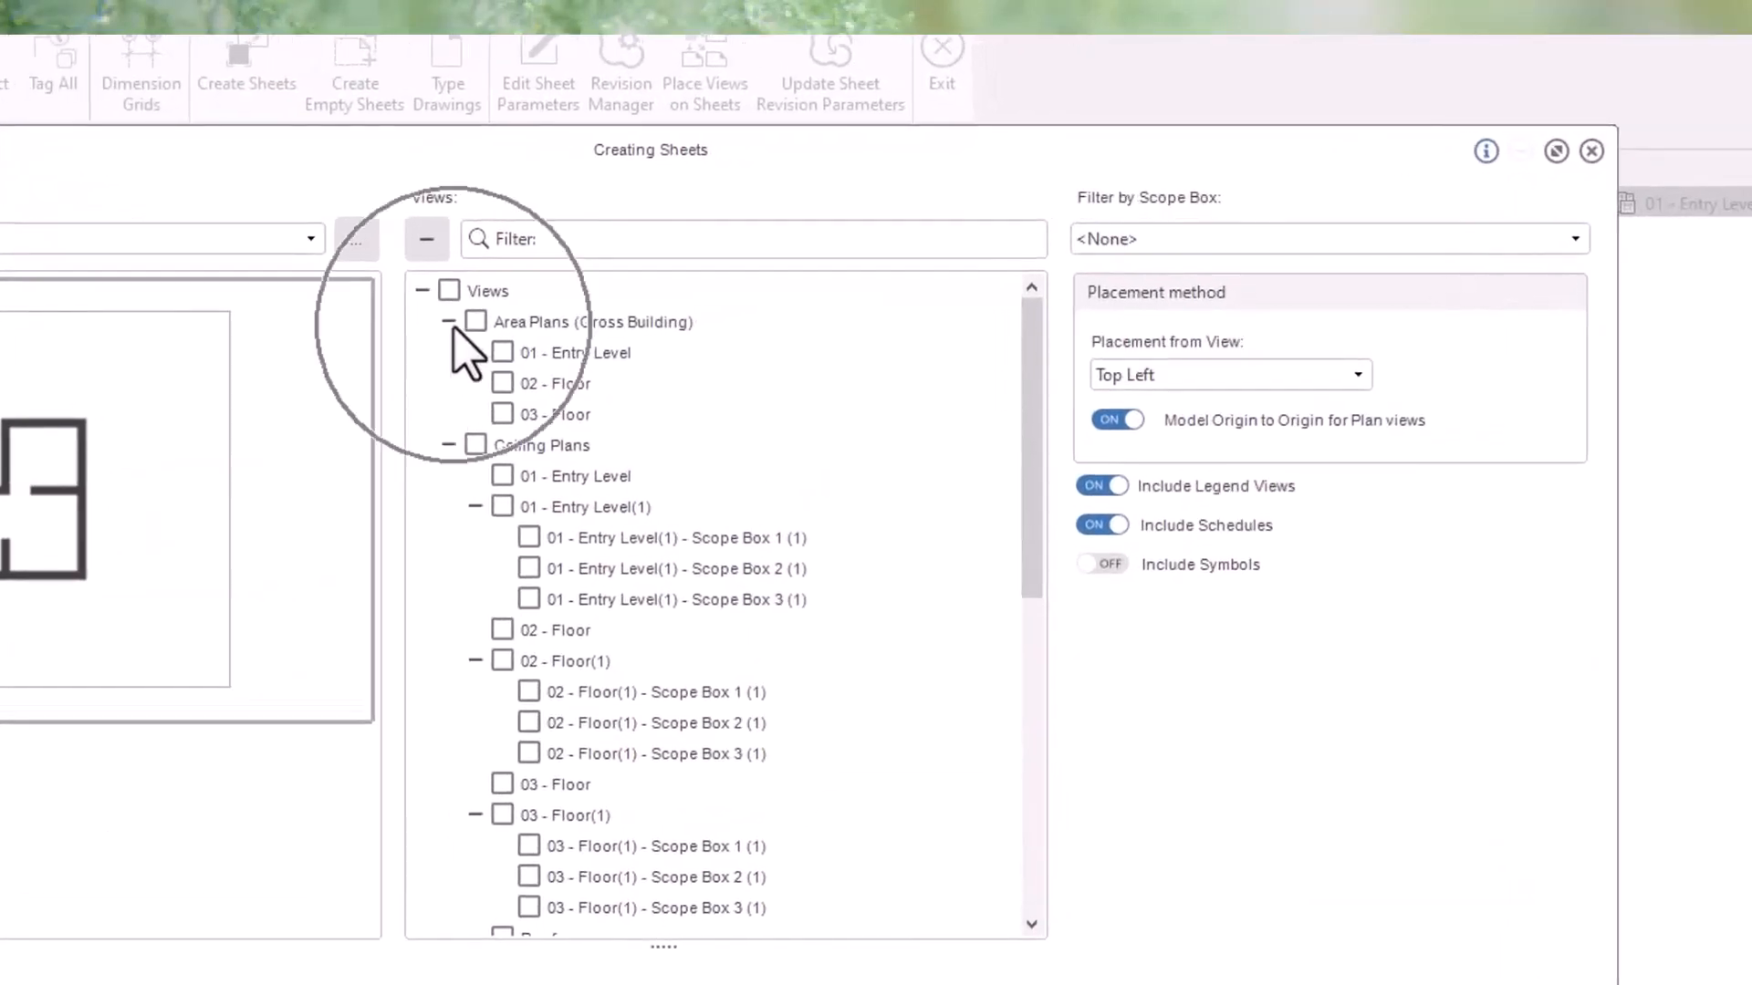
pyautogui.click(449, 323)
pyautogui.click(502, 415)
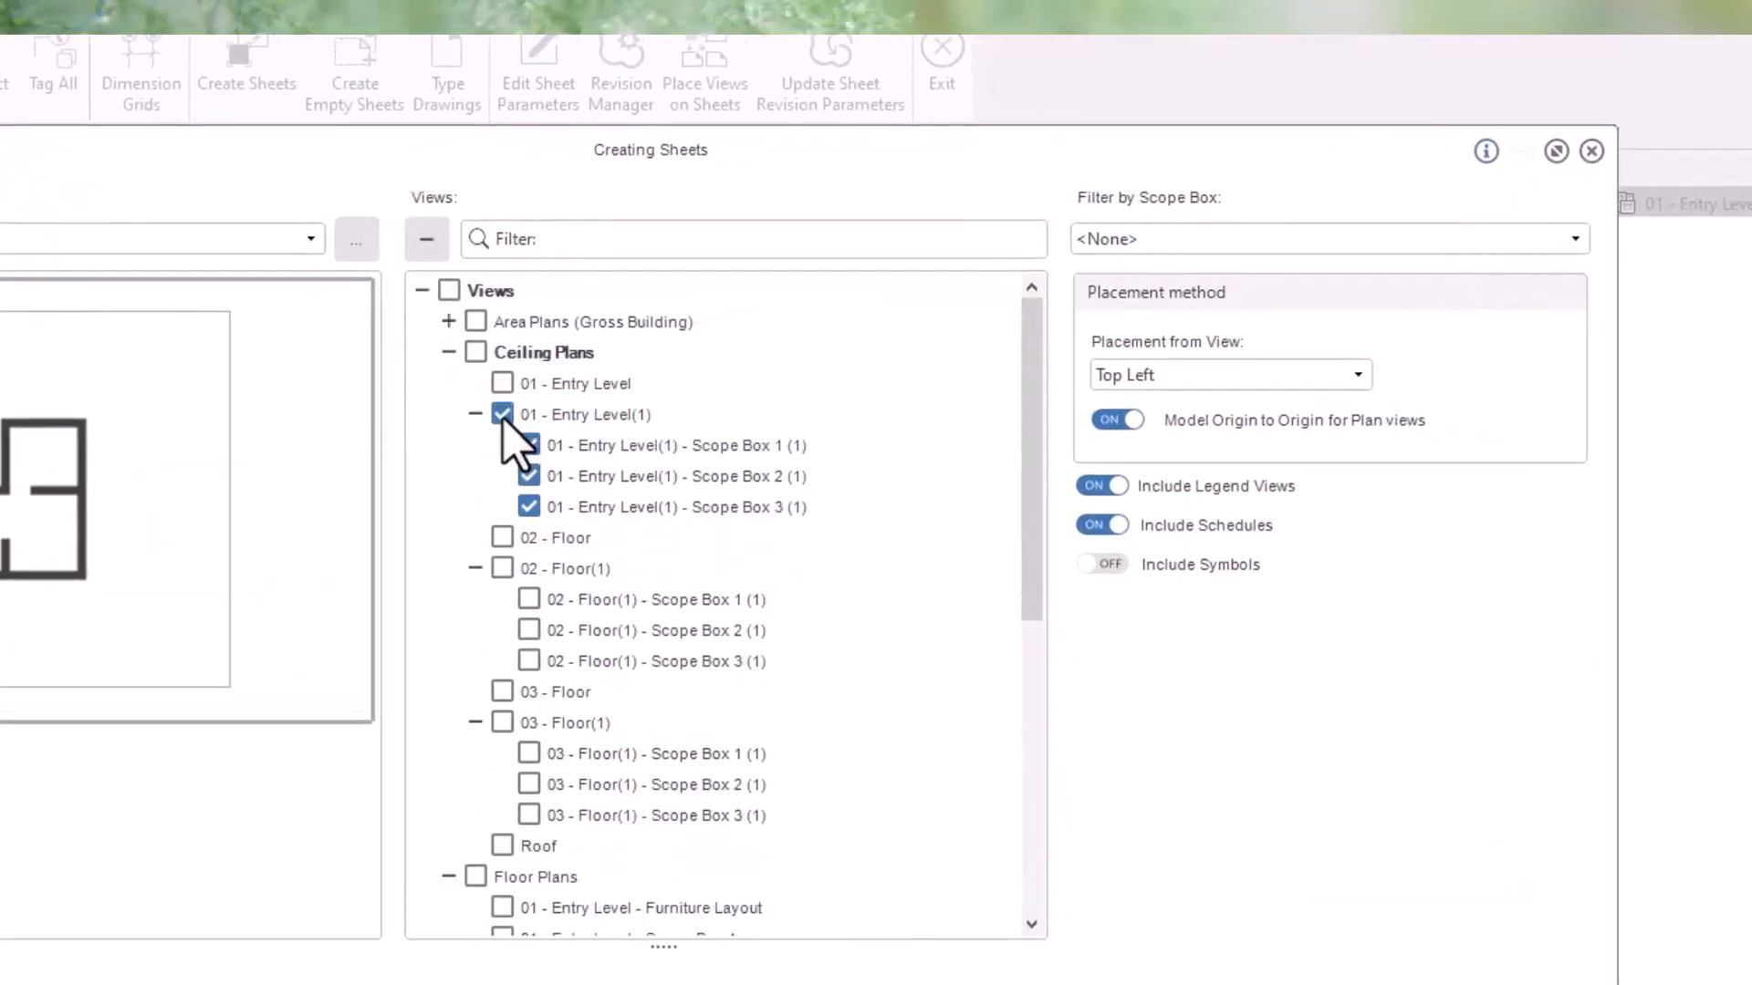
pyautogui.scroll(-2, 522, 643)
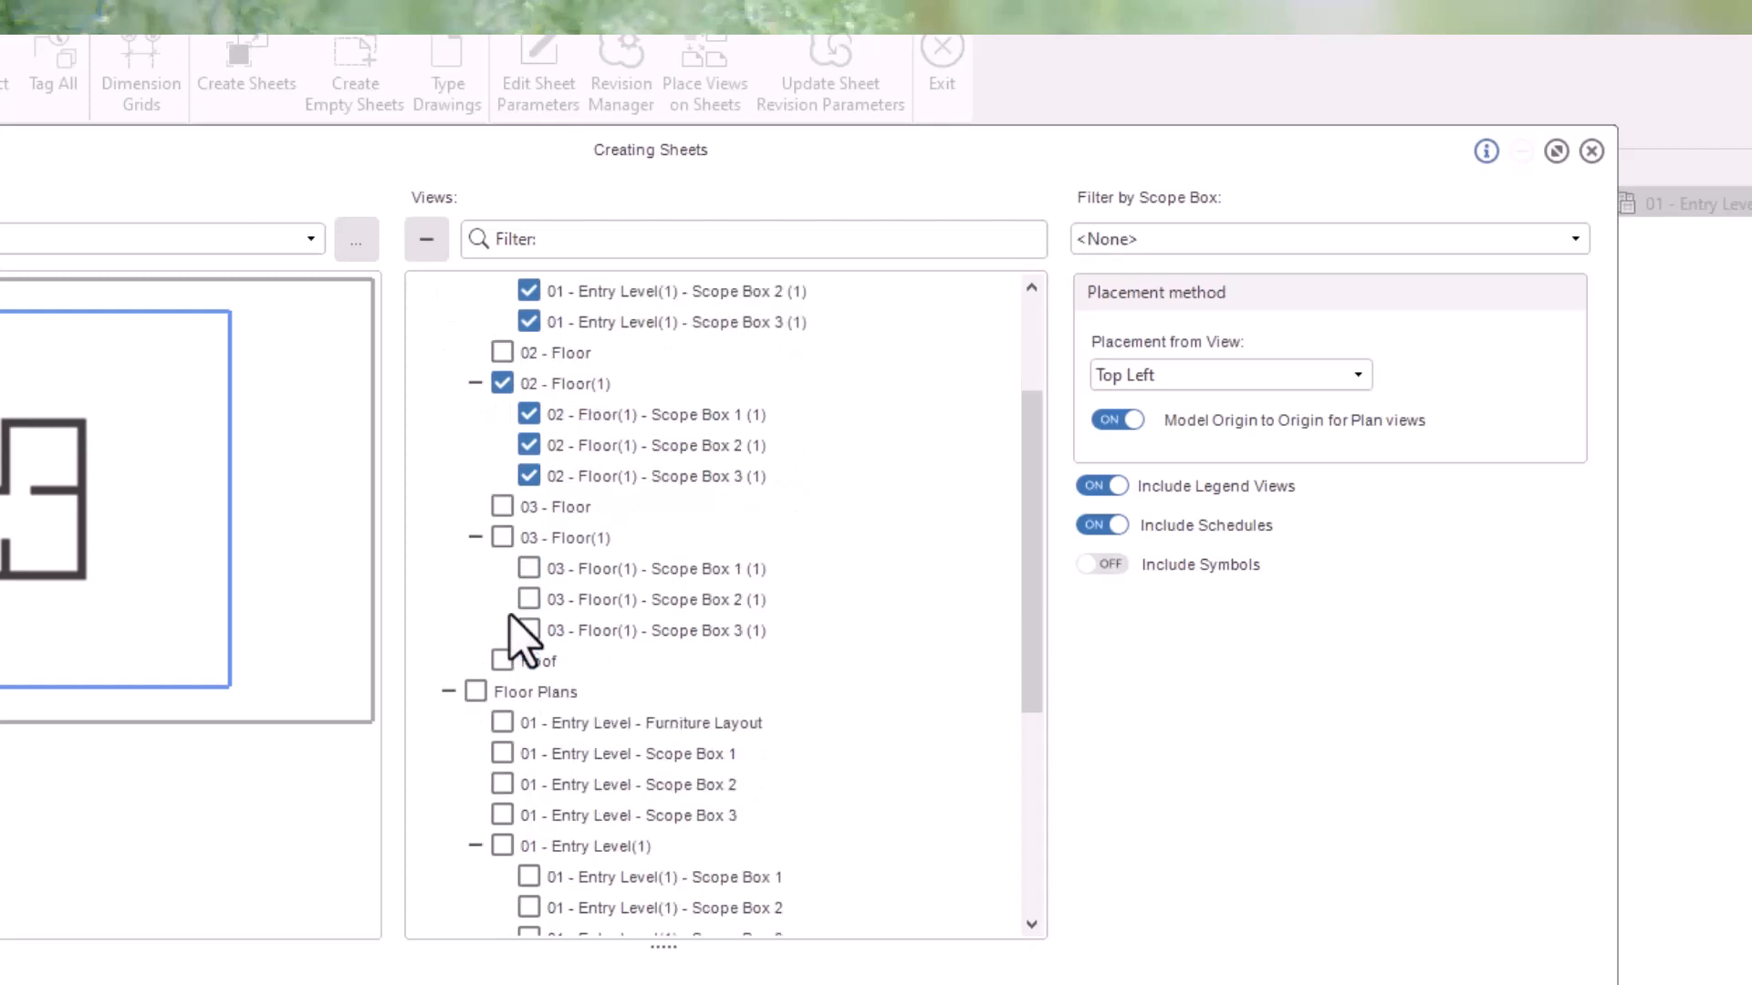
pyautogui.scroll(-3, 516, 639)
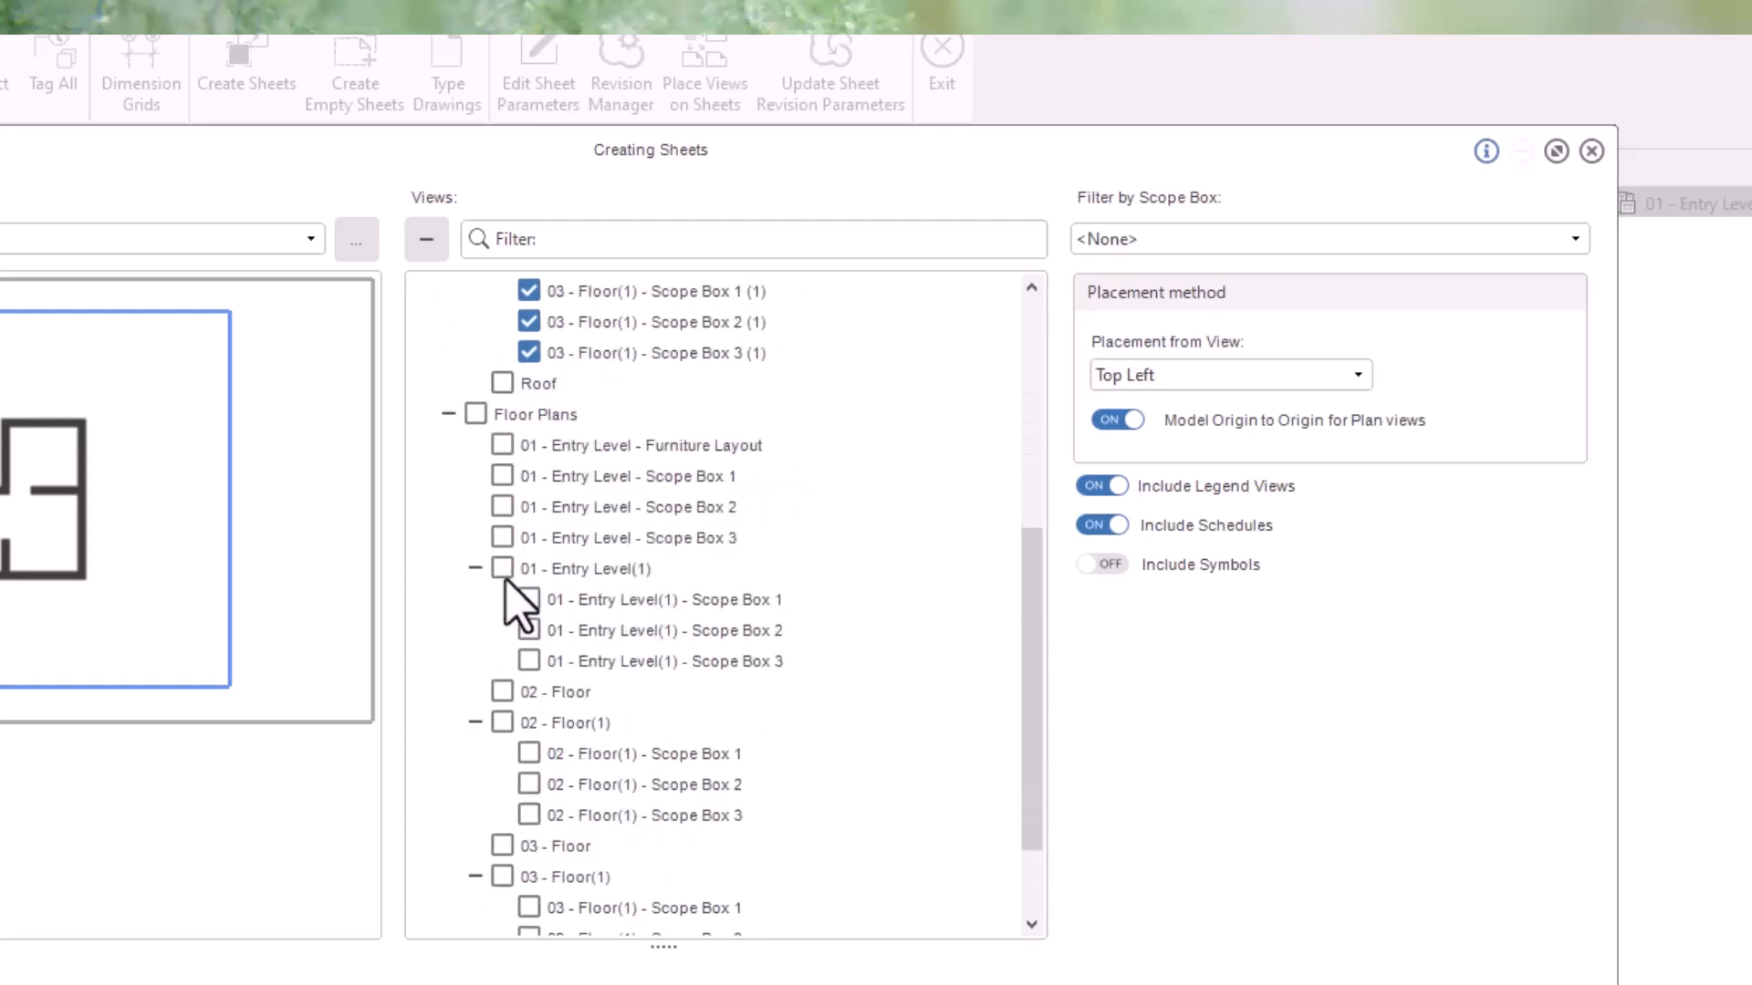
pyautogui.click(503, 569)
pyautogui.scroll(-1, 542, 639)
pyautogui.click(501, 600)
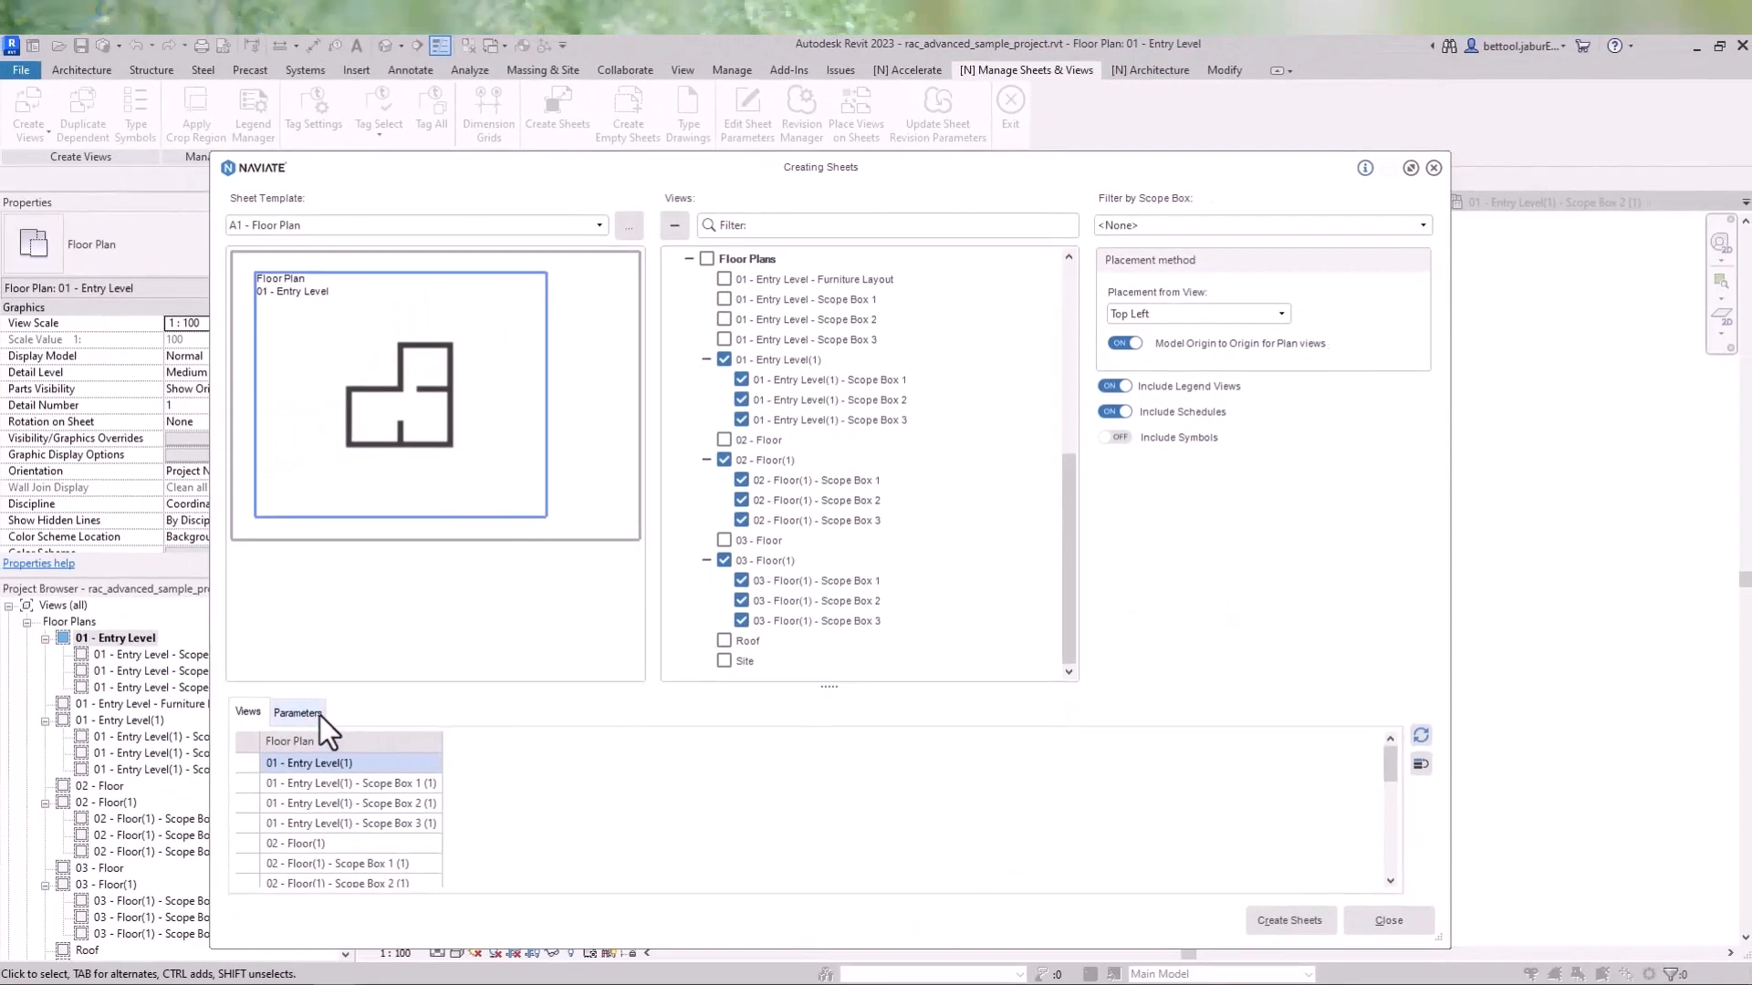
# - In the sheet parameters list, fill the Designed By column for all sheets with the designer's initials
pyautogui.click(301, 712)
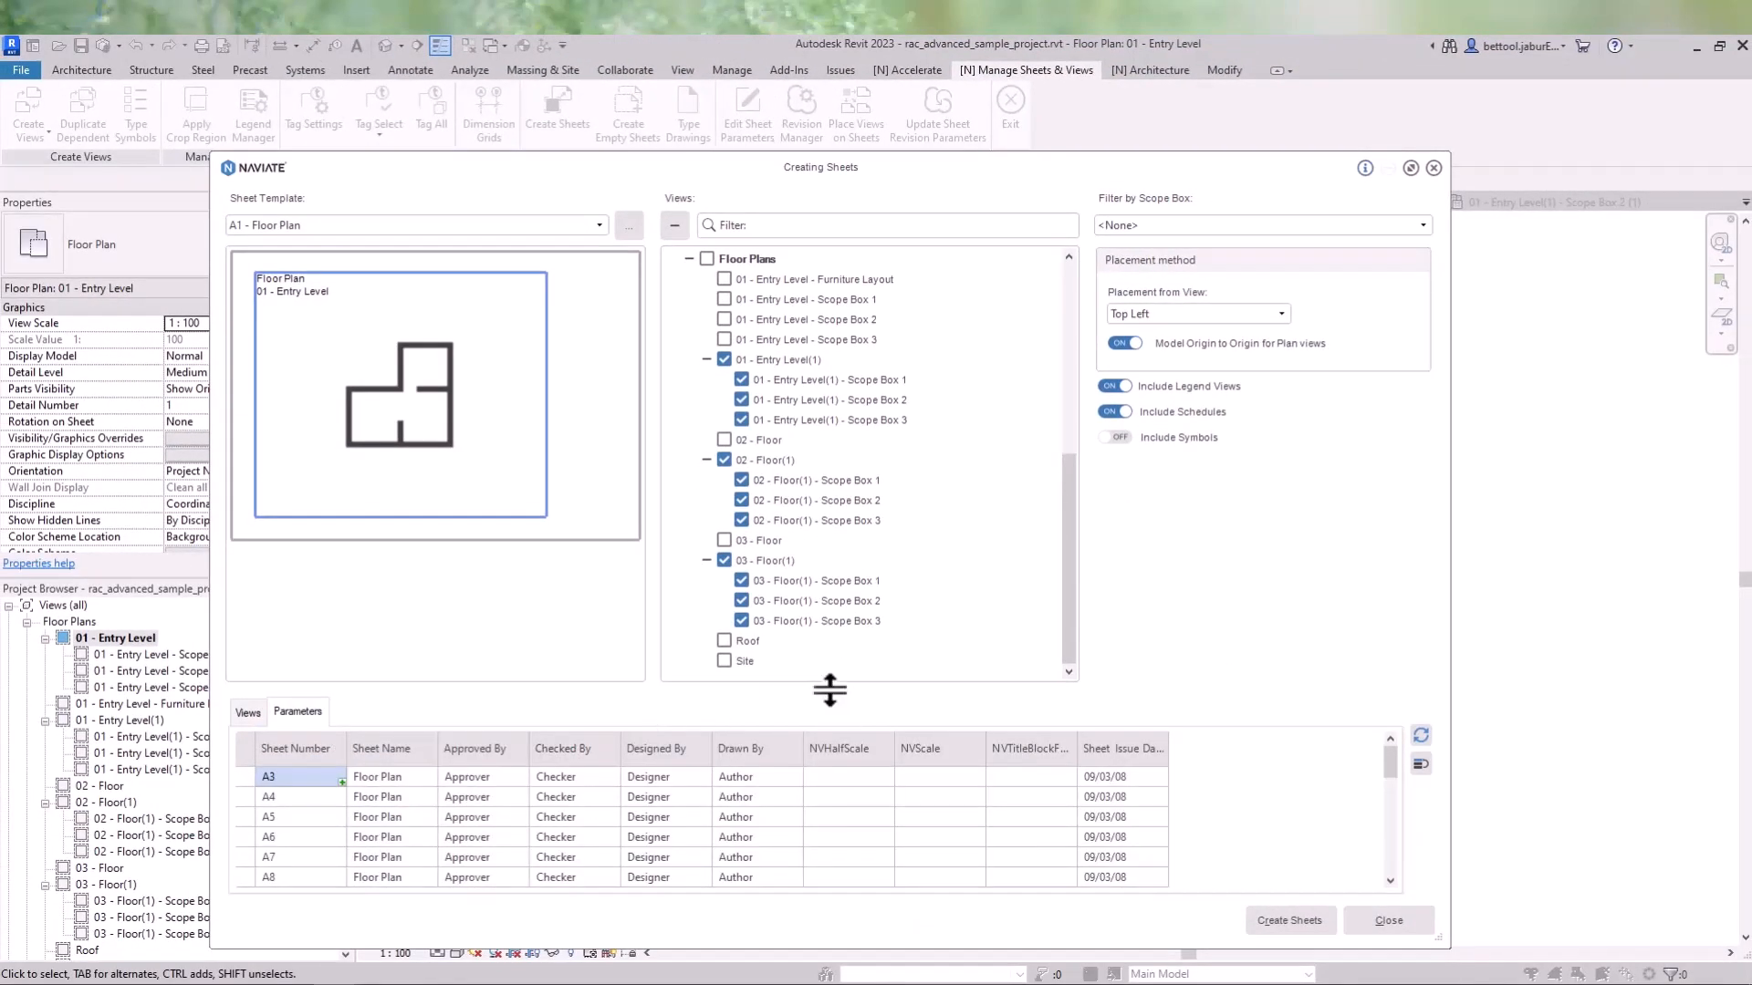
pyautogui.moveTo(828, 687); pyautogui.dragTo(829, 517)
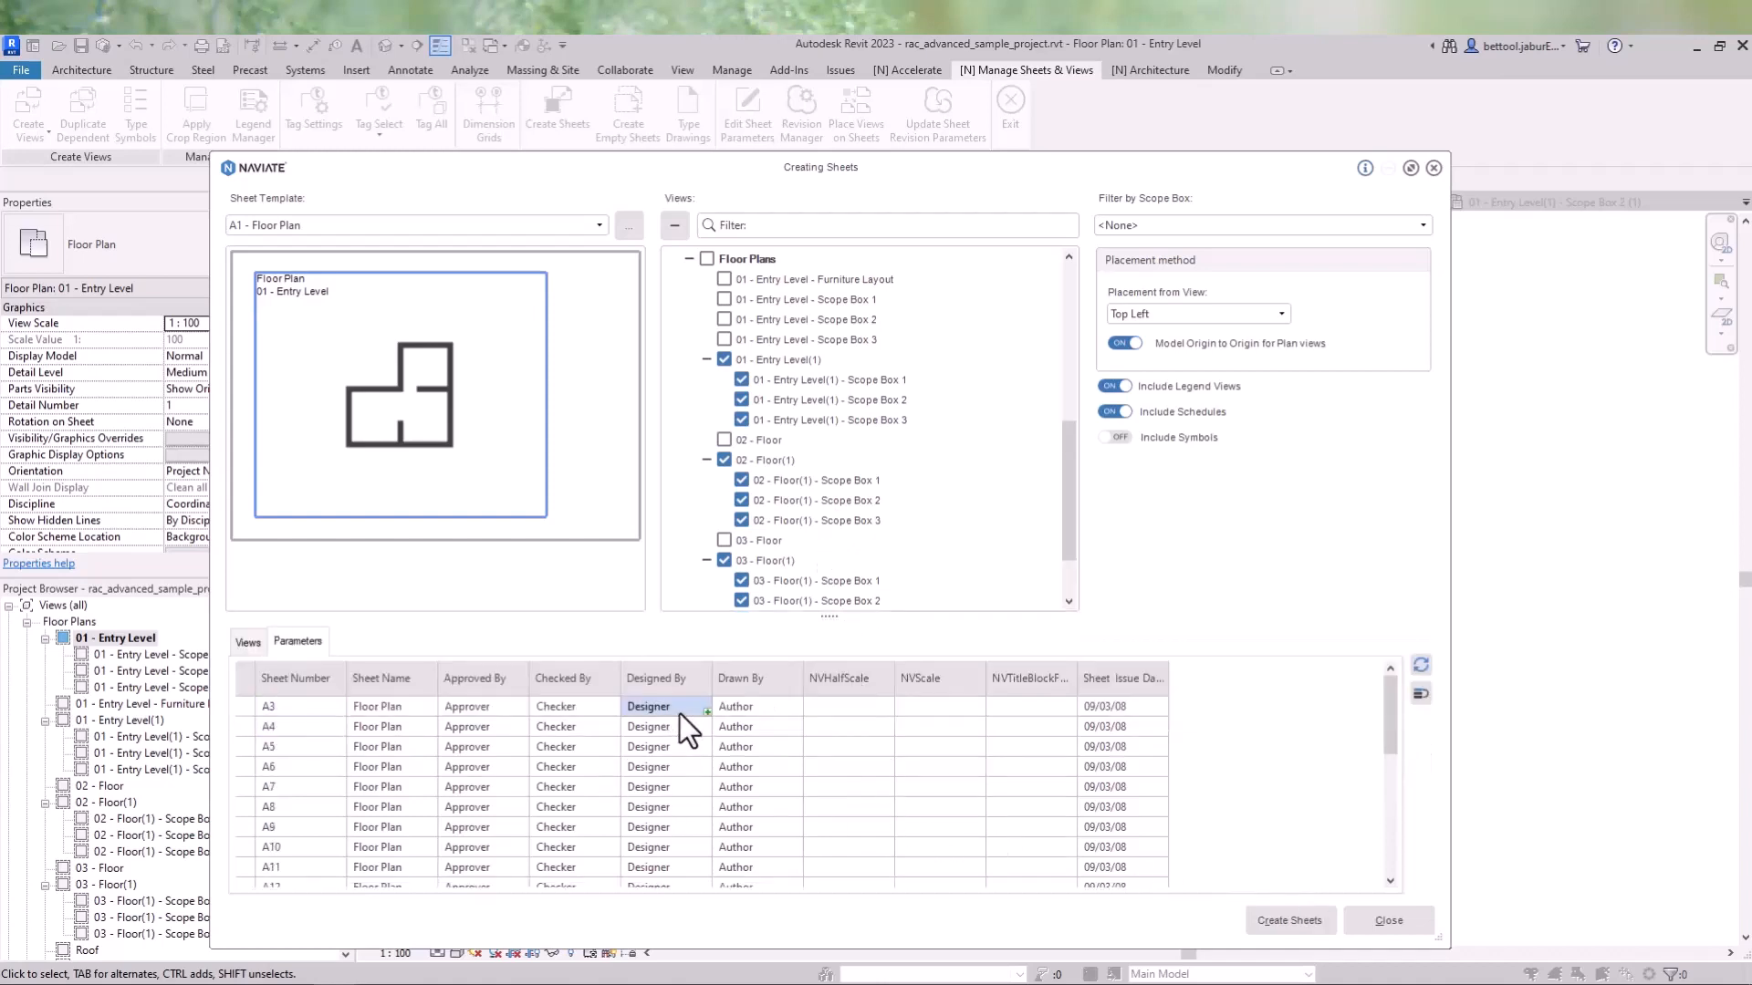
pyautogui.write('BJ')
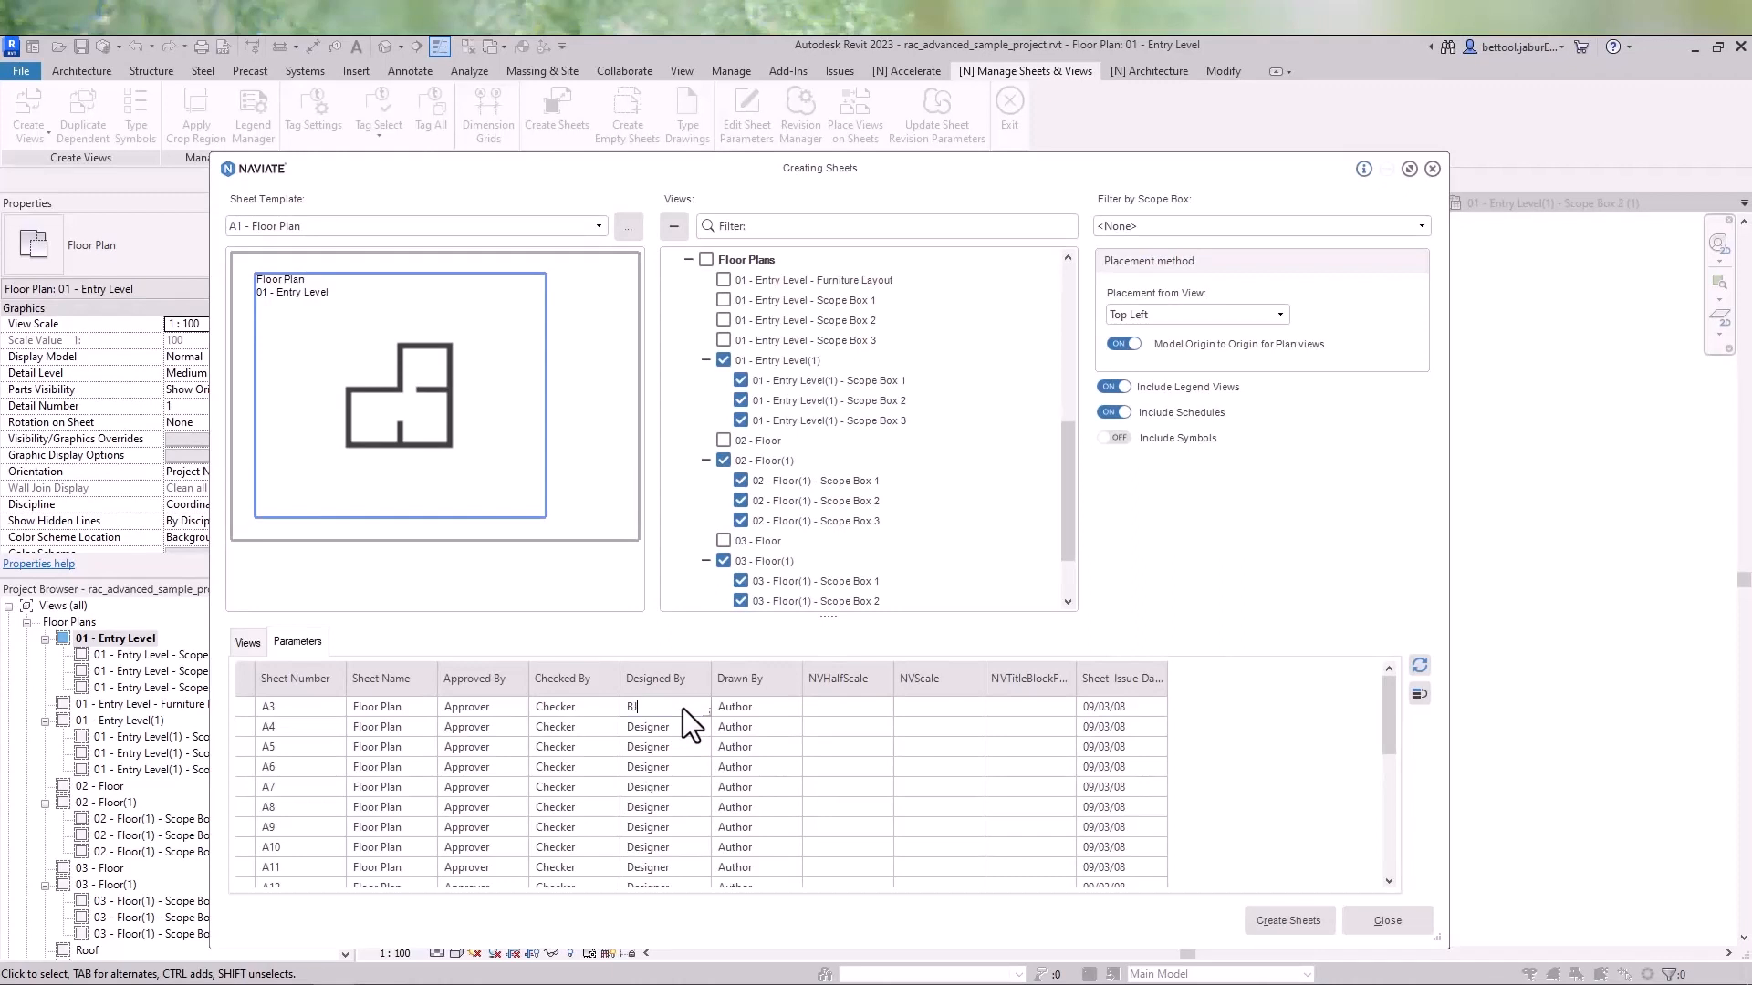
pyautogui.click(697, 721)
pyautogui.click(691, 711)
pyautogui.moveTo(709, 711); pyautogui.dragTo(699, 885)
pyautogui.click(737, 857)
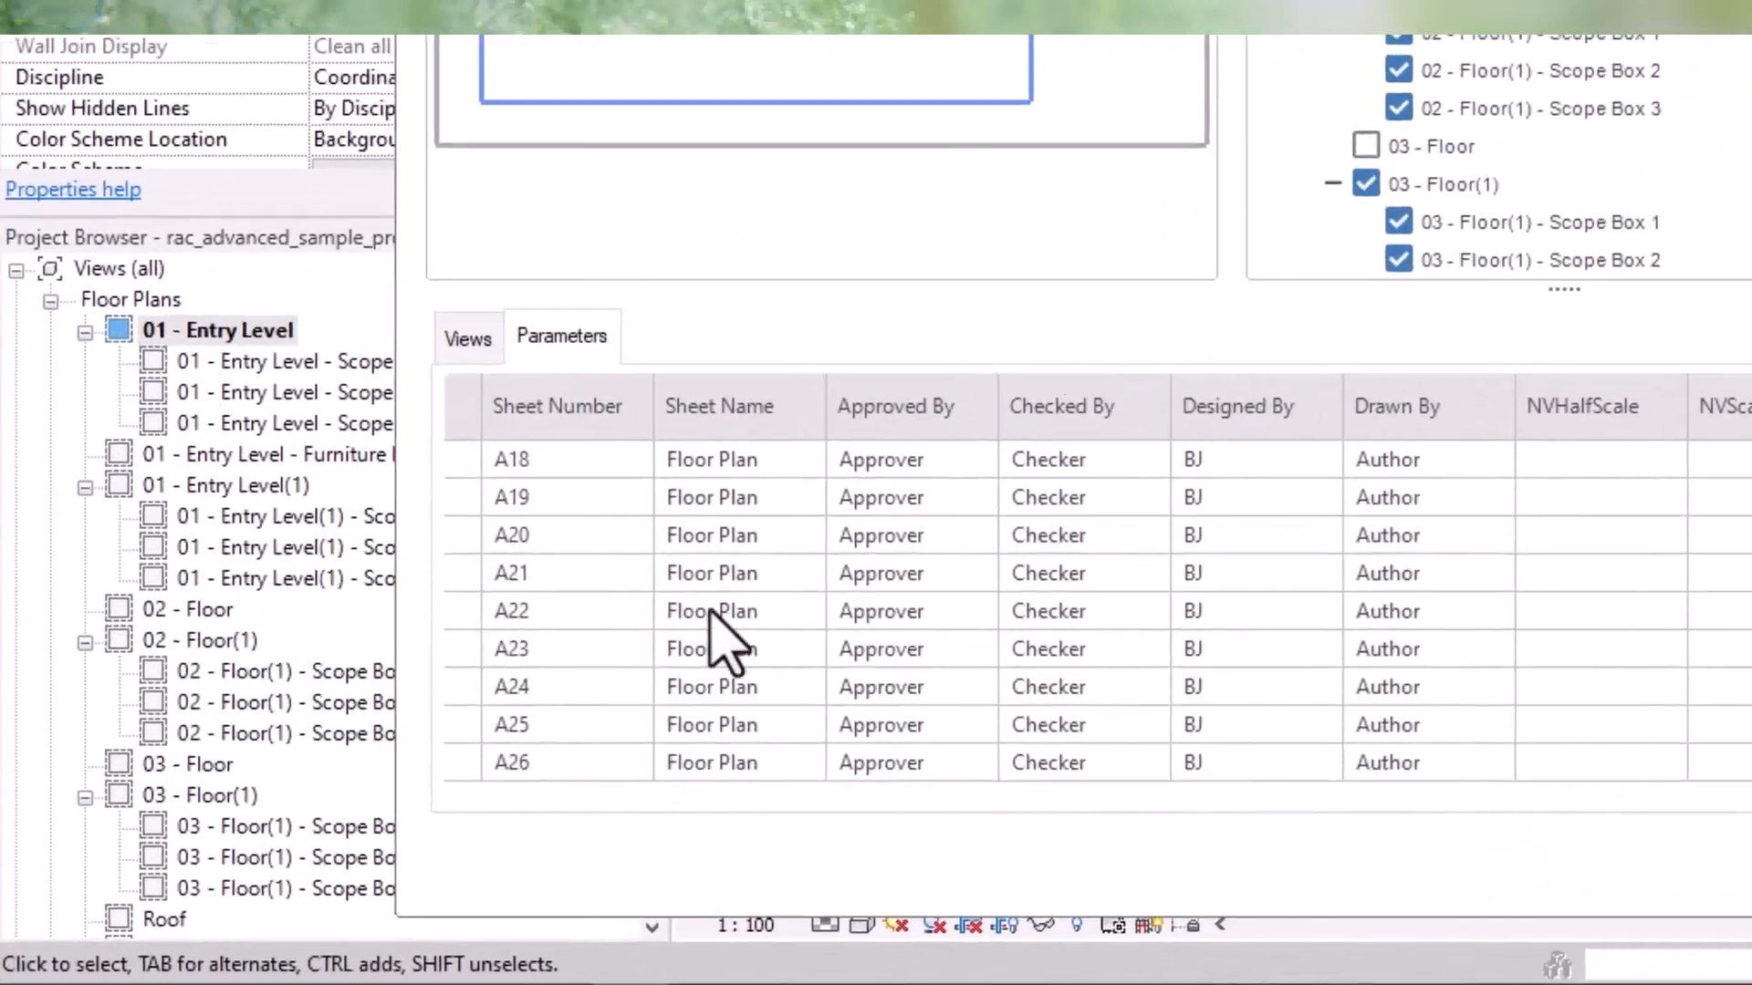
# - Renumber the sheets with the prefix C, filling the Sheet Number column down for all sheets
pyautogui.scroll(5, 438, 657)
pyautogui.click(551, 456)
pyautogui.write('C 001')
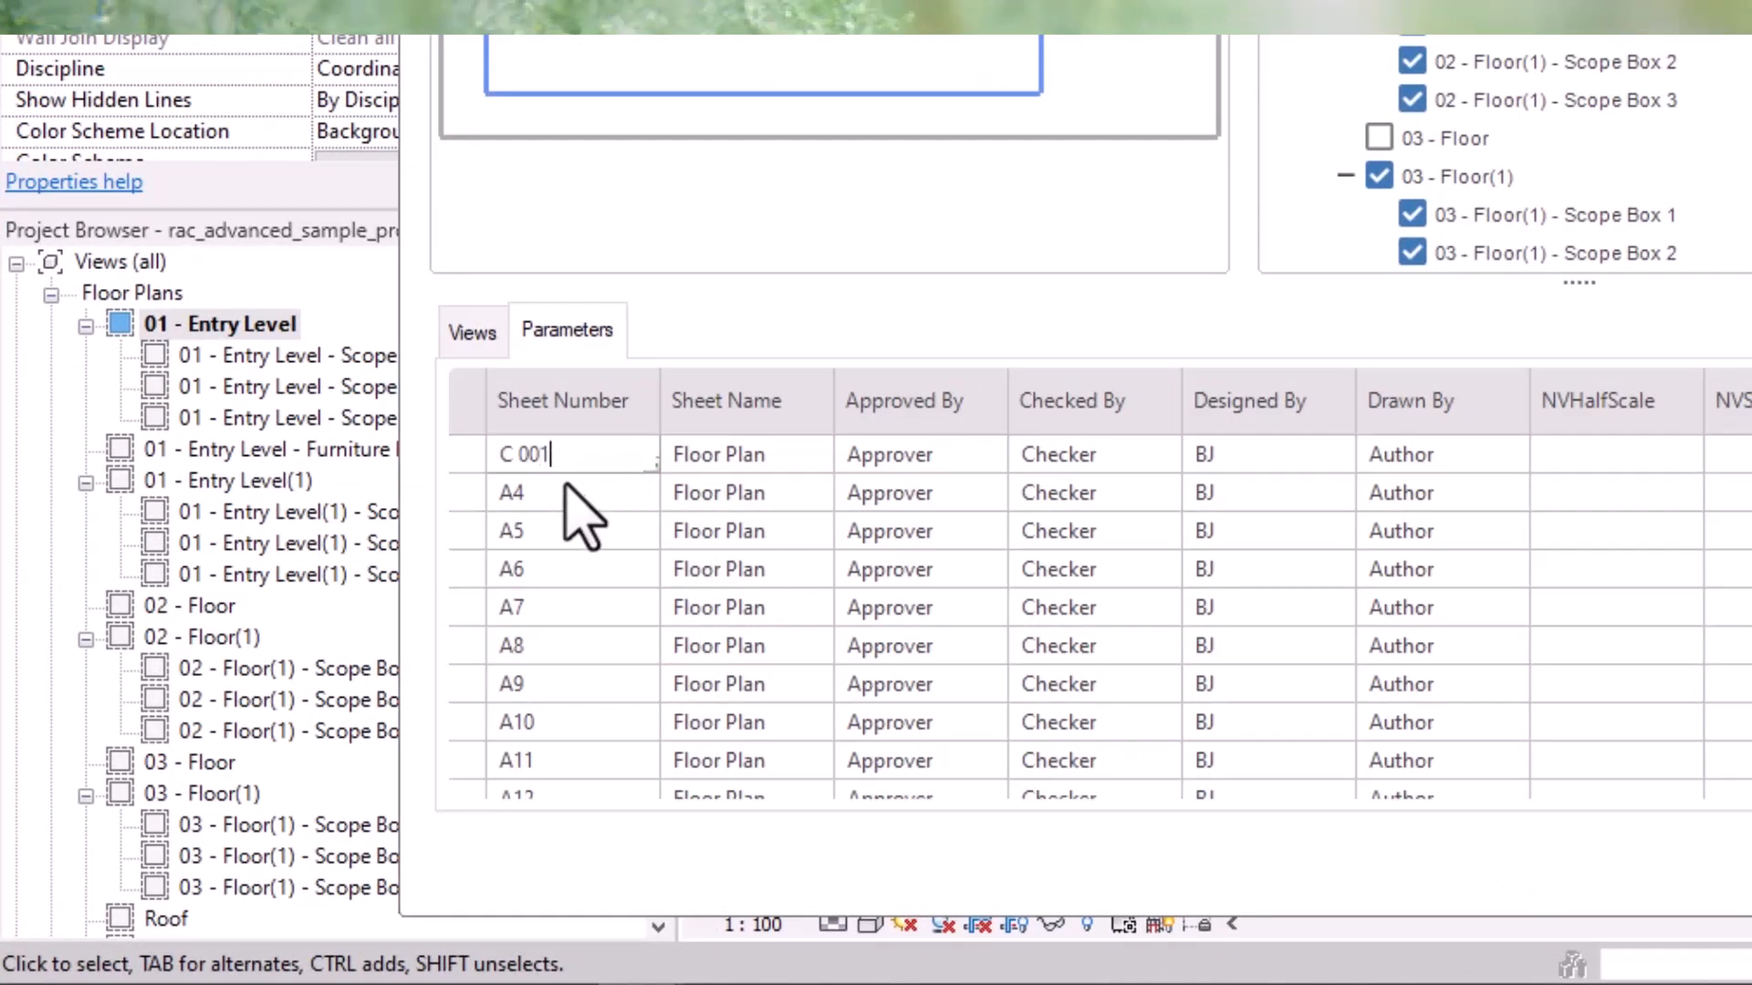
pyautogui.press('Return')
pyautogui.click(610, 457)
pyautogui.moveTo(652, 464); pyautogui.dragTo(655, 802)
pyautogui.click(731, 666)
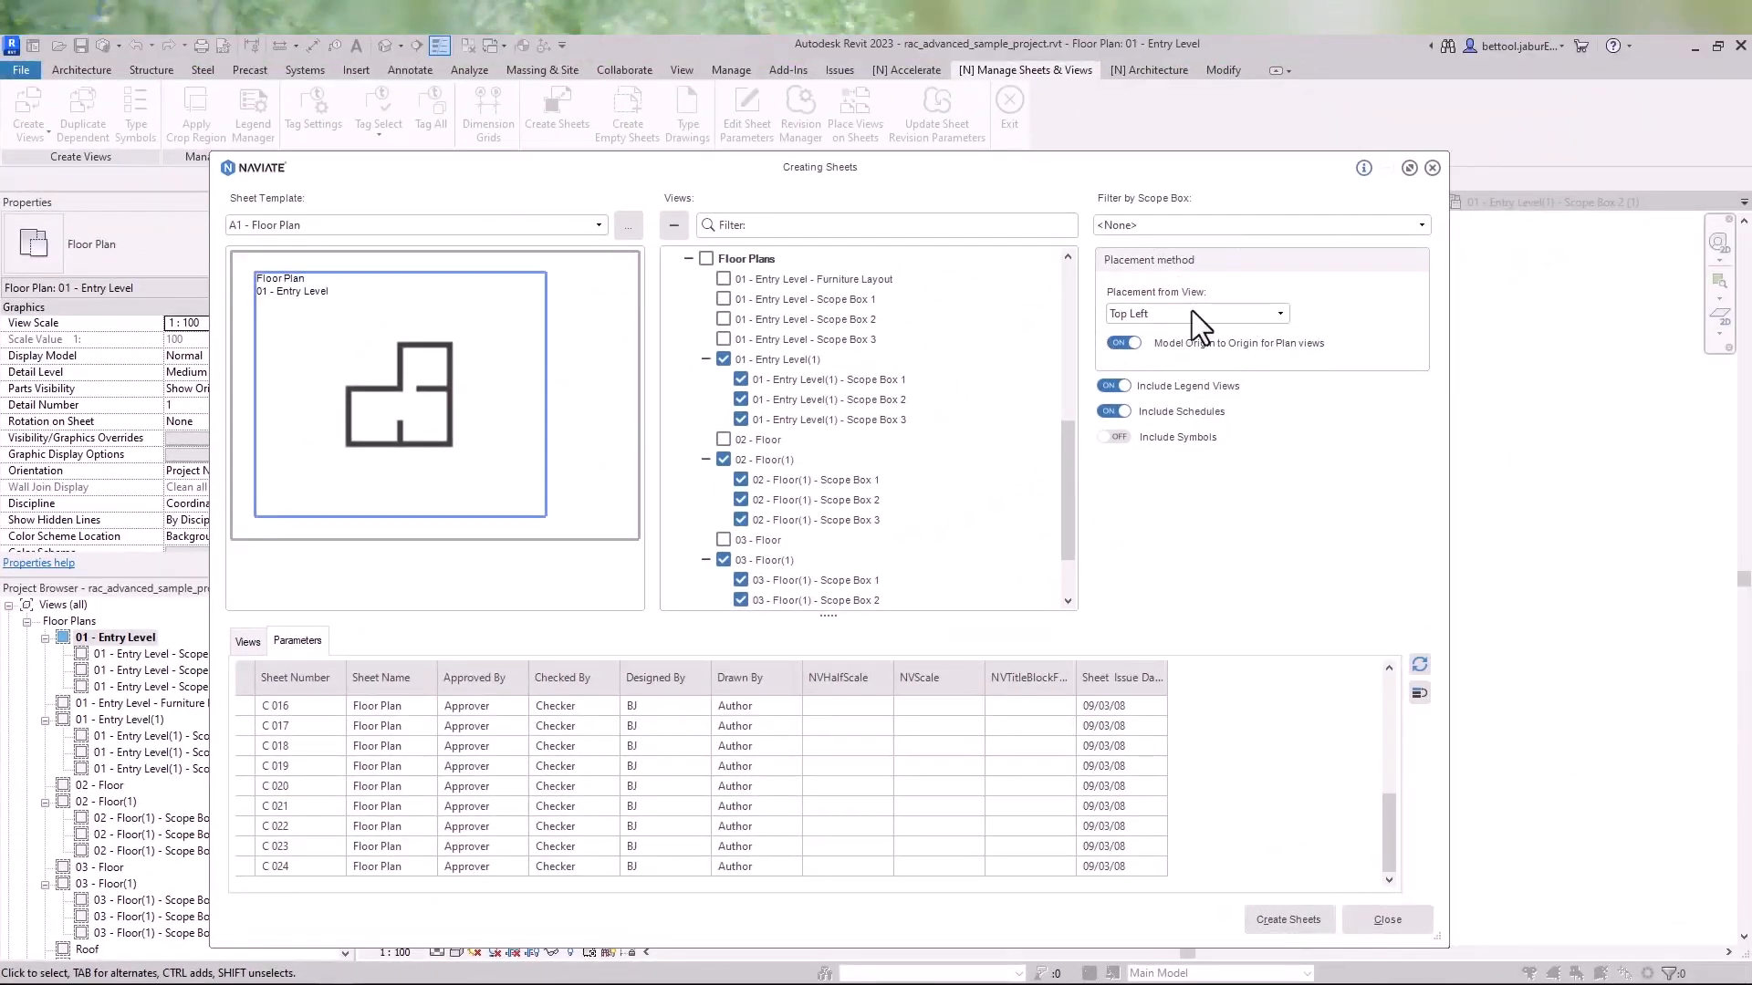
# - Keep Top Left as the placement from view and create the sheets, acknowledging the confirmation
pyautogui.click(1191, 313)
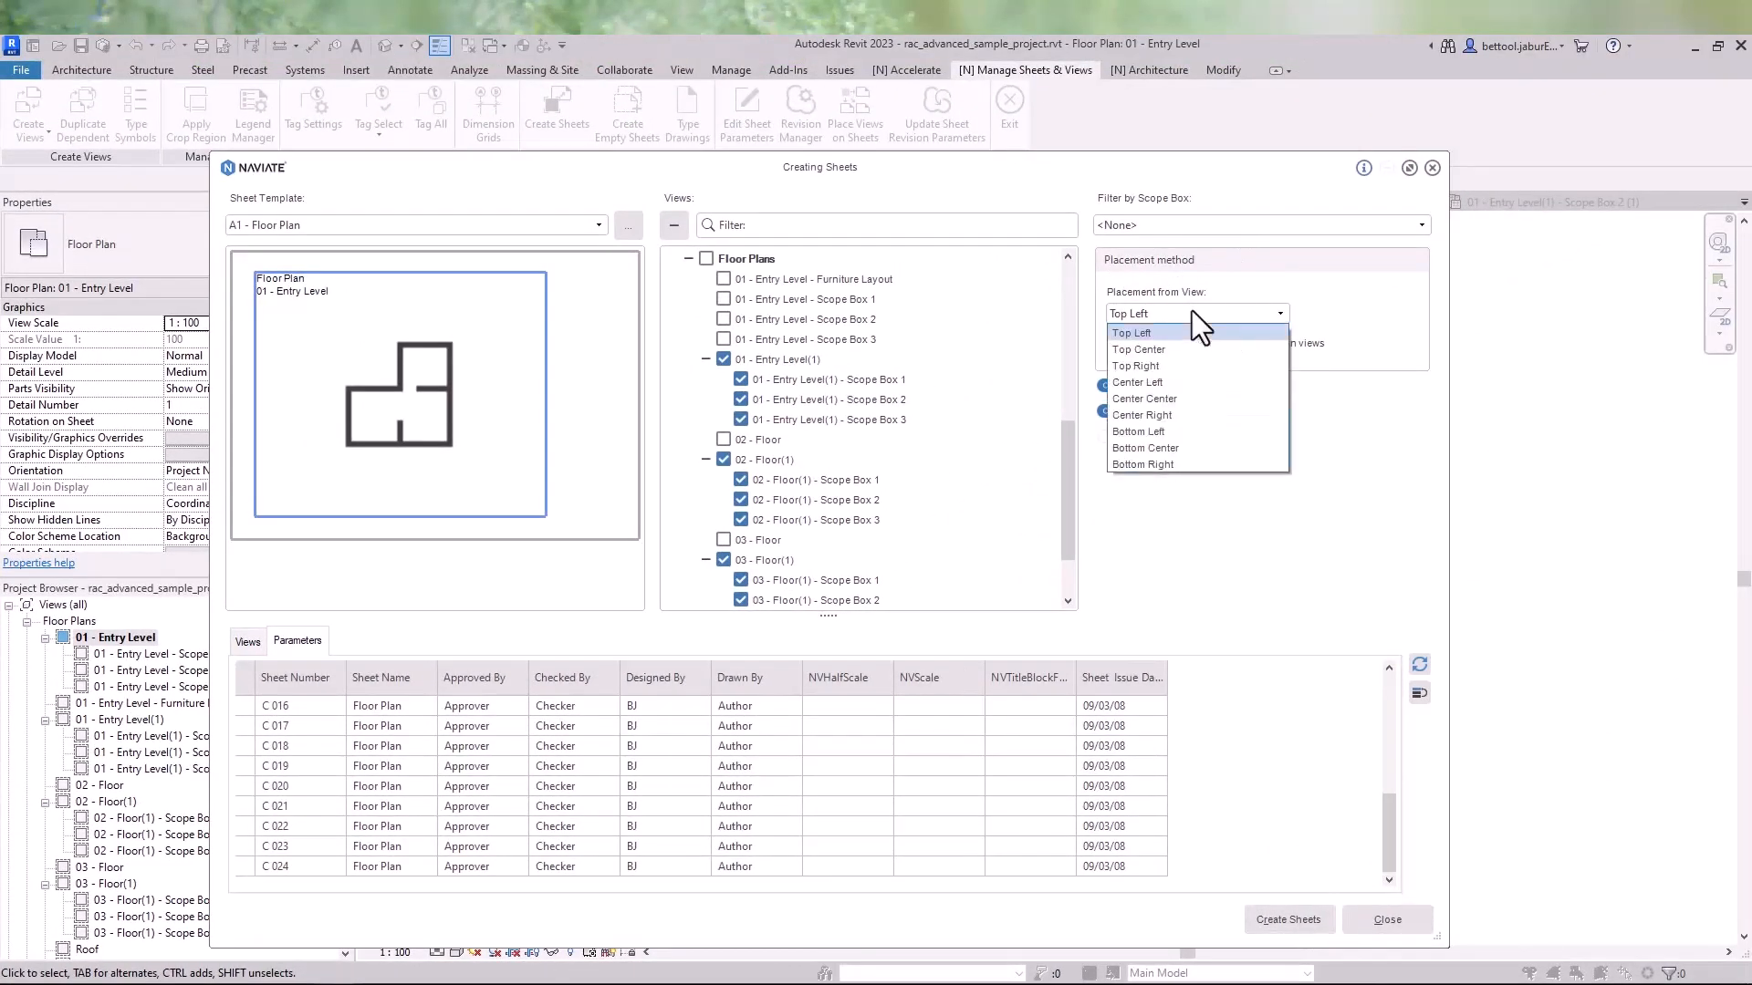
pyautogui.click(1192, 313)
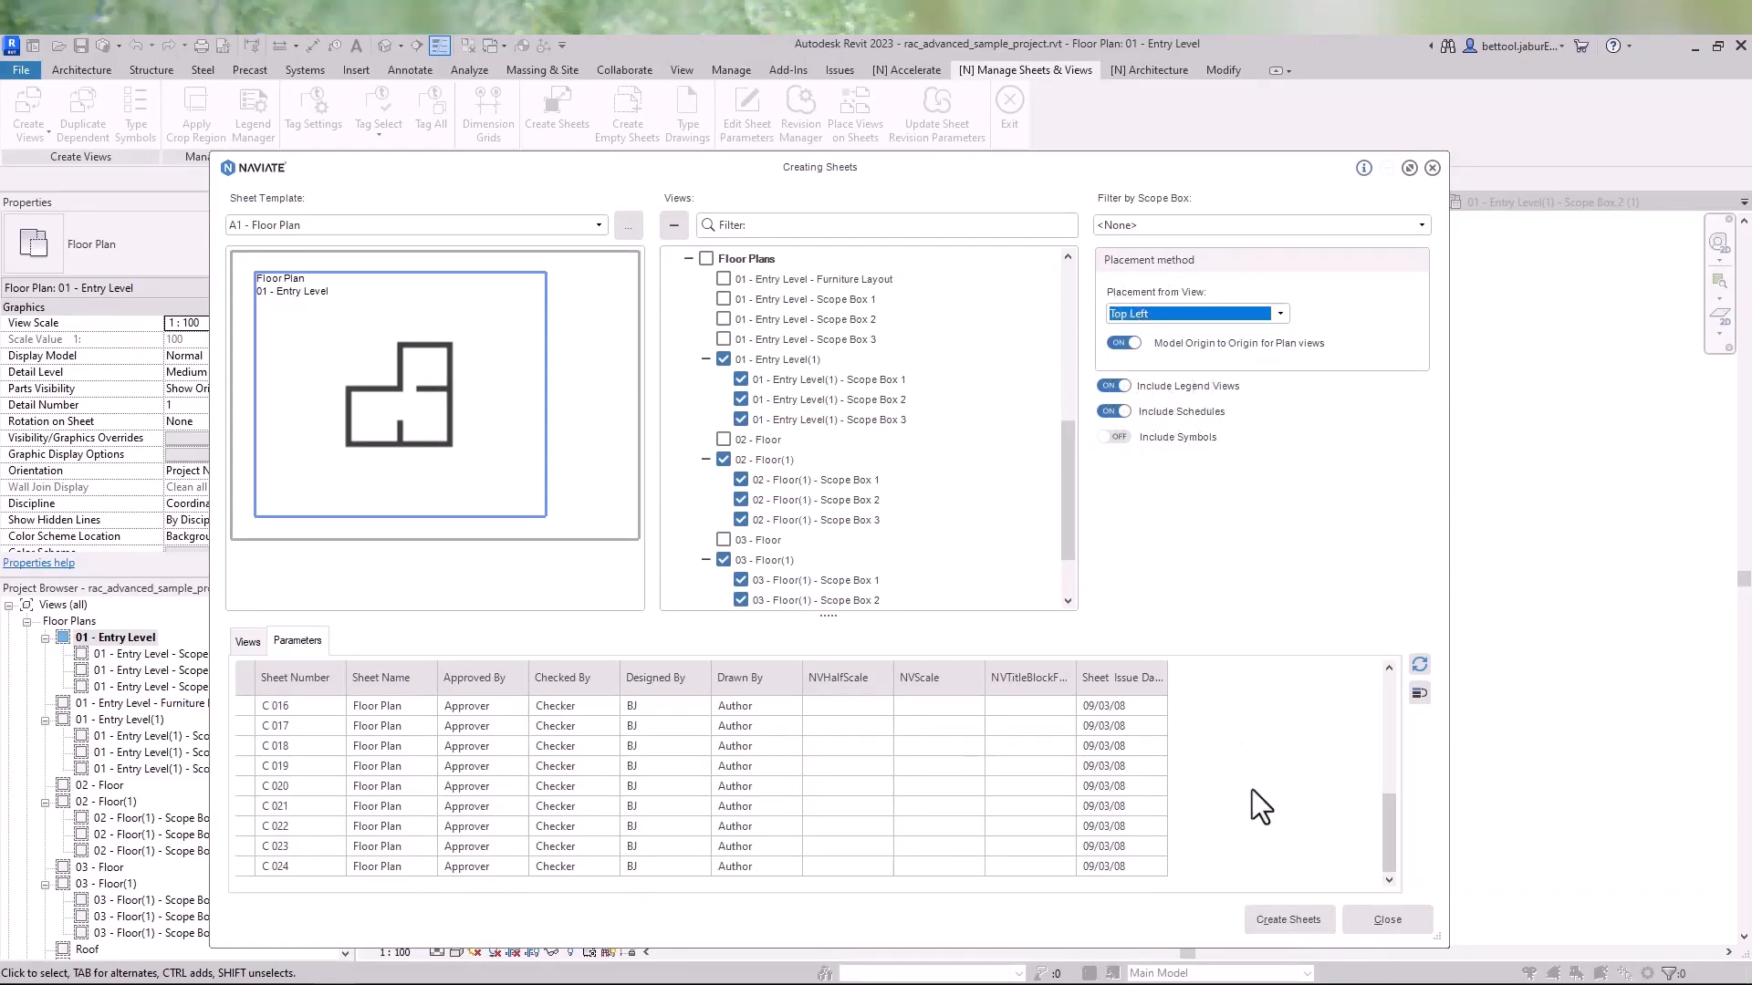
pyautogui.click(1297, 908)
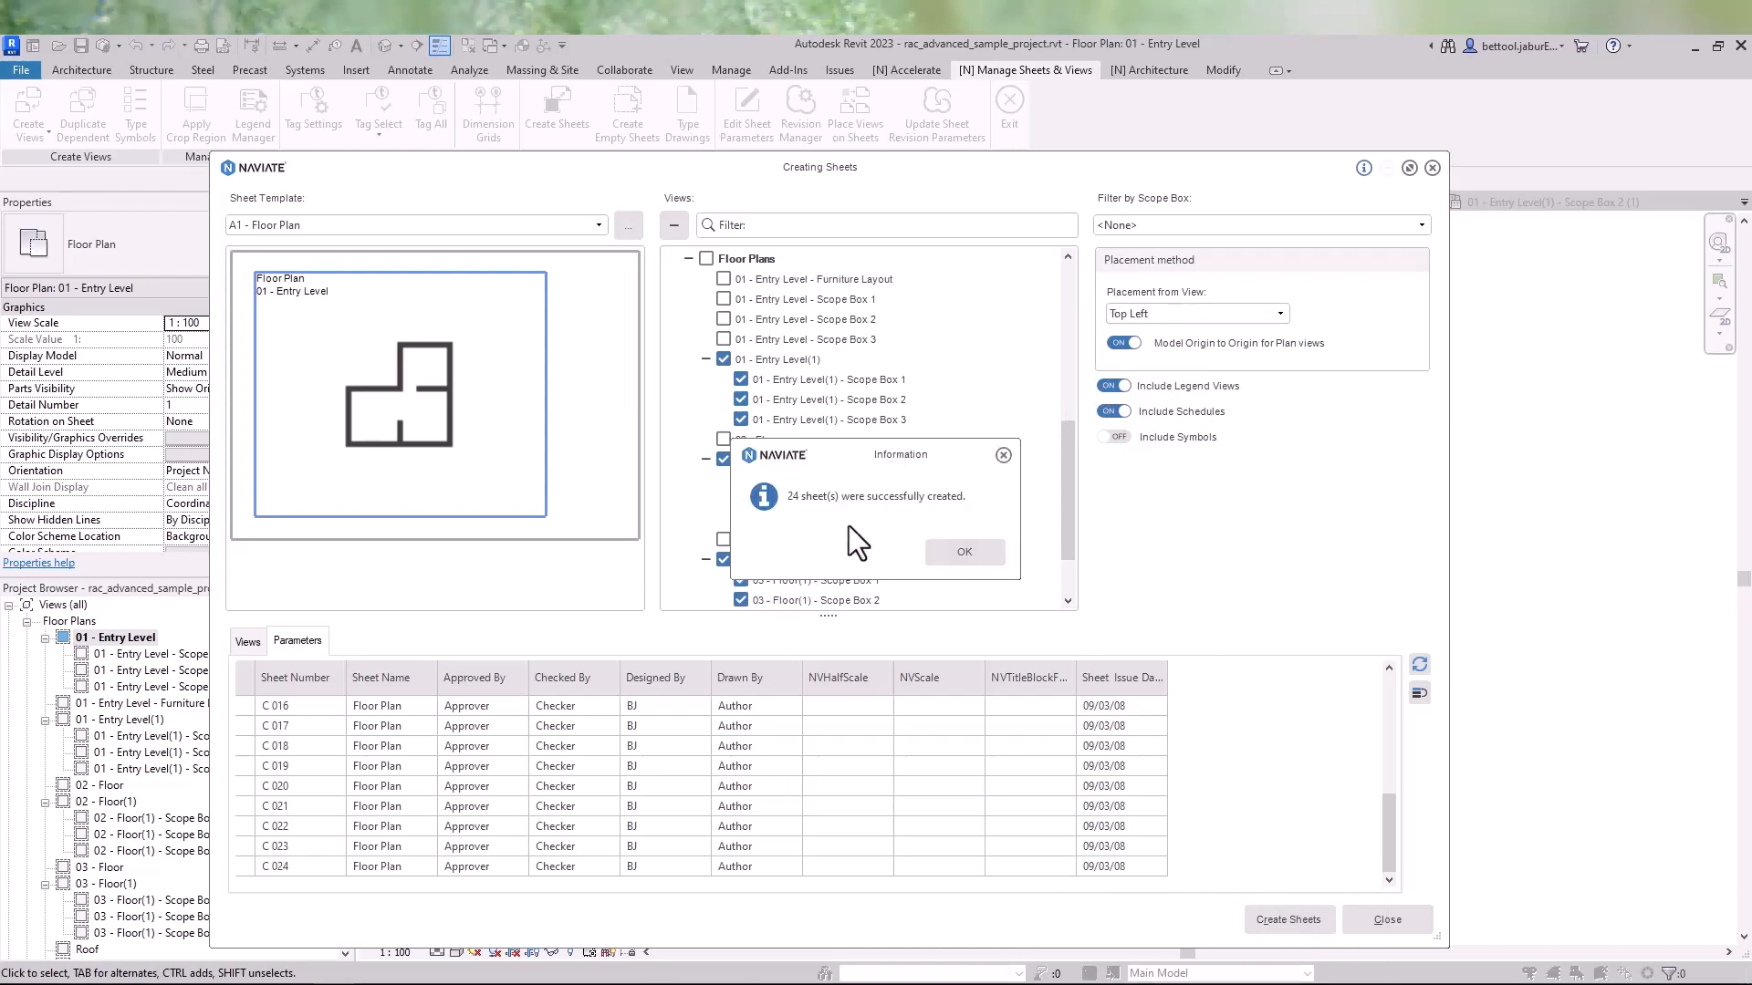
pyautogui.click(812, 507)
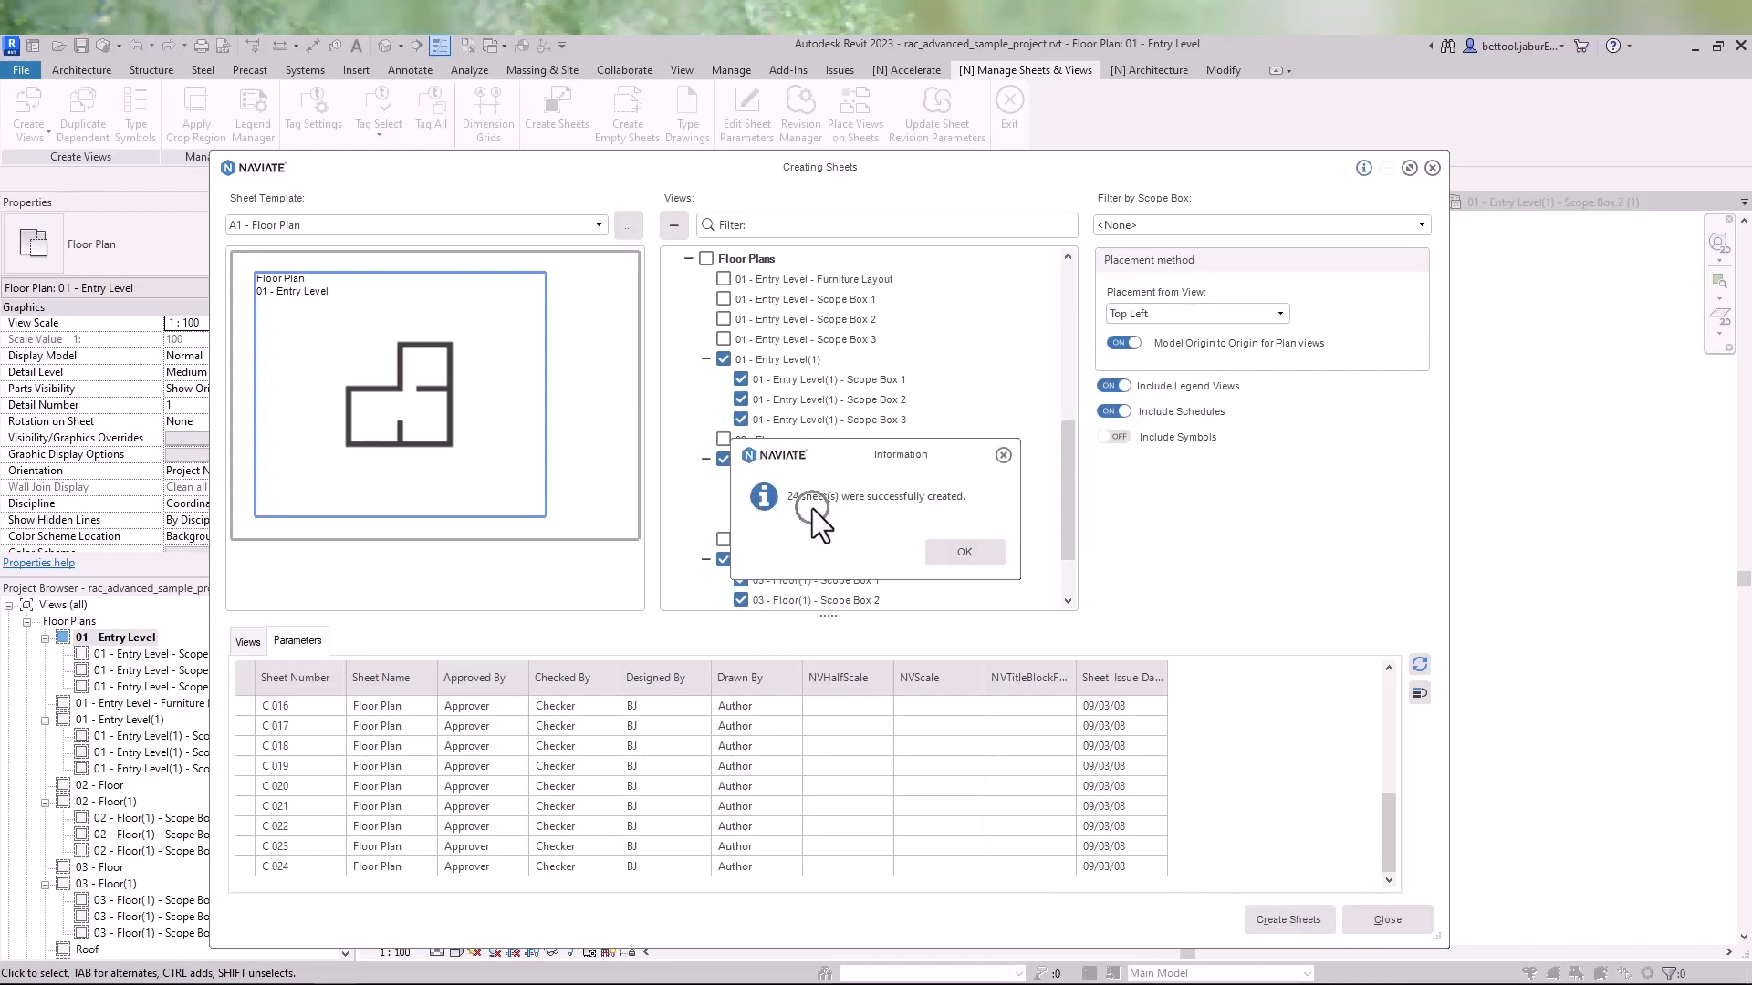
pyautogui.click(982, 555)
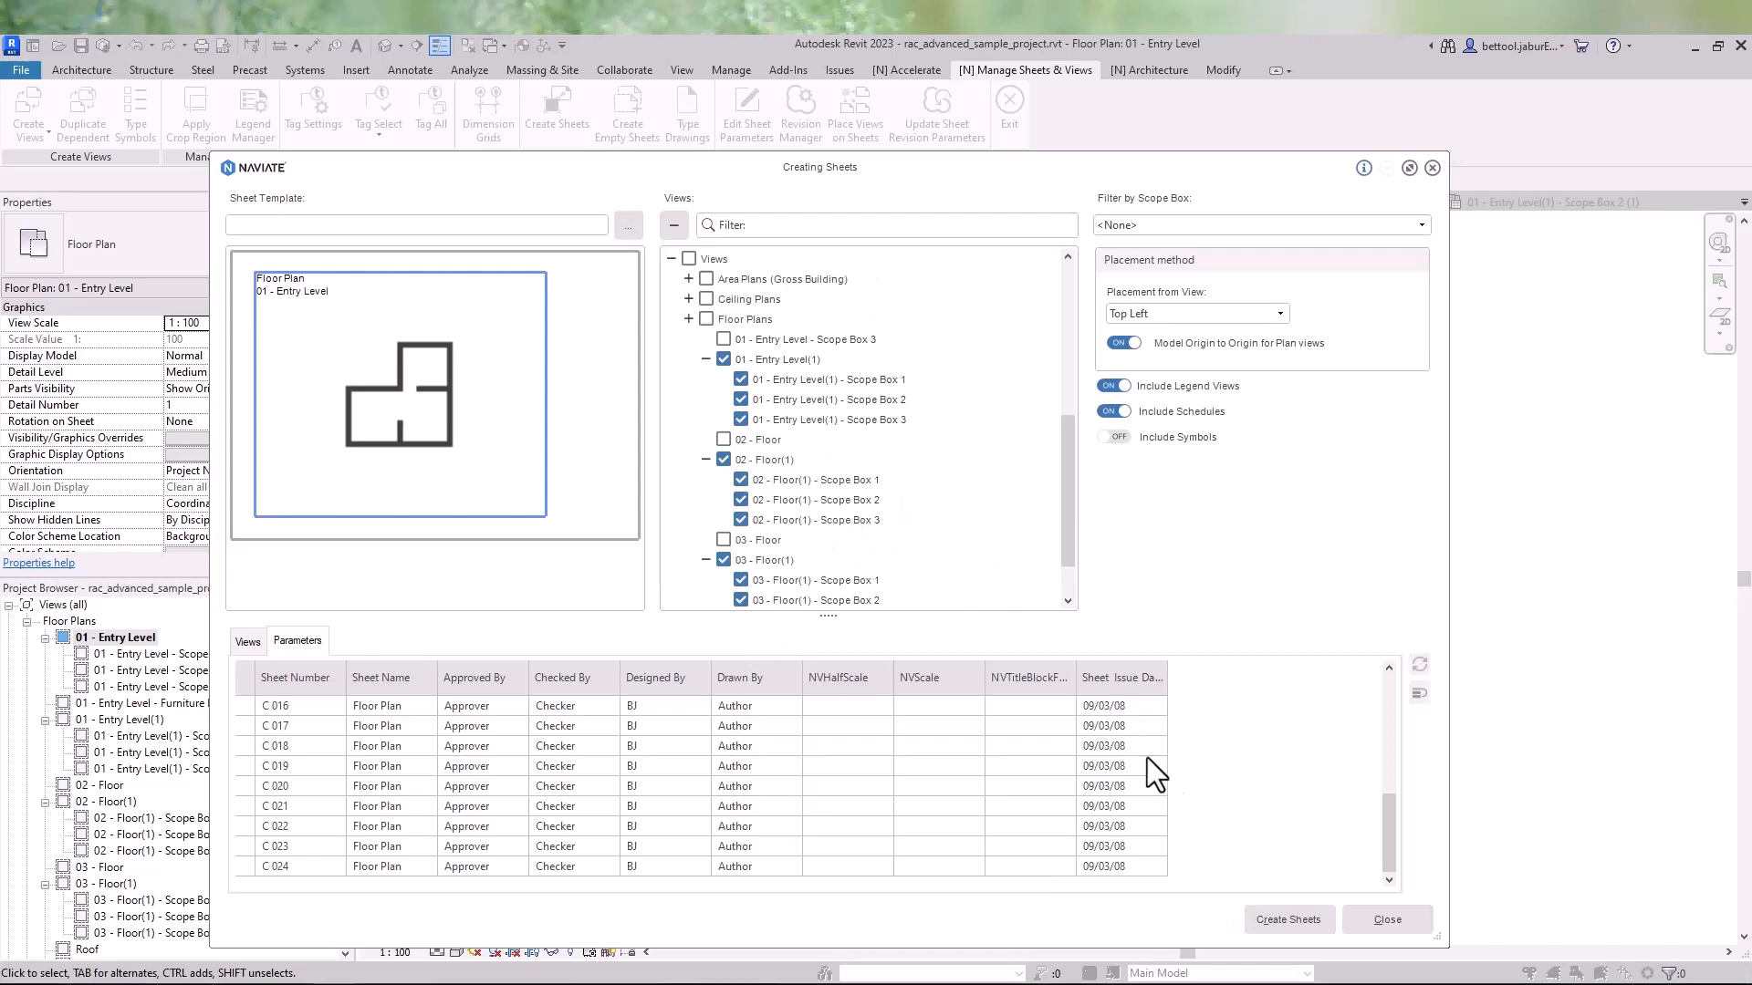
# - Close Create Sheets and open the new C 001, C 002 and C 003 Floor Plan sheets
pyautogui.click(1386, 920)
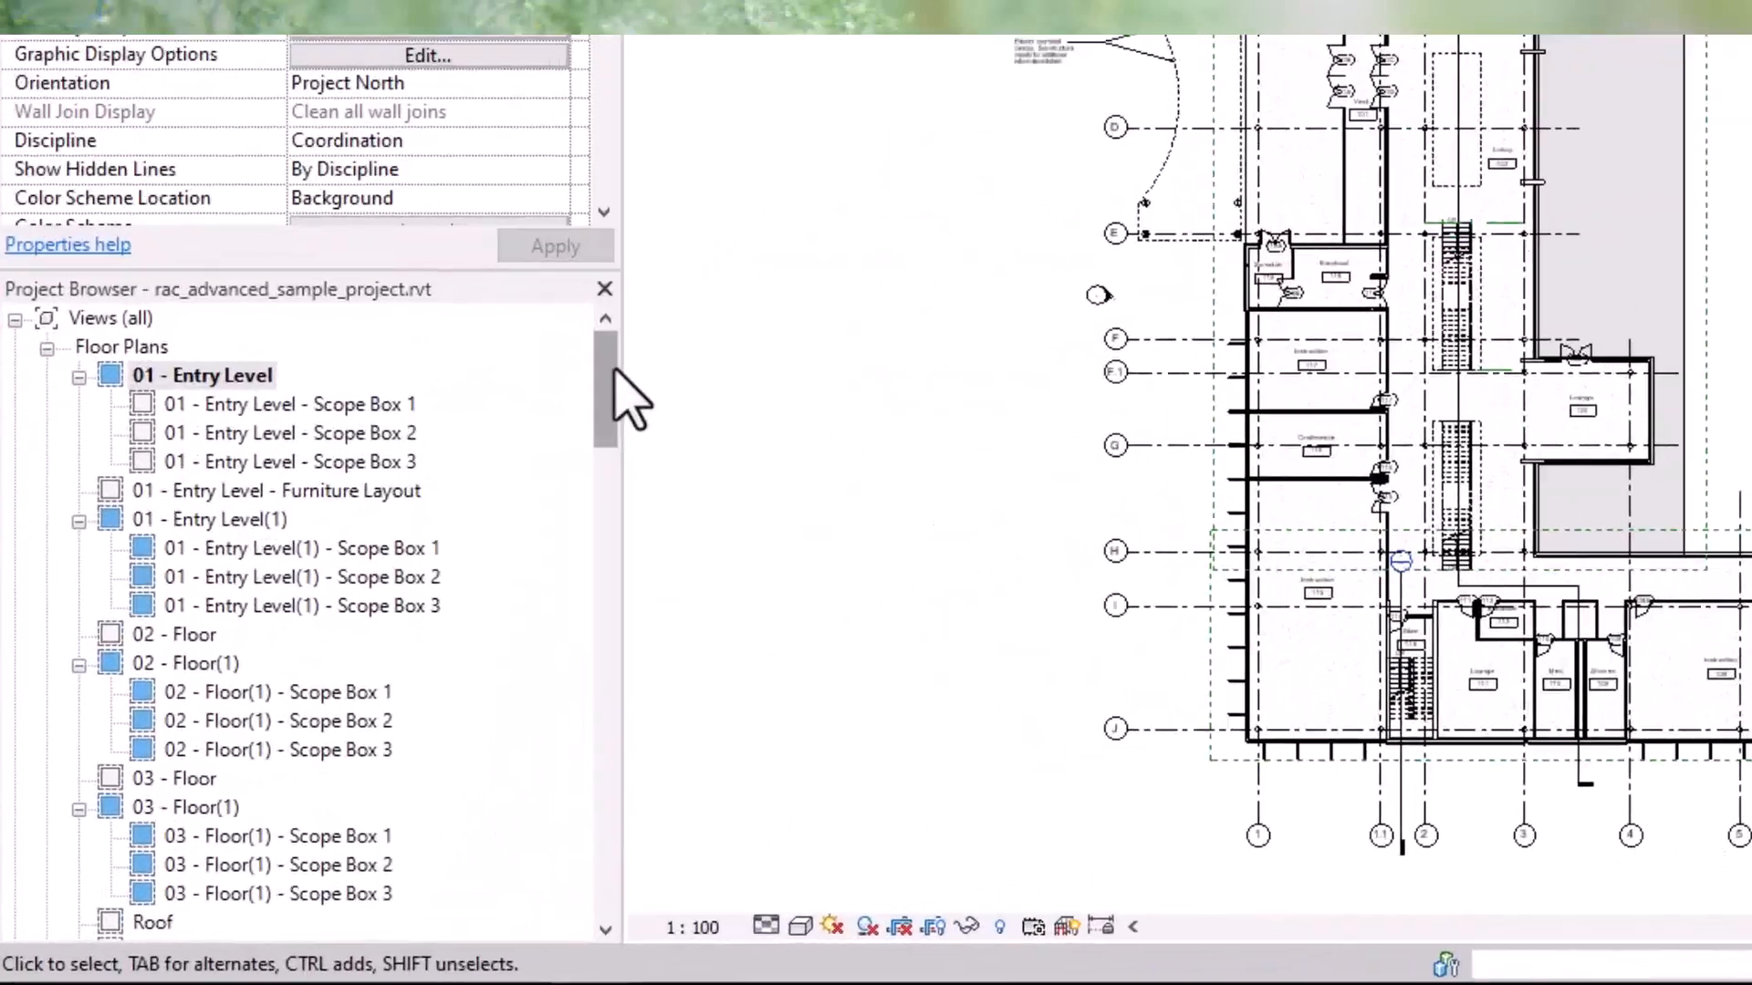
pyautogui.moveTo(345, 634); pyautogui.dragTo(346, 922)
pyautogui.moveTo(711, 815); pyautogui.dragTo(719, 753)
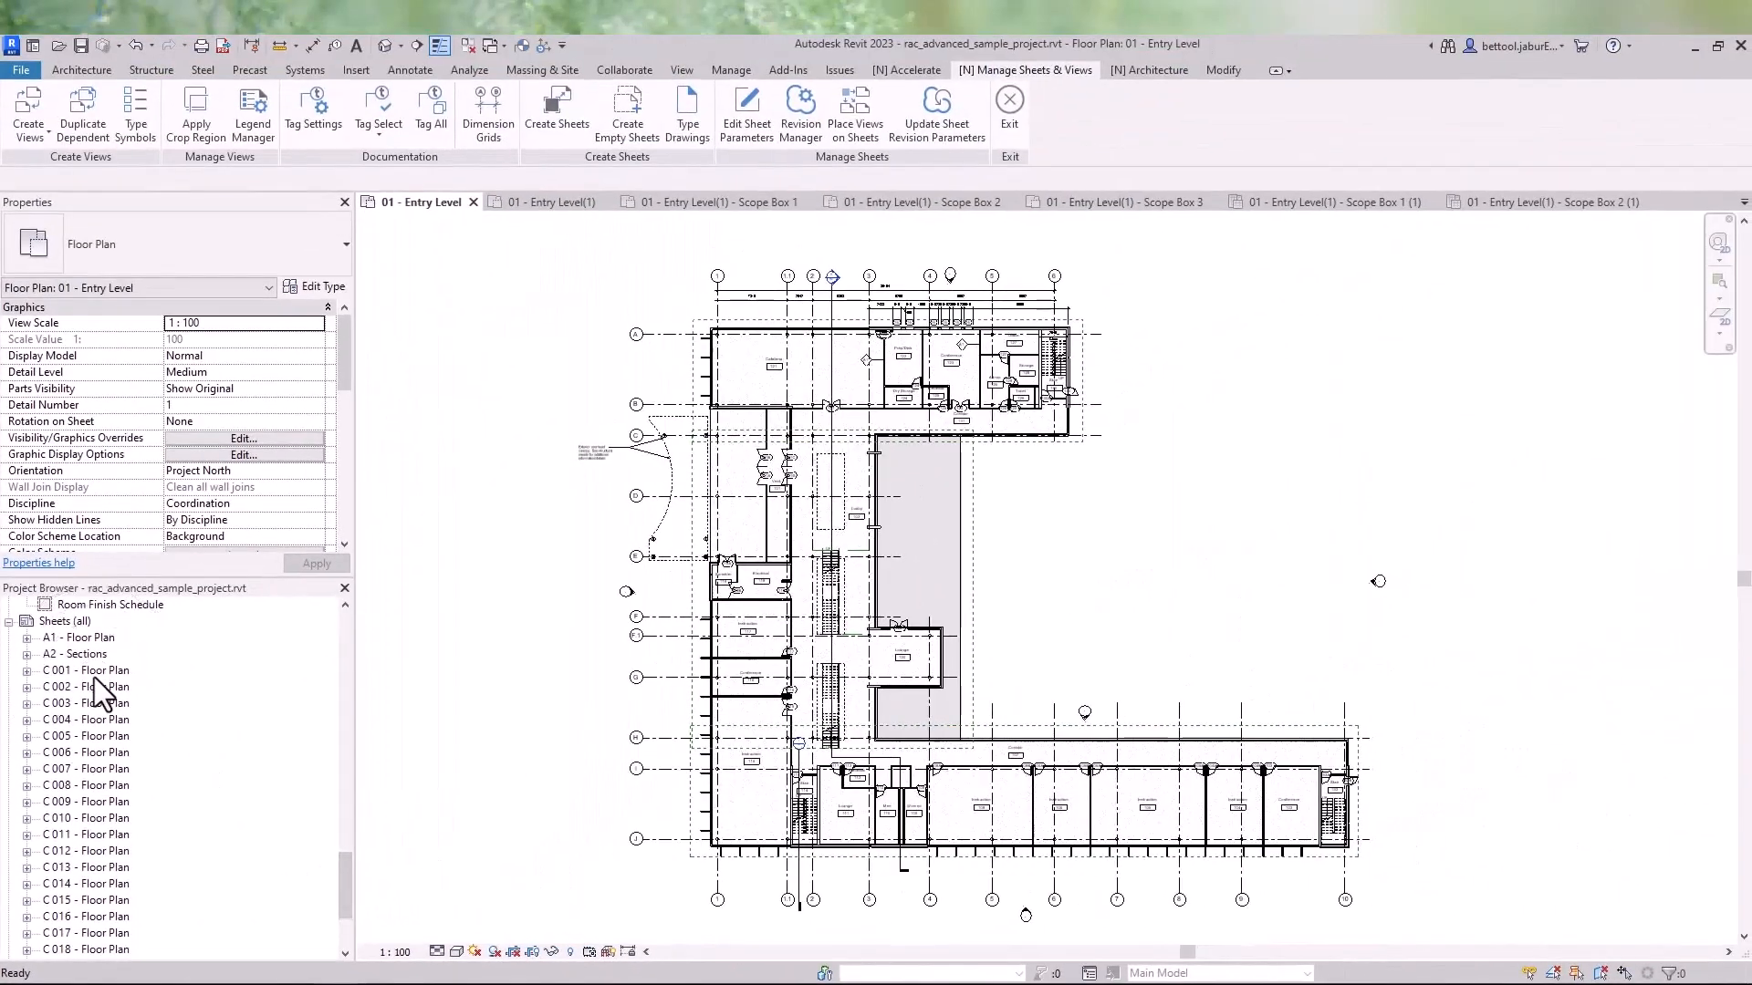
pyautogui.click(106, 640)
pyautogui.doubleClick(95, 671)
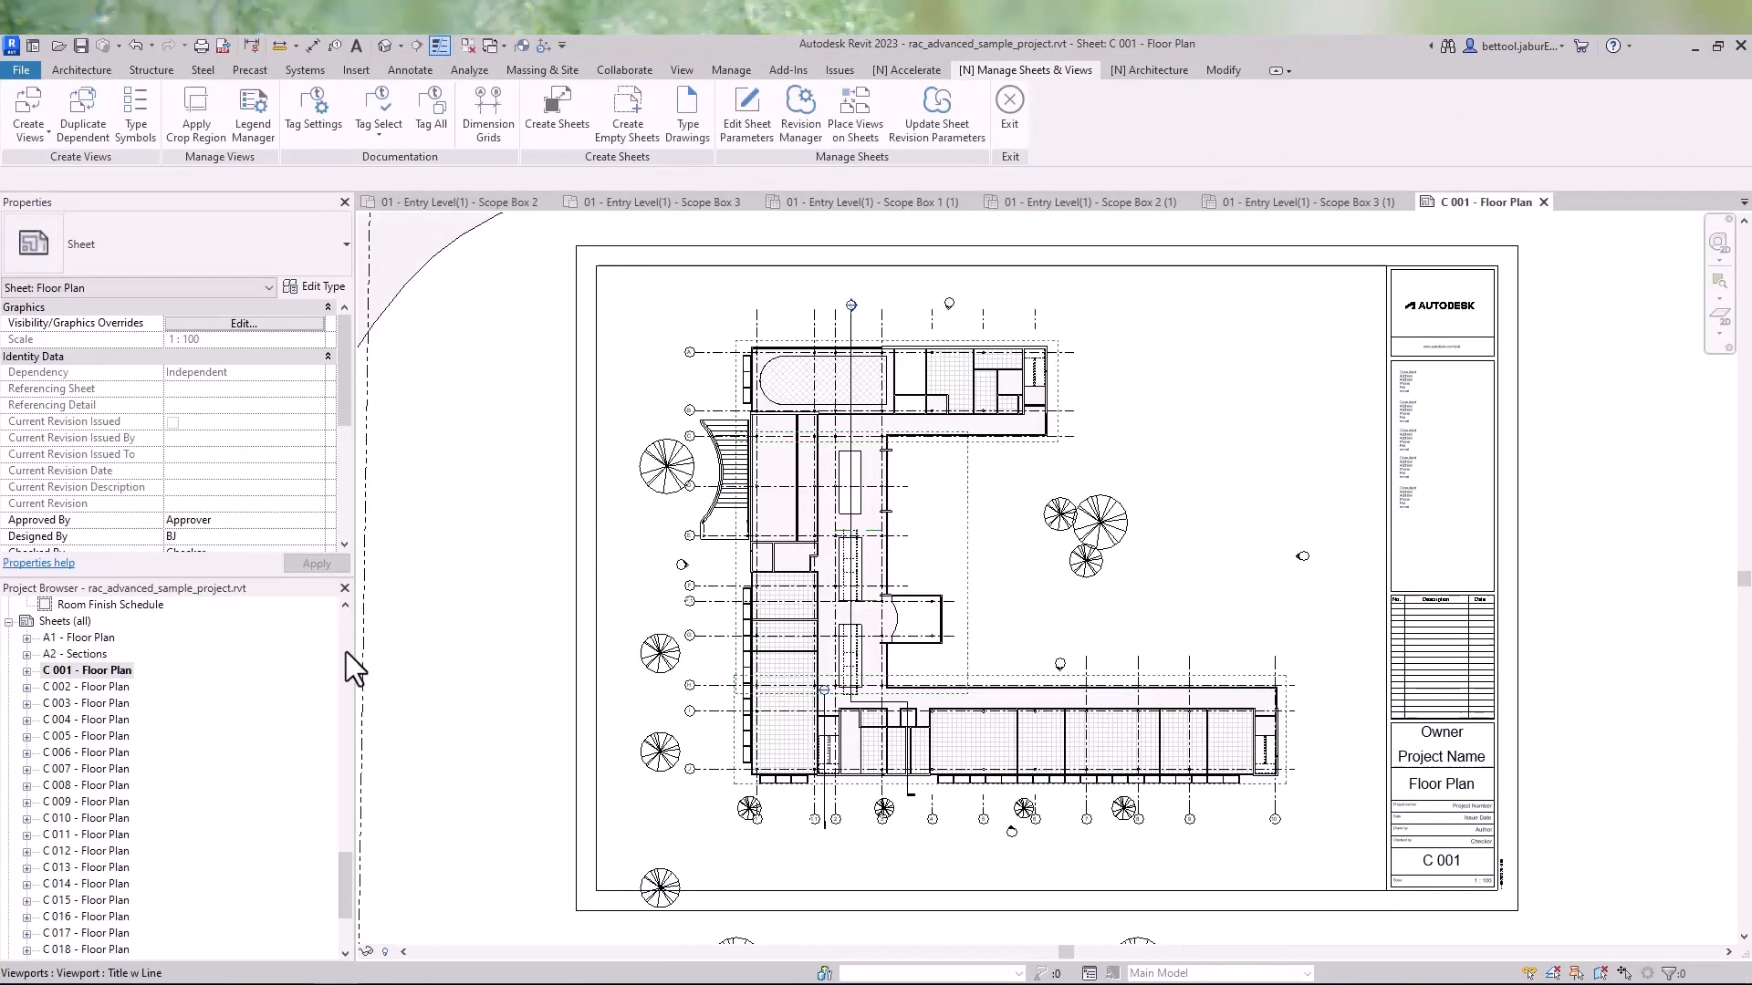
pyautogui.doubleClick(102, 688)
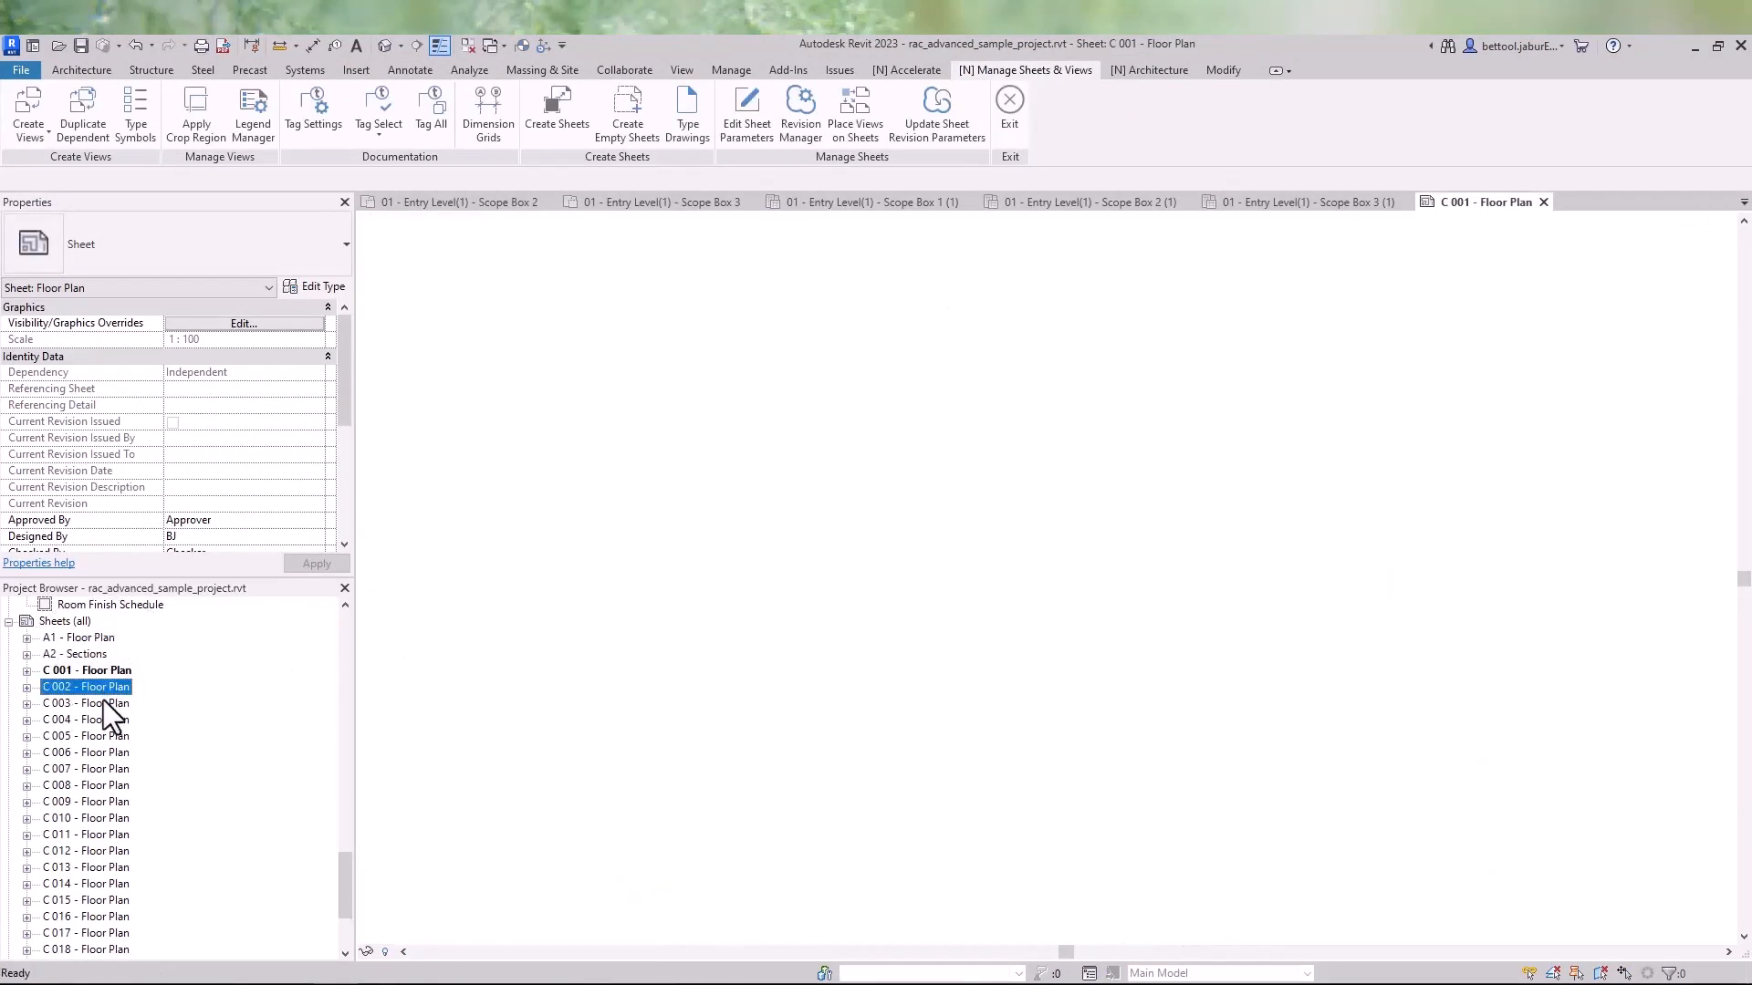
pyautogui.doubleClick(102, 704)
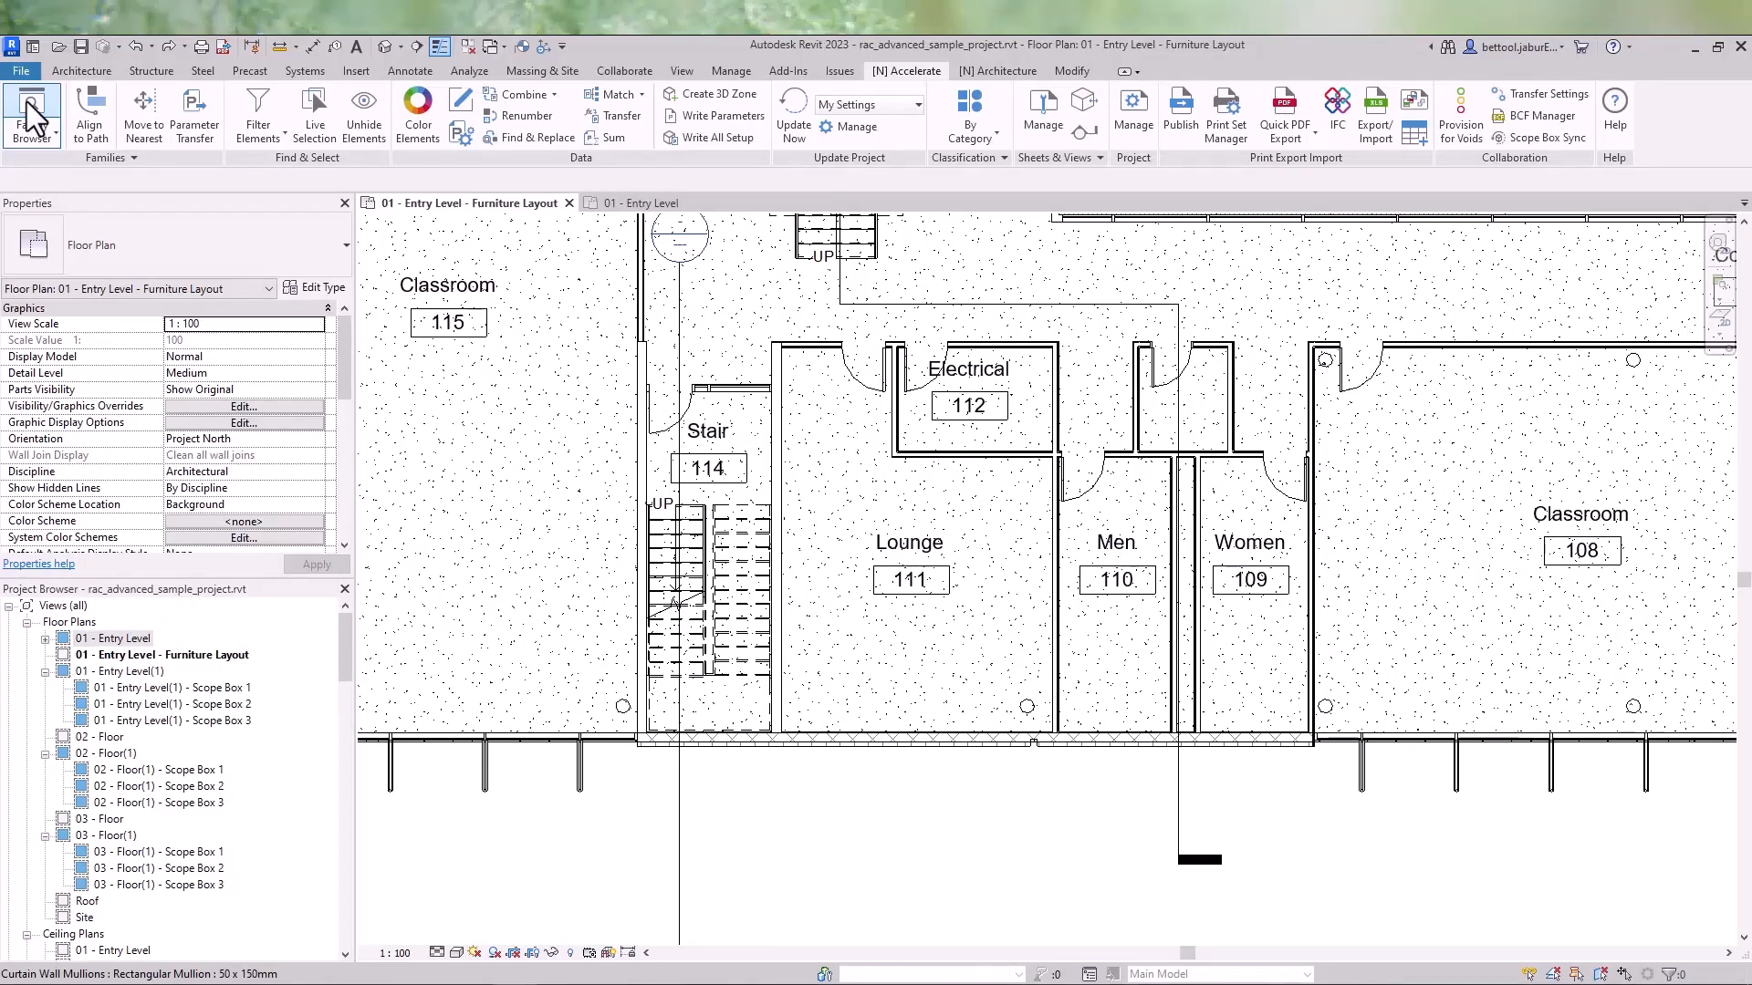
# - Open the Family Browser and browse to the UK Doors Internal Doors folder
pyautogui.click(34, 116)
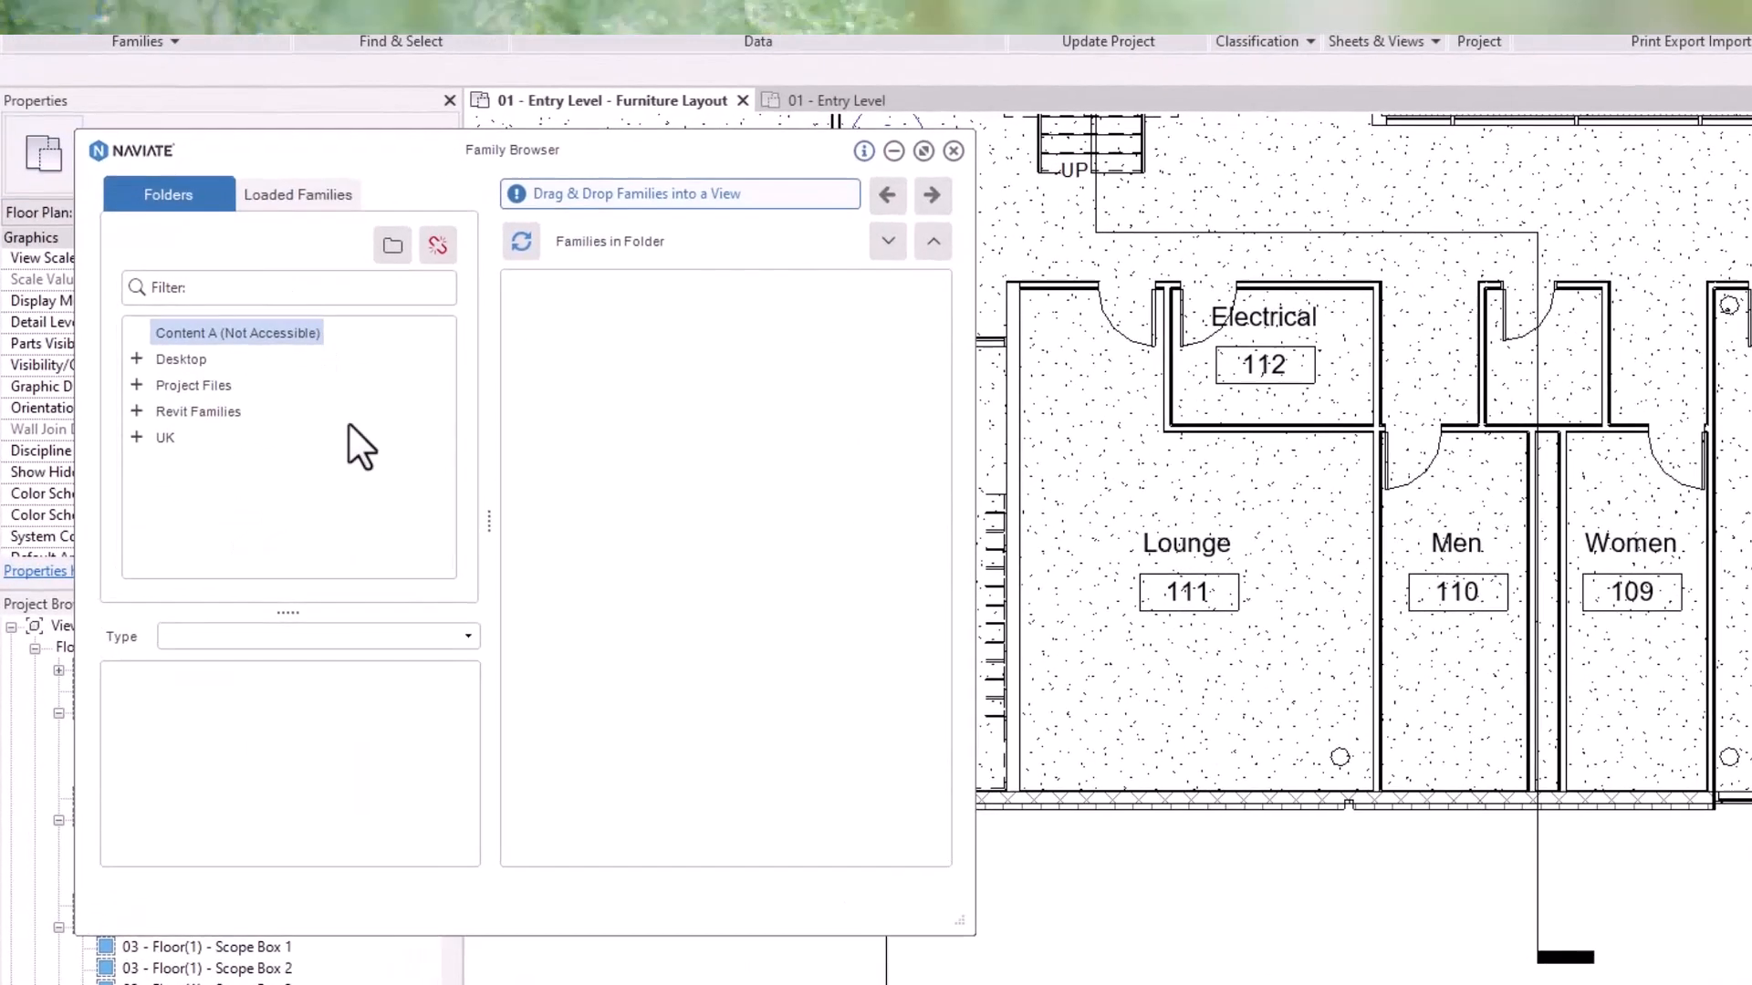
pyautogui.click(137, 437)
pyautogui.scroll(-2, 146, 456)
pyautogui.click(159, 438)
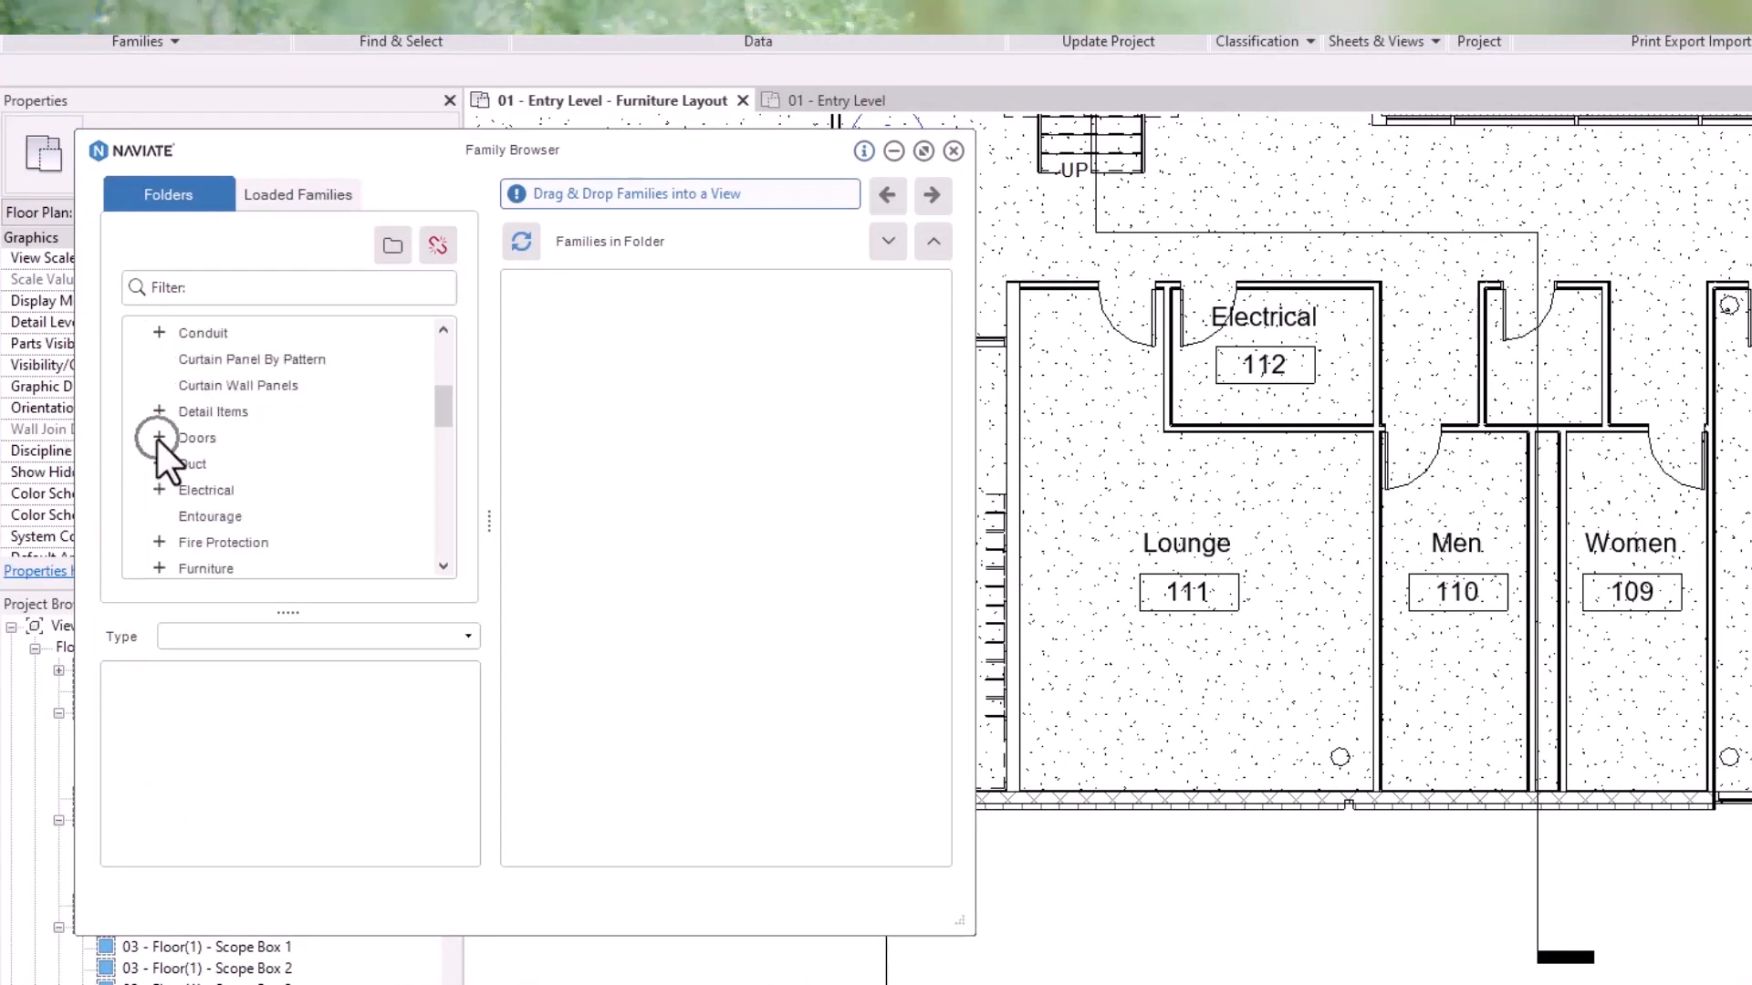
pyautogui.click(228, 513)
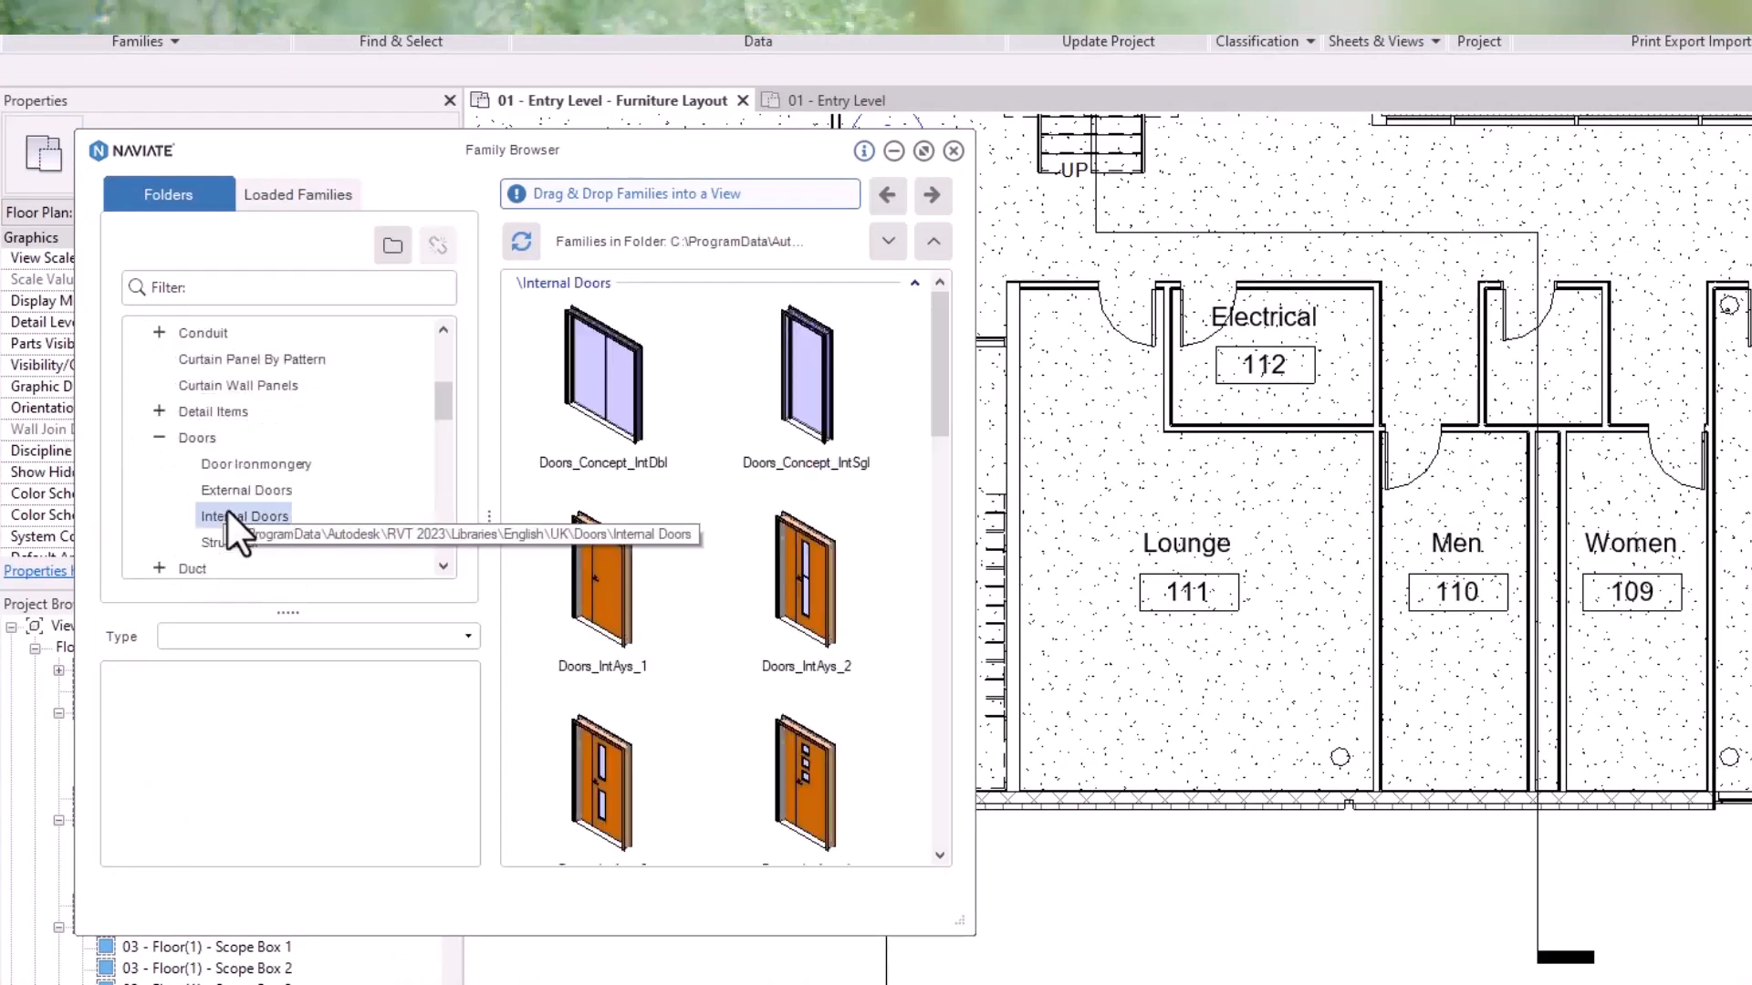
# - Inspect the types and parameters of the Doors_IntAys_2 and Doors_IntSgl_5 door families
pyautogui.click(787, 609)
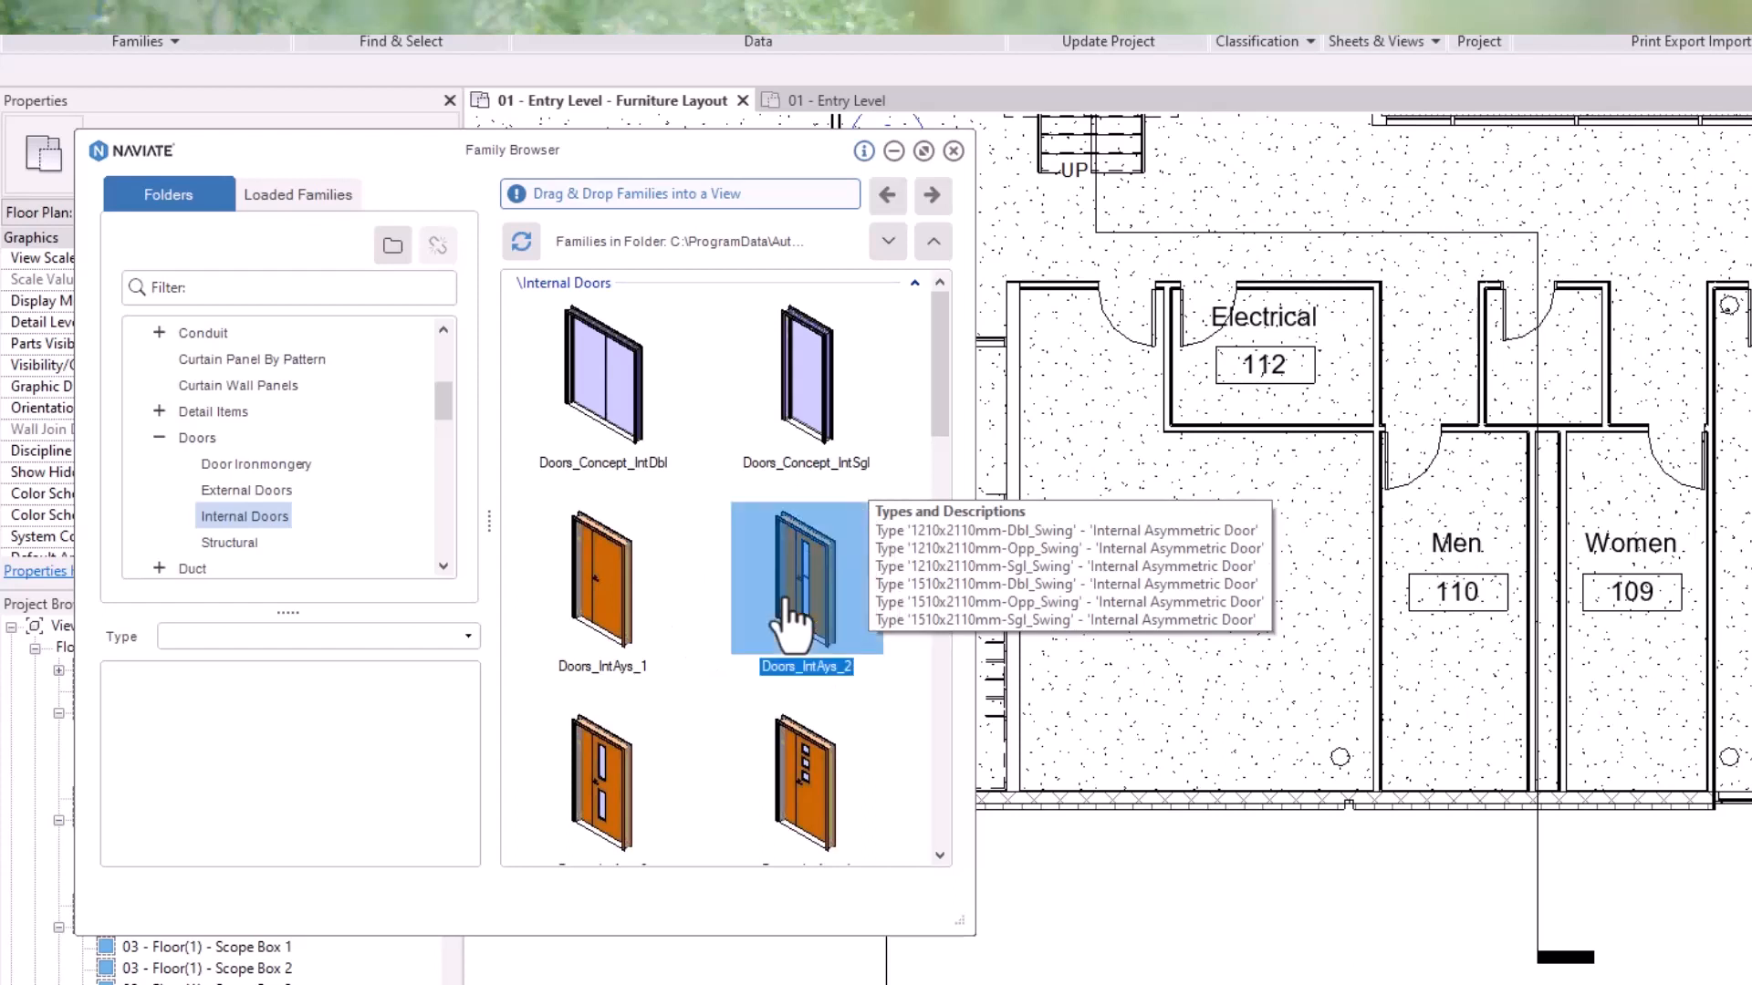
pyautogui.click(287, 637)
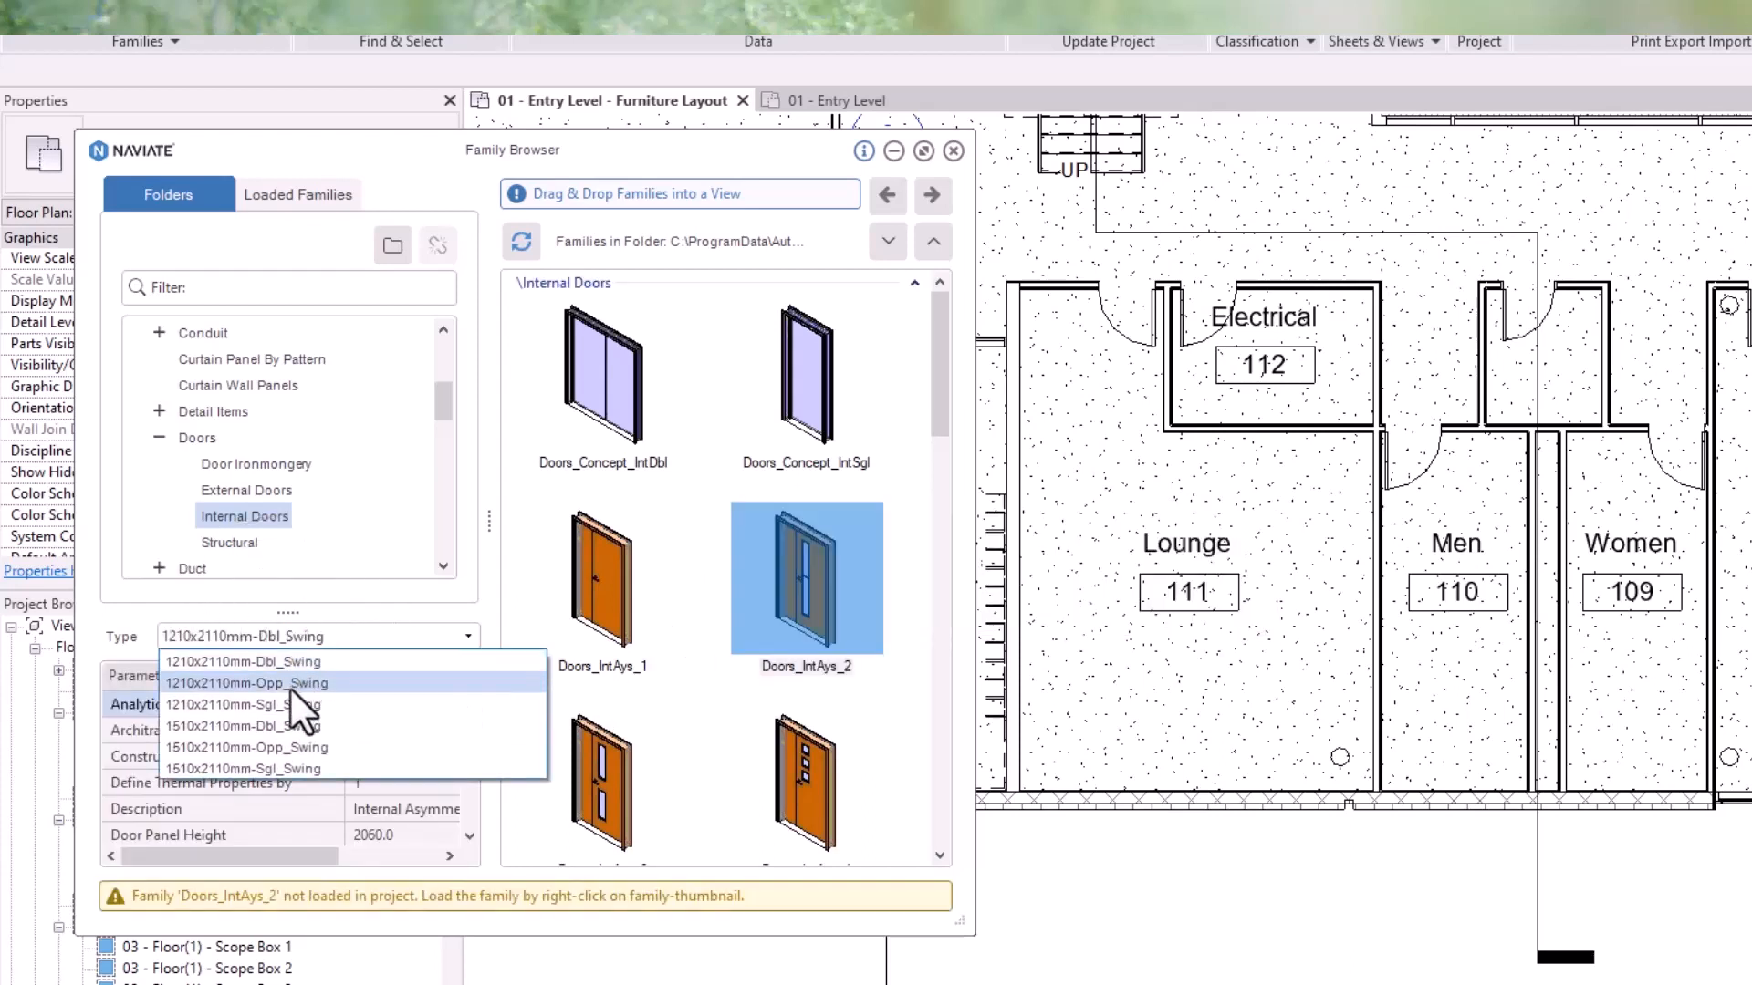
pyautogui.click(298, 663)
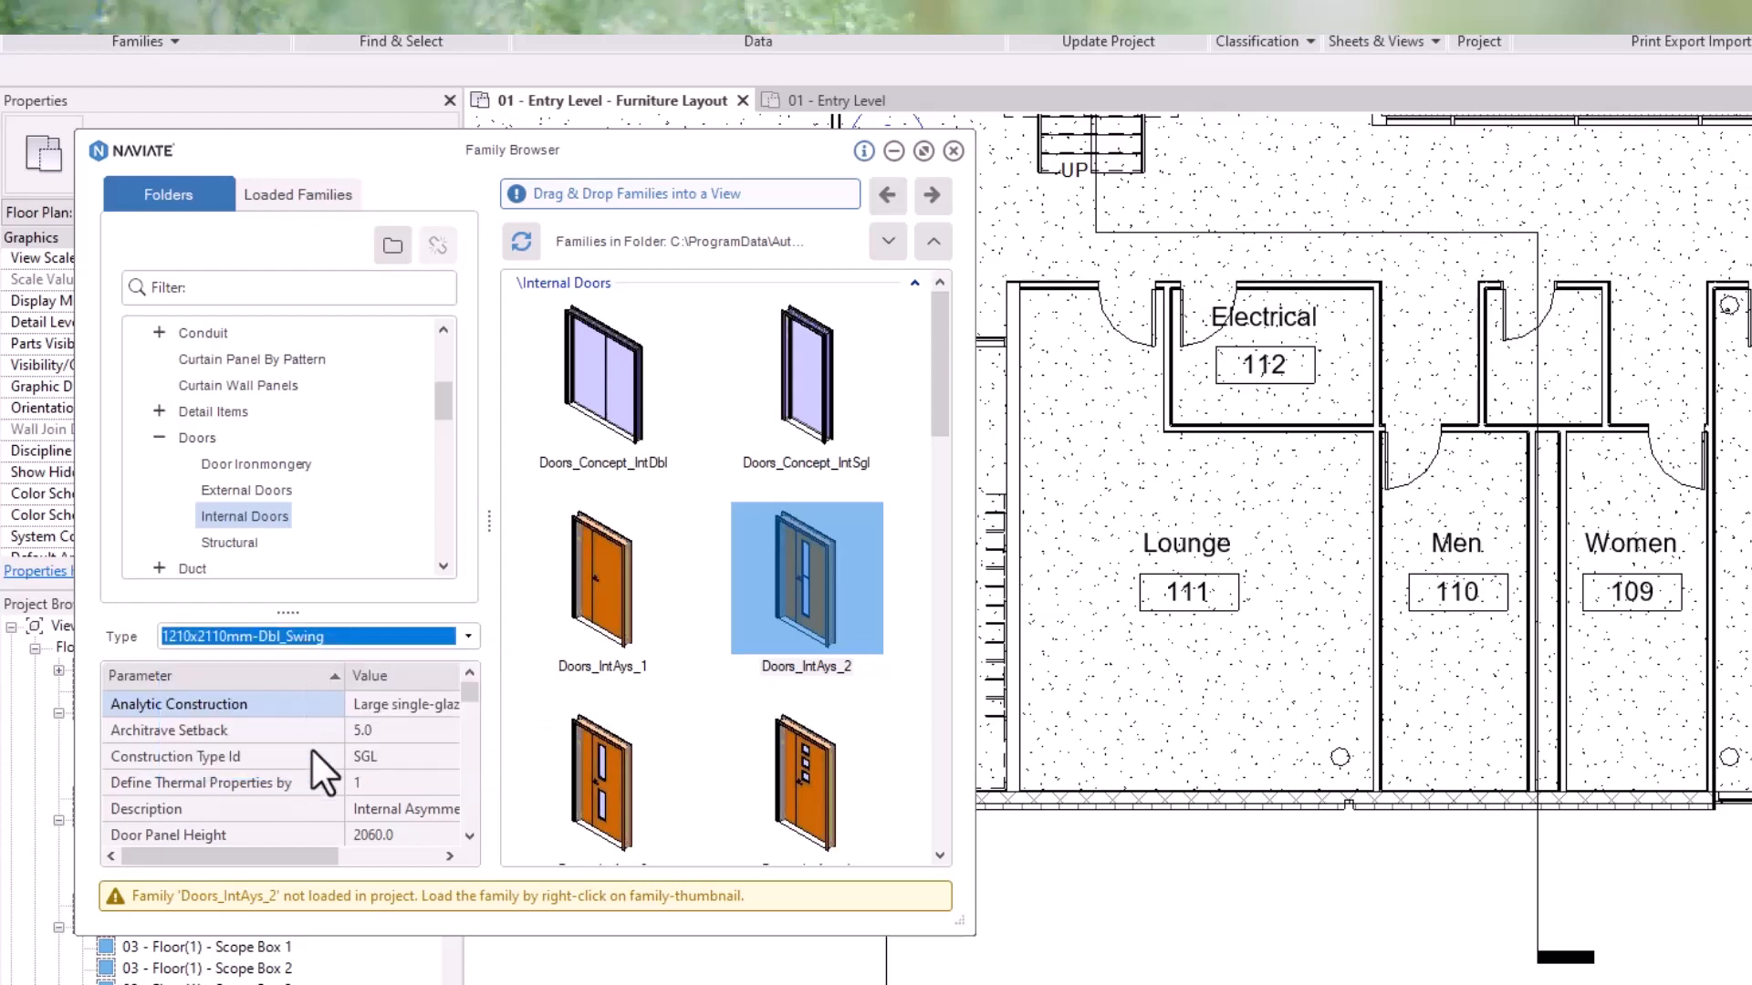
pyautogui.scroll(-7, 312, 751)
pyautogui.moveTo(291, 863); pyautogui.dragTo(233, 853)
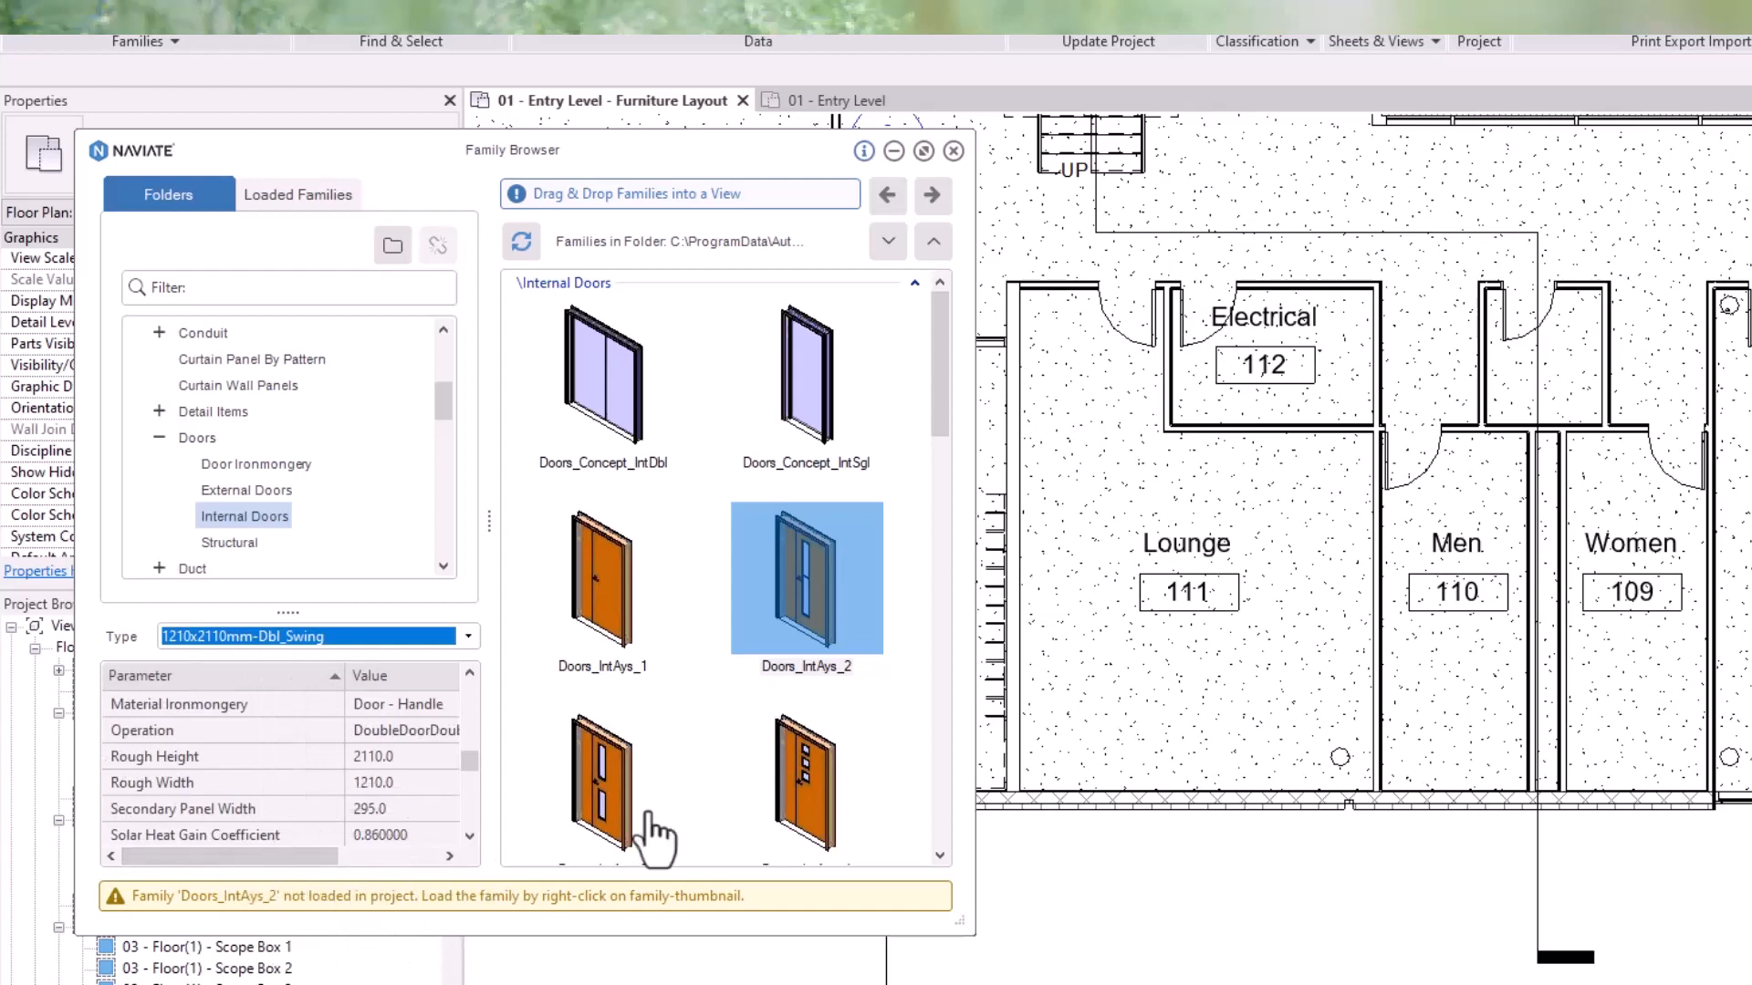
pyautogui.scroll(-6, 826, 679)
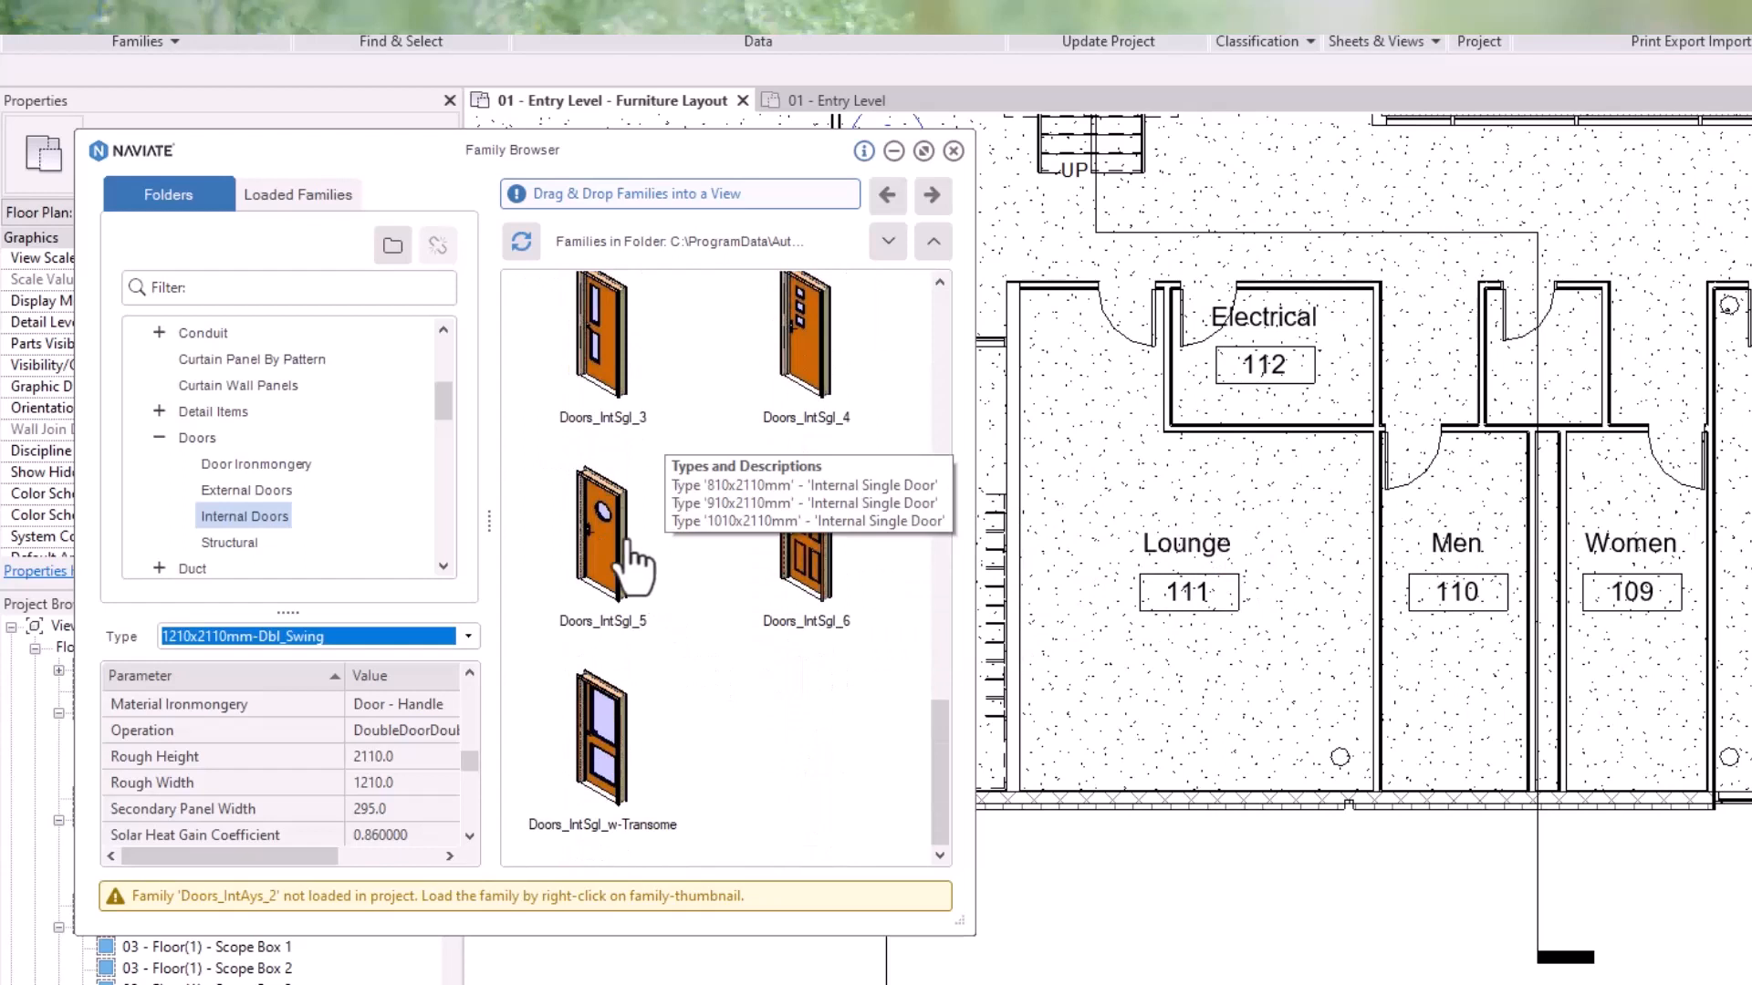
pyautogui.click(626, 538)
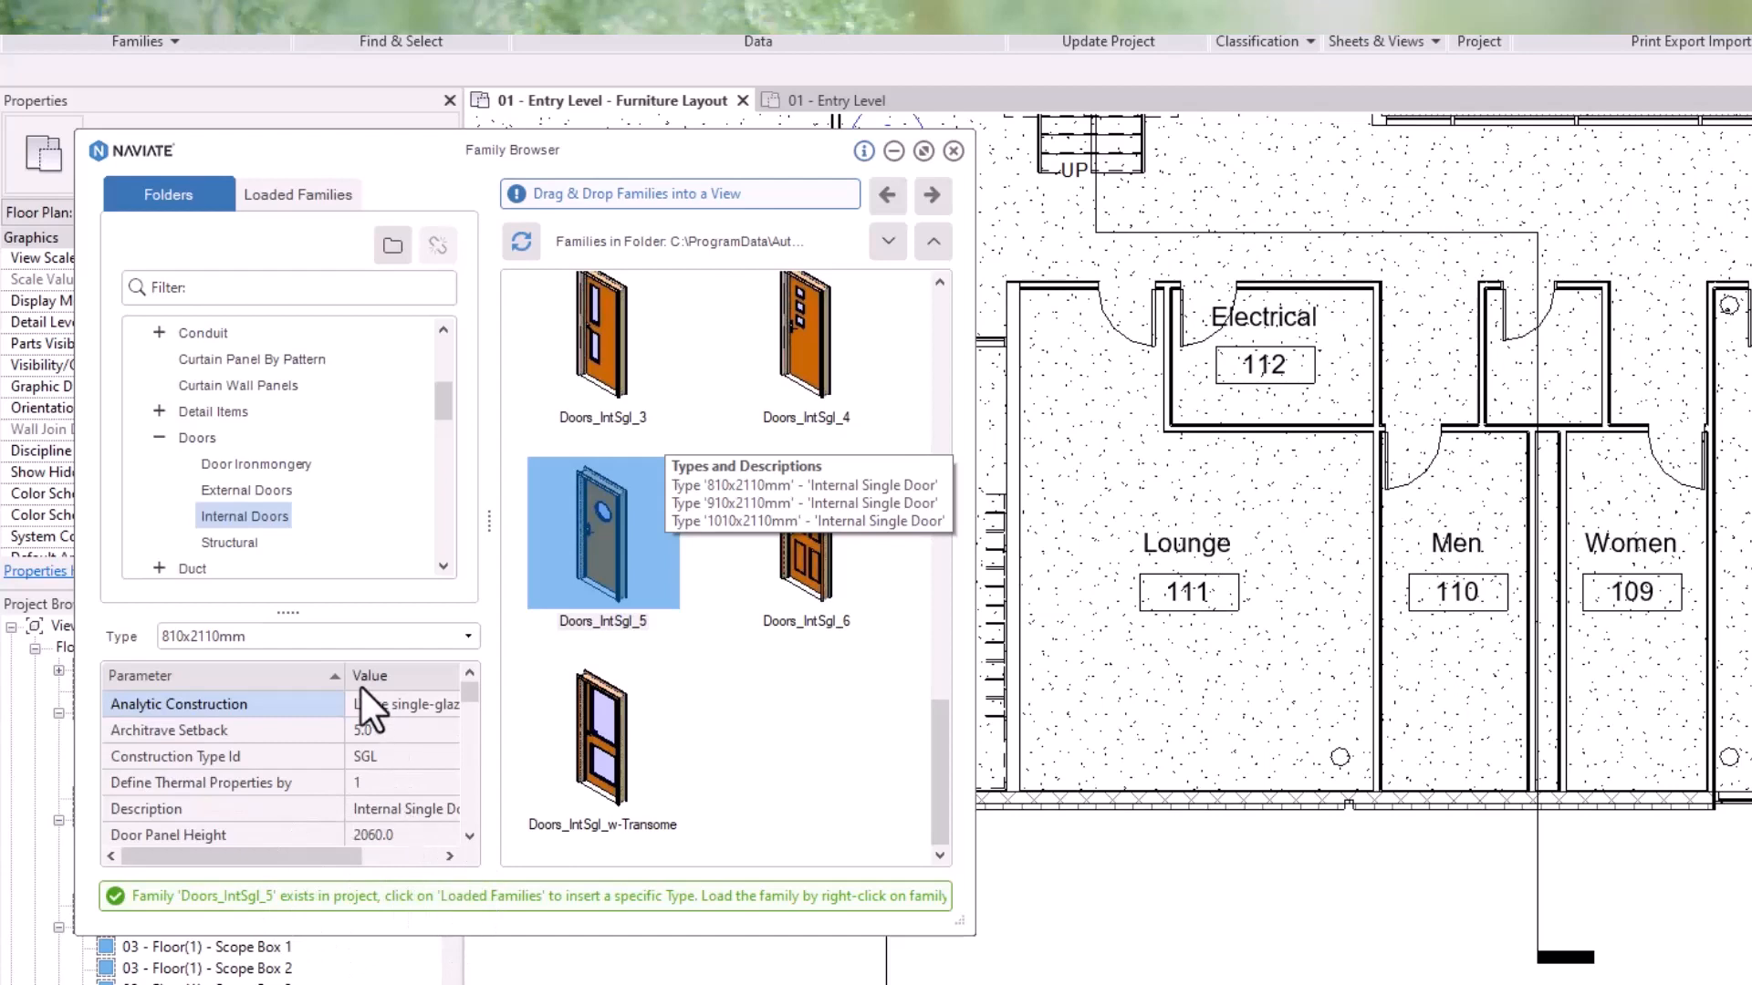
pyautogui.click(341, 630)
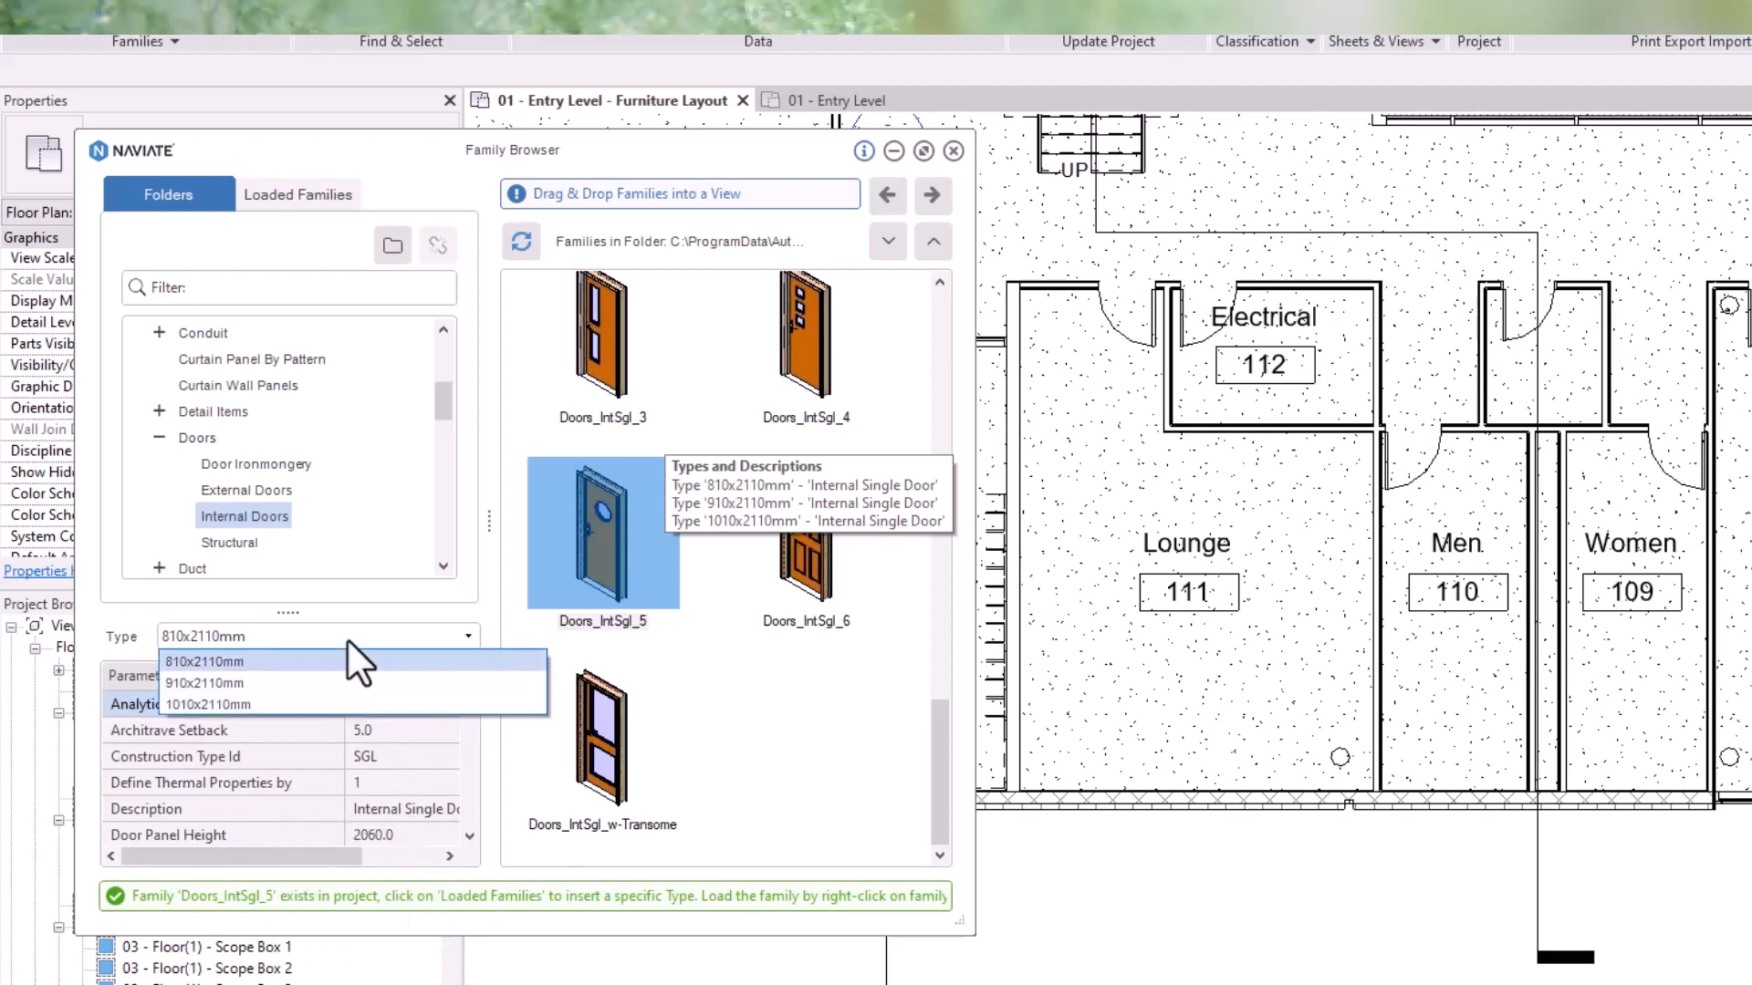
pyautogui.click(347, 639)
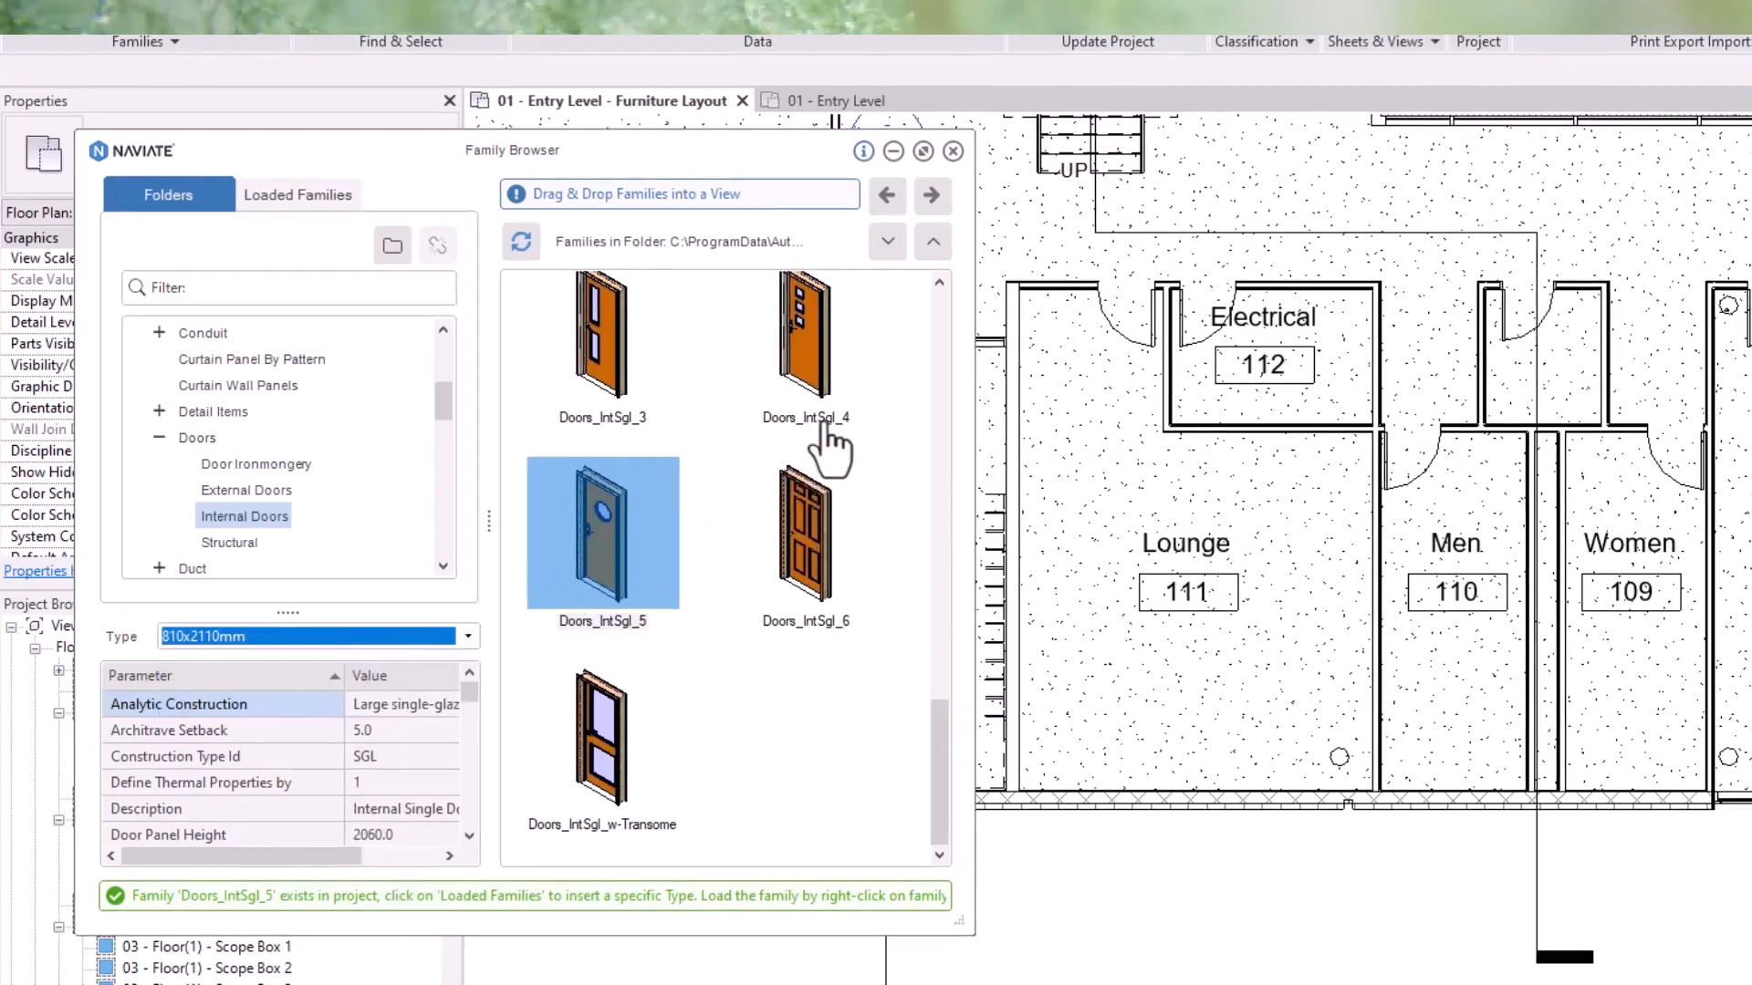
pyautogui.scroll(4, 830, 452)
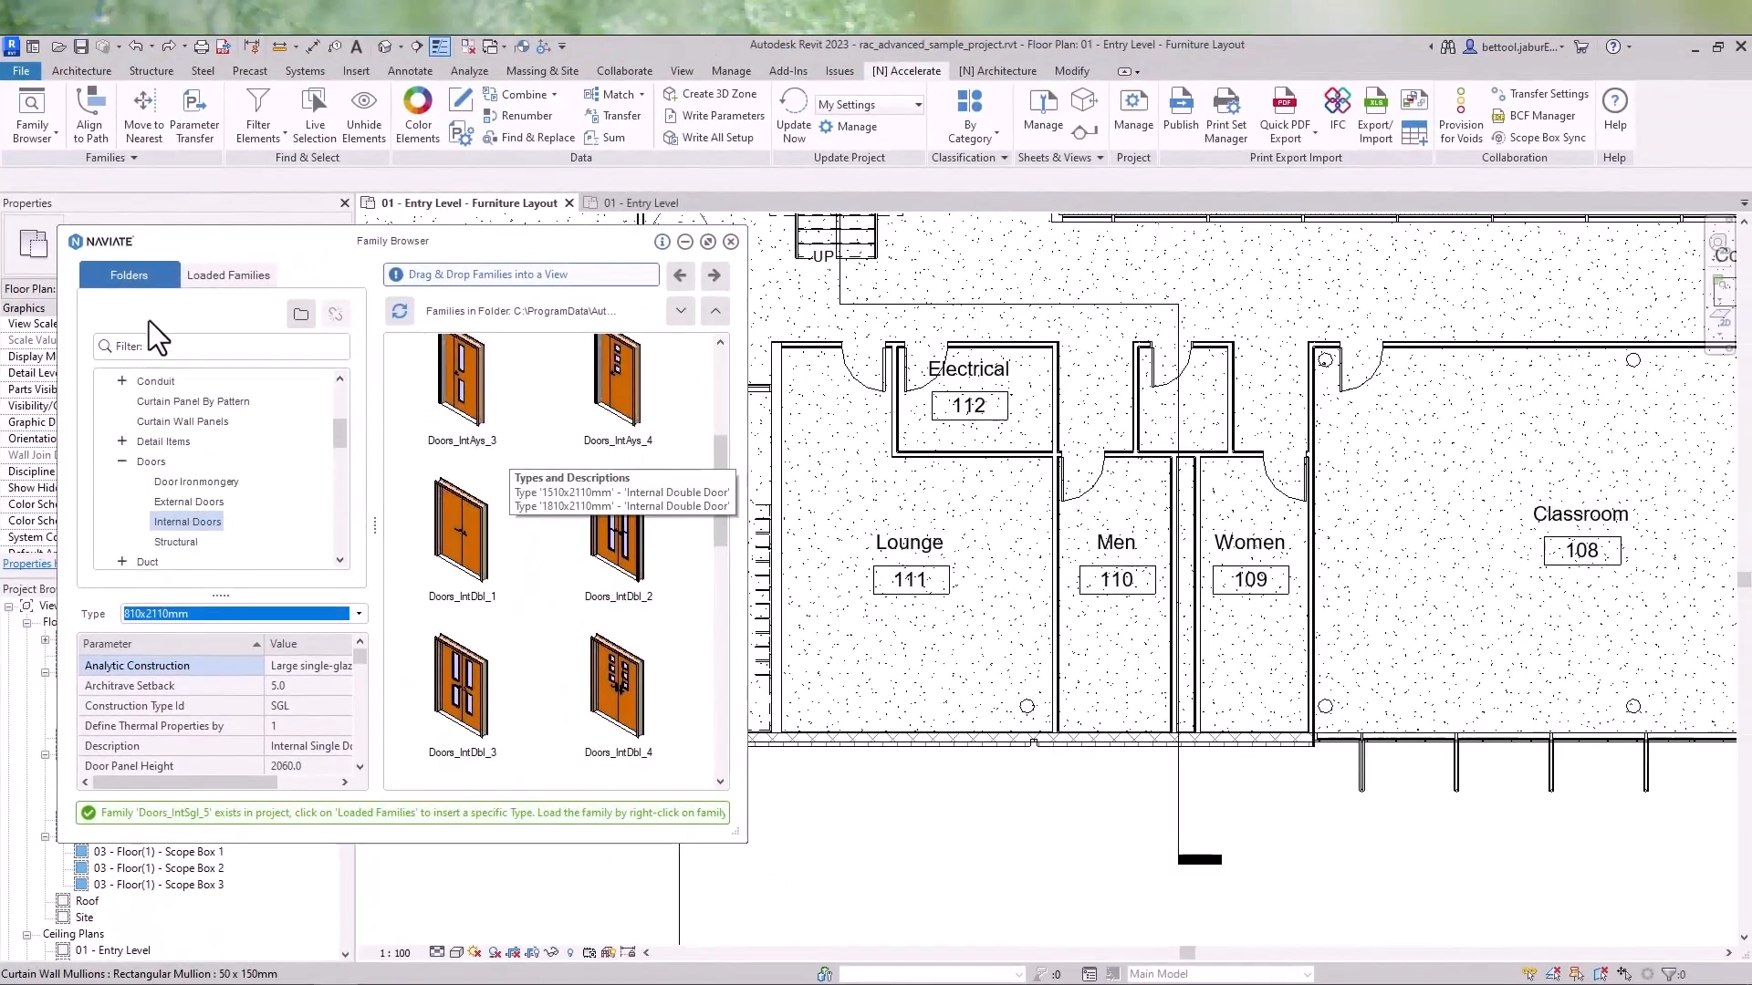
# - Filter the library for sofa and place Furniture_Crescent_Sofa in the Lounge near its upper wall
pyautogui.click(163, 345)
pyautogui.write('sofa')
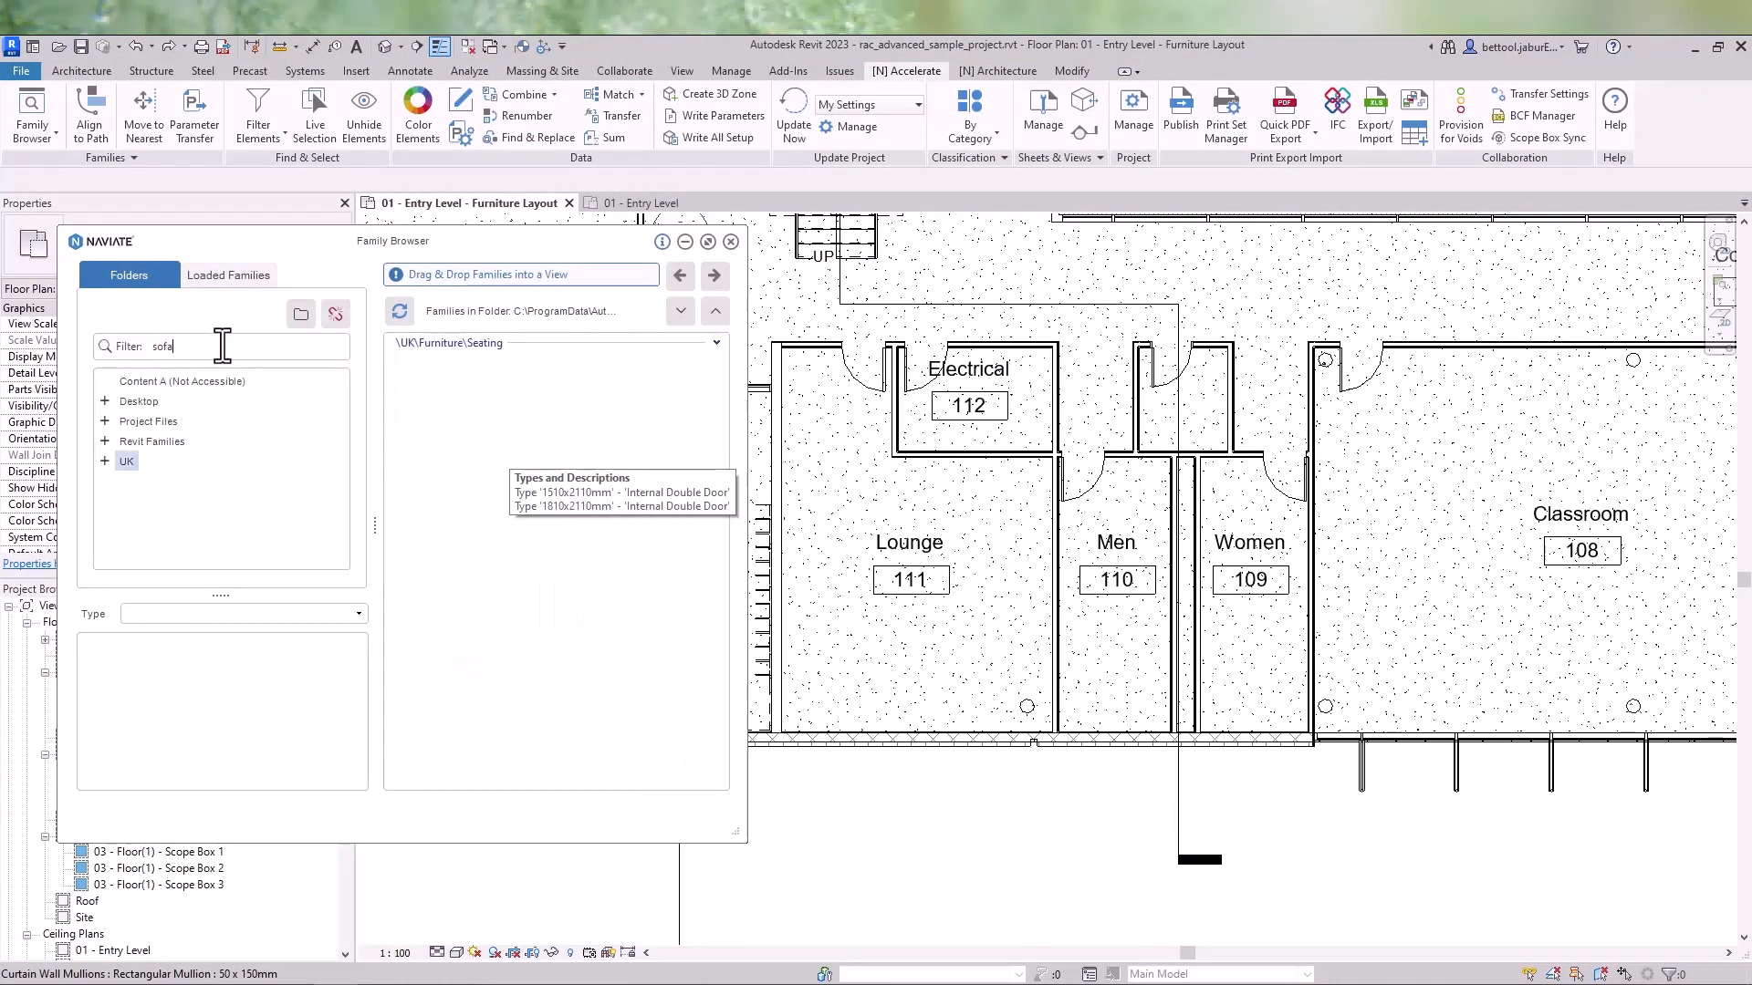
pyautogui.click(717, 343)
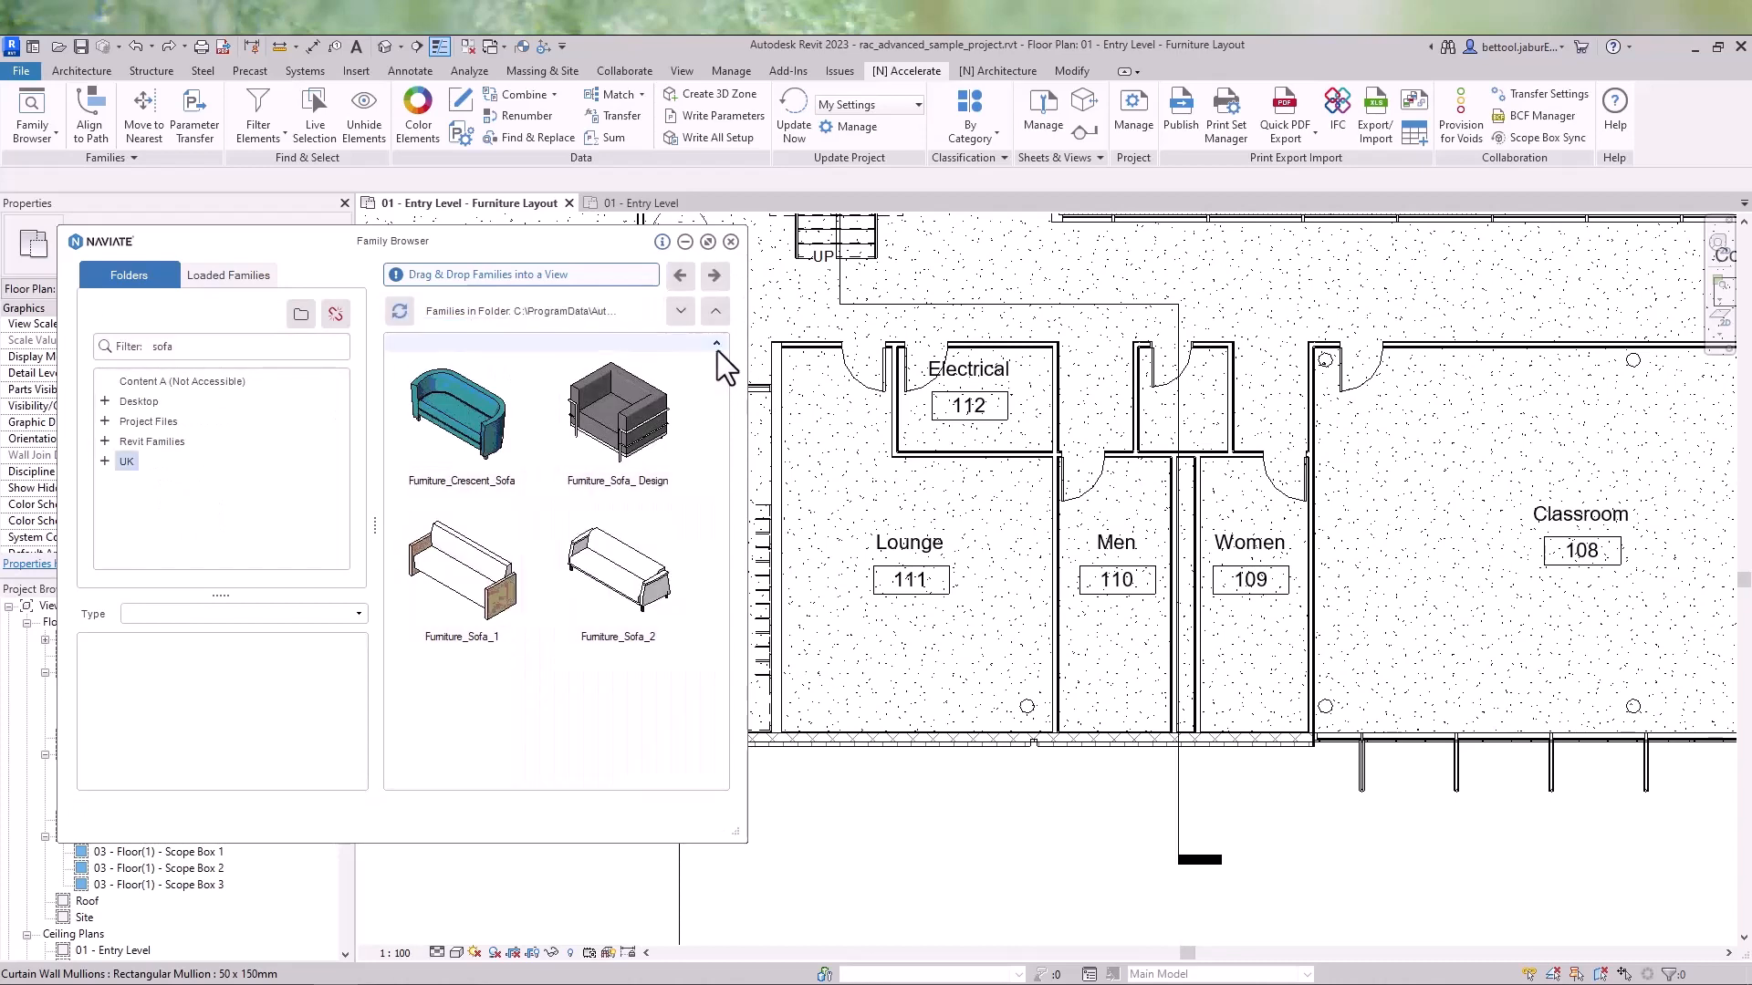
pyautogui.click(495, 440)
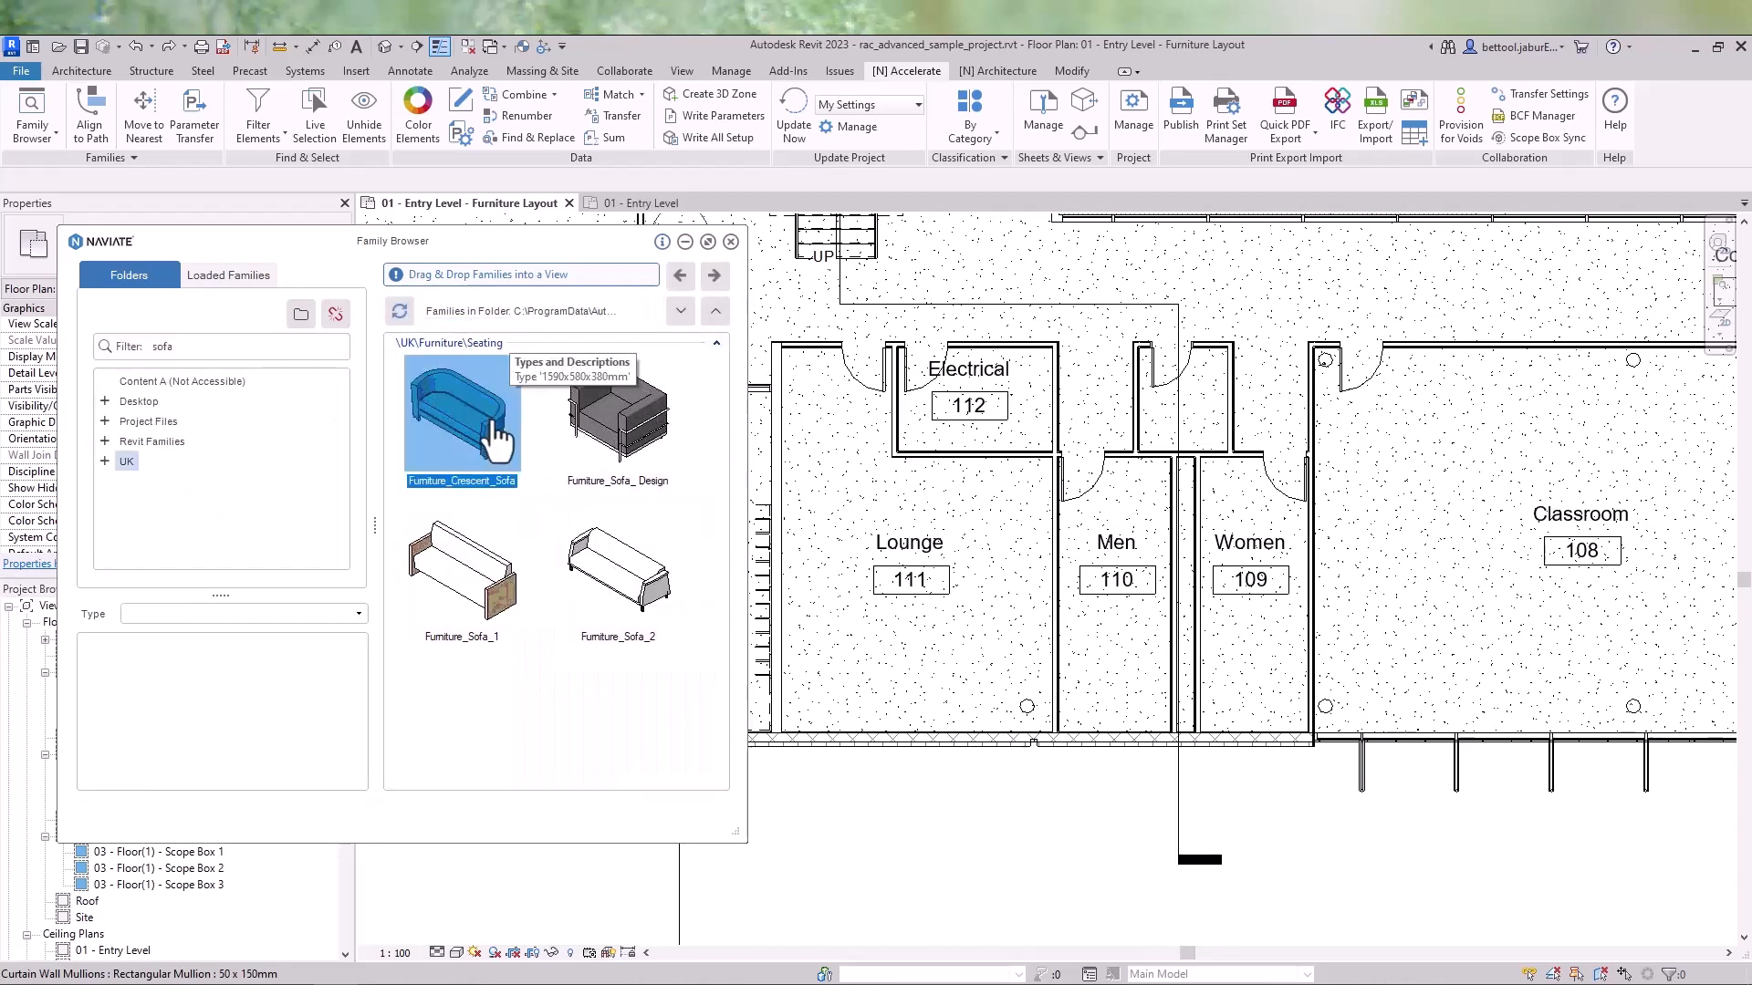
pyautogui.moveTo(909, 483); pyautogui.dragTo(934, 480)
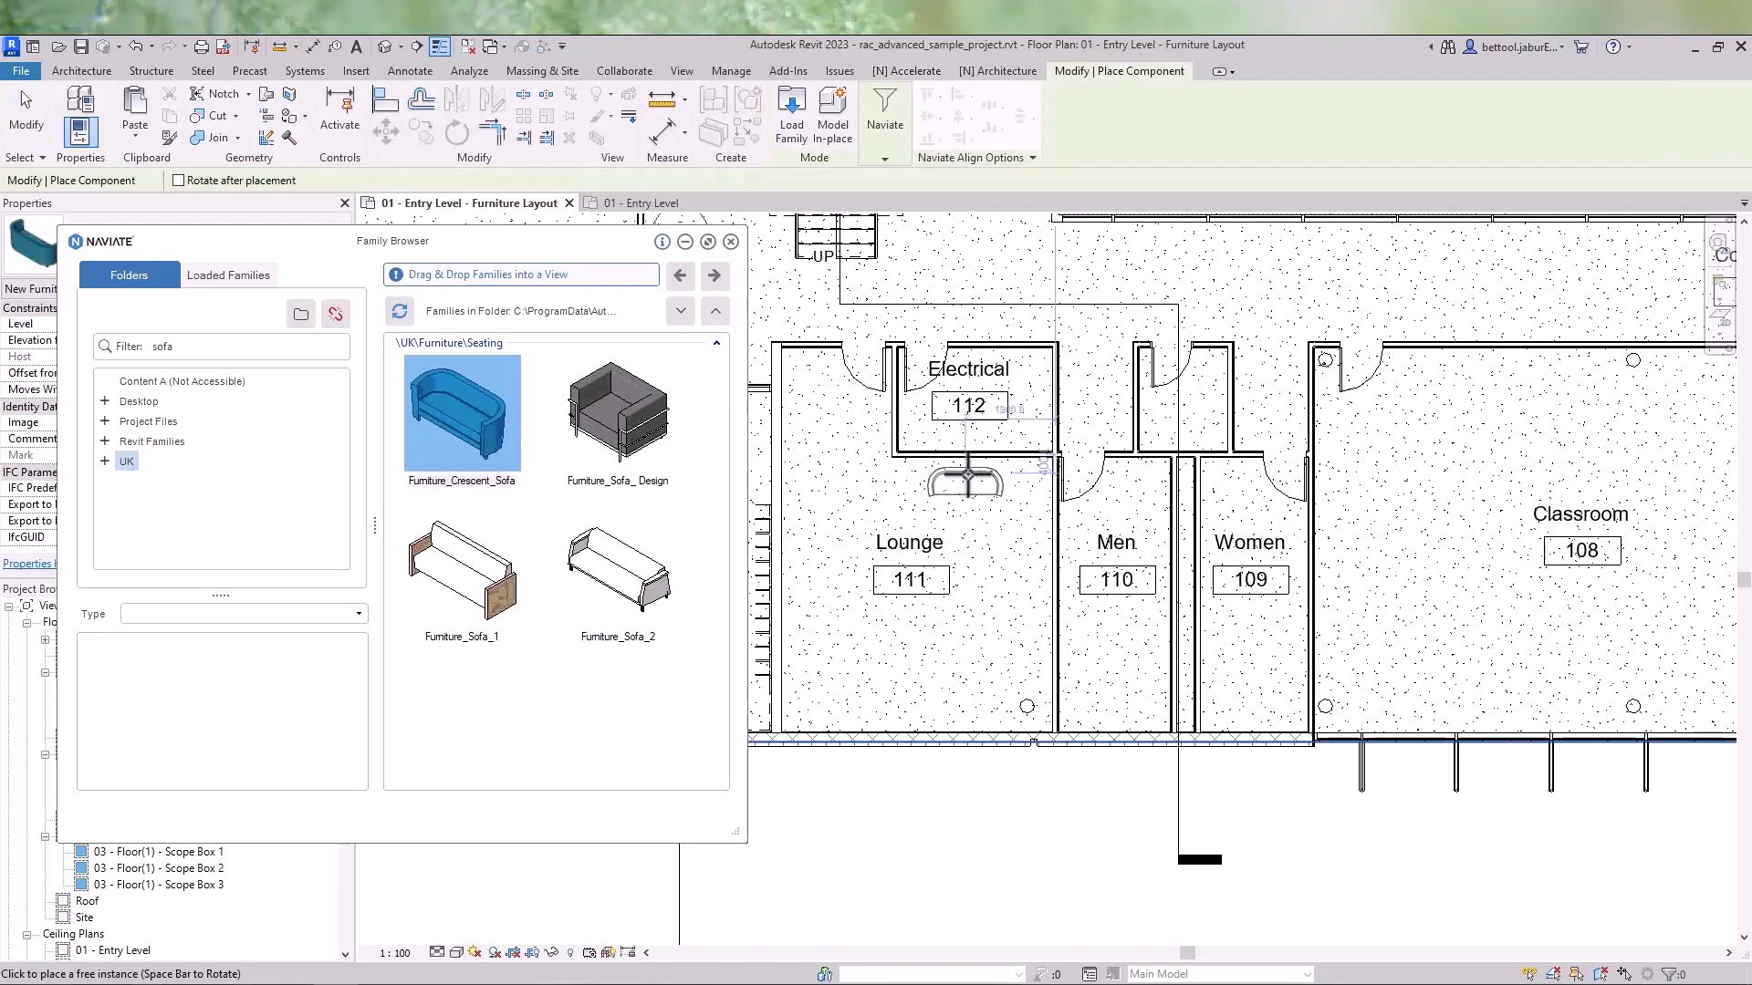
# - Place three Furniture_Sofa_ Design armchairs along the Lounge's east wall
pyautogui.click(639, 425)
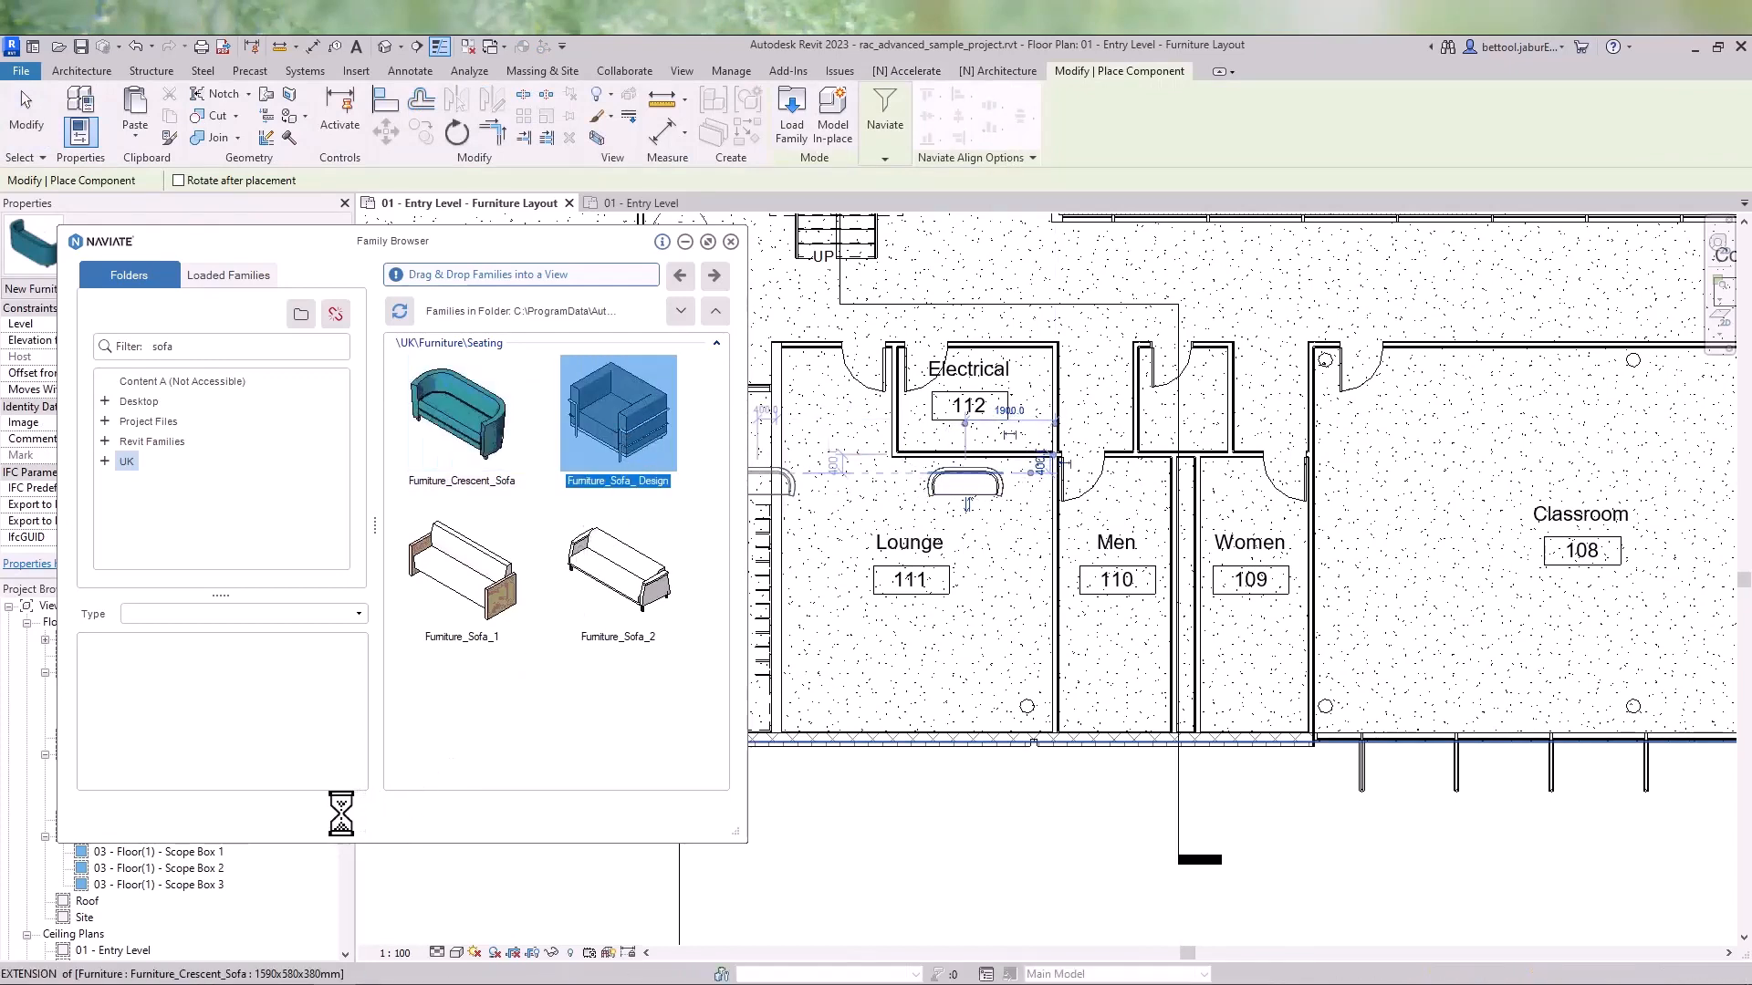
pyautogui.moveTo(606, 423); pyautogui.dragTo(1020, 543)
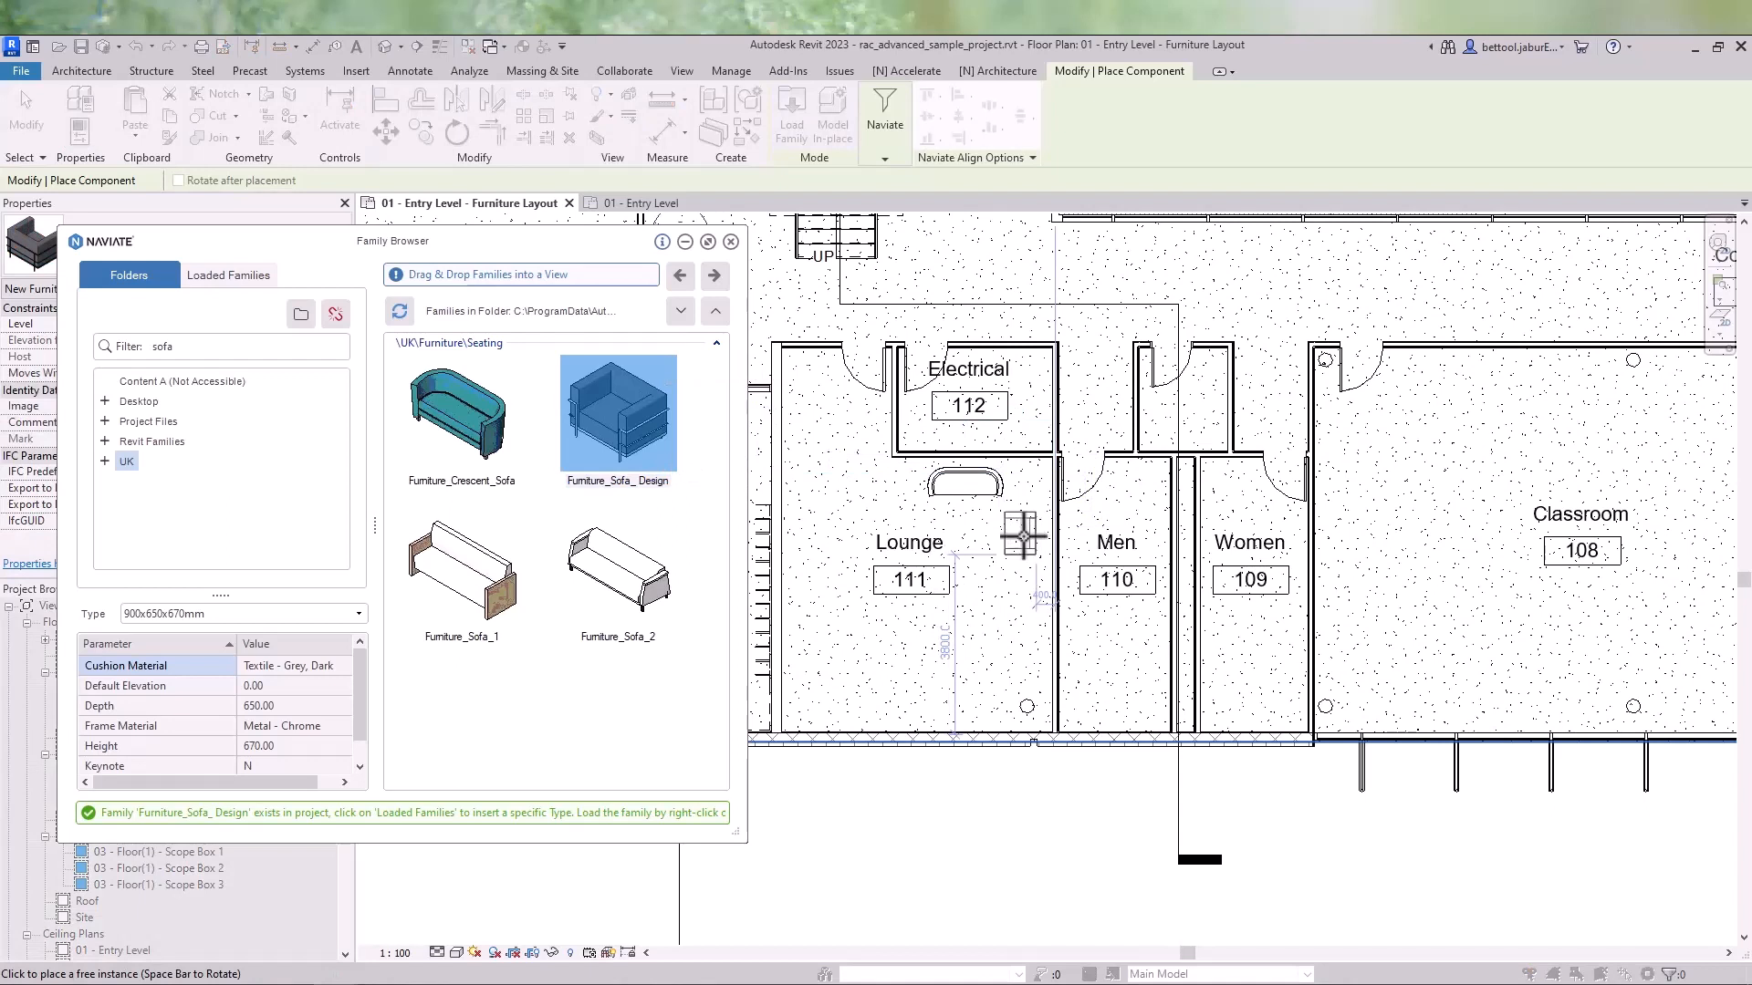
pyautogui.click(1025, 540)
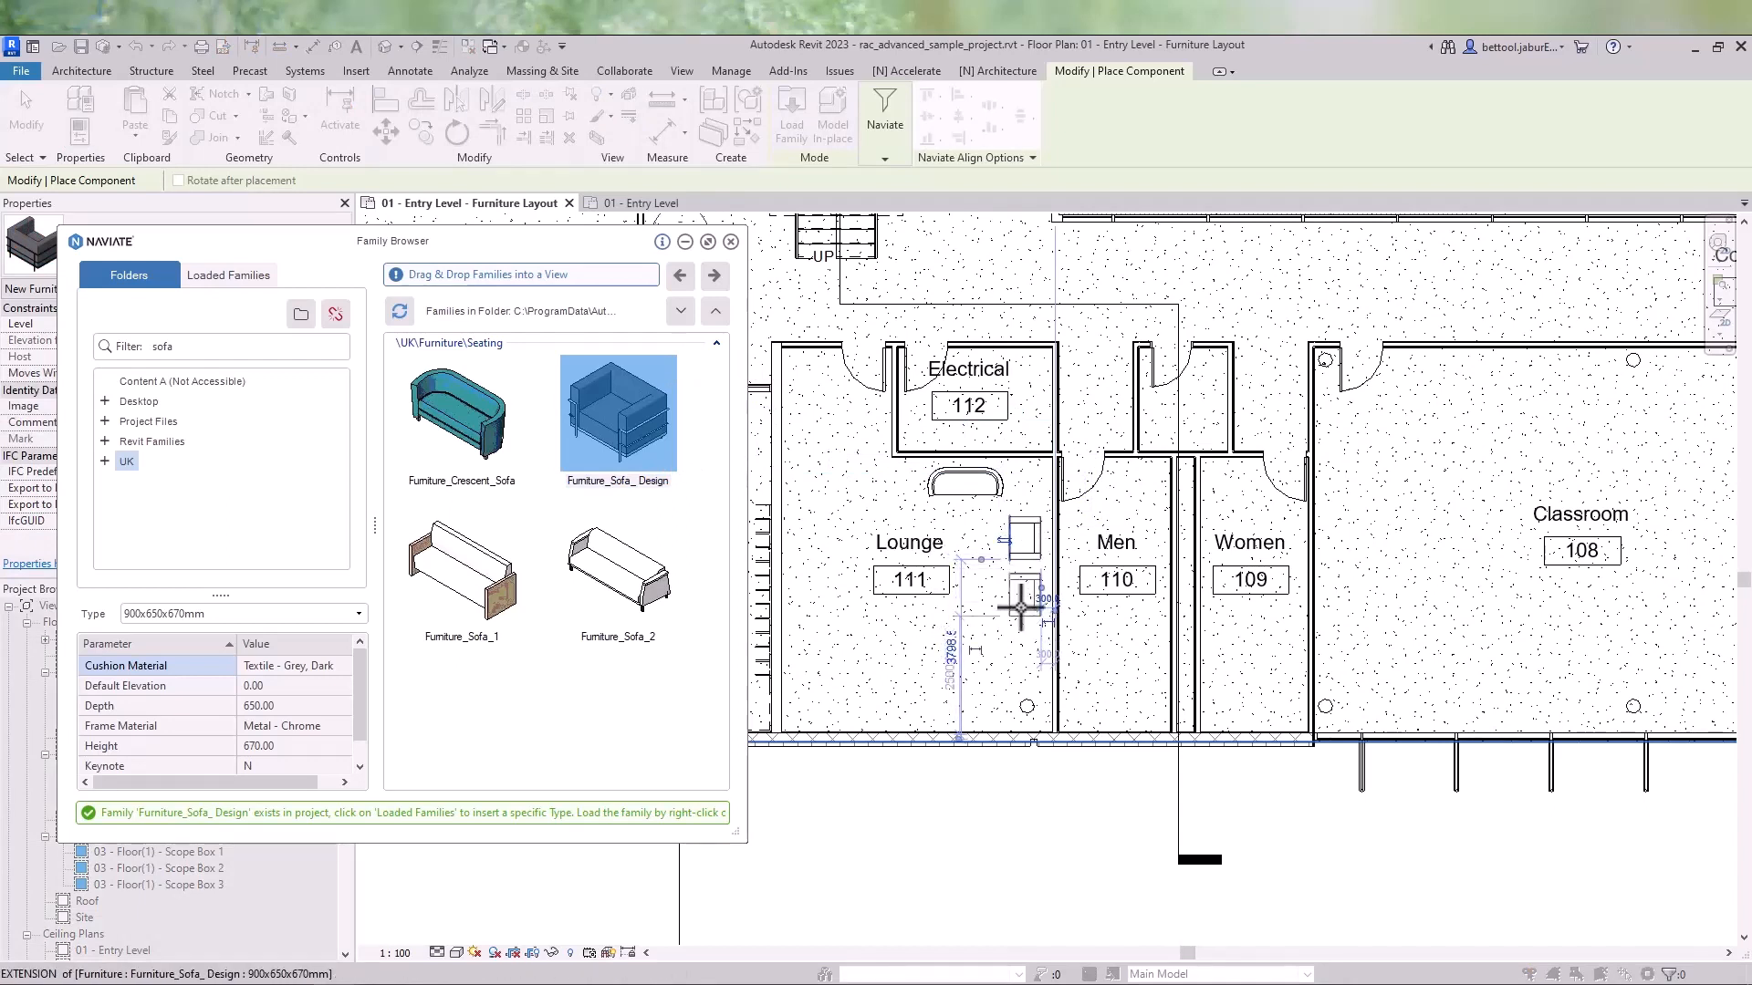
pyautogui.click(1026, 666)
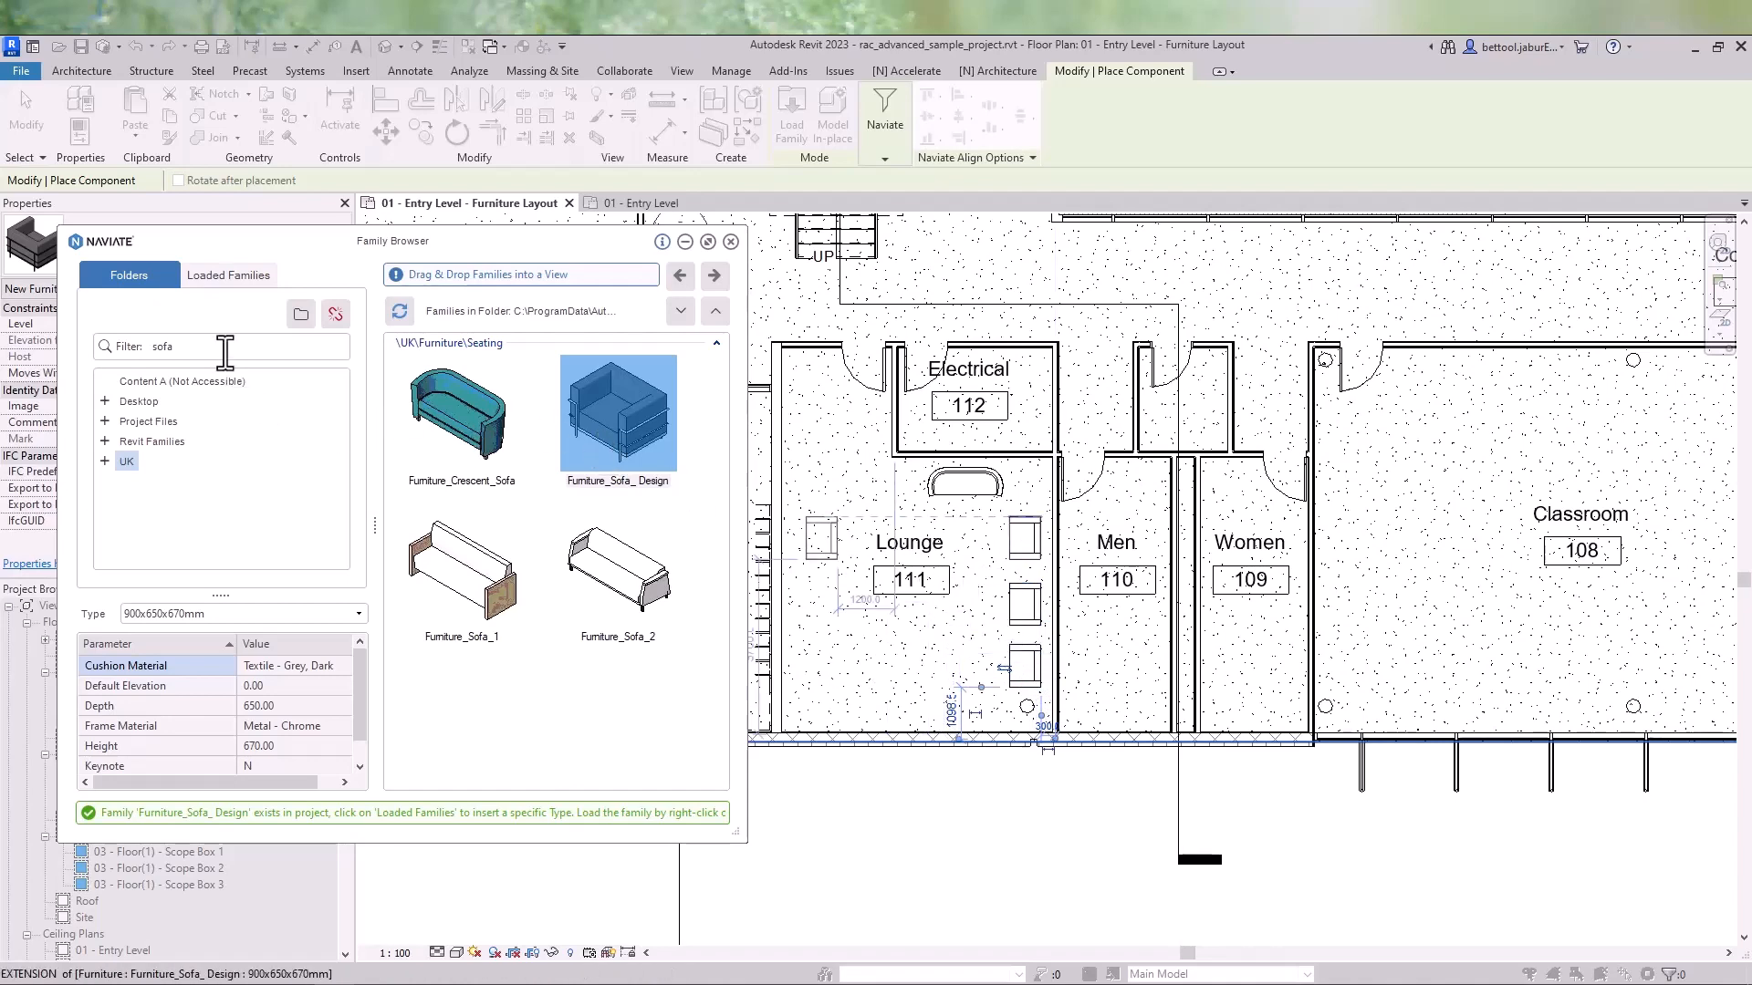
# - Filter for table and place Furniture_Table_Coffee_2 in the Lounge beside the crescent sofa
pyautogui.moveTo(204, 349); pyautogui.dragTo(98, 350)
pyautogui.write('table')
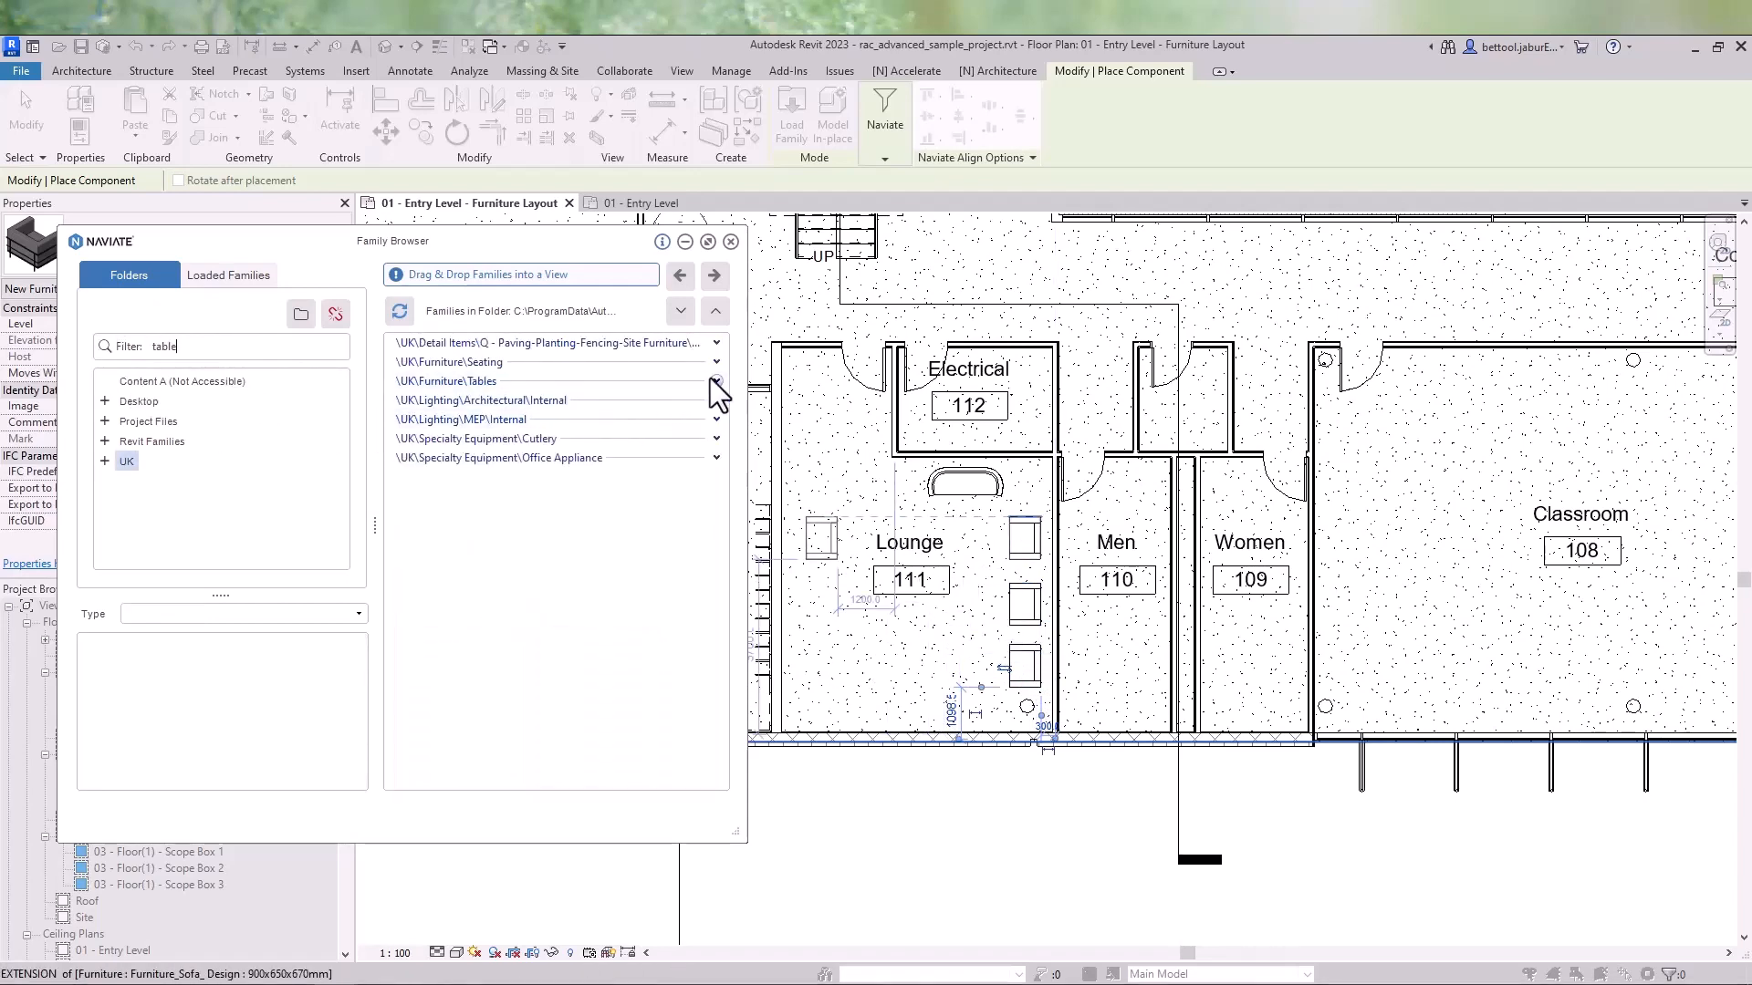
pyautogui.click(711, 382)
pyautogui.scroll(-2, 682, 437)
pyautogui.click(492, 639)
pyautogui.moveTo(493, 639); pyautogui.dragTo(923, 545)
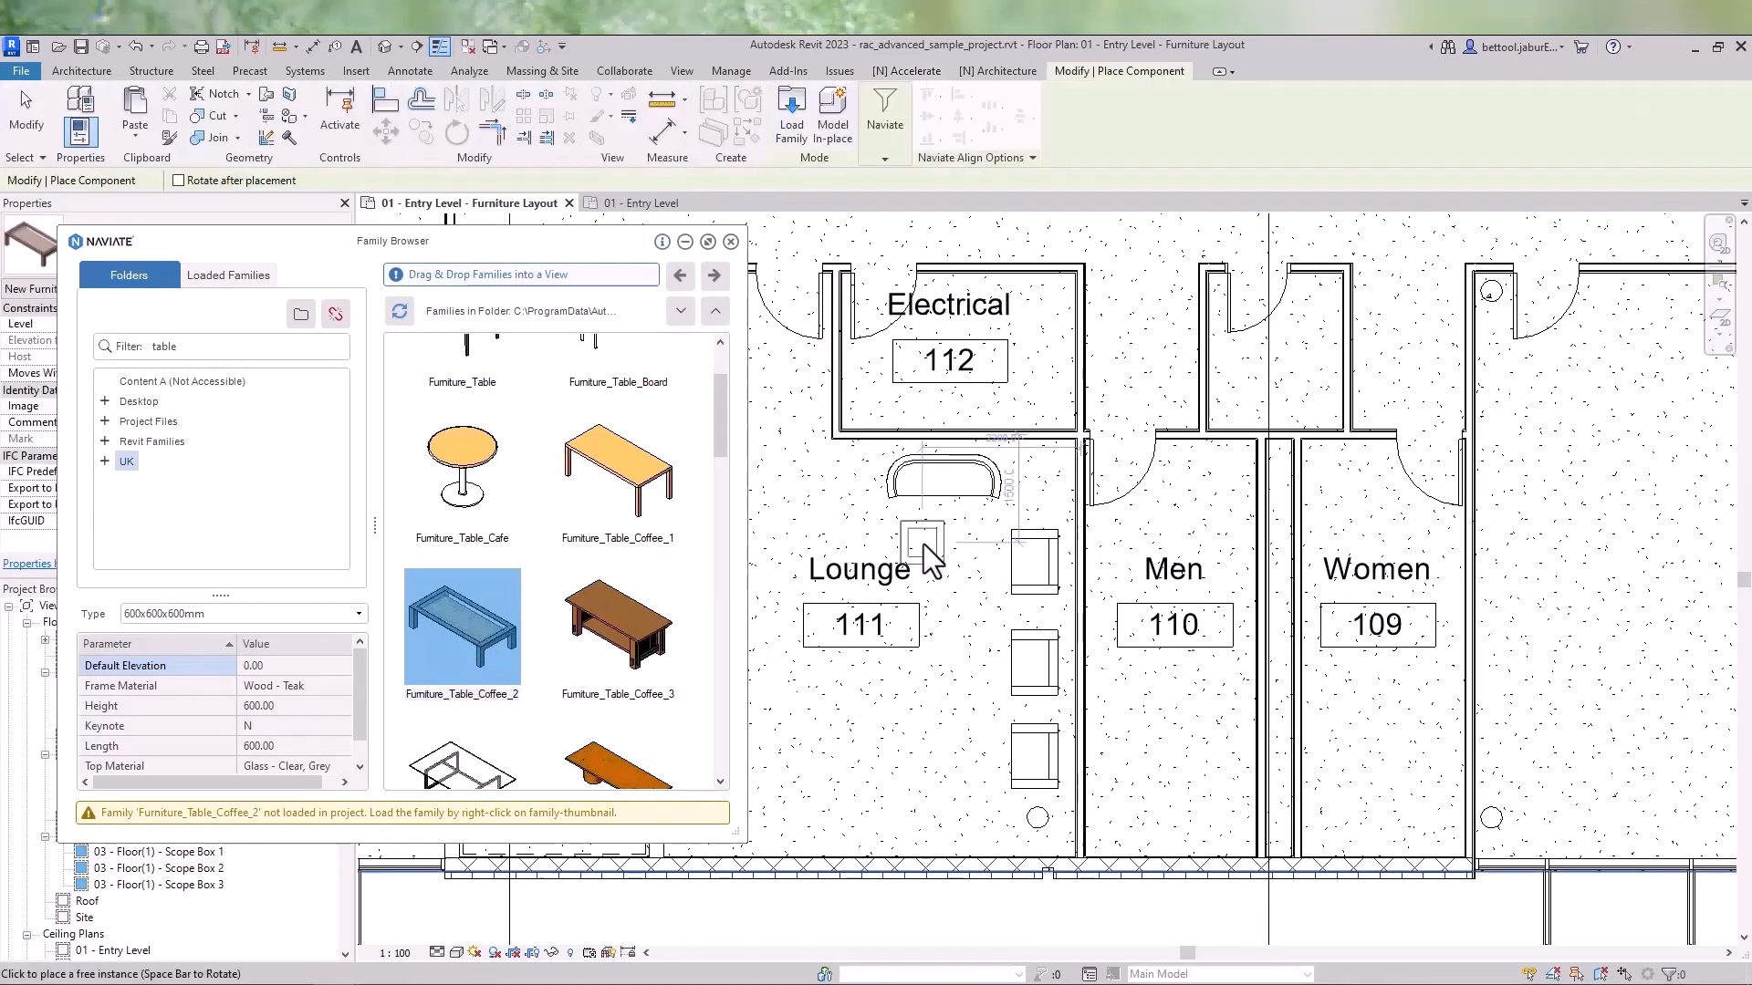
pyautogui.click(1038, 480)
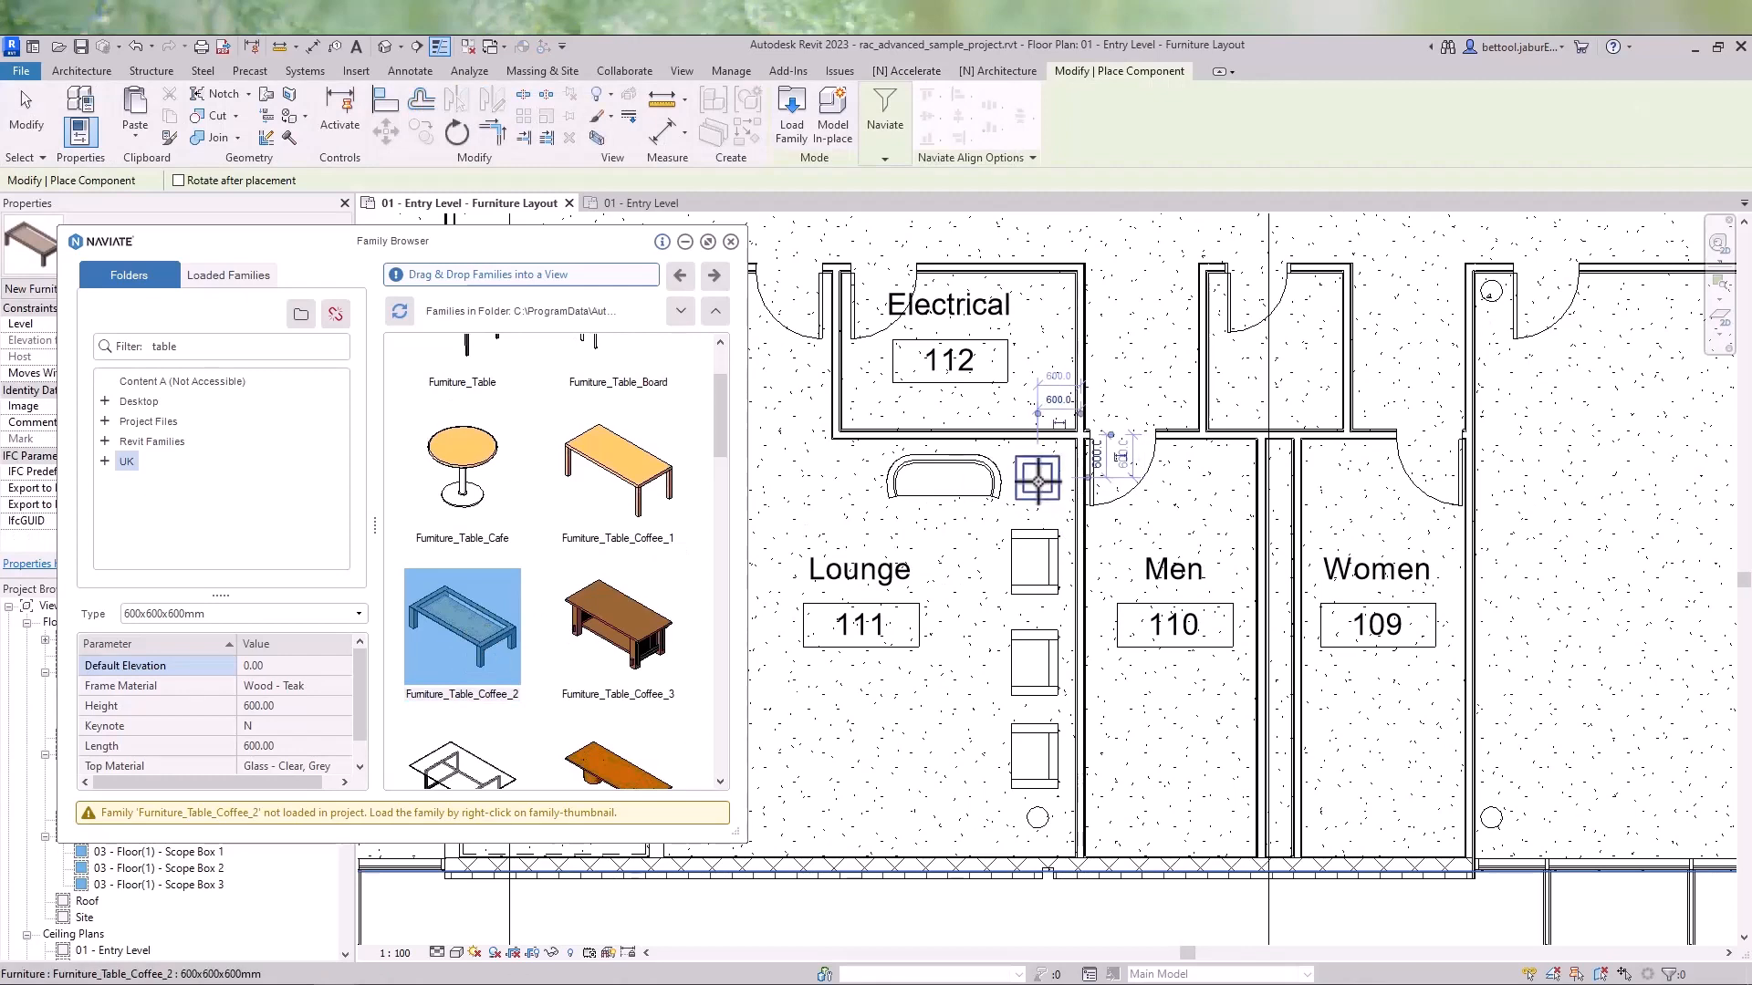
pyautogui.press('Escape')
pyautogui.press('Escape')
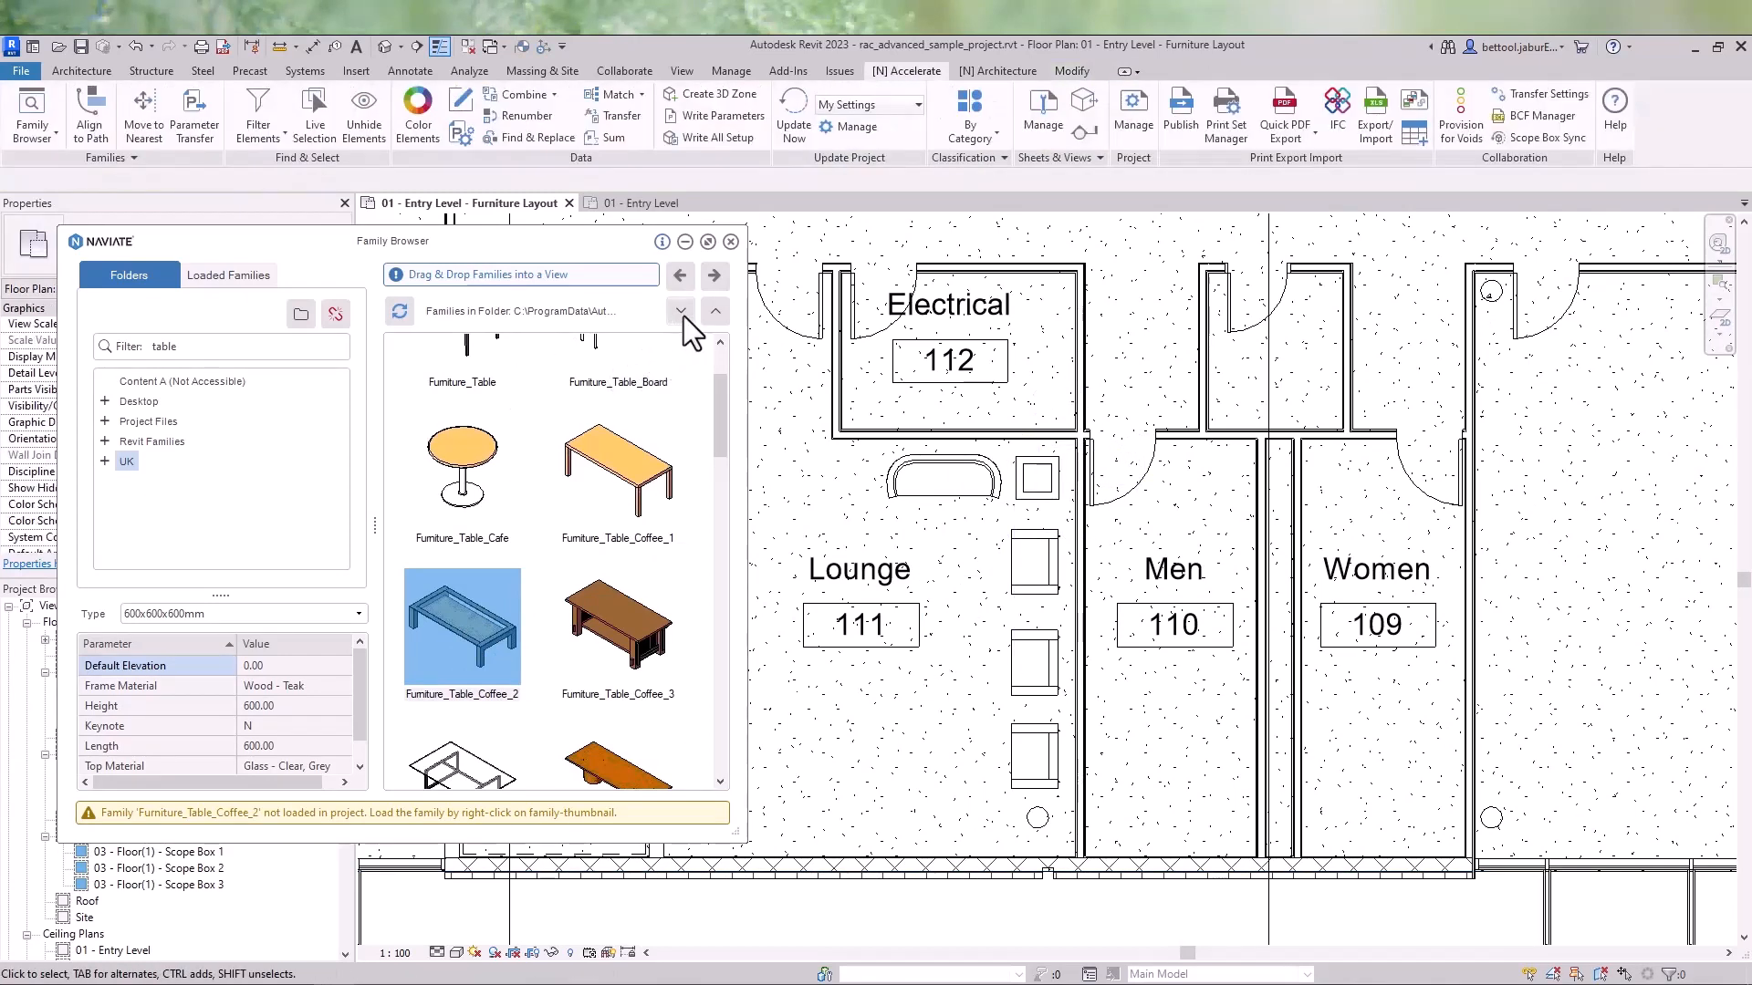
# - Browse the Family Browser's recent folder history, adjust its panel, and close the Family Browser
pyautogui.click(715, 311)
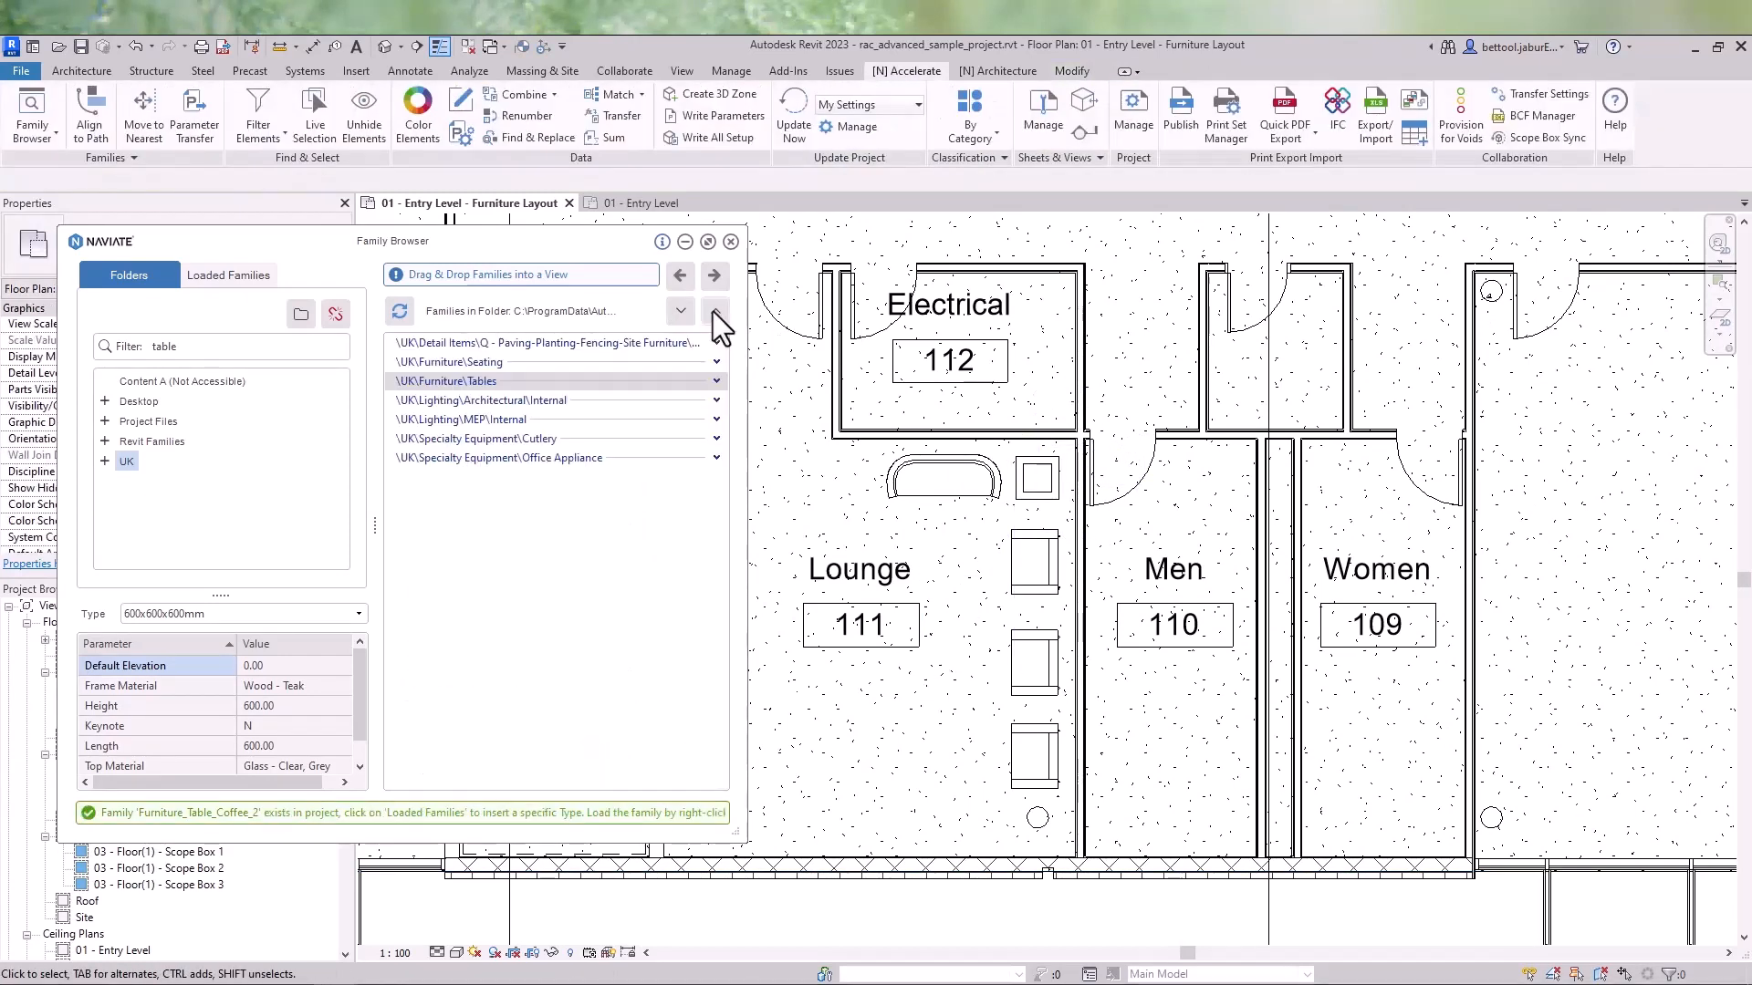
pyautogui.click(682, 310)
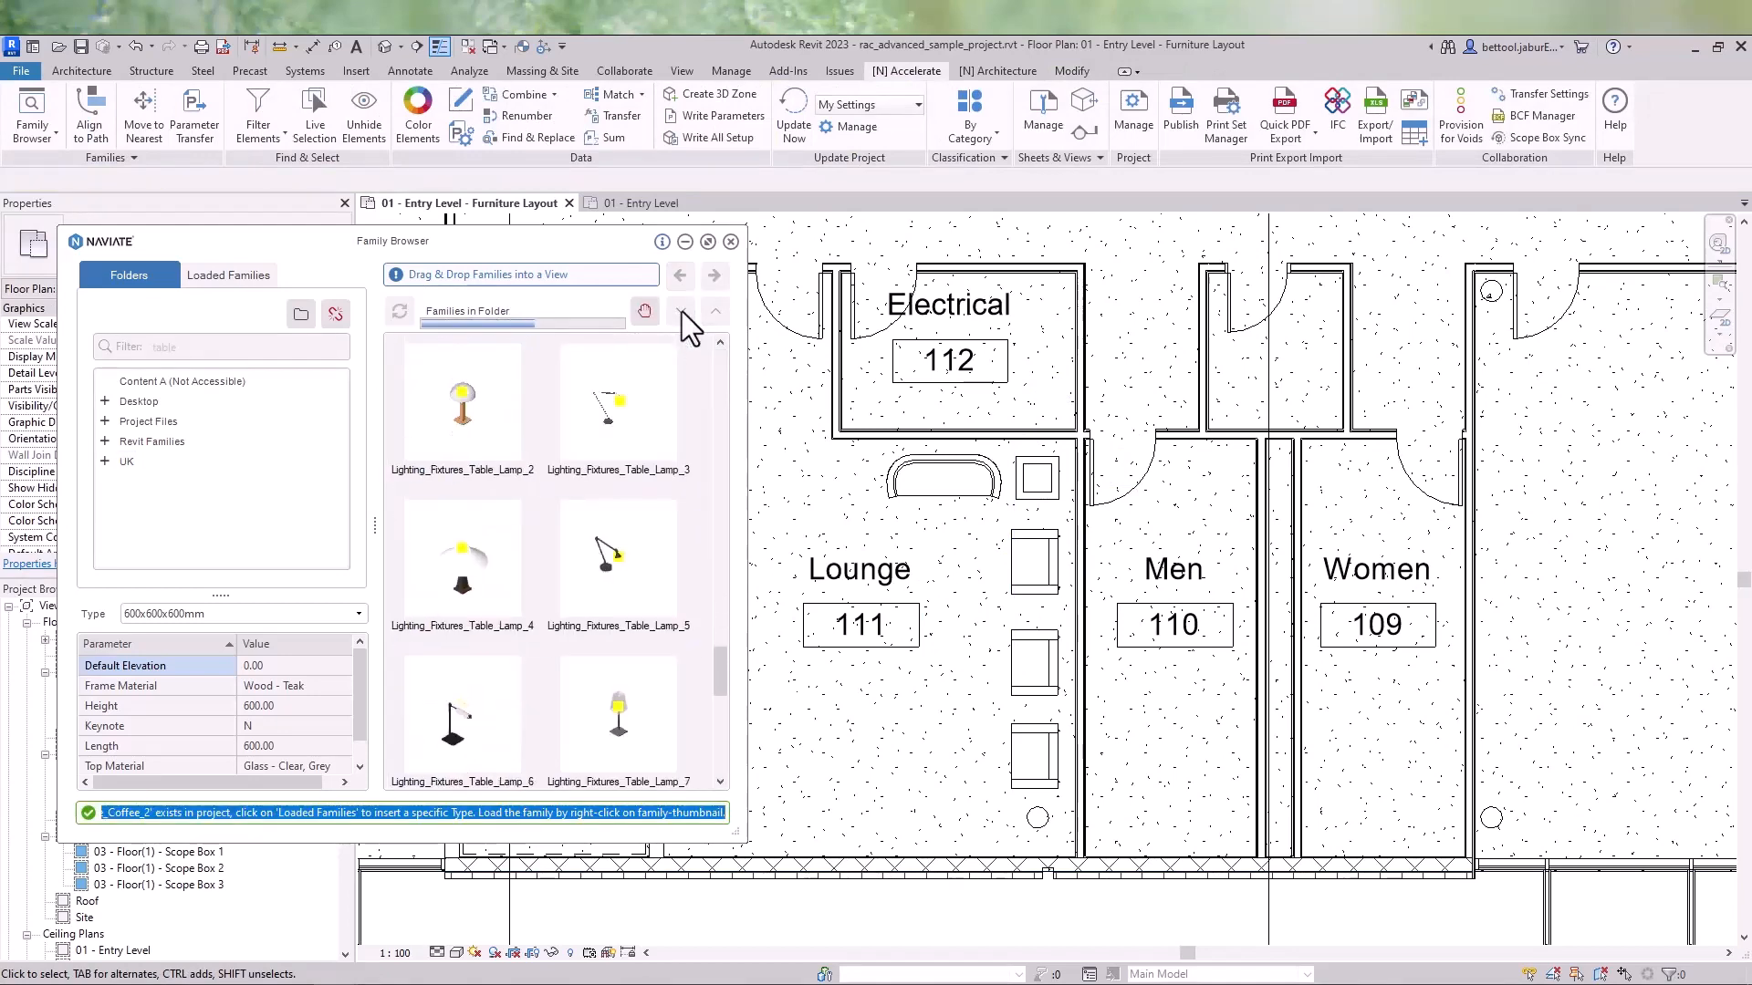
pyautogui.click(686, 281)
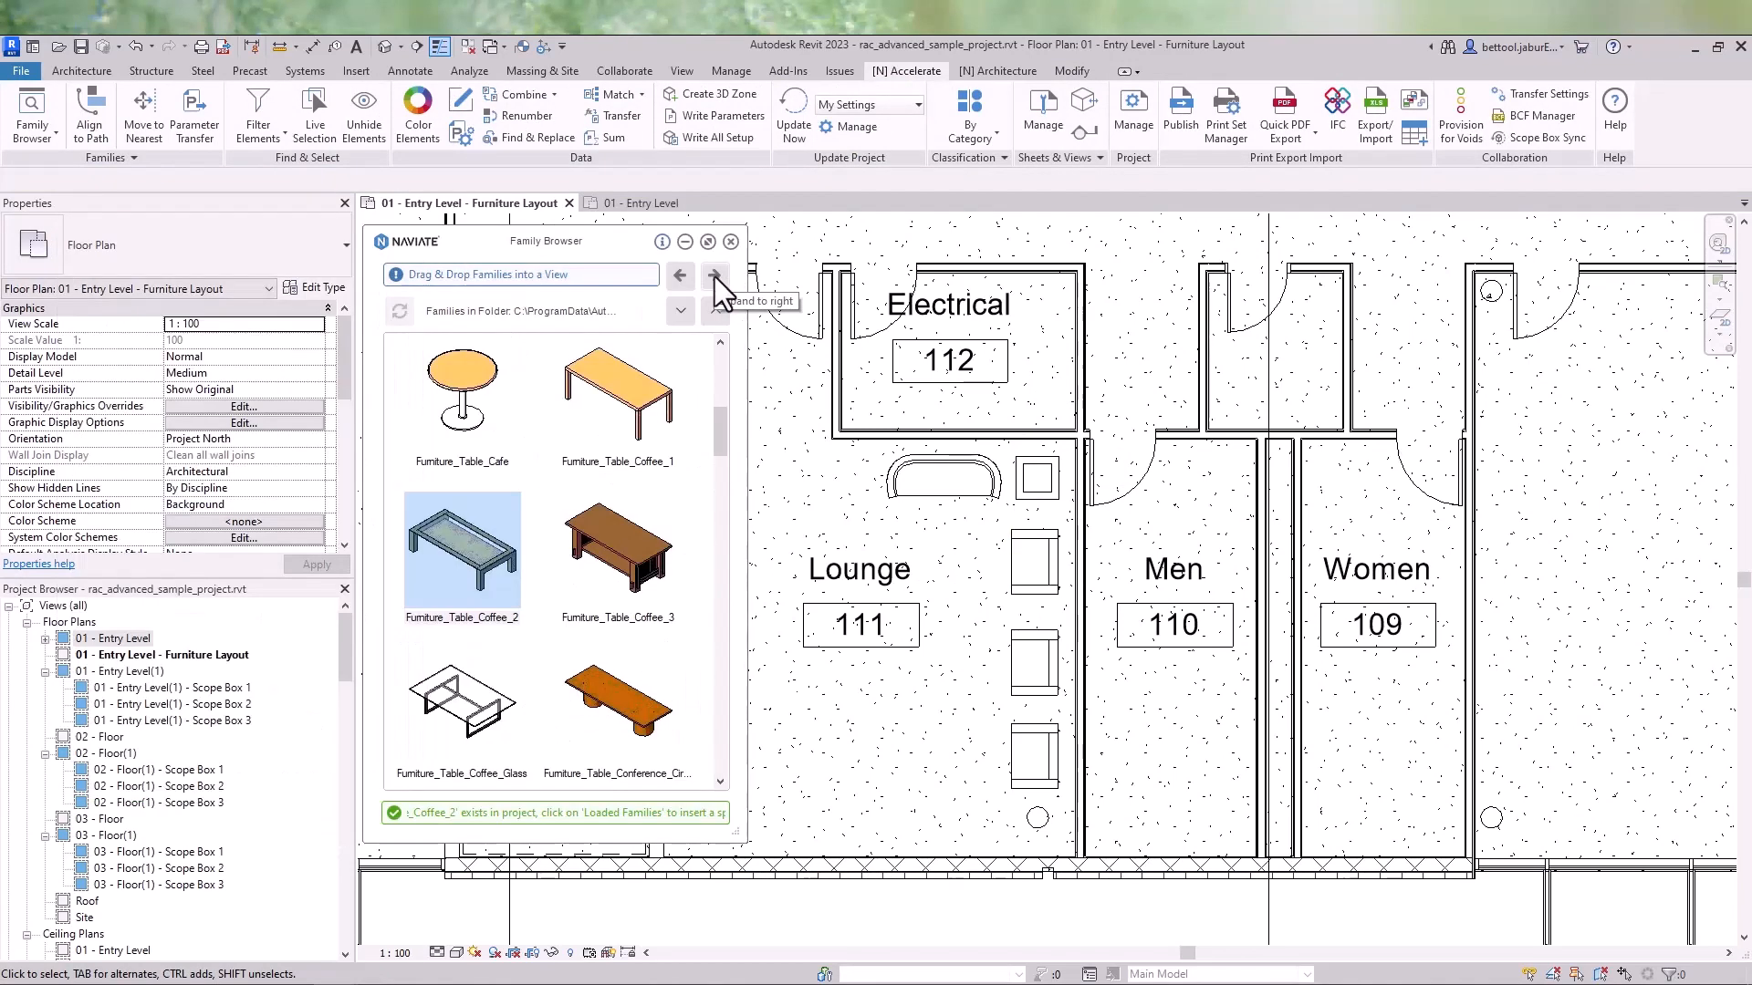
pyautogui.click(715, 277)
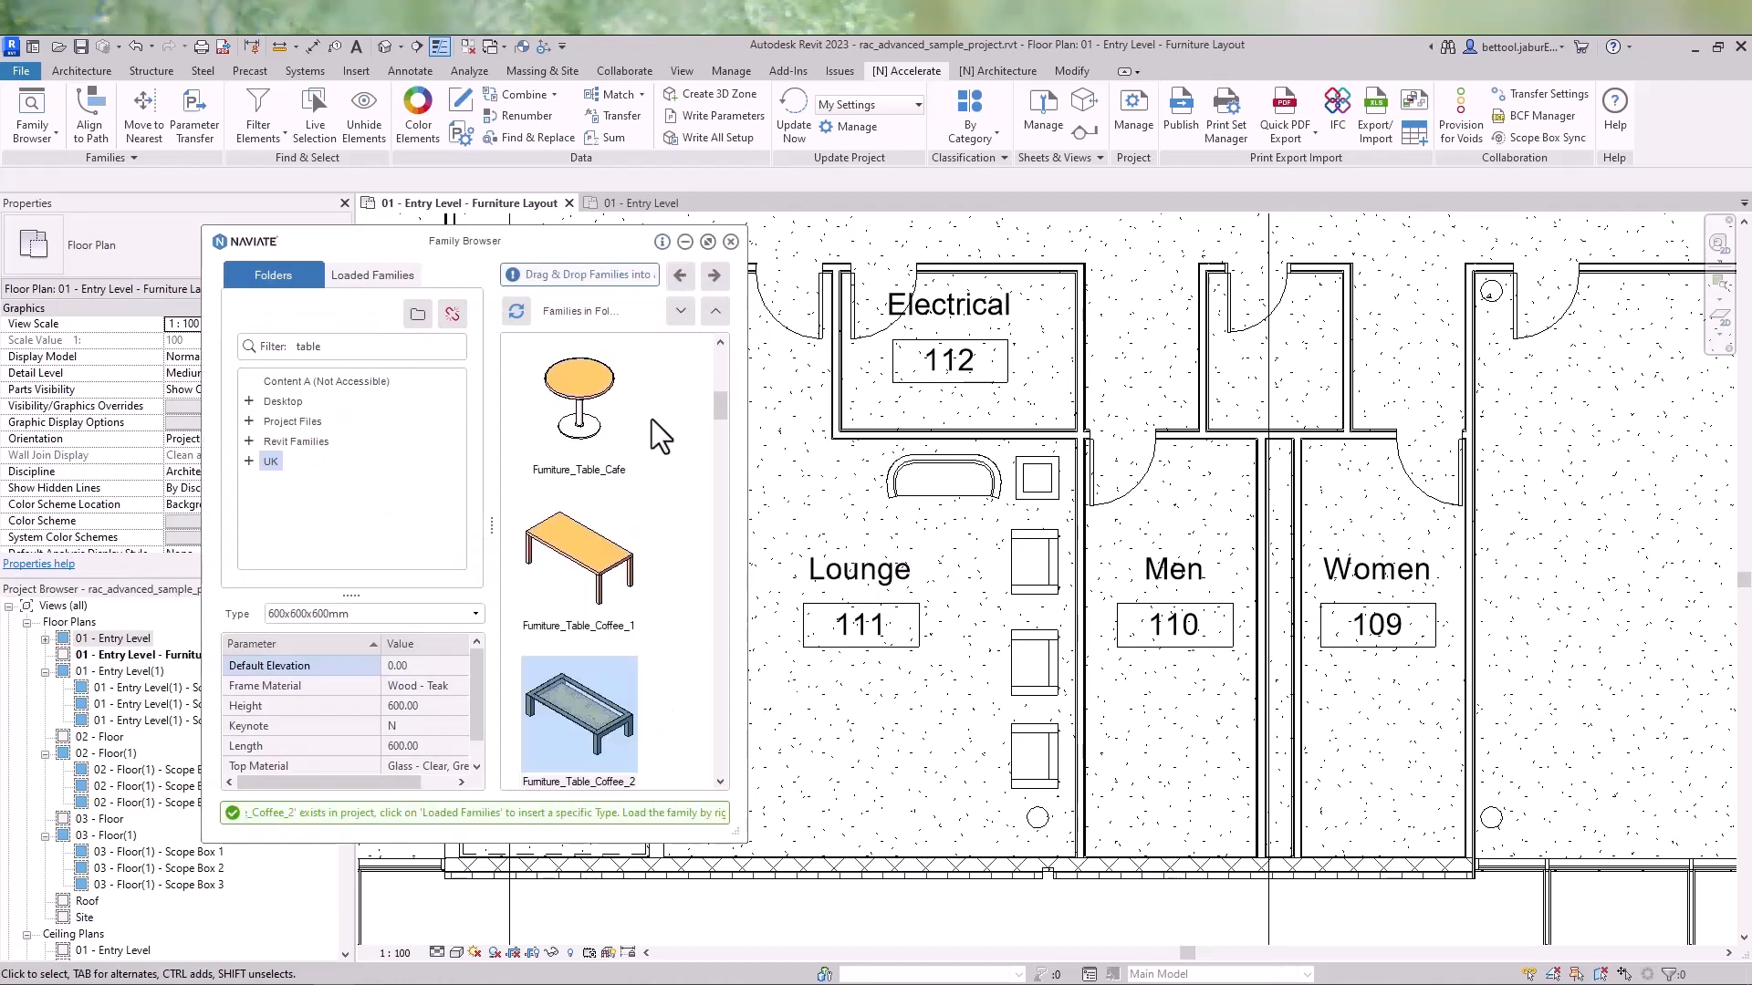
pyautogui.click(732, 242)
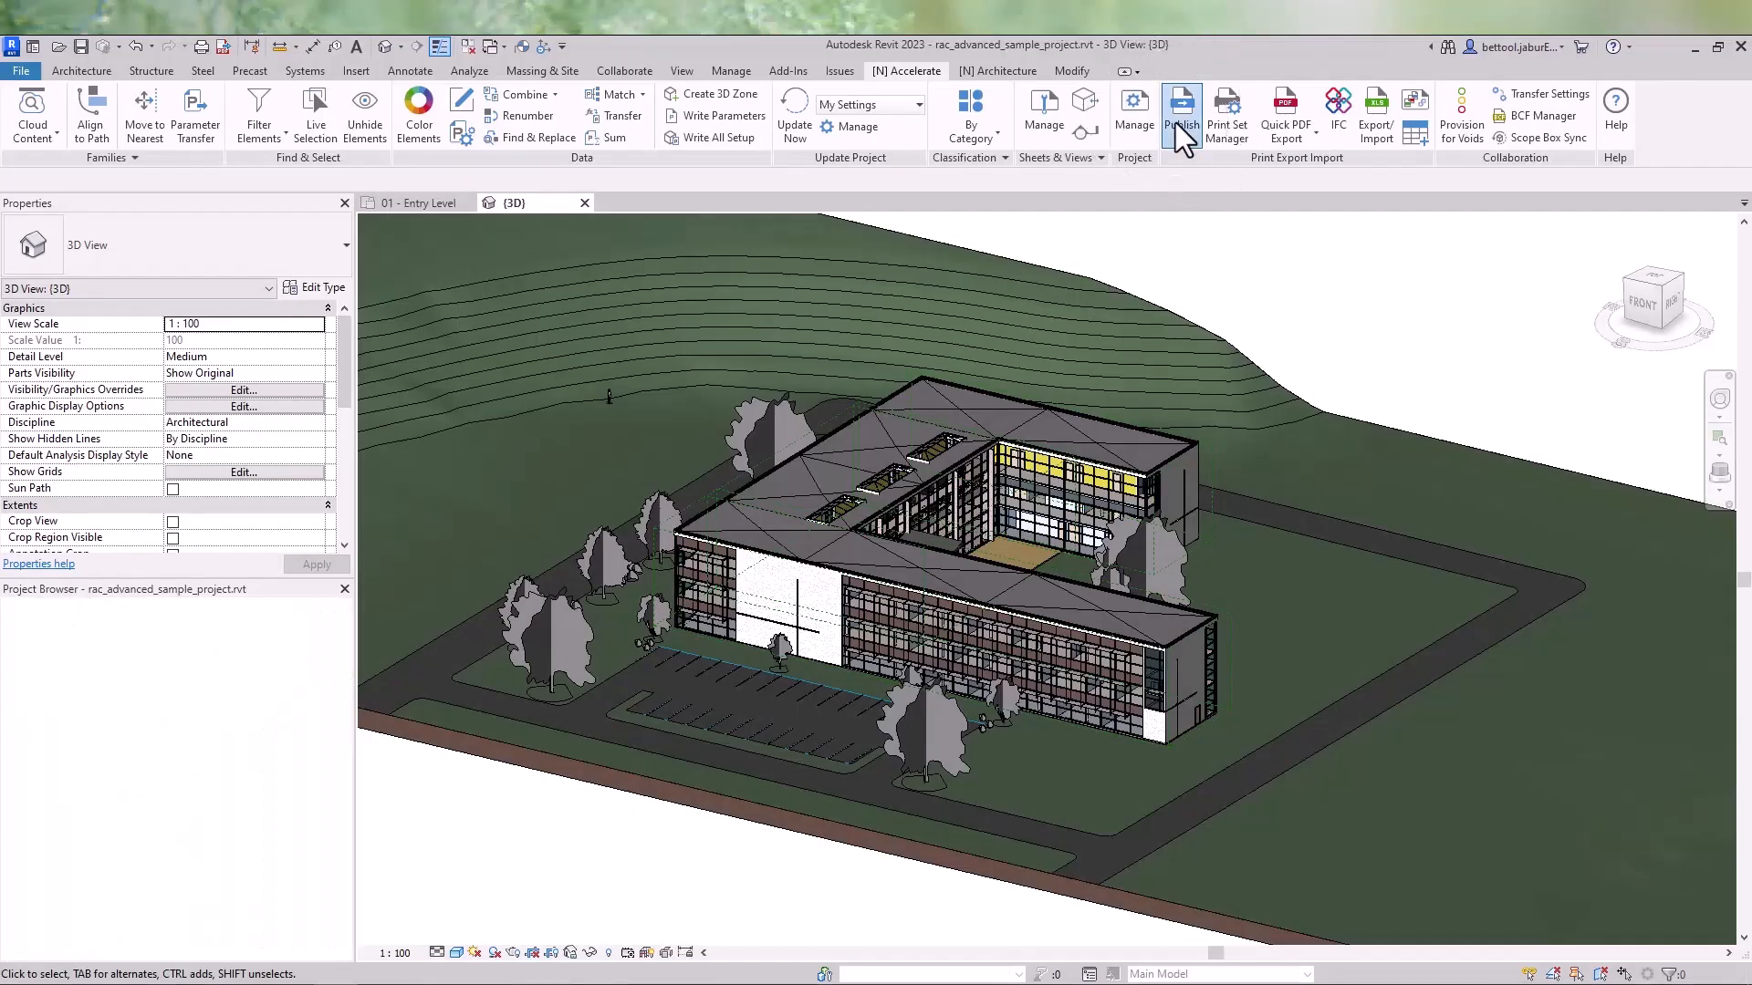
# - Open Publish and save the current setting under the new name DWG, IFC, PDF
pyautogui.click(1179, 118)
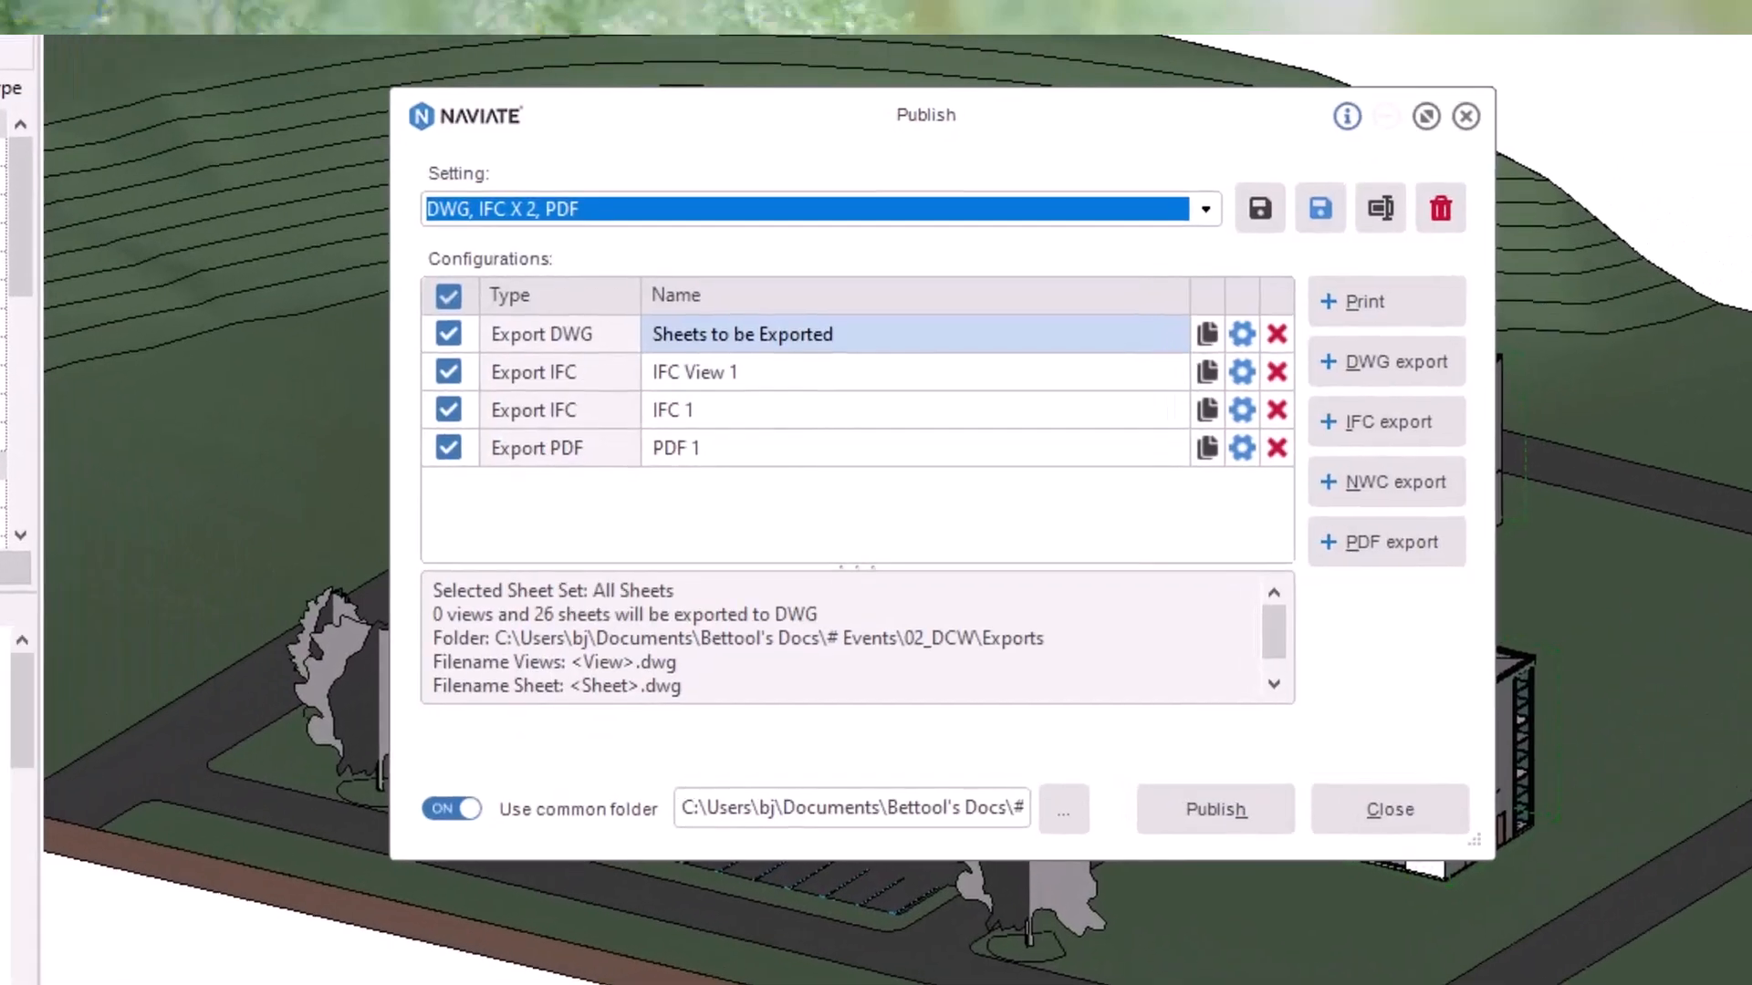
pyautogui.click(1319, 209)
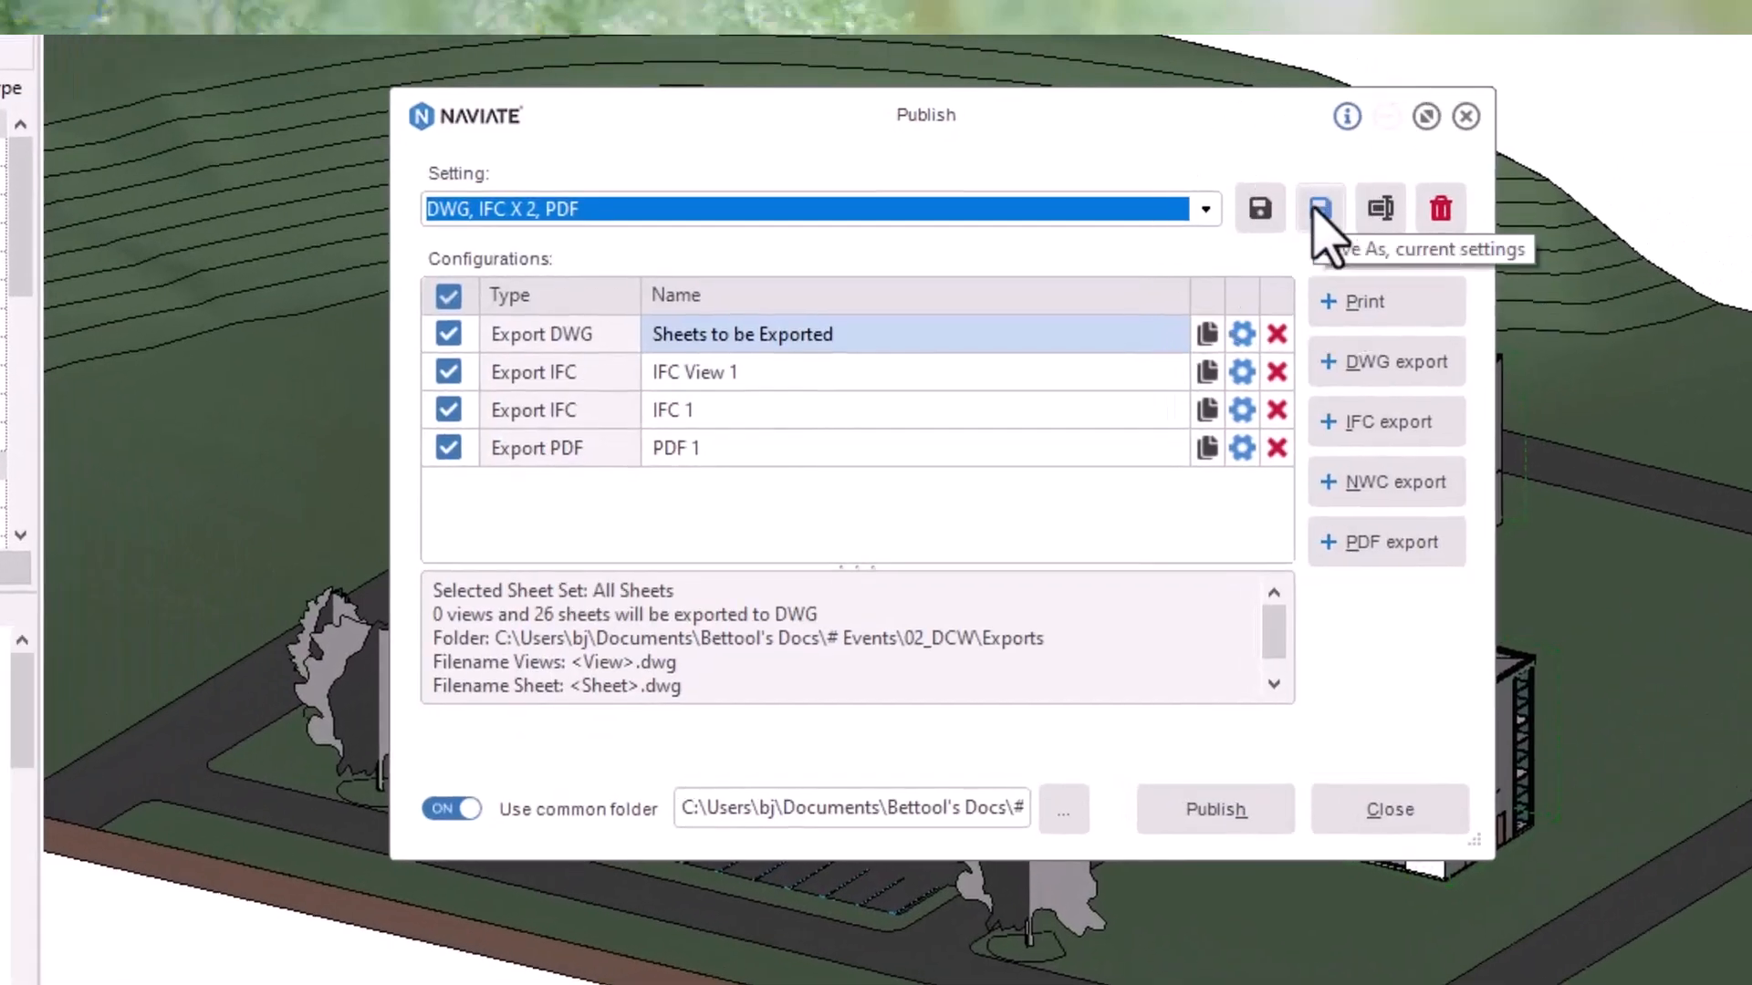
pyautogui.write('DWG')
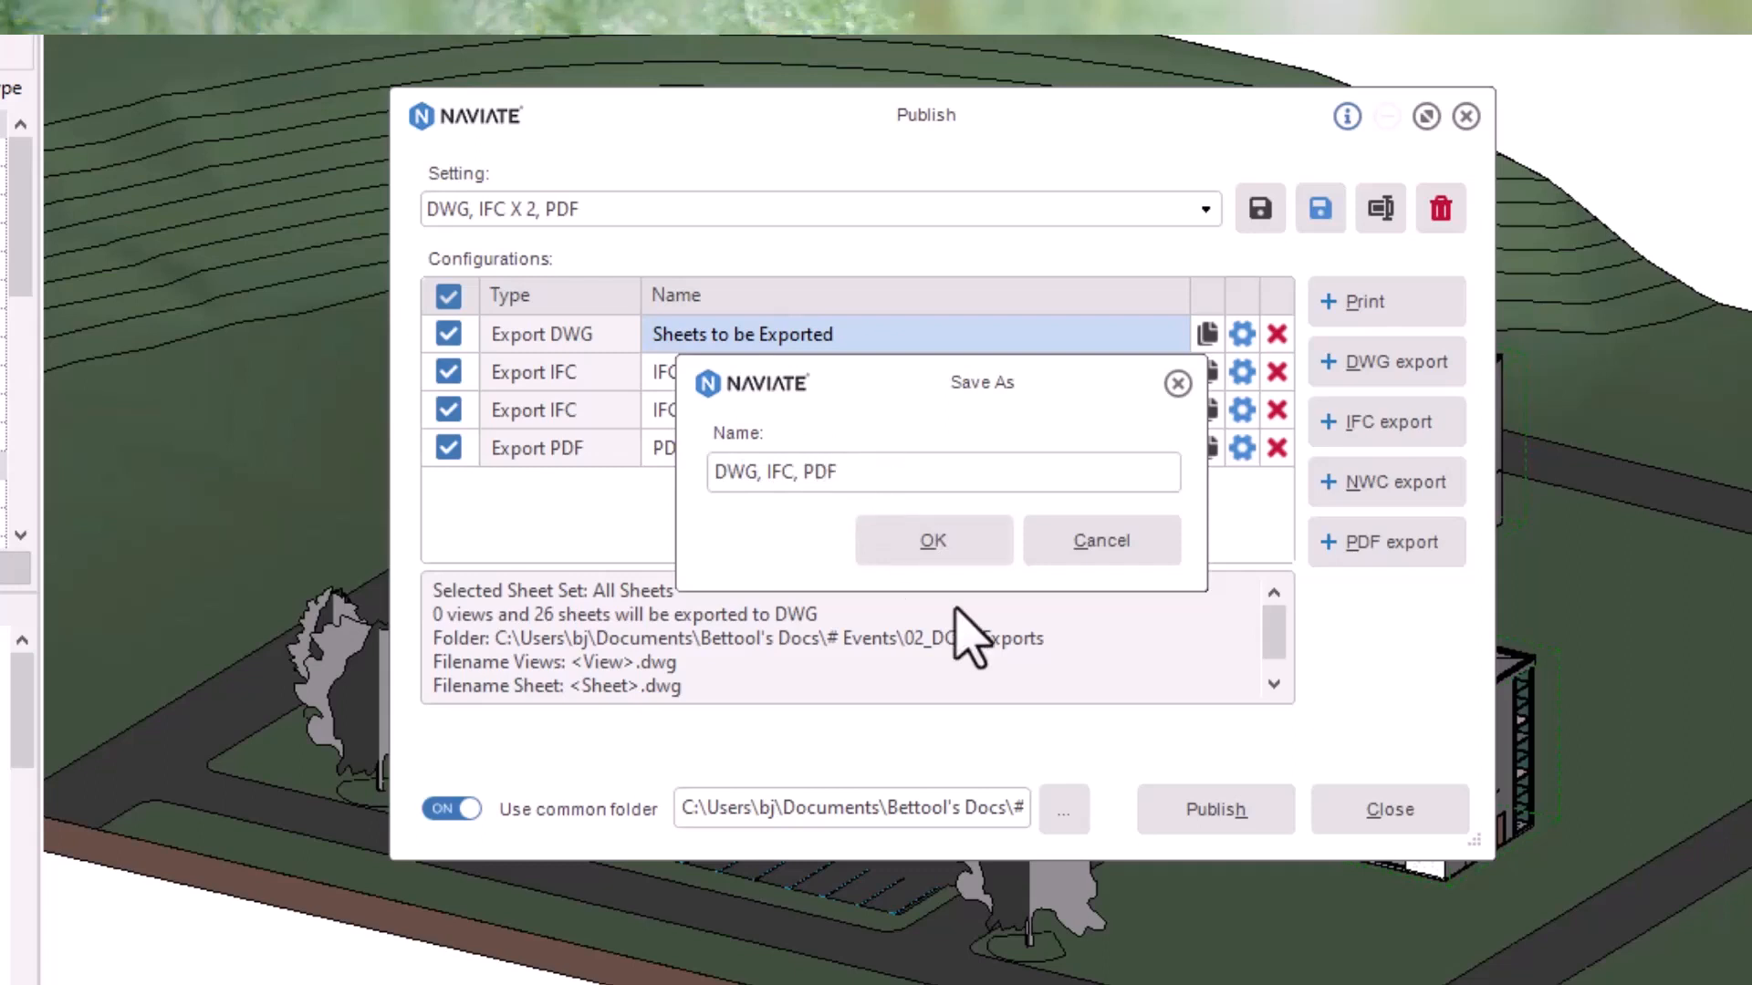
pyautogui.click(986, 533)
# - Delete the IFC 1 configuration and set the IFC View 1 export to use Balcony View
pyautogui.click(1277, 411)
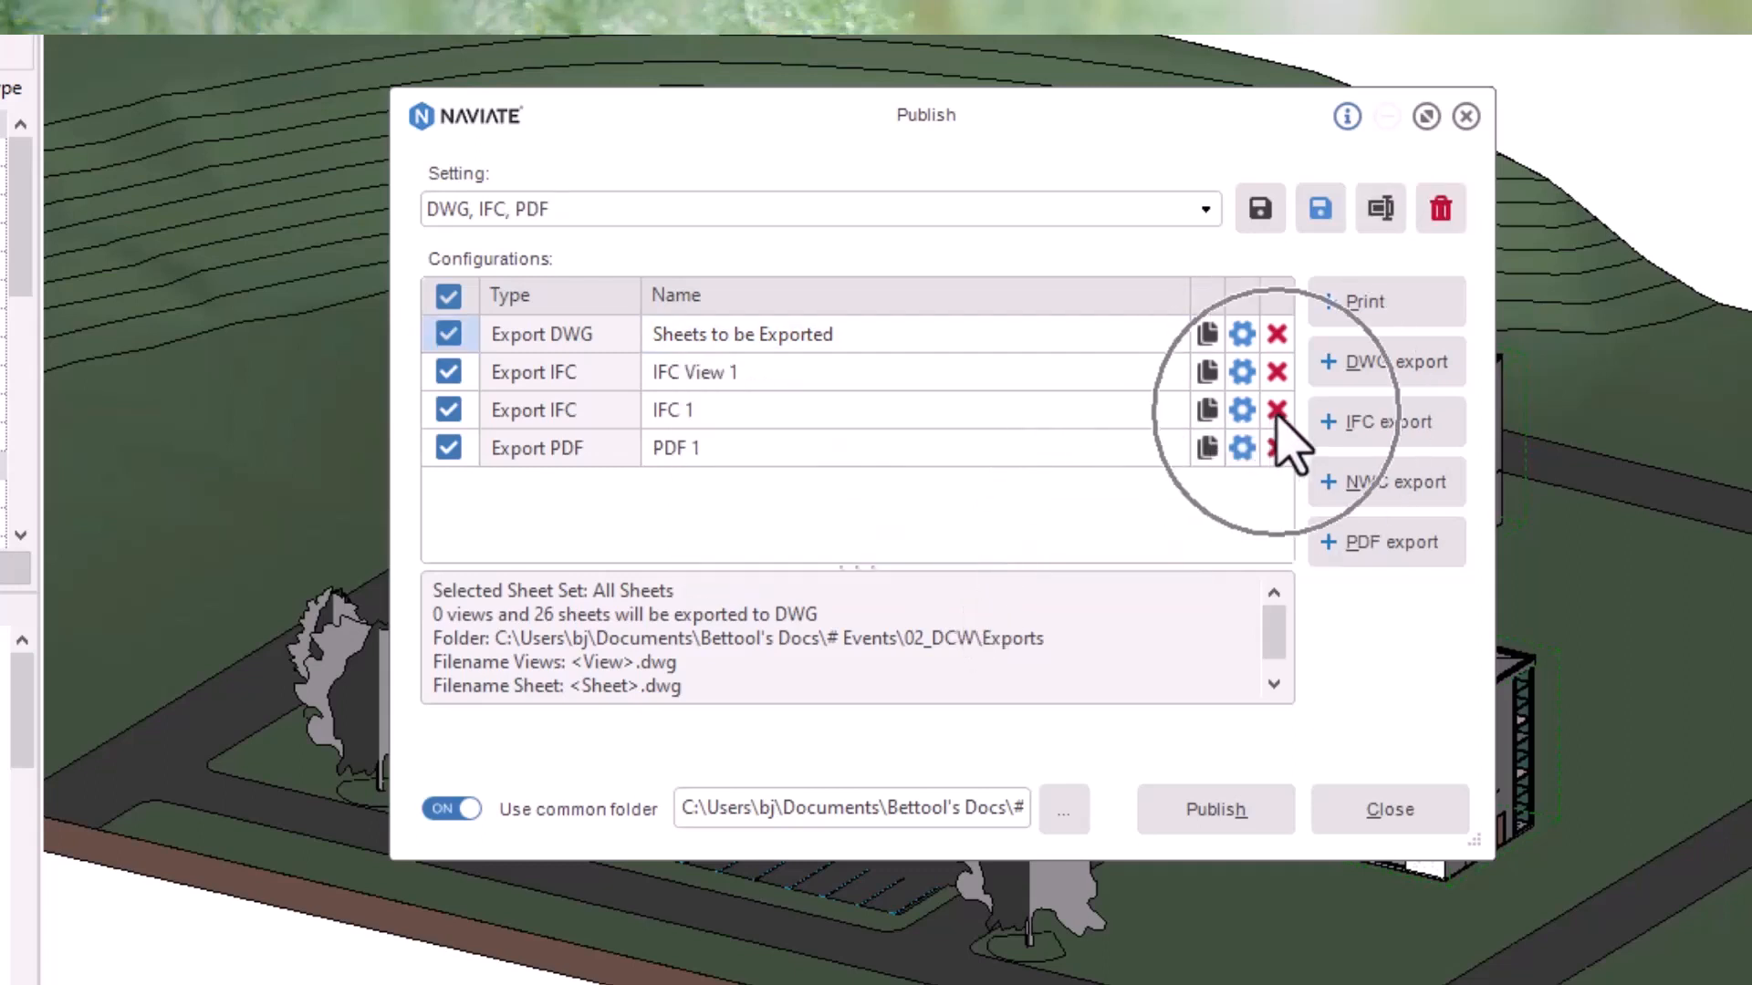
pyautogui.click(1241, 366)
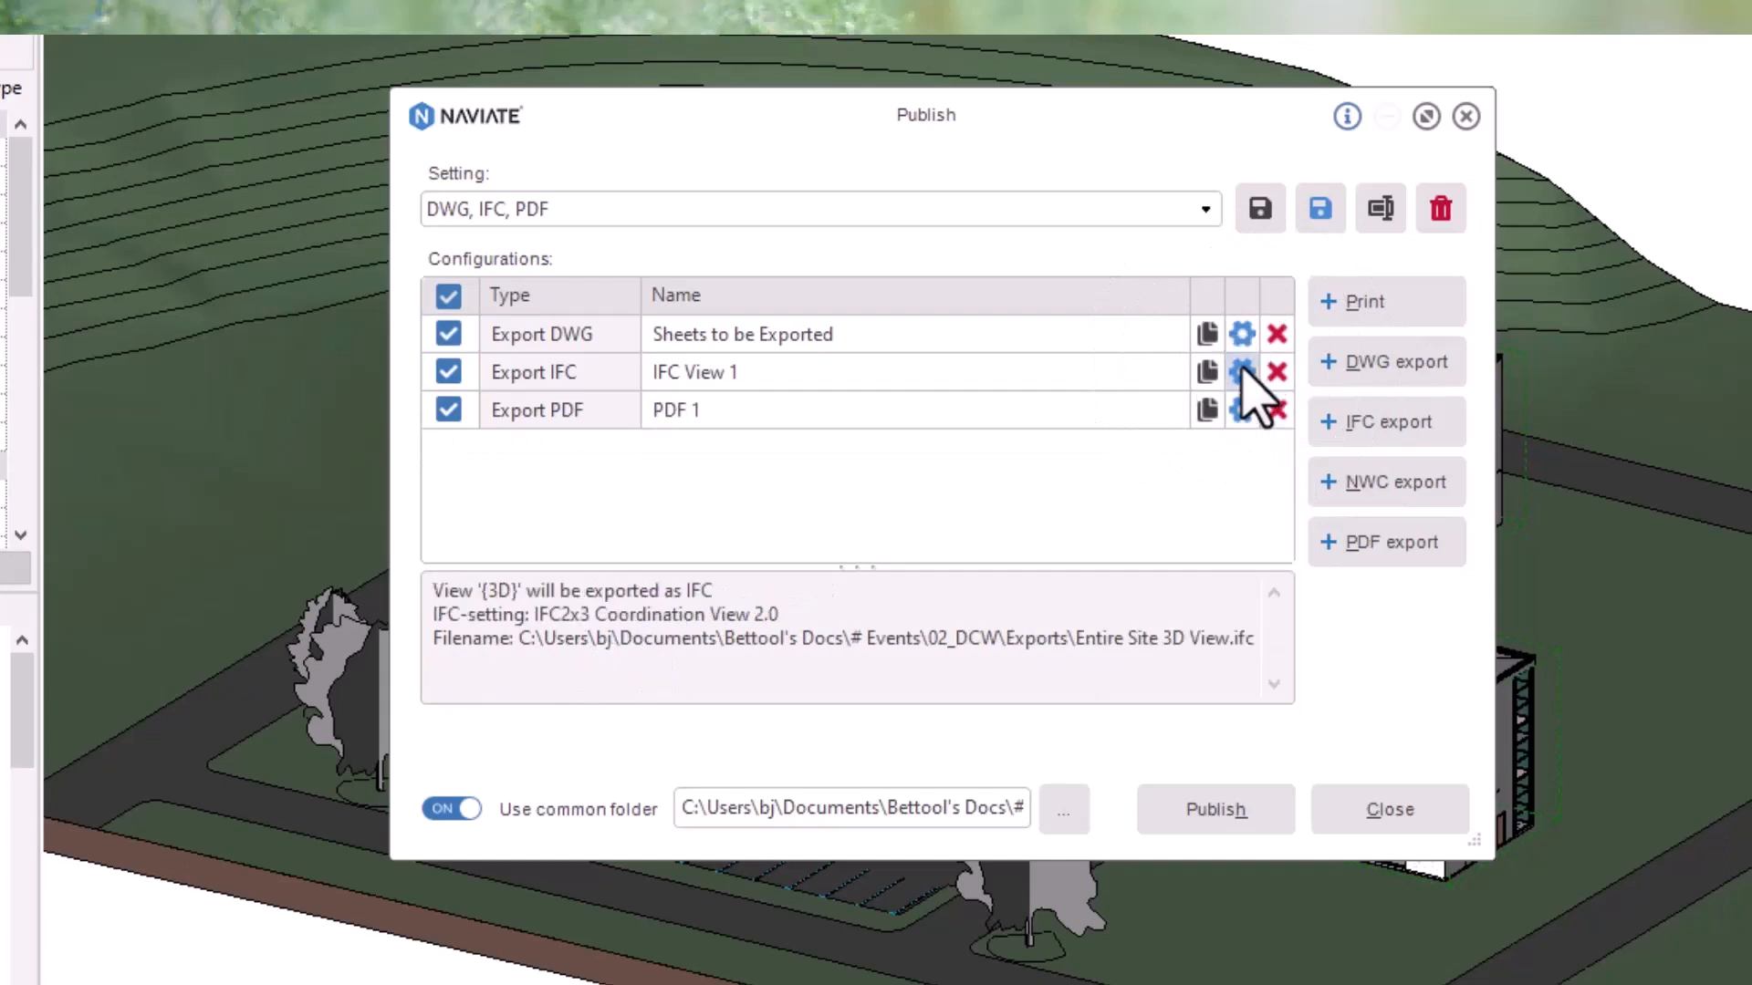
pyautogui.click(1208, 321)
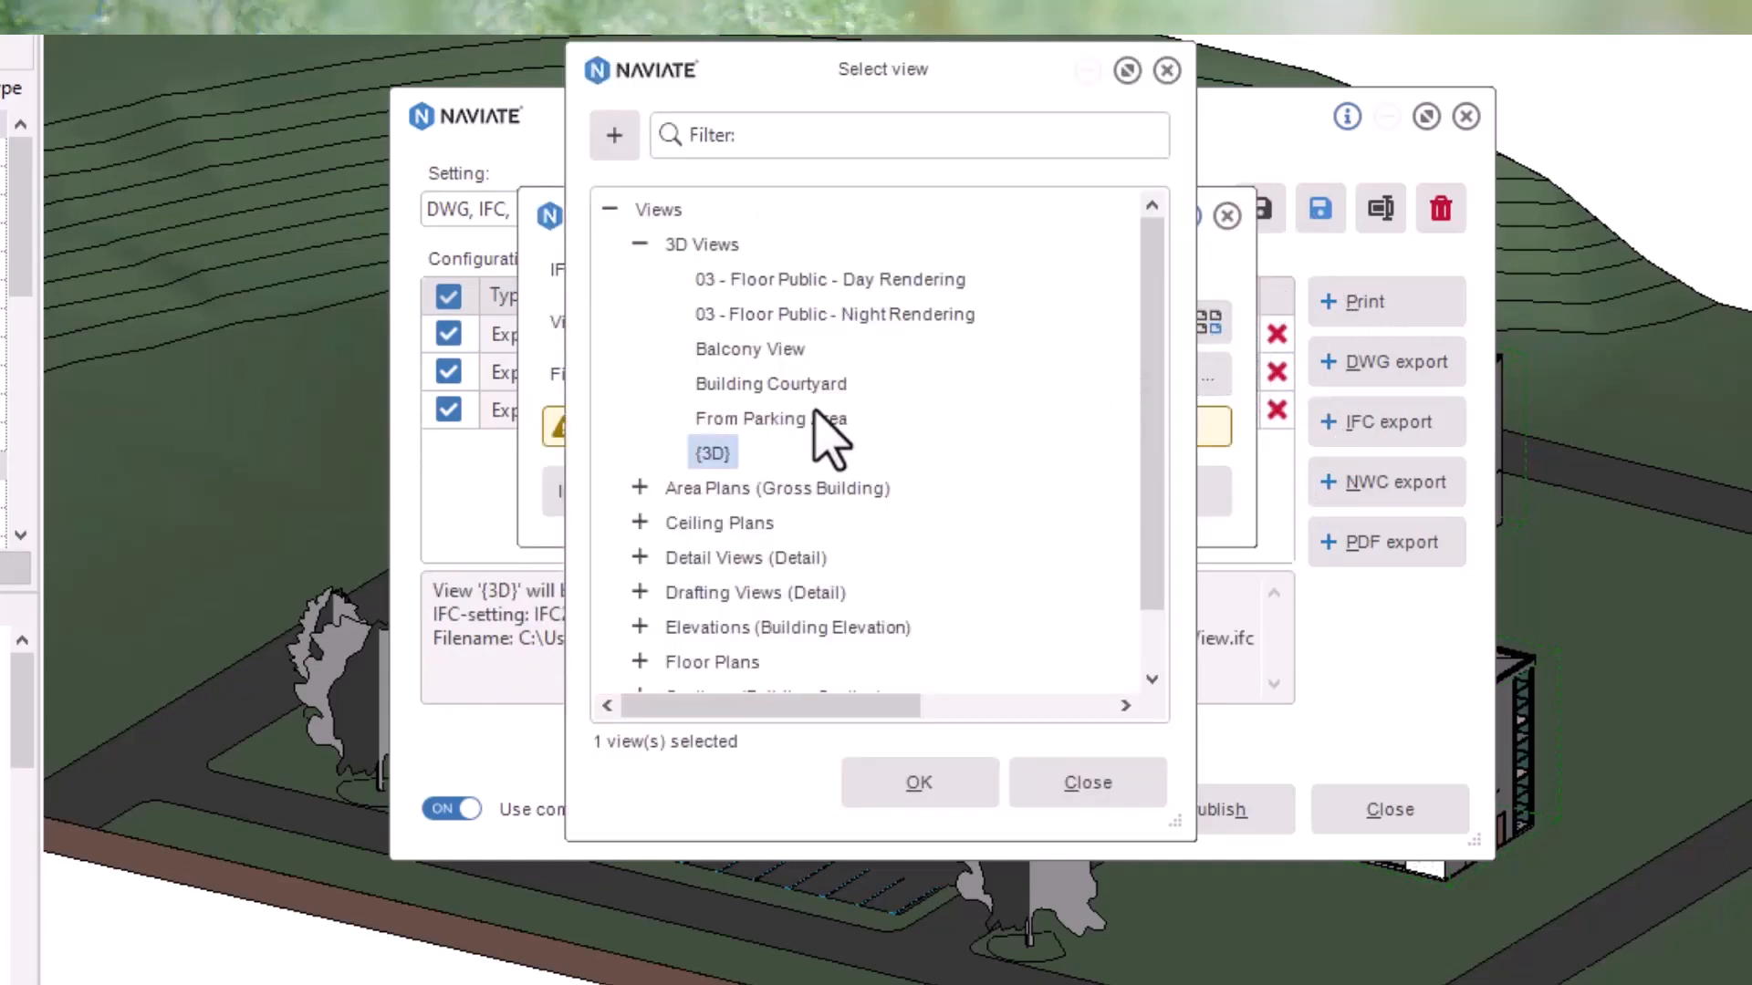
pyautogui.click(771, 351)
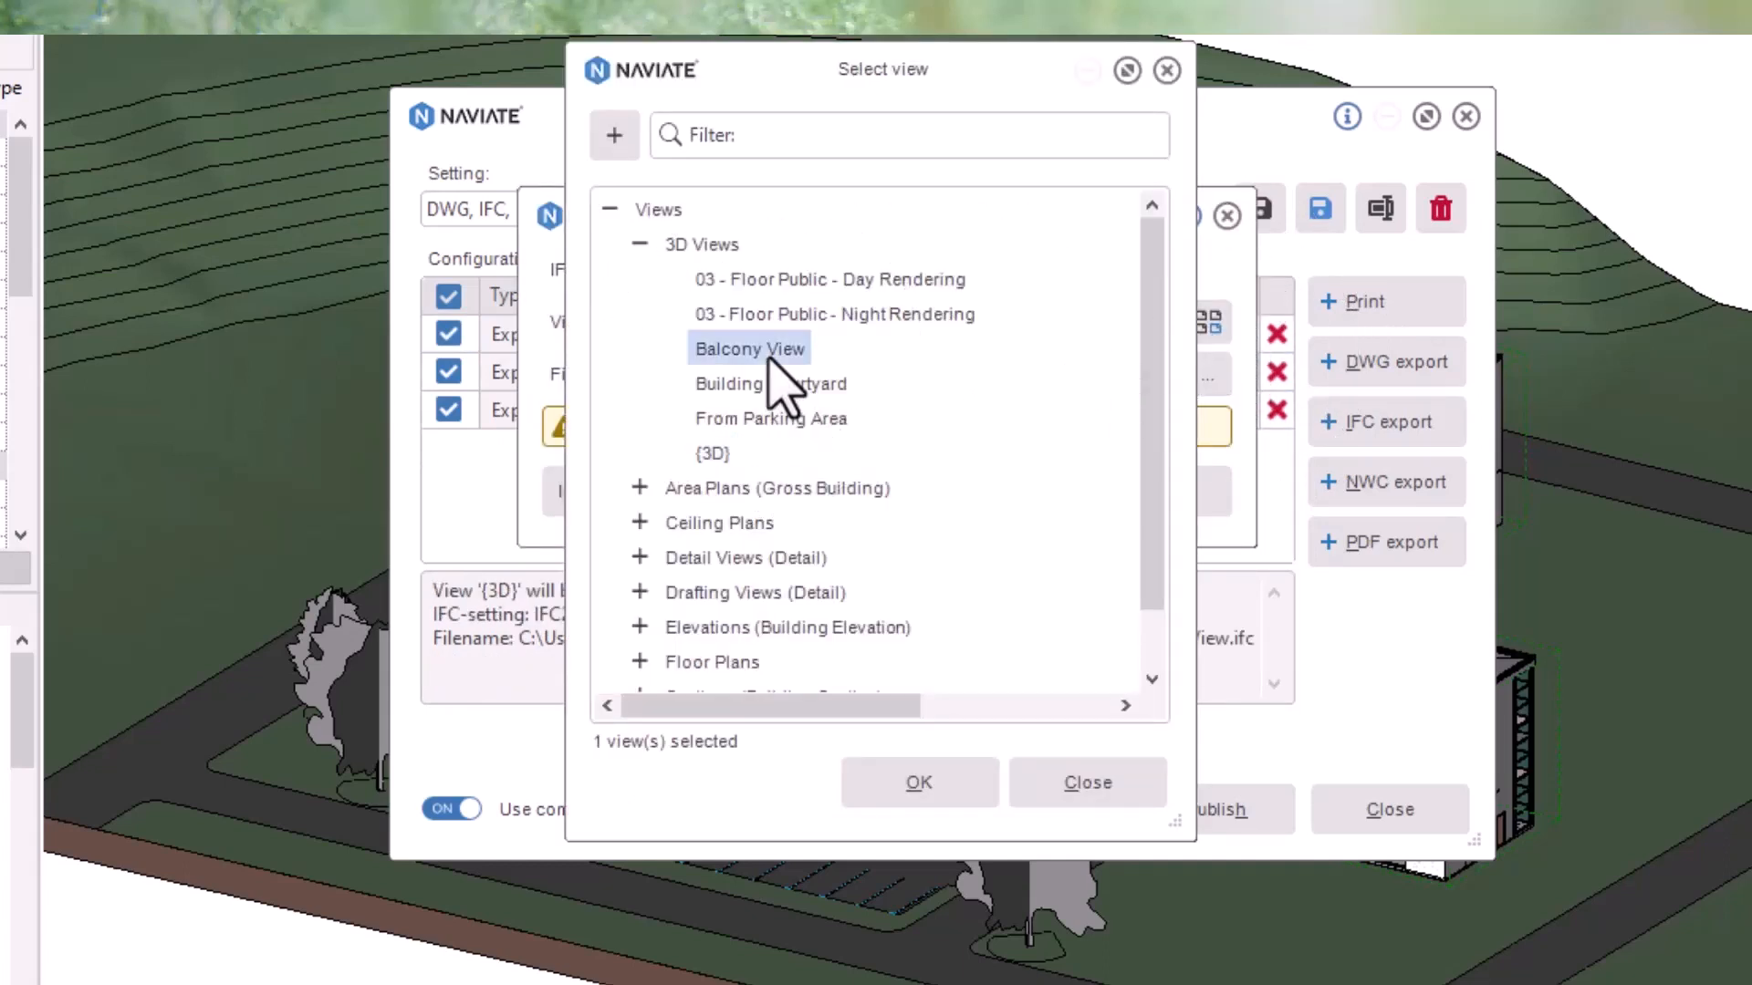
pyautogui.click(940, 793)
pyautogui.click(1025, 507)
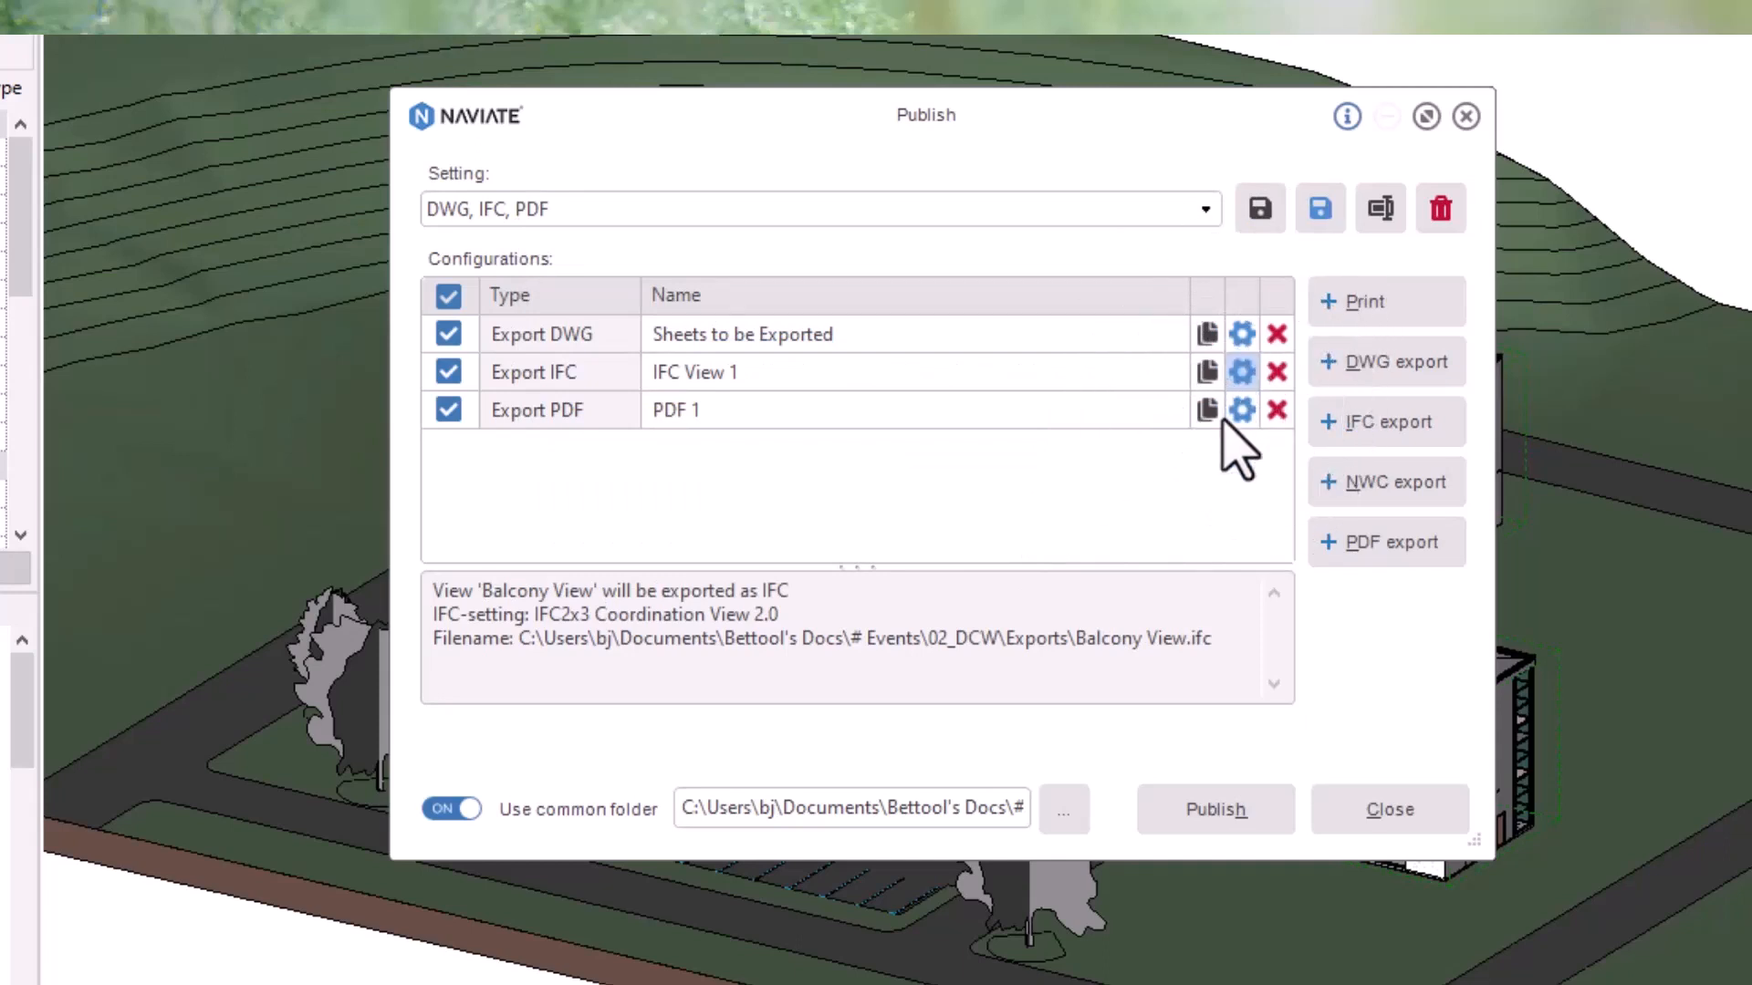
# - Publish the configurations, saving the changed setting and overwriting existing files for all
pyautogui.press('ctrl')
pyautogui.click(1222, 821)
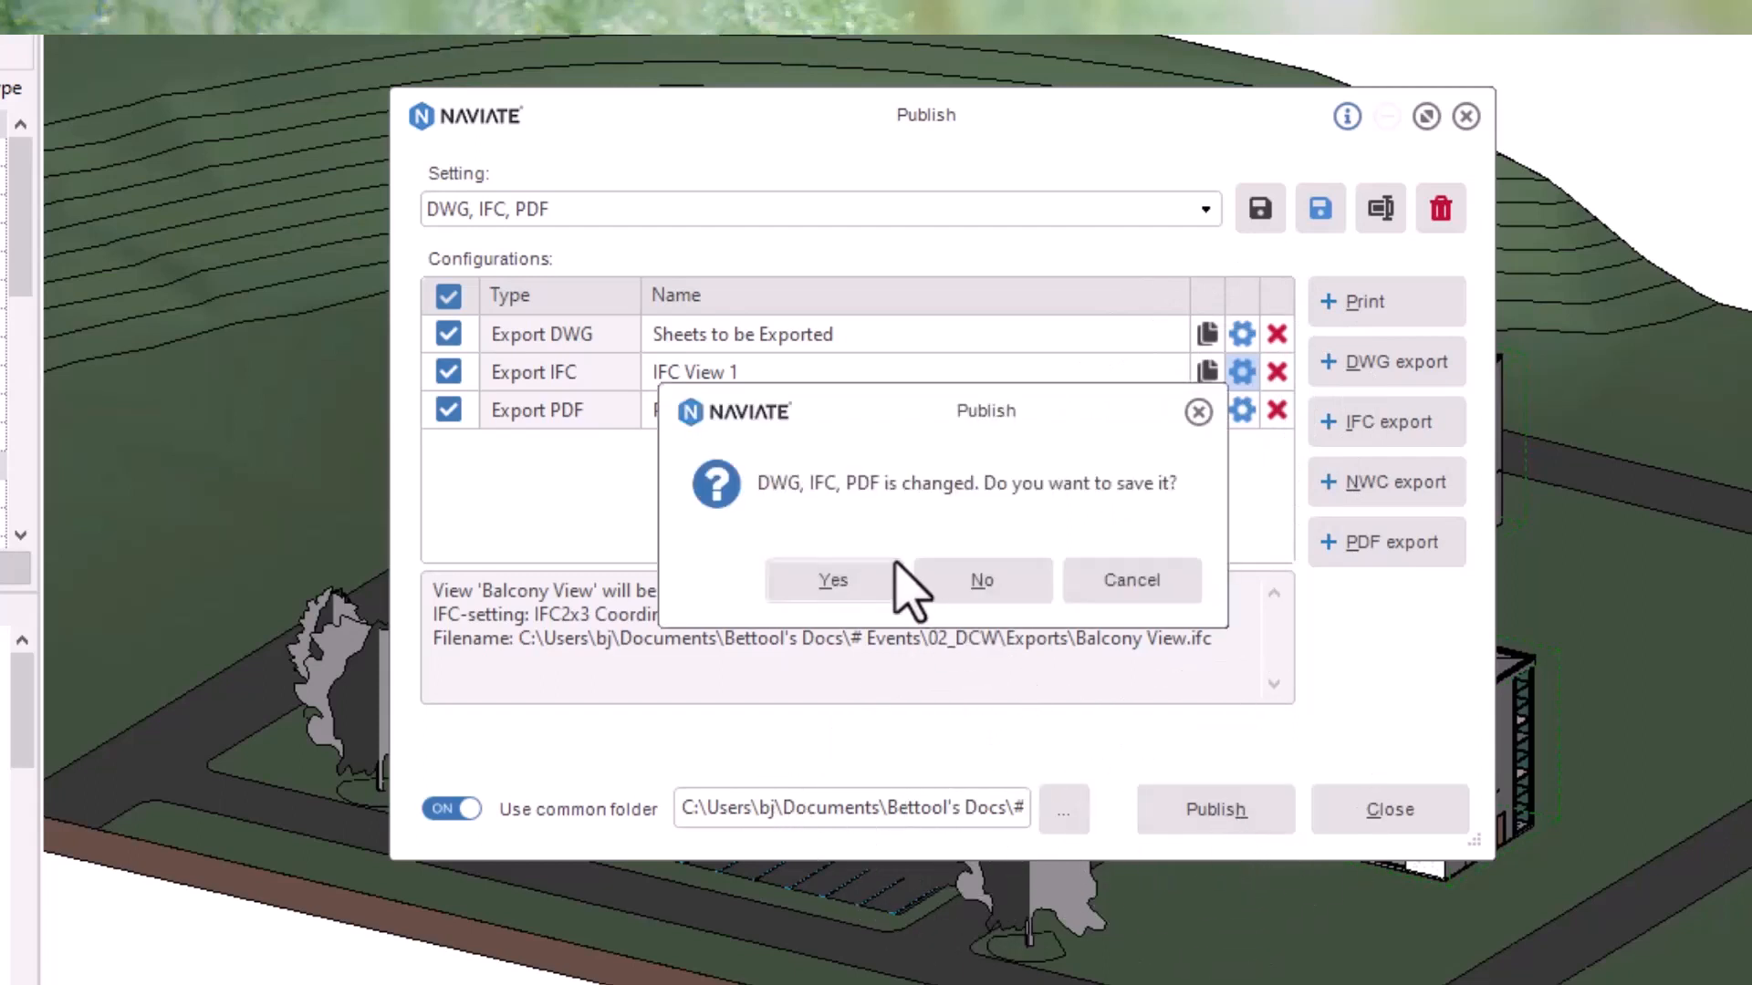
pyautogui.click(878, 584)
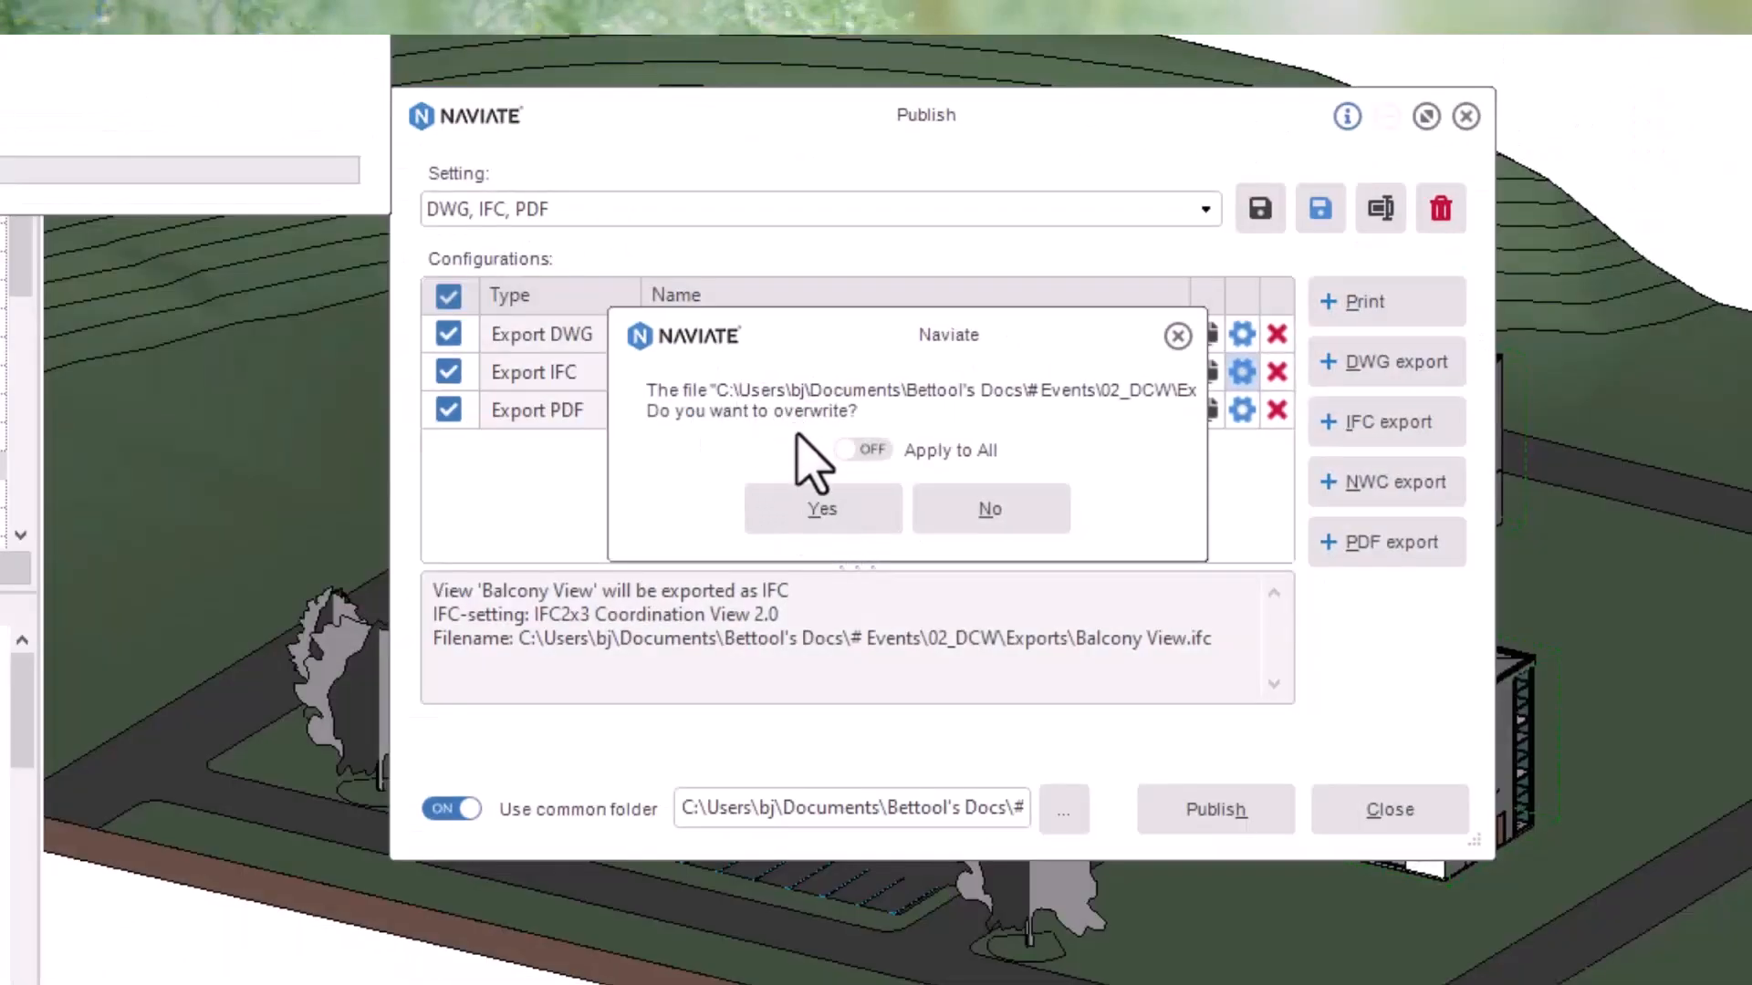
pyautogui.click(868, 450)
pyautogui.click(828, 513)
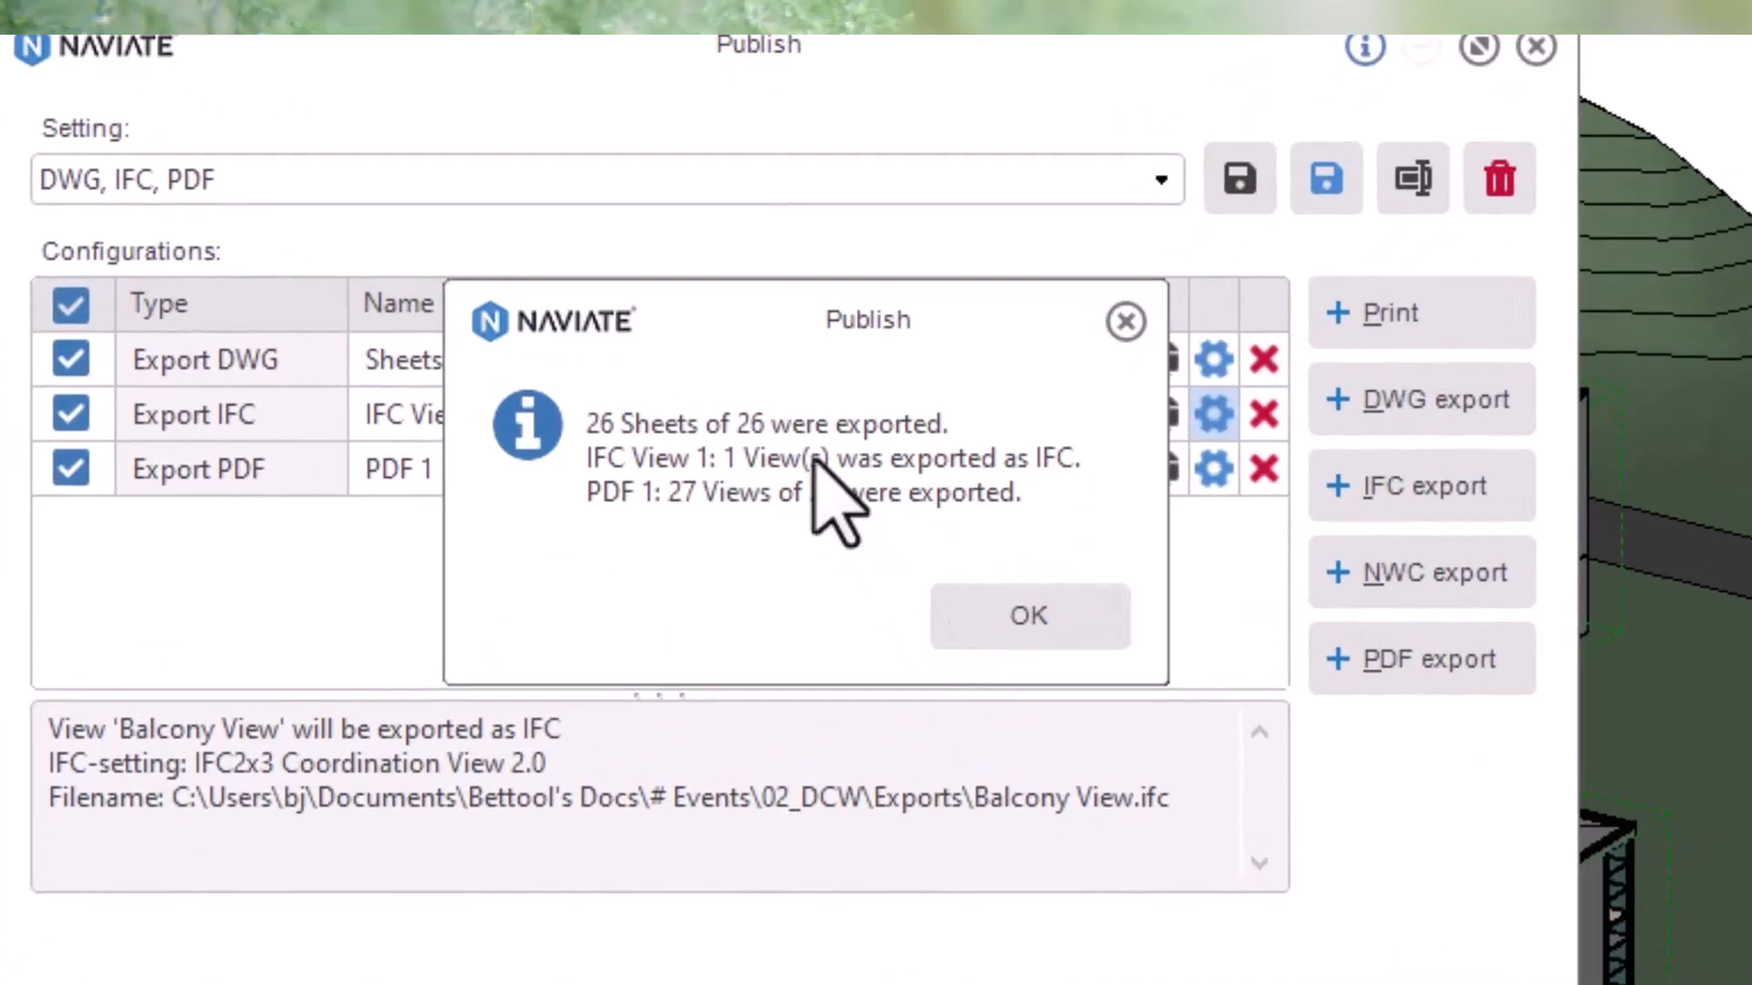
pyautogui.press('ctrl')
pyautogui.press('ctrl')
pyautogui.press('ctrl')
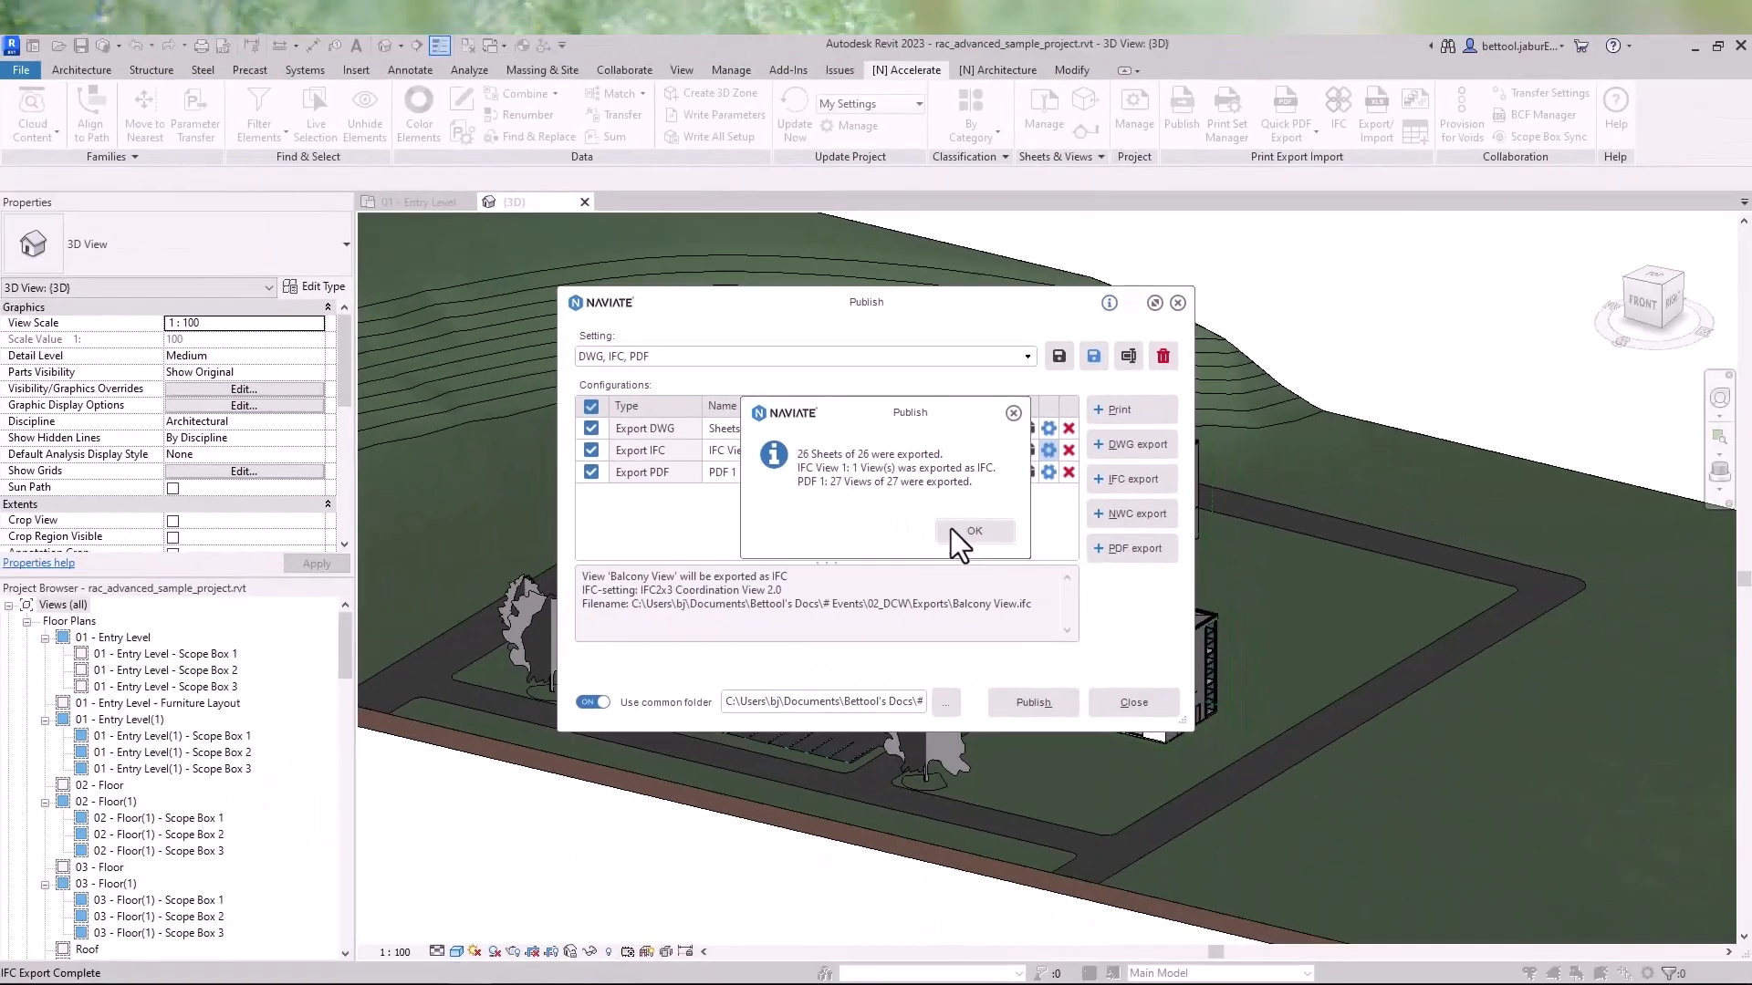
pyautogui.press('ctrl')
pyautogui.click(967, 535)
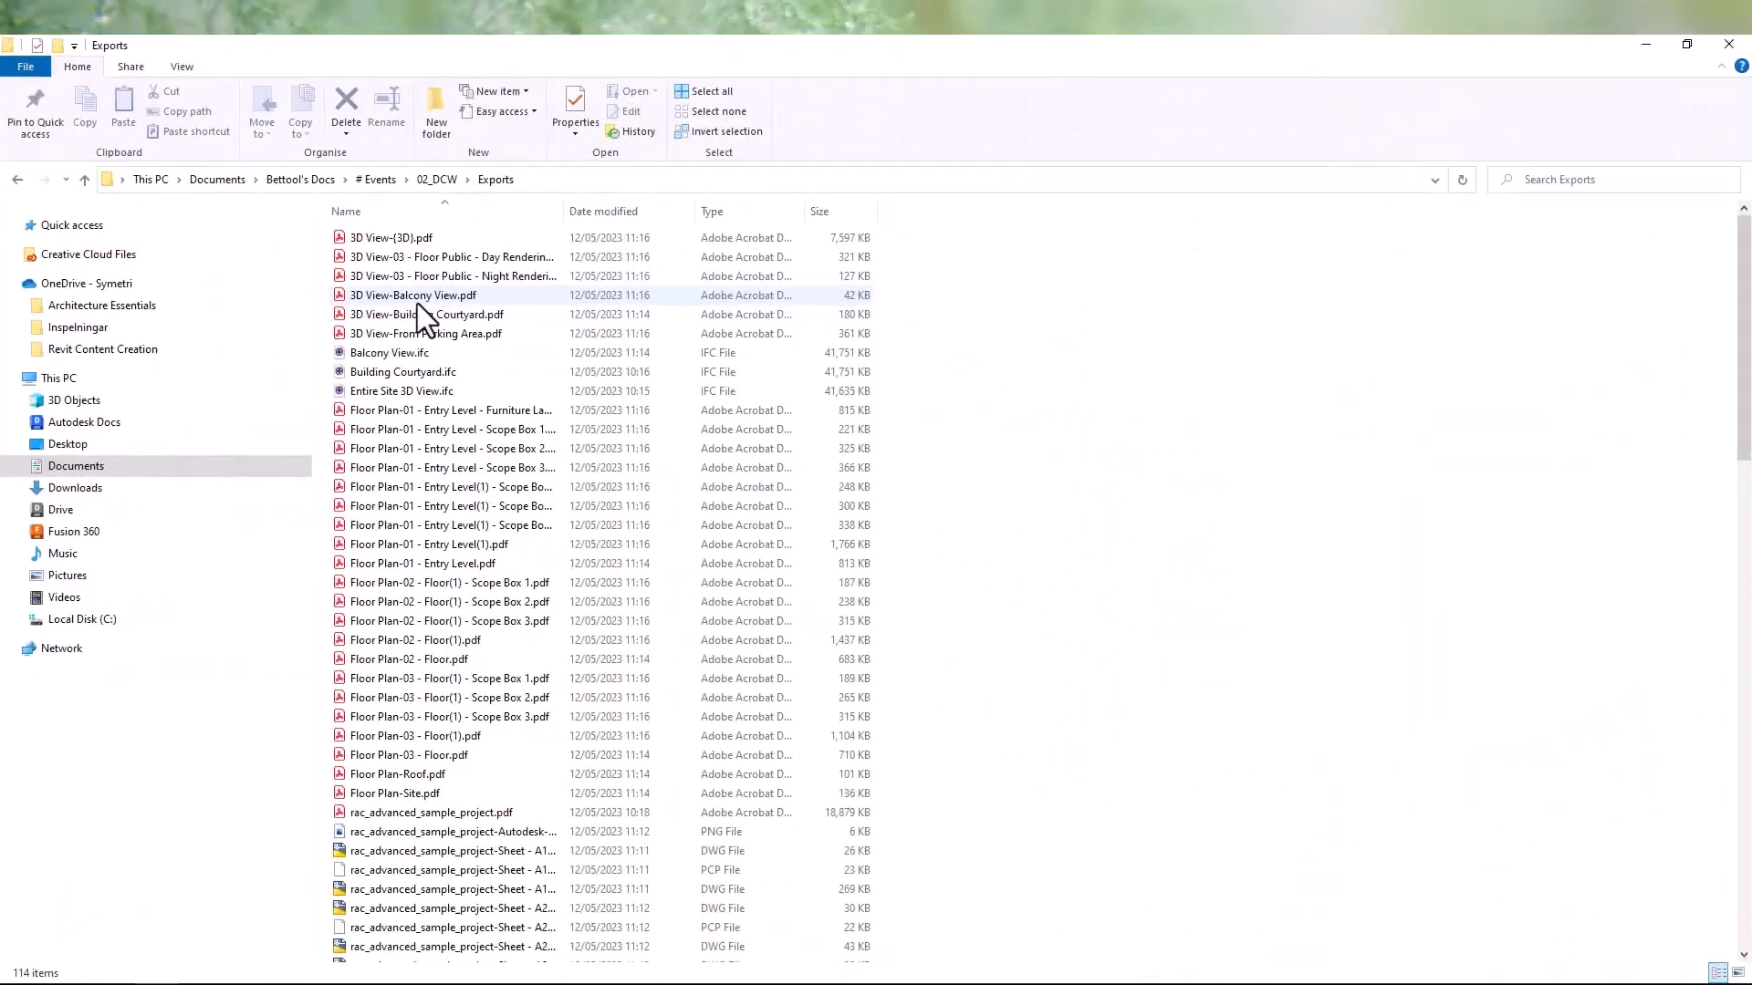
# - Review the exported Balcony View PDF and the exported files in the Exports folder
pyautogui.doubleClick(418, 302)
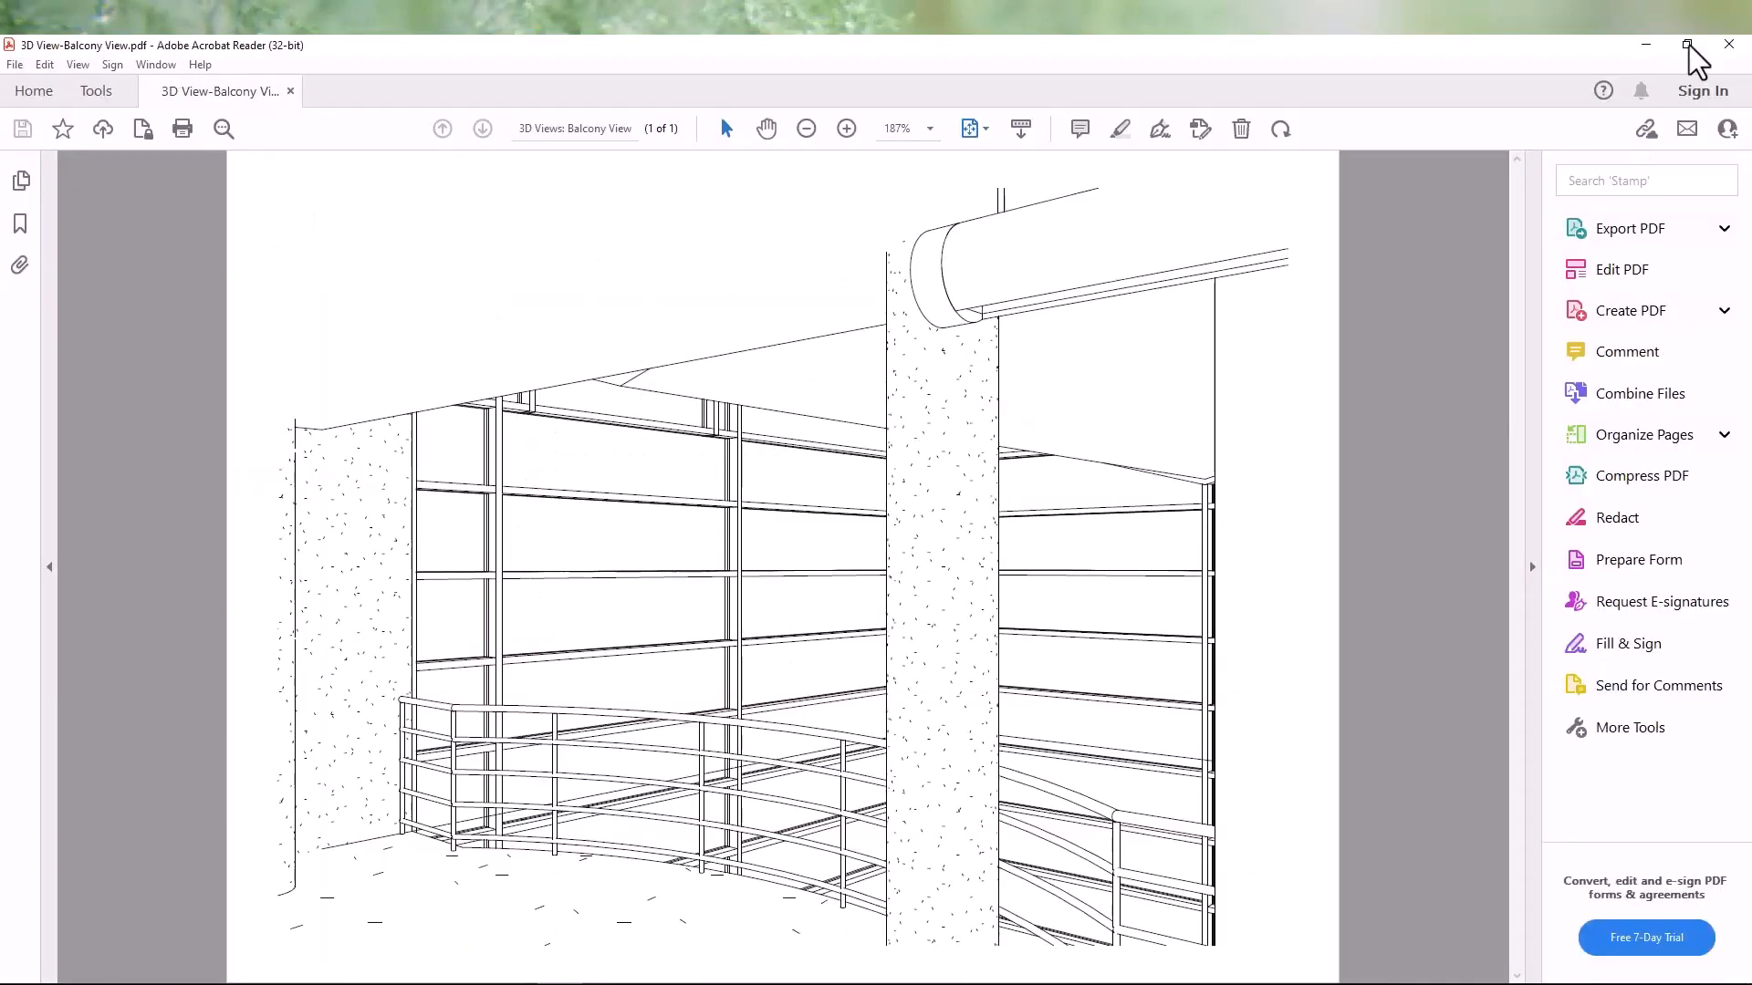
pyautogui.click(1729, 44)
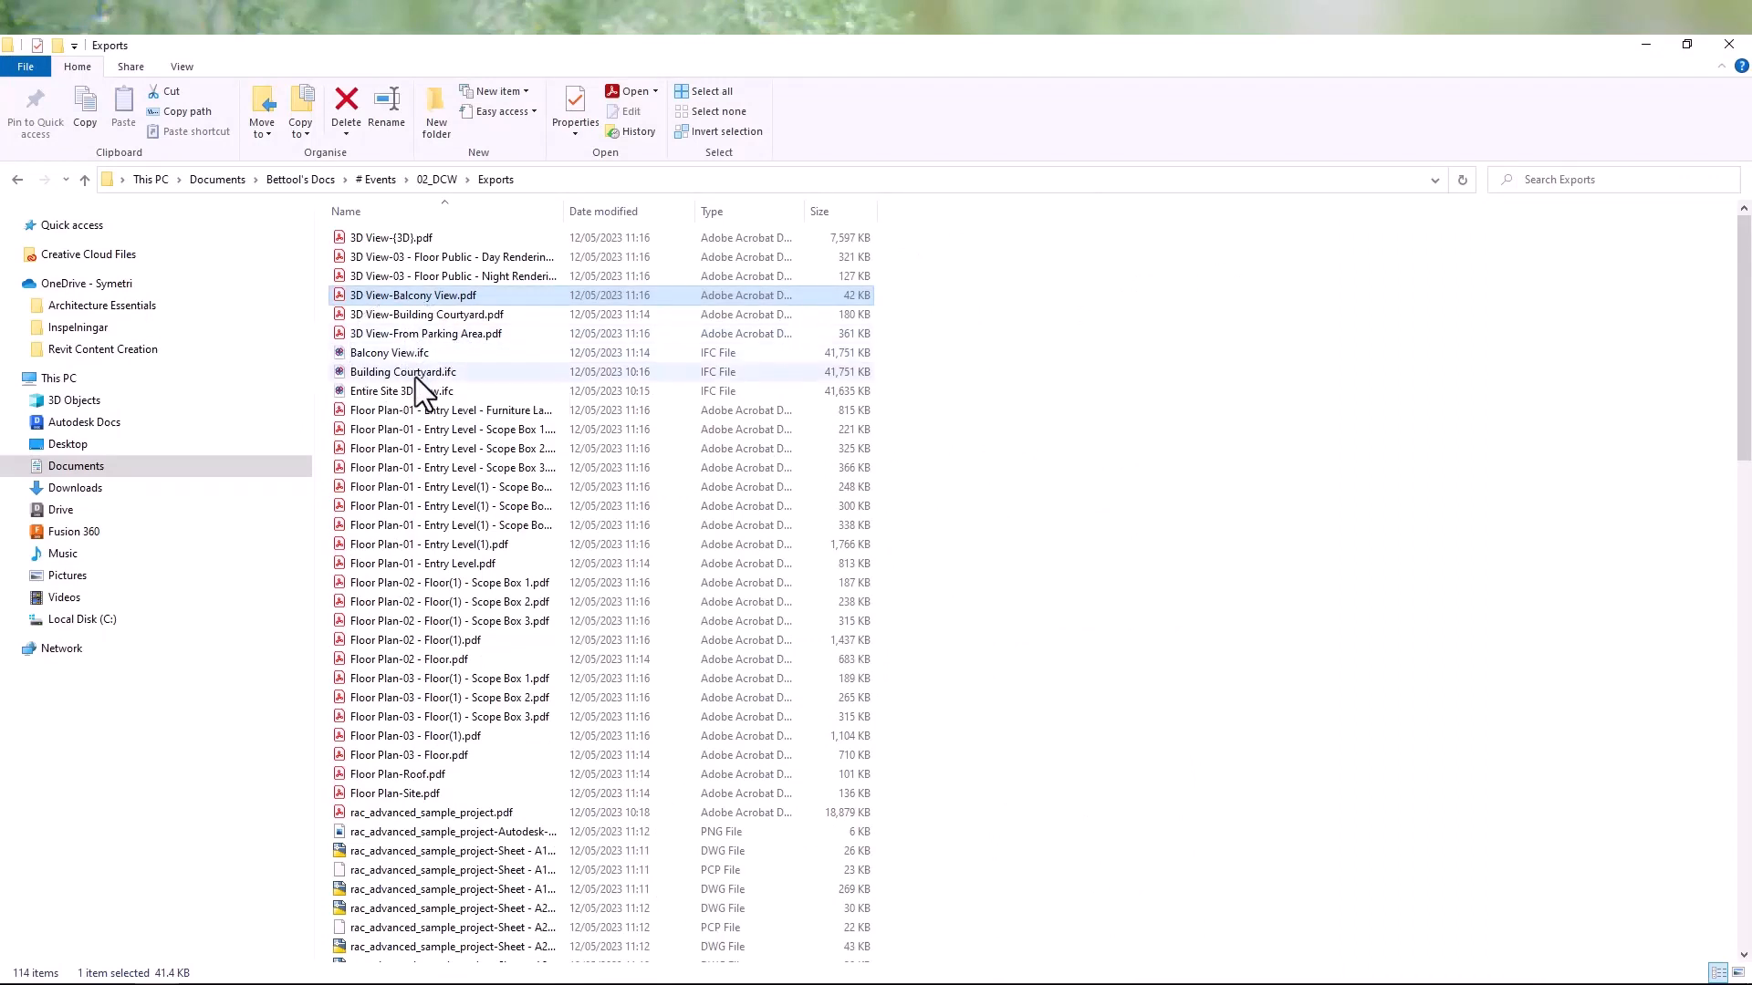
pyautogui.scroll(-15, 397, 630)
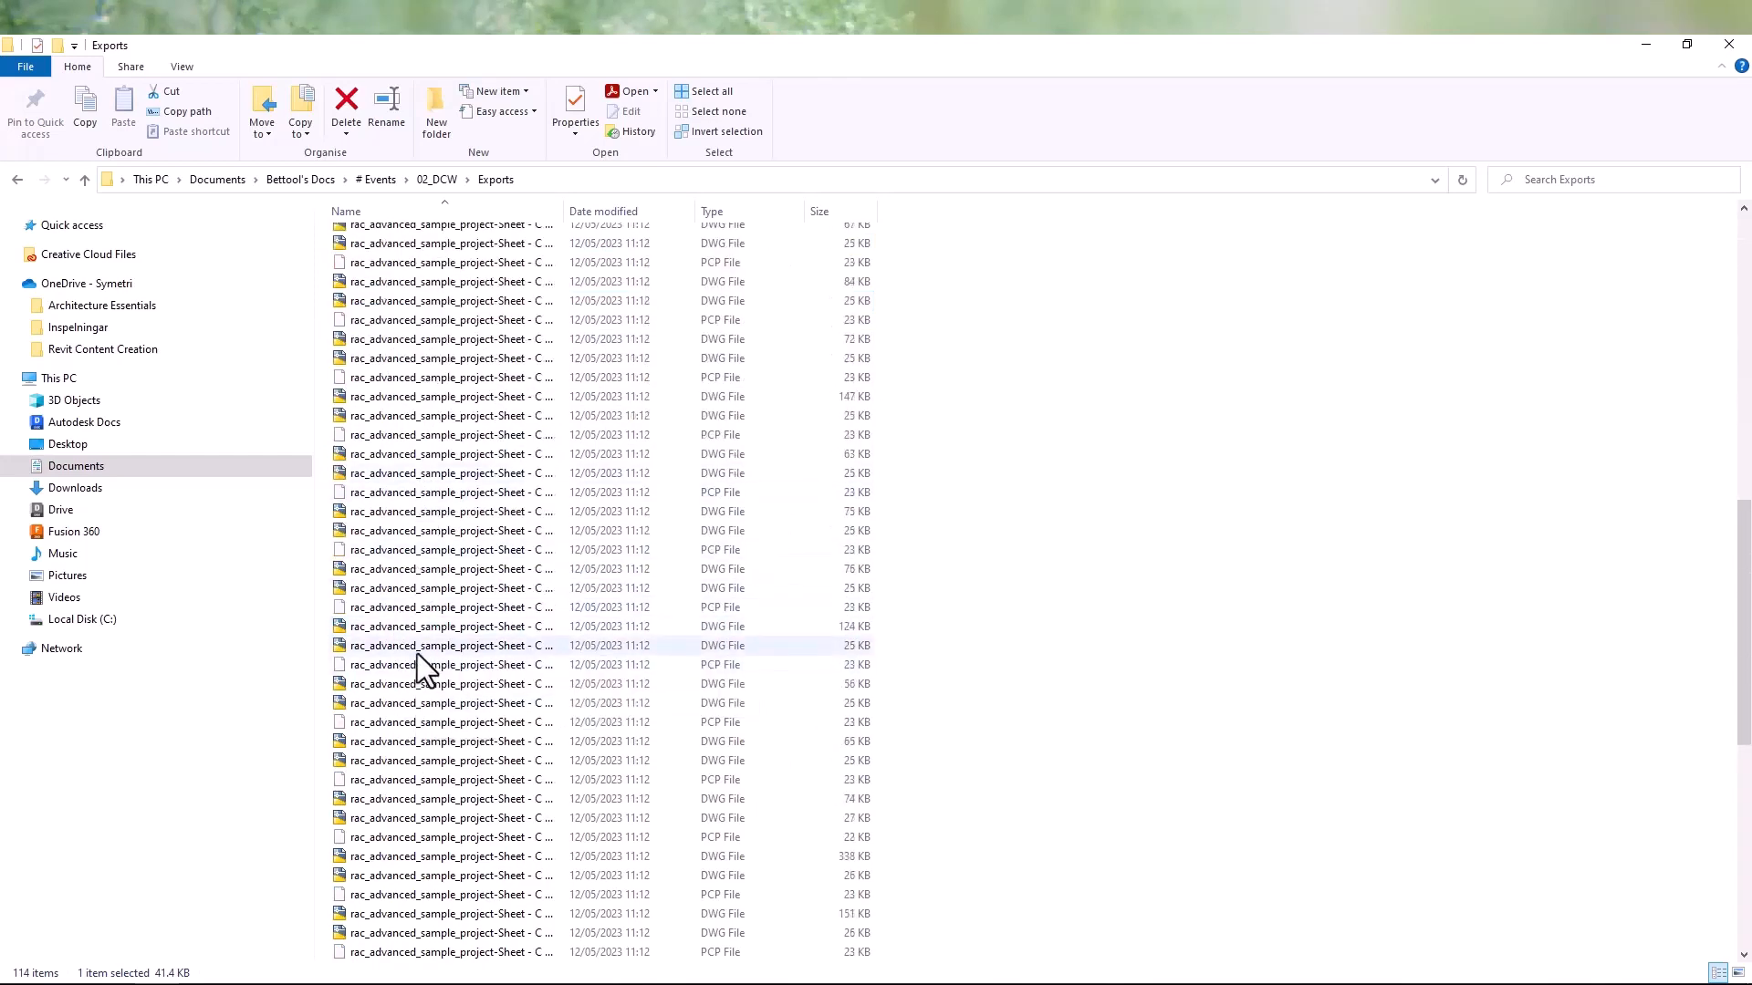
pyautogui.scroll(-10, 418, 653)
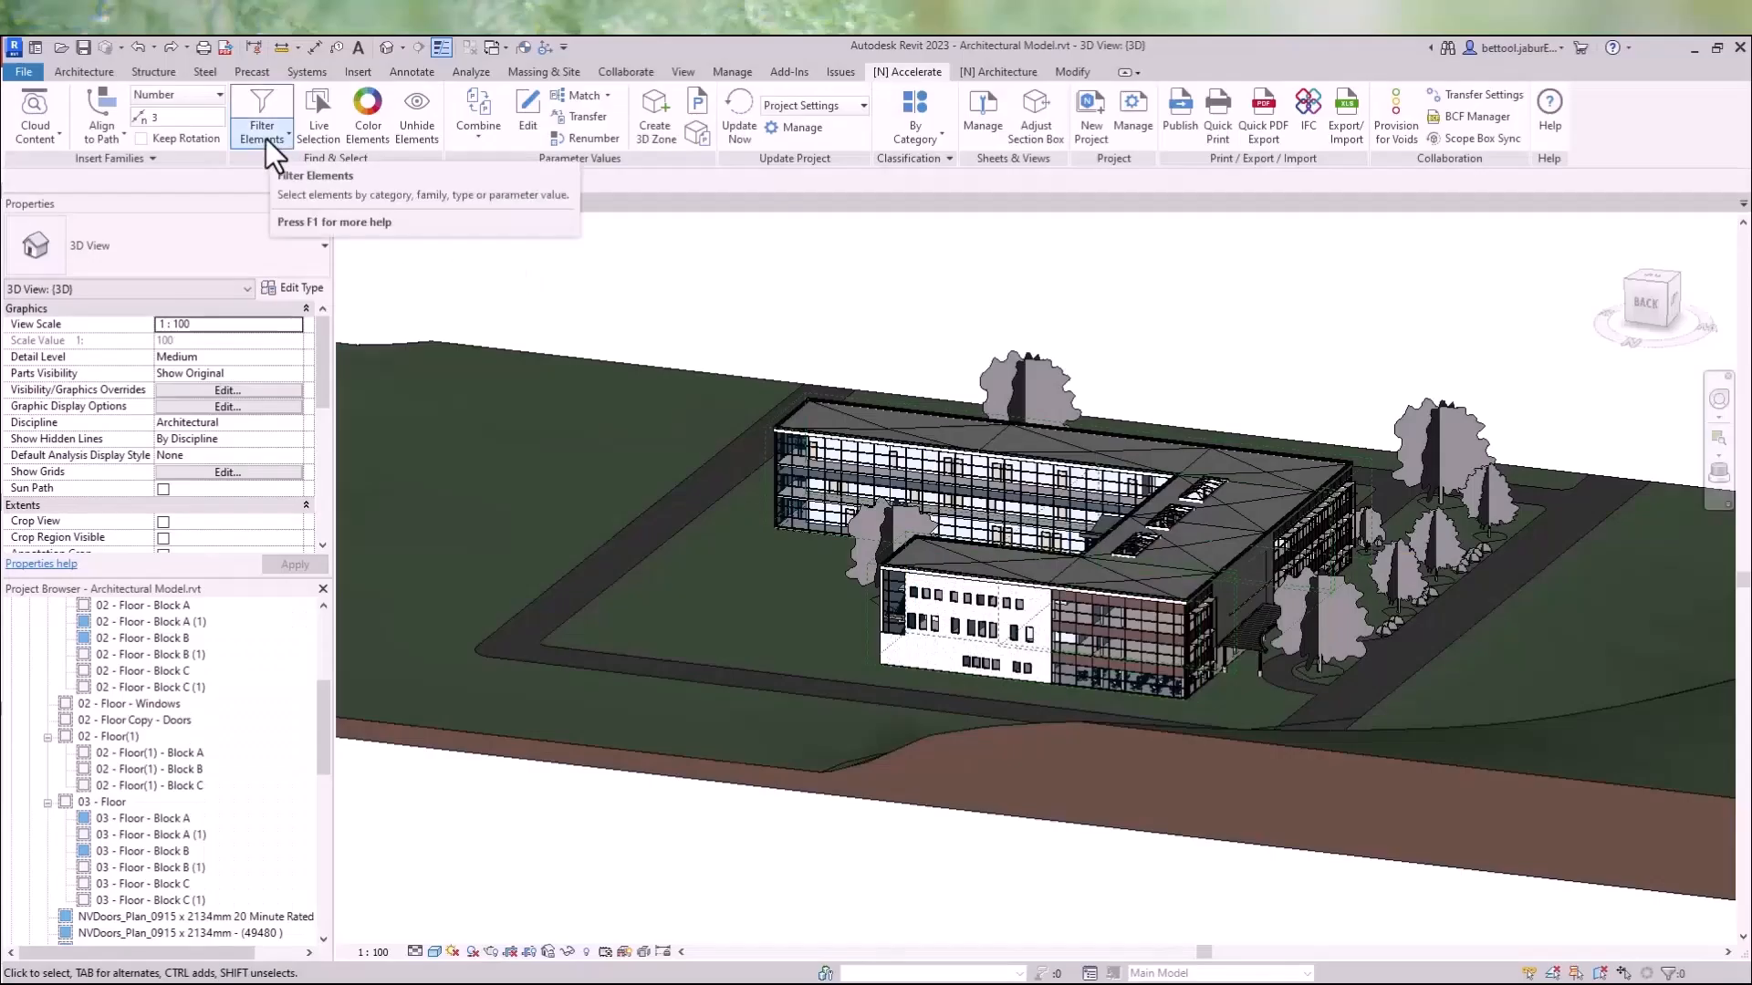
# - Open Filter Elements and check the Windows category, expanding it down to its M_Fixed types
pyautogui.click(265, 139)
pyautogui.click(286, 173)
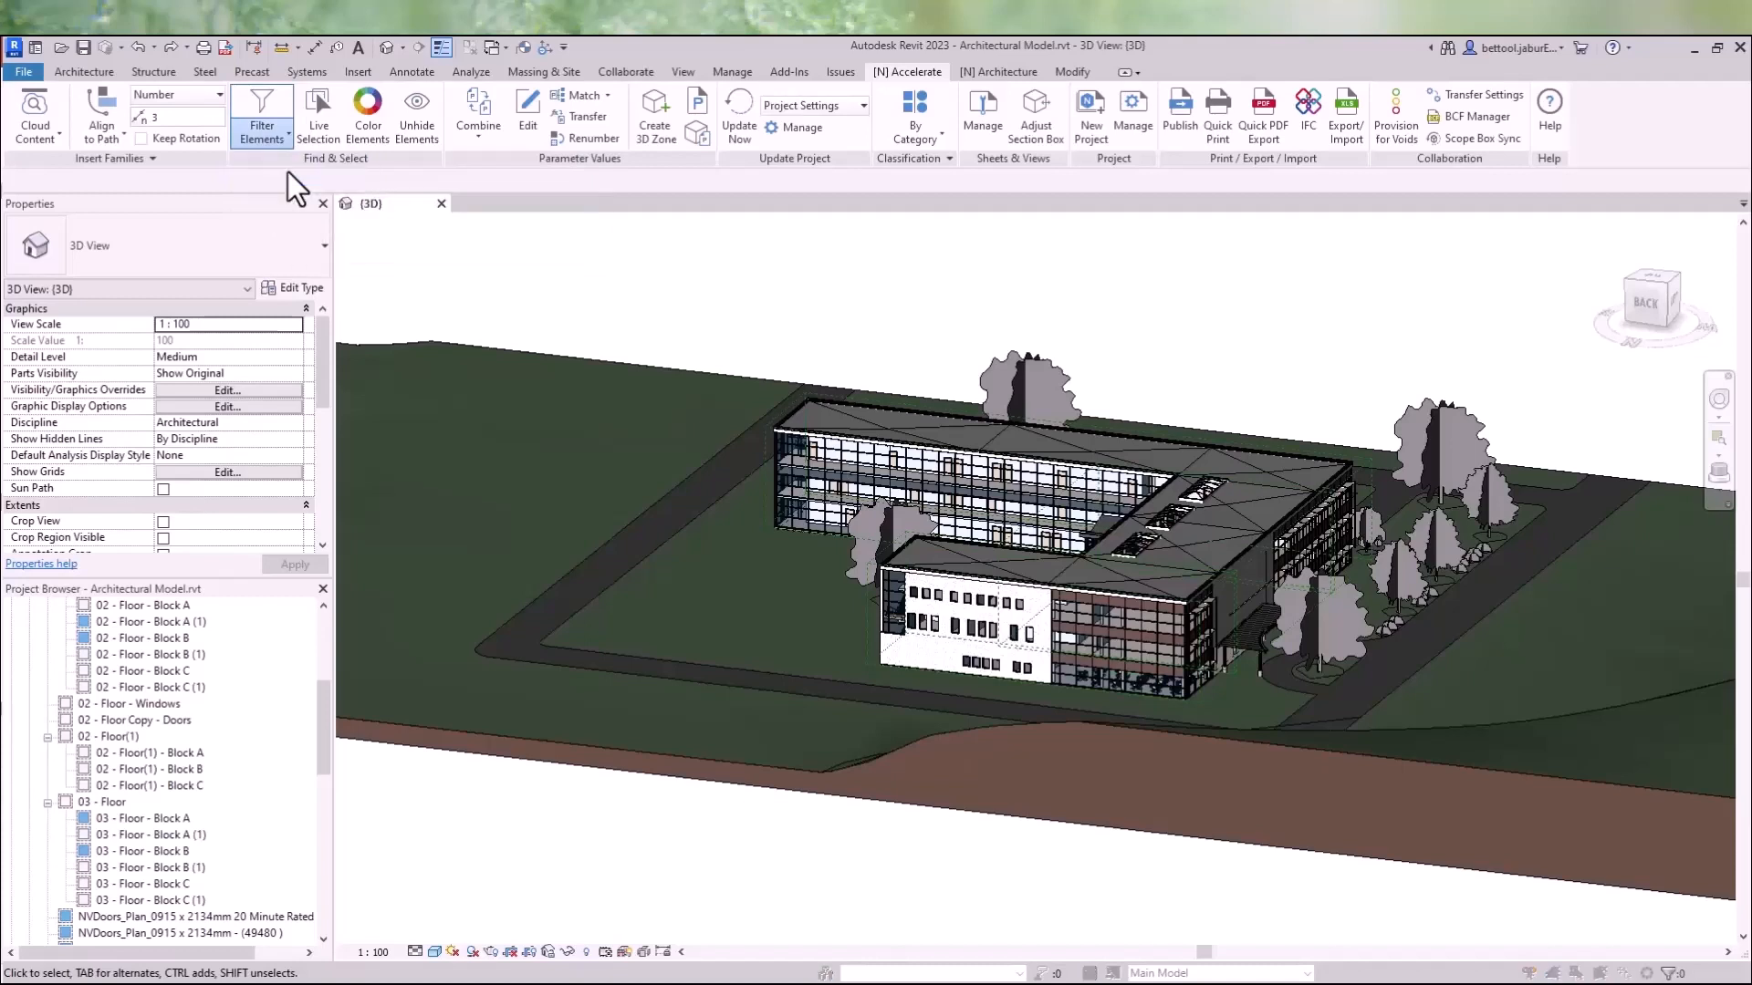
pyautogui.scroll(-10, 217, 522)
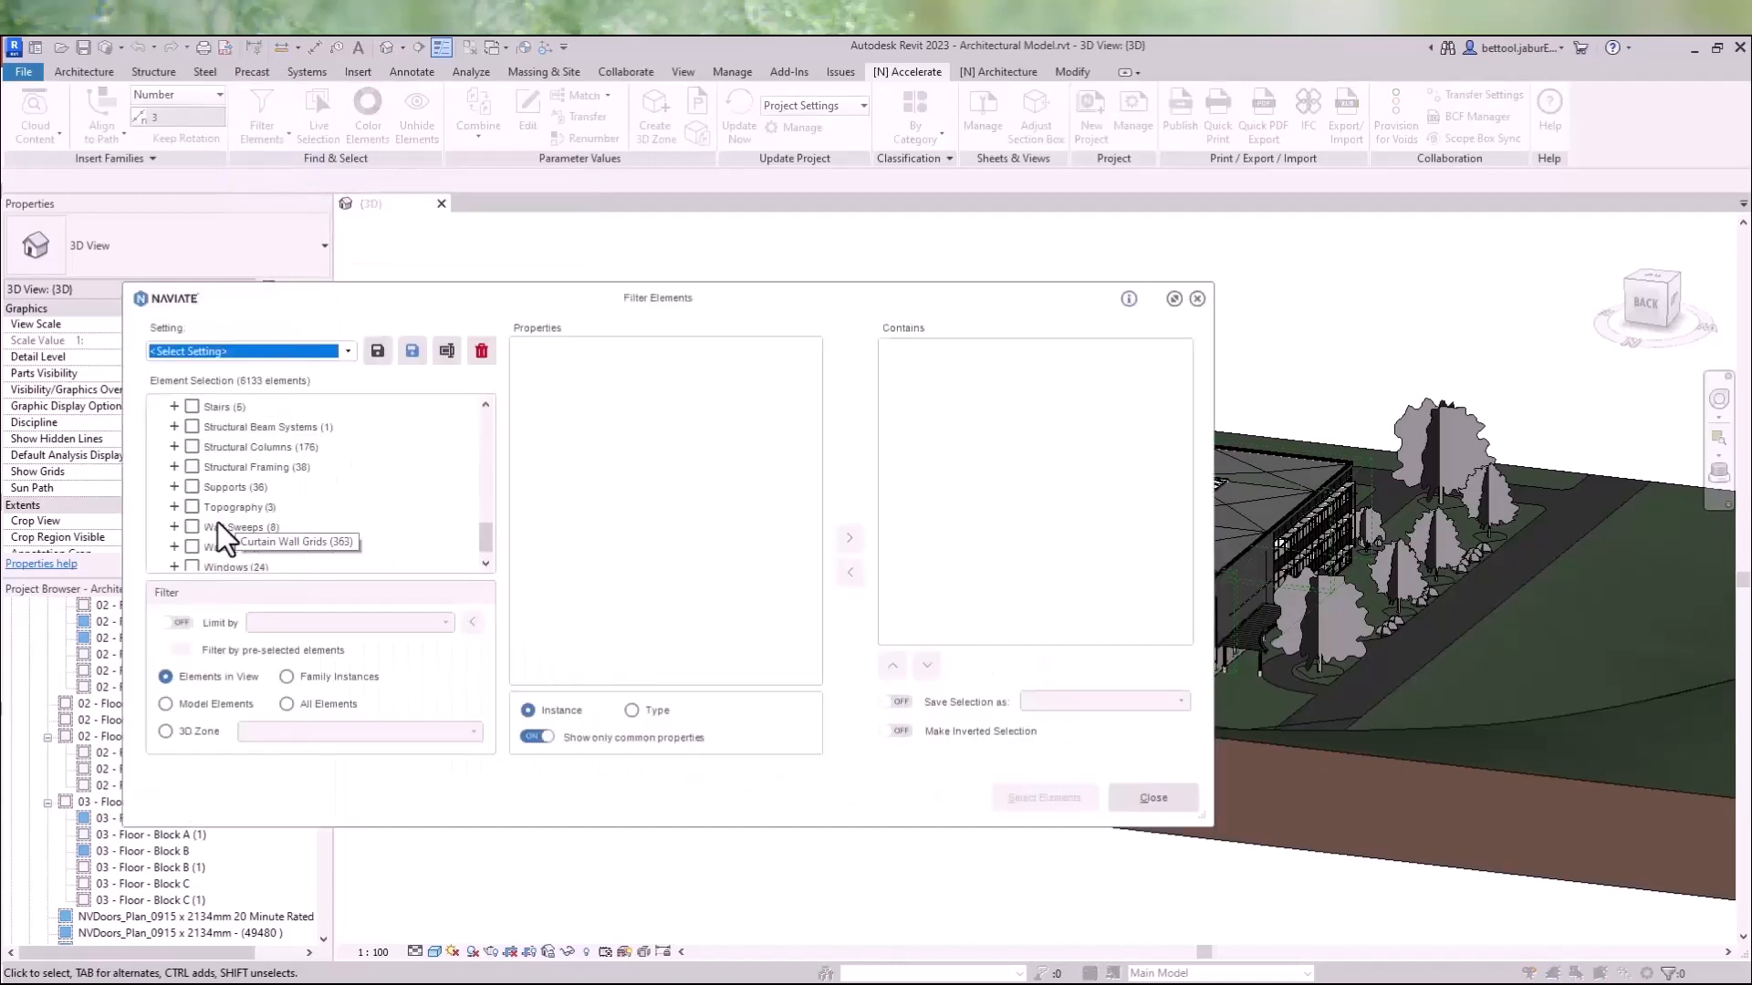
pyautogui.click(191, 547)
pyautogui.click(176, 548)
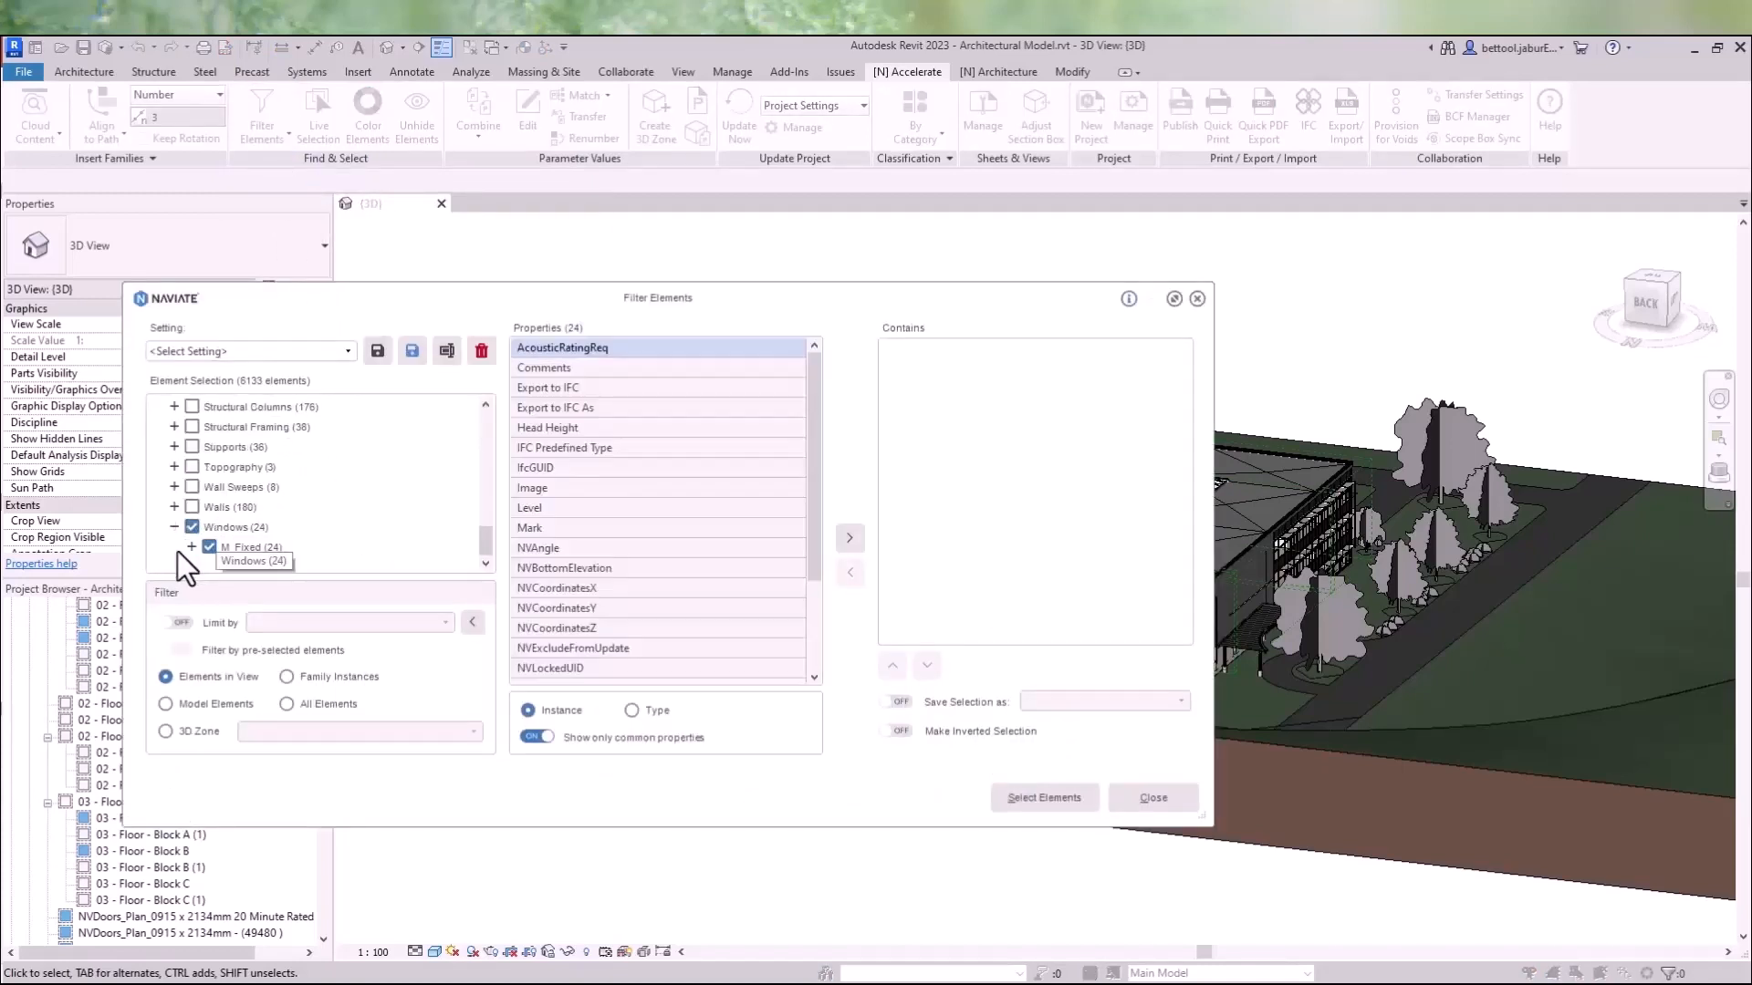
pyautogui.click(191, 548)
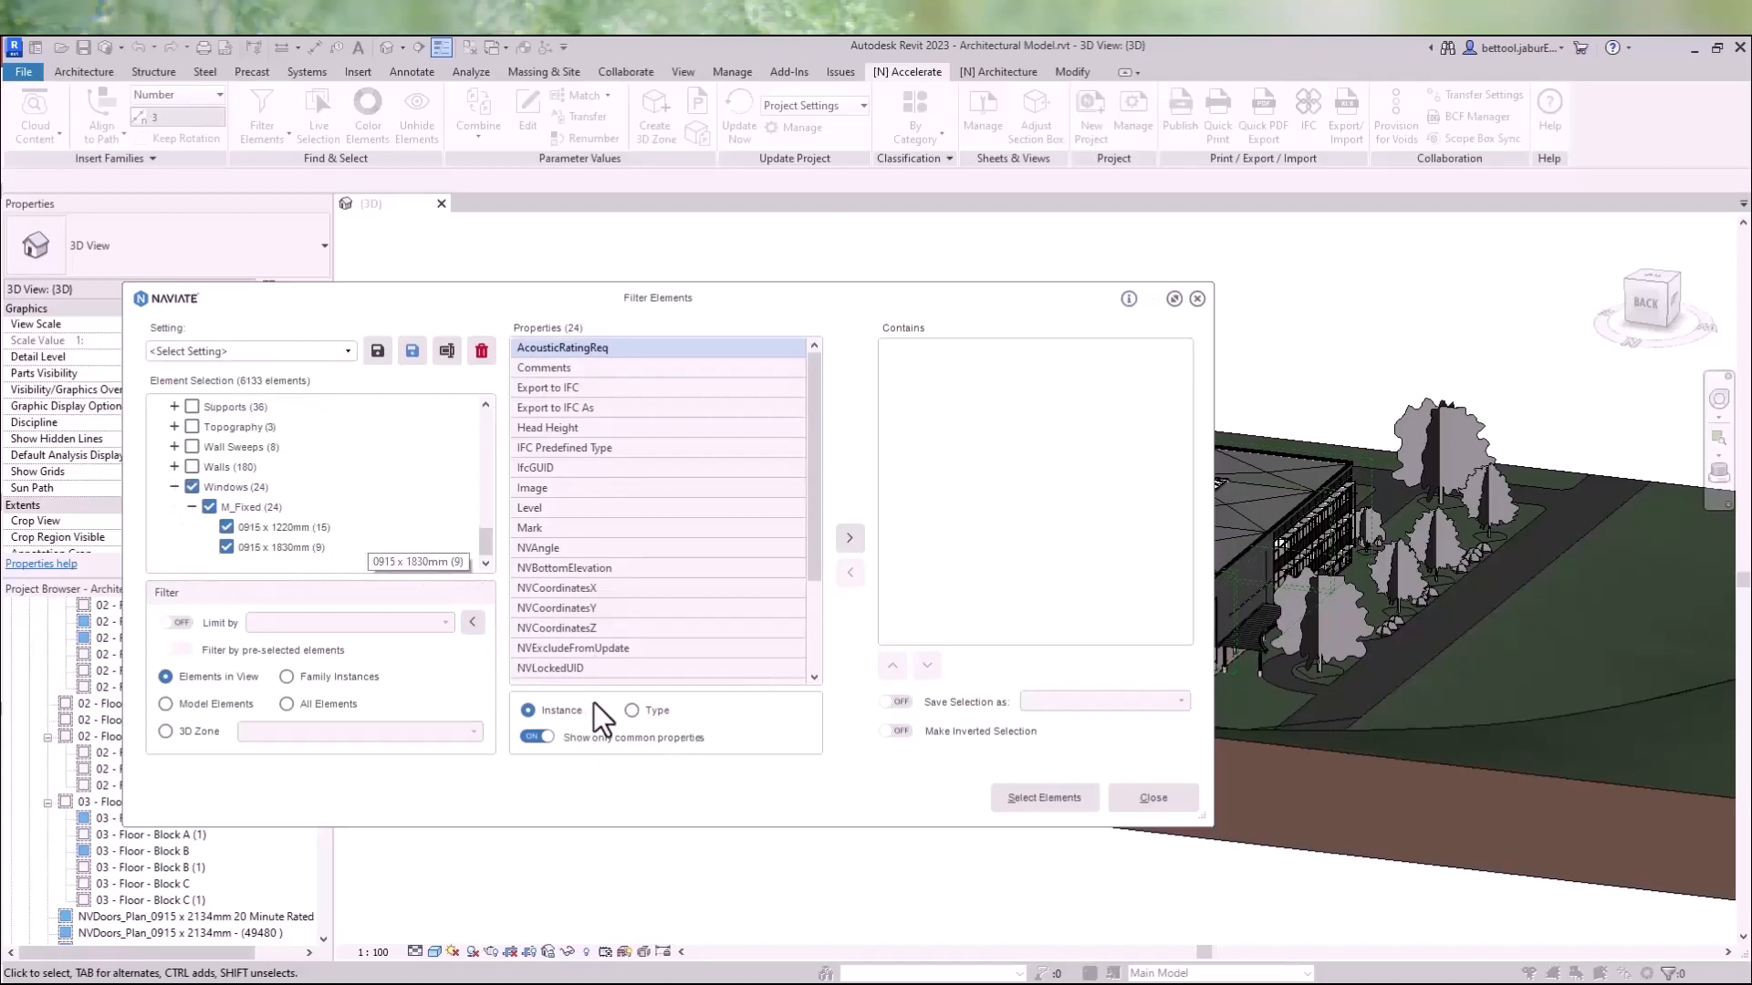
# - Add a filter rule where the Level property equals 03 - Floor
pyautogui.click(589, 511)
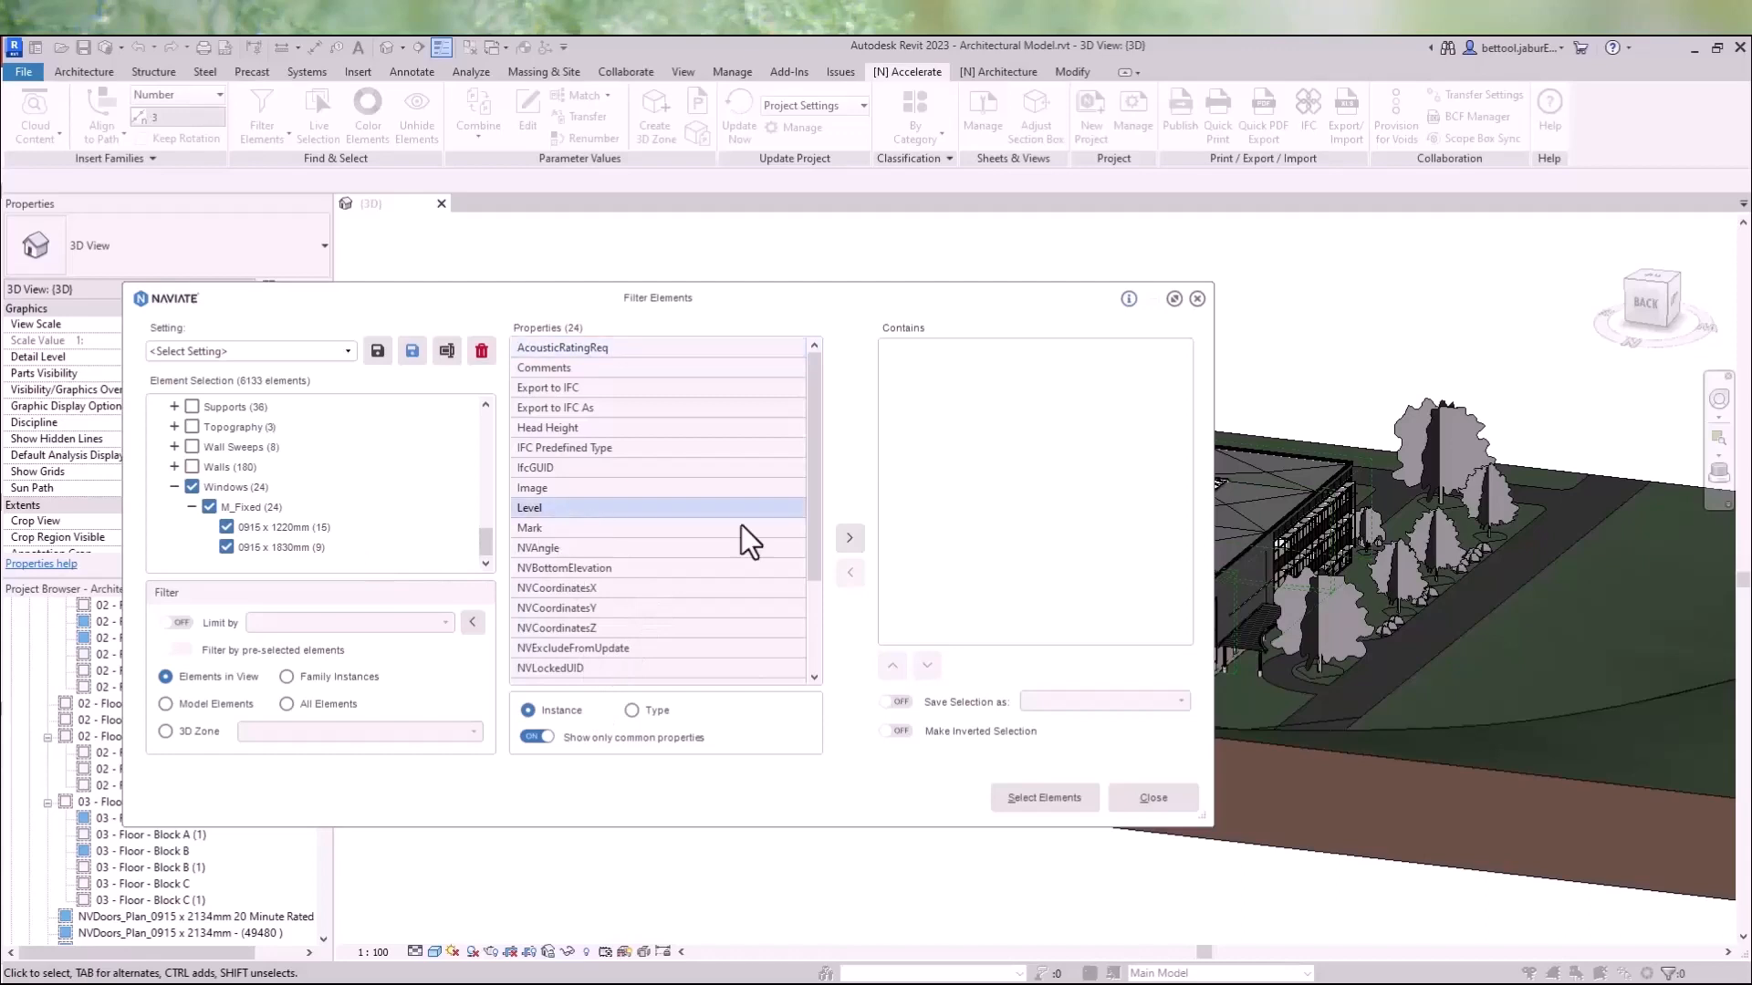
pyautogui.click(850, 538)
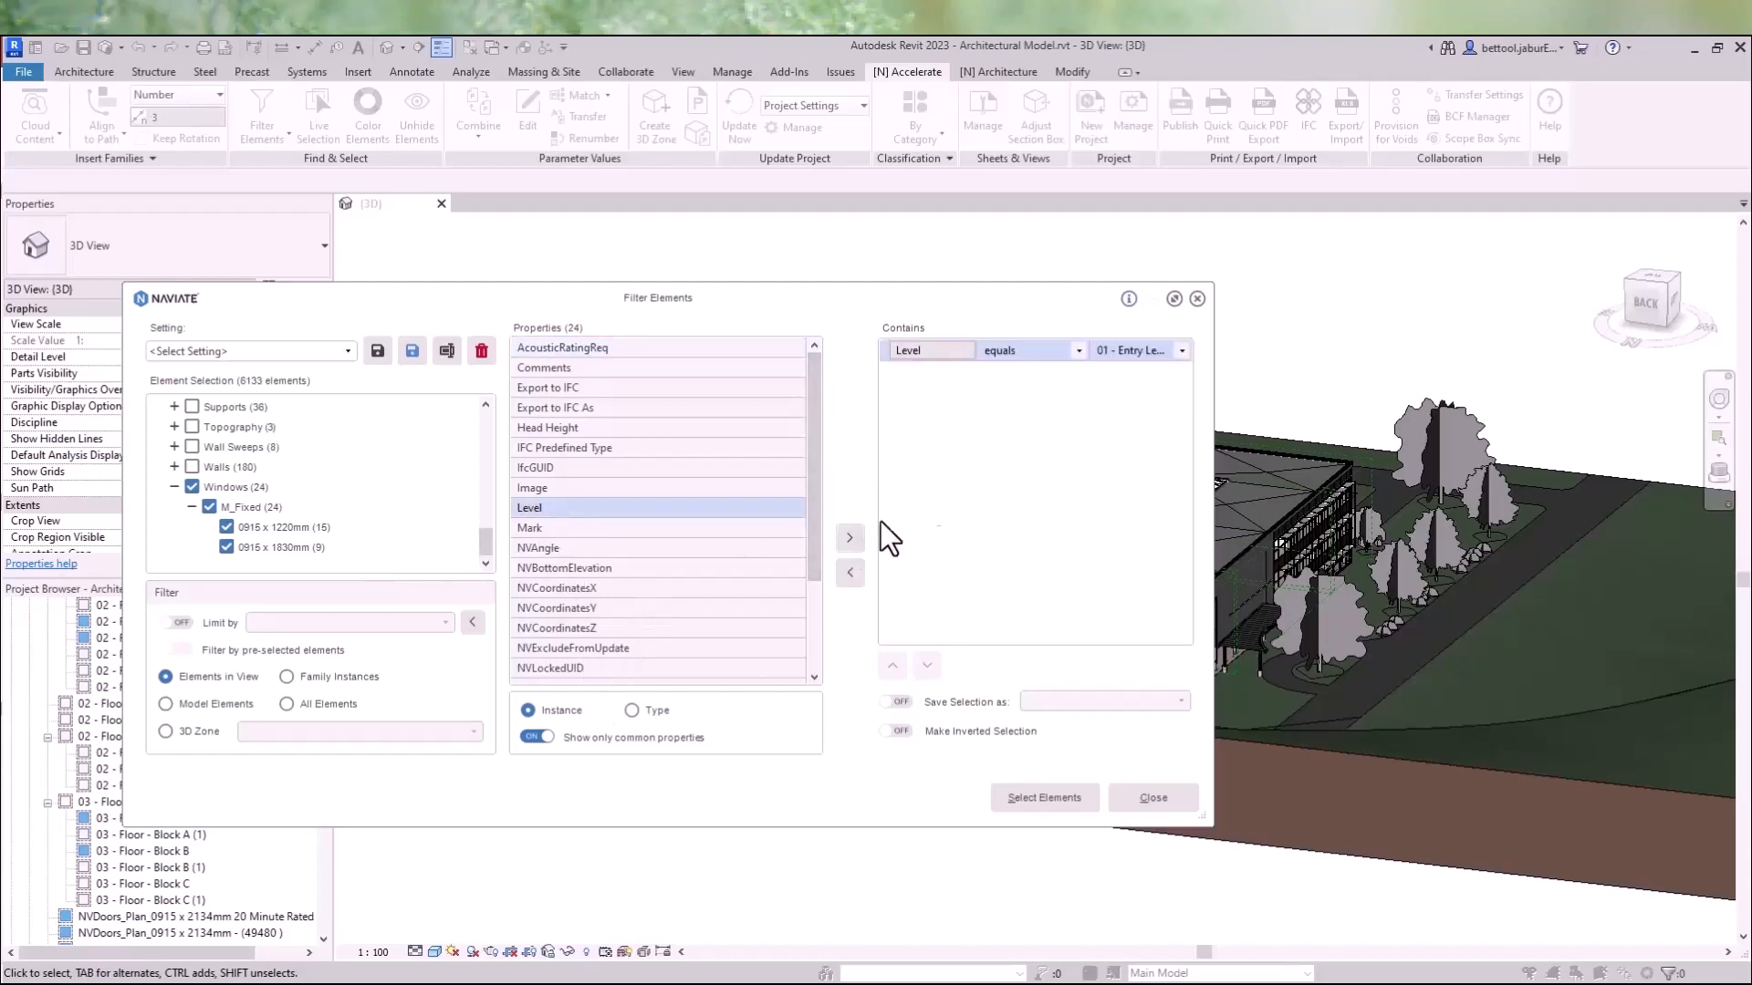
pyautogui.click(1182, 351)
pyautogui.click(1164, 407)
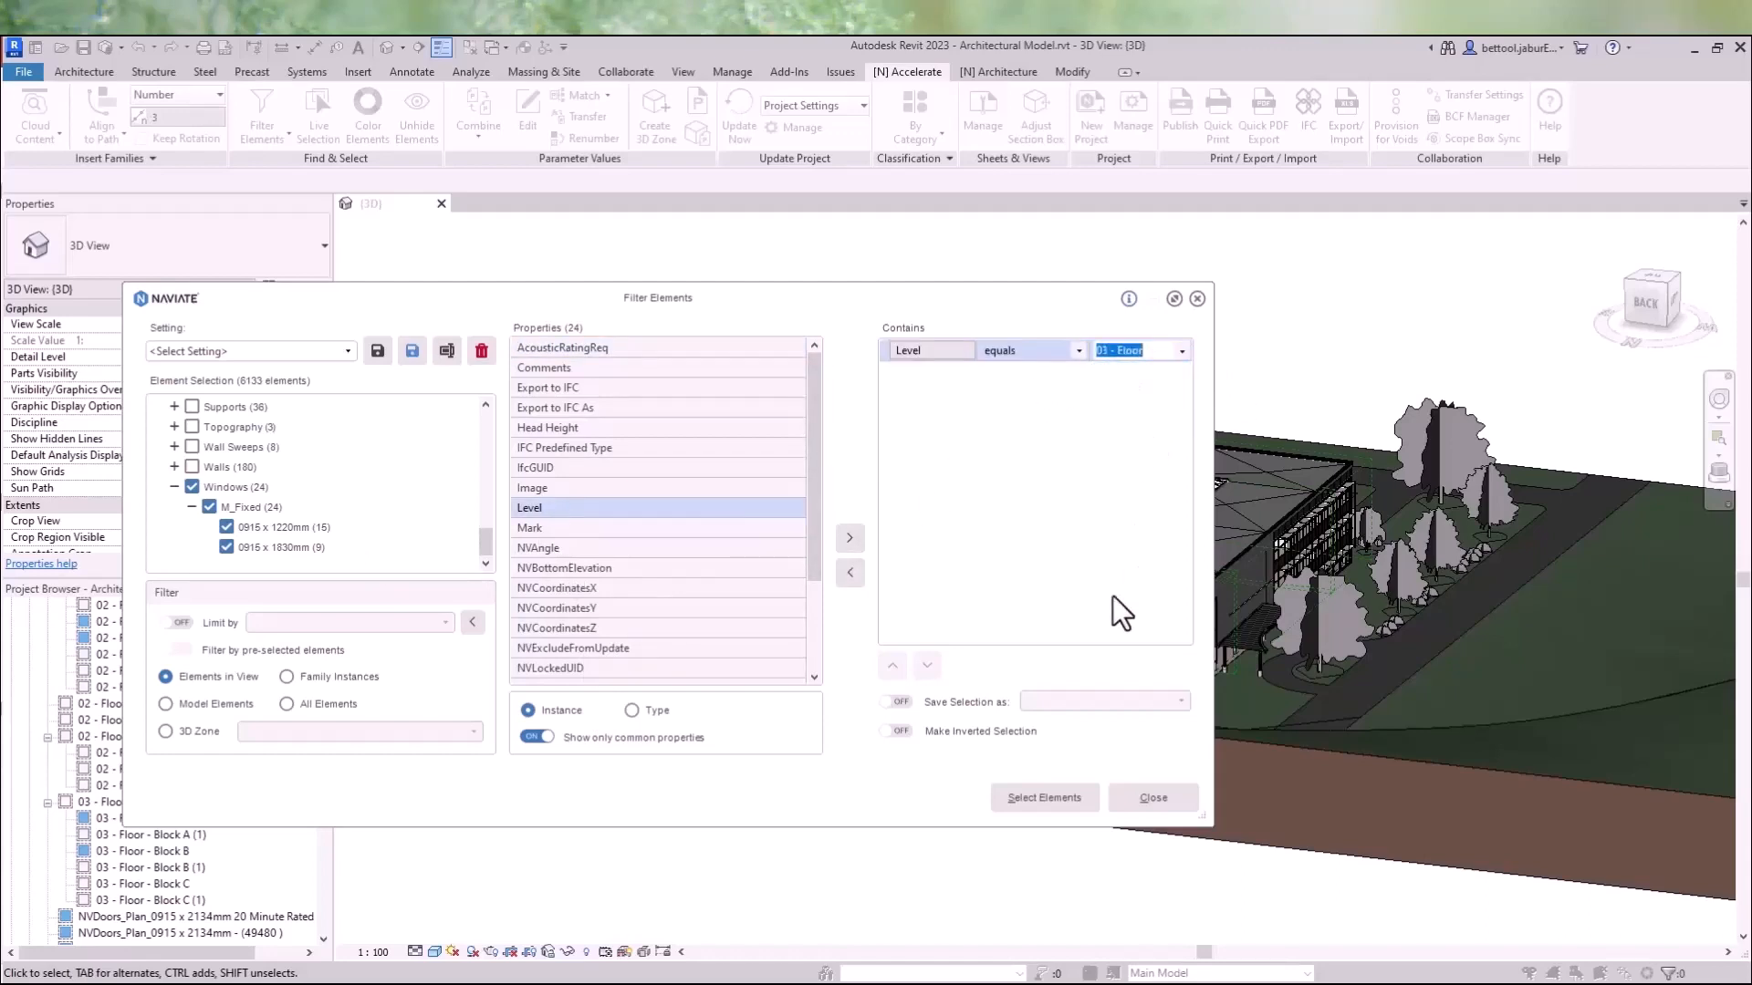
# - Save the filter setting as Windows - Level 3 and select the matching elements
pyautogui.click(416, 350)
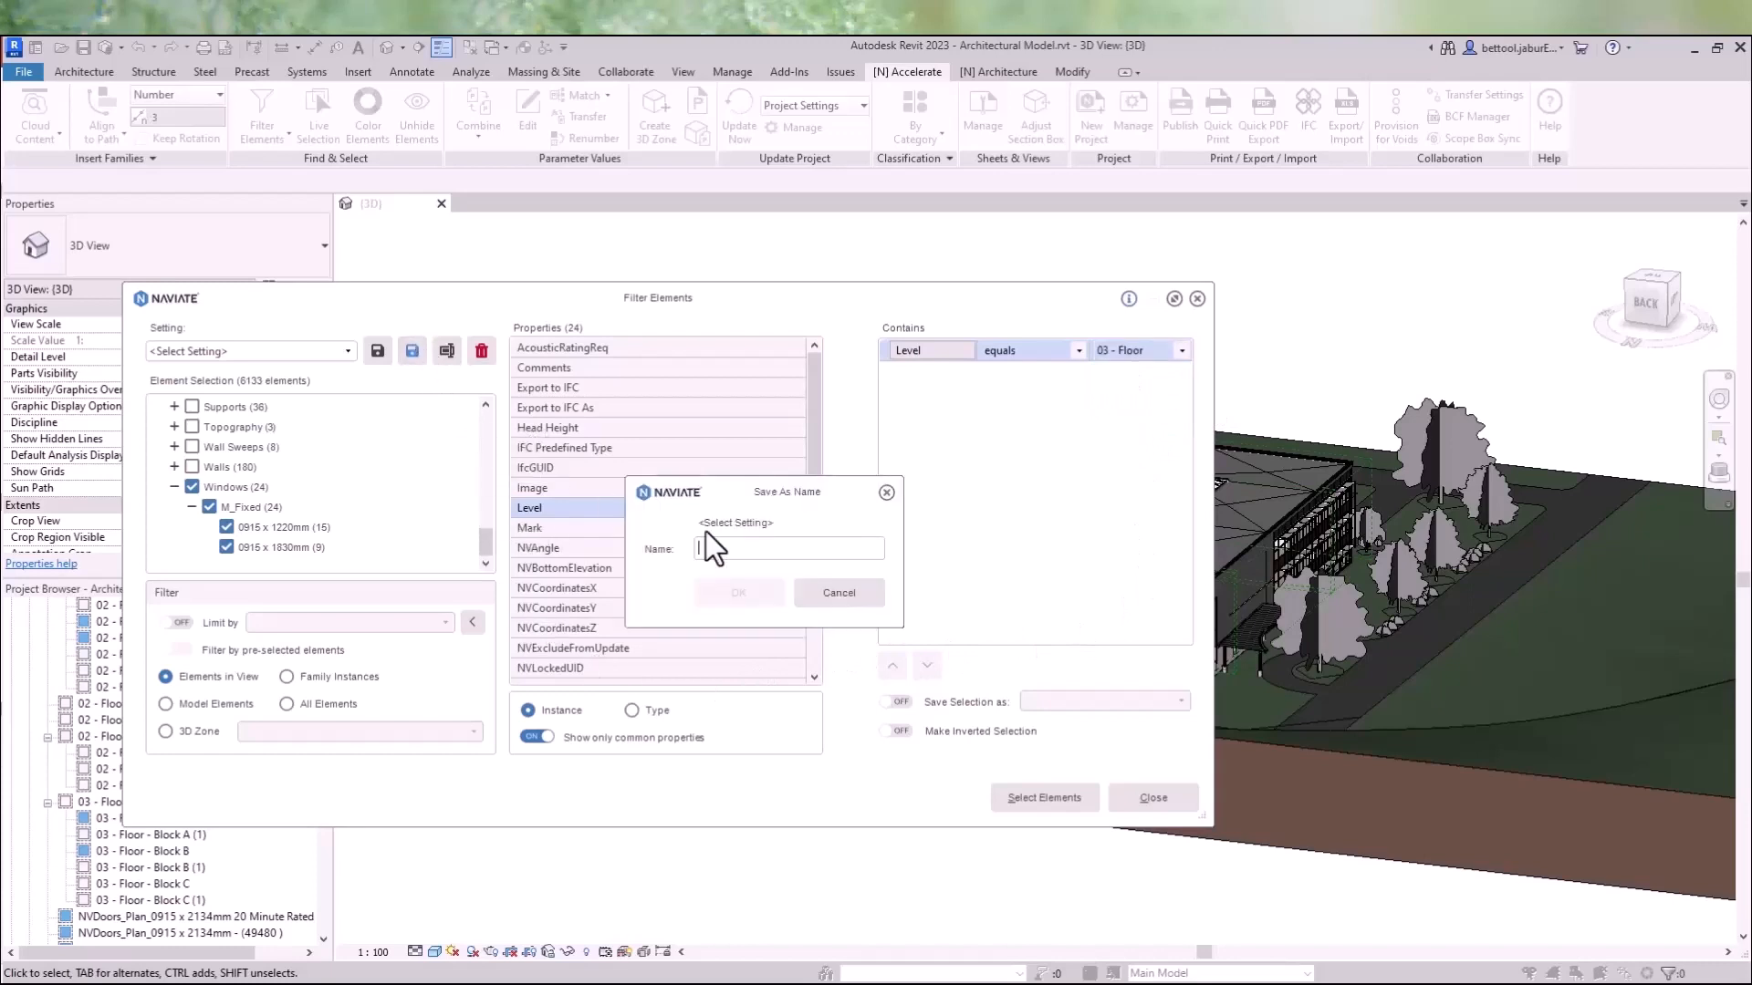
pyautogui.write('Windows - Level 3')
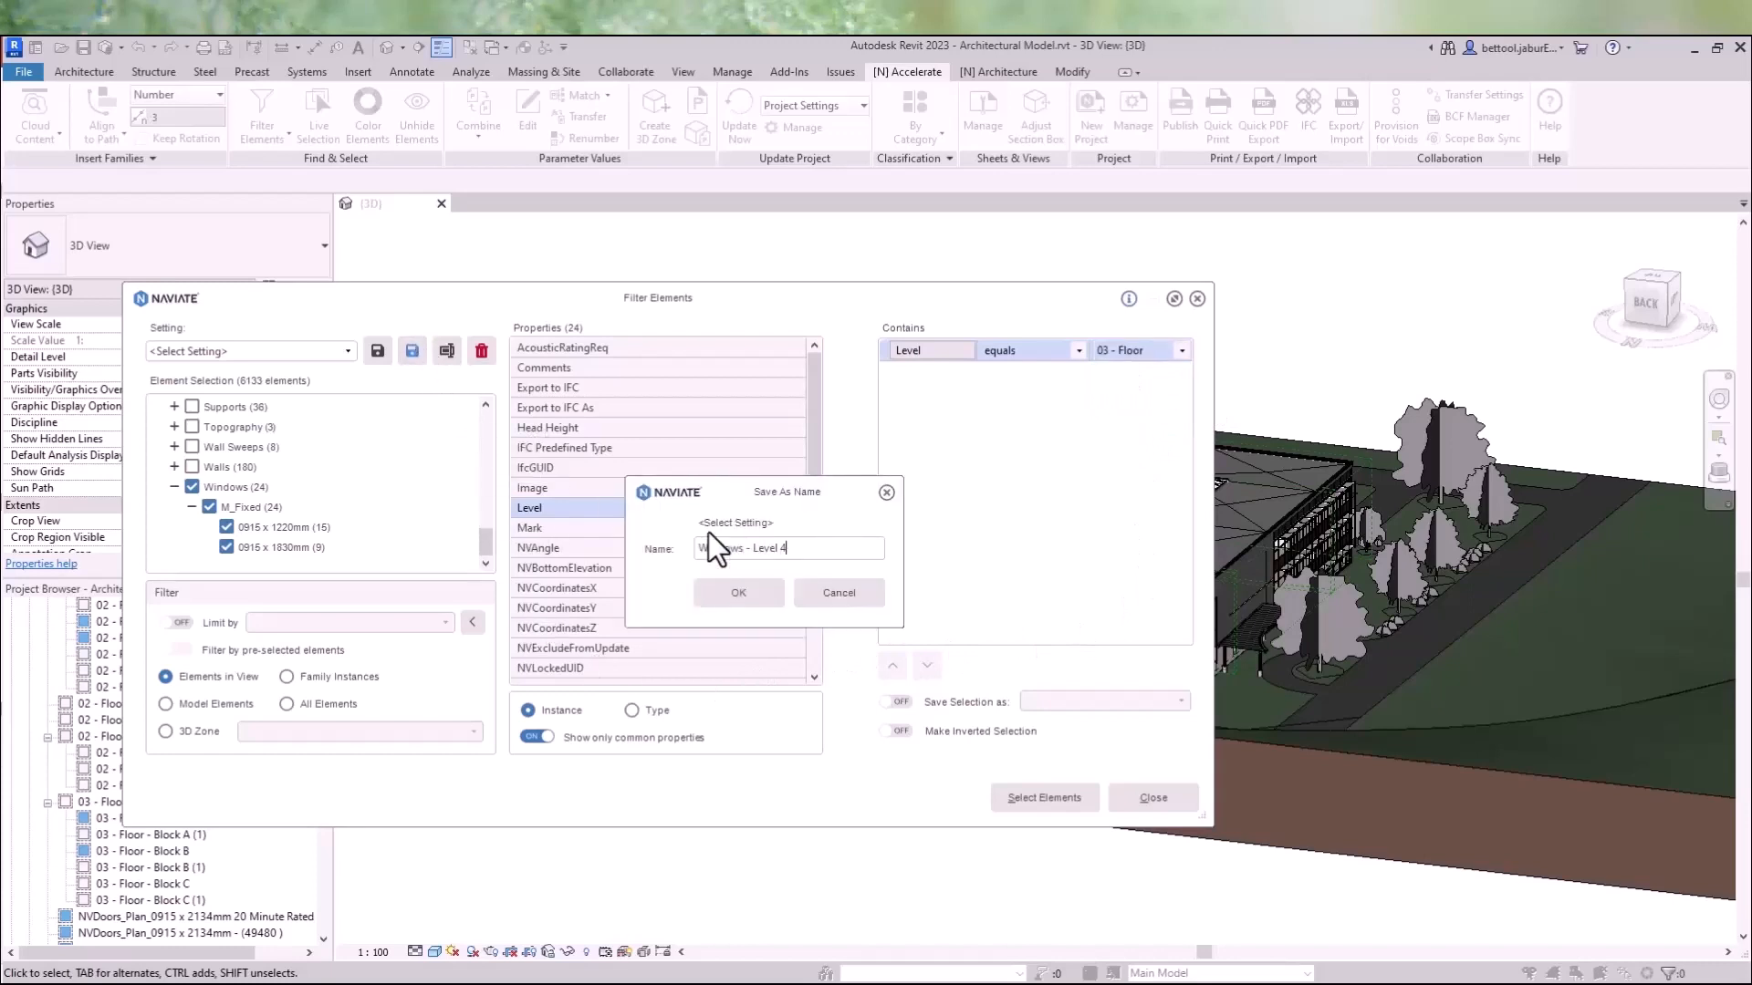
pyautogui.press('Return')
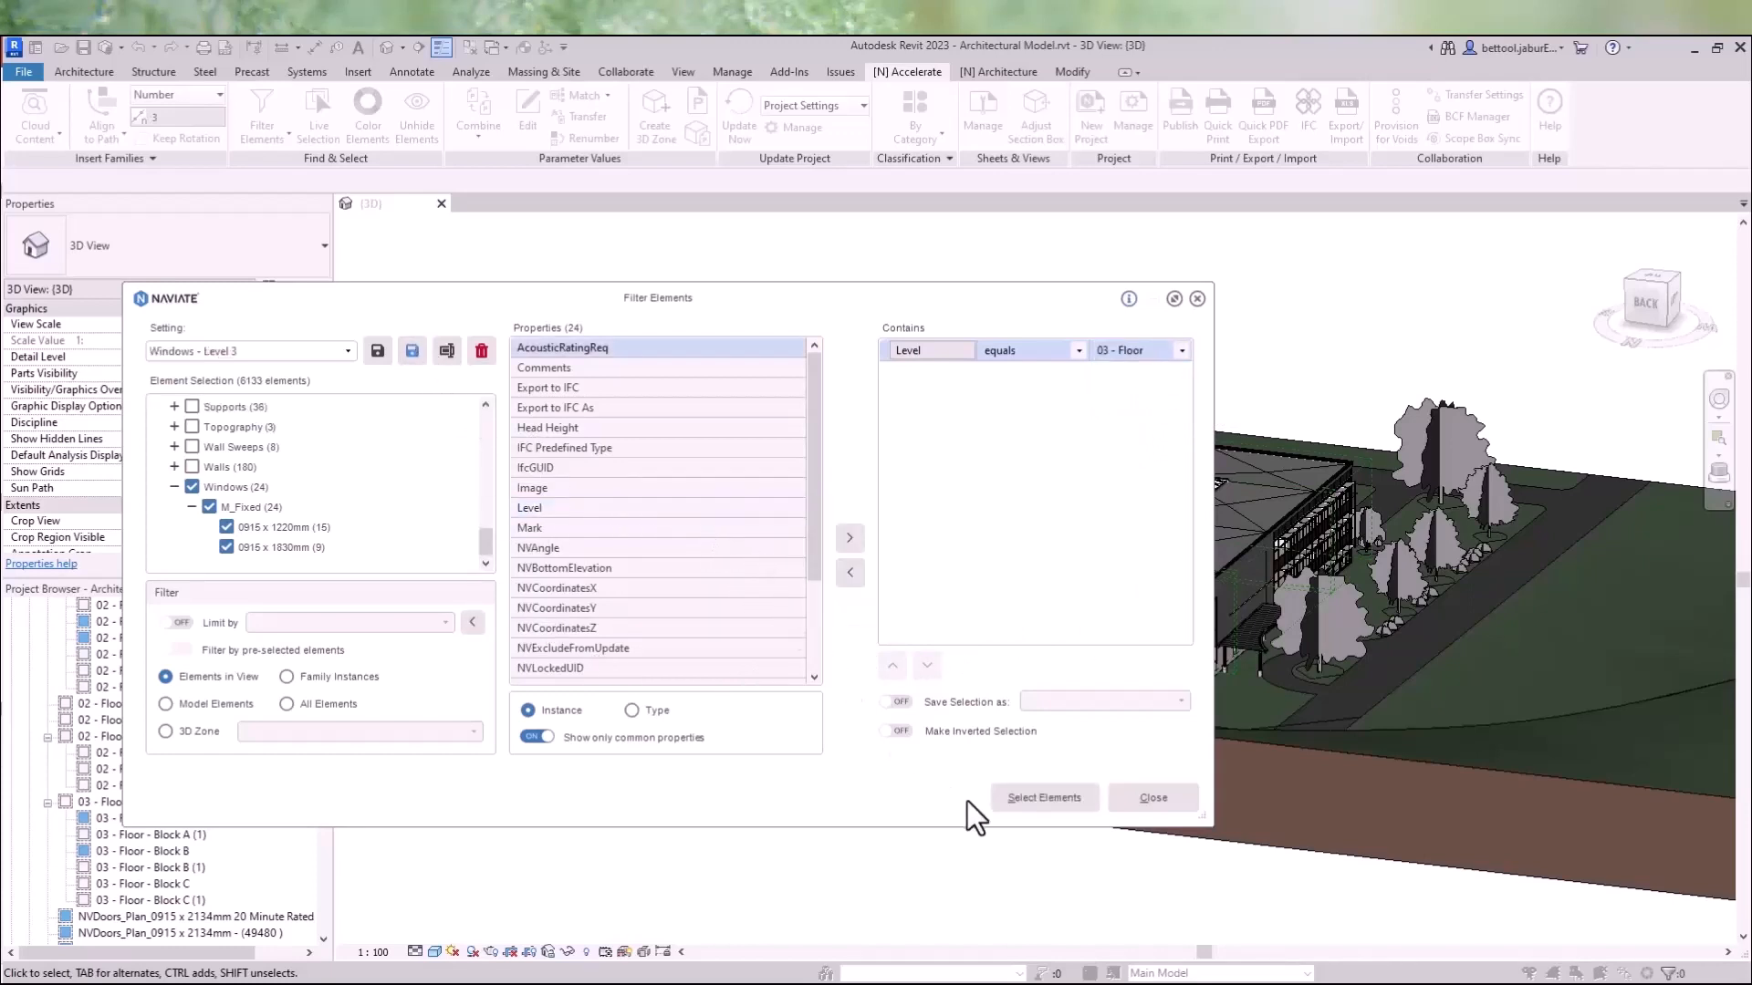
pyautogui.click(1040, 797)
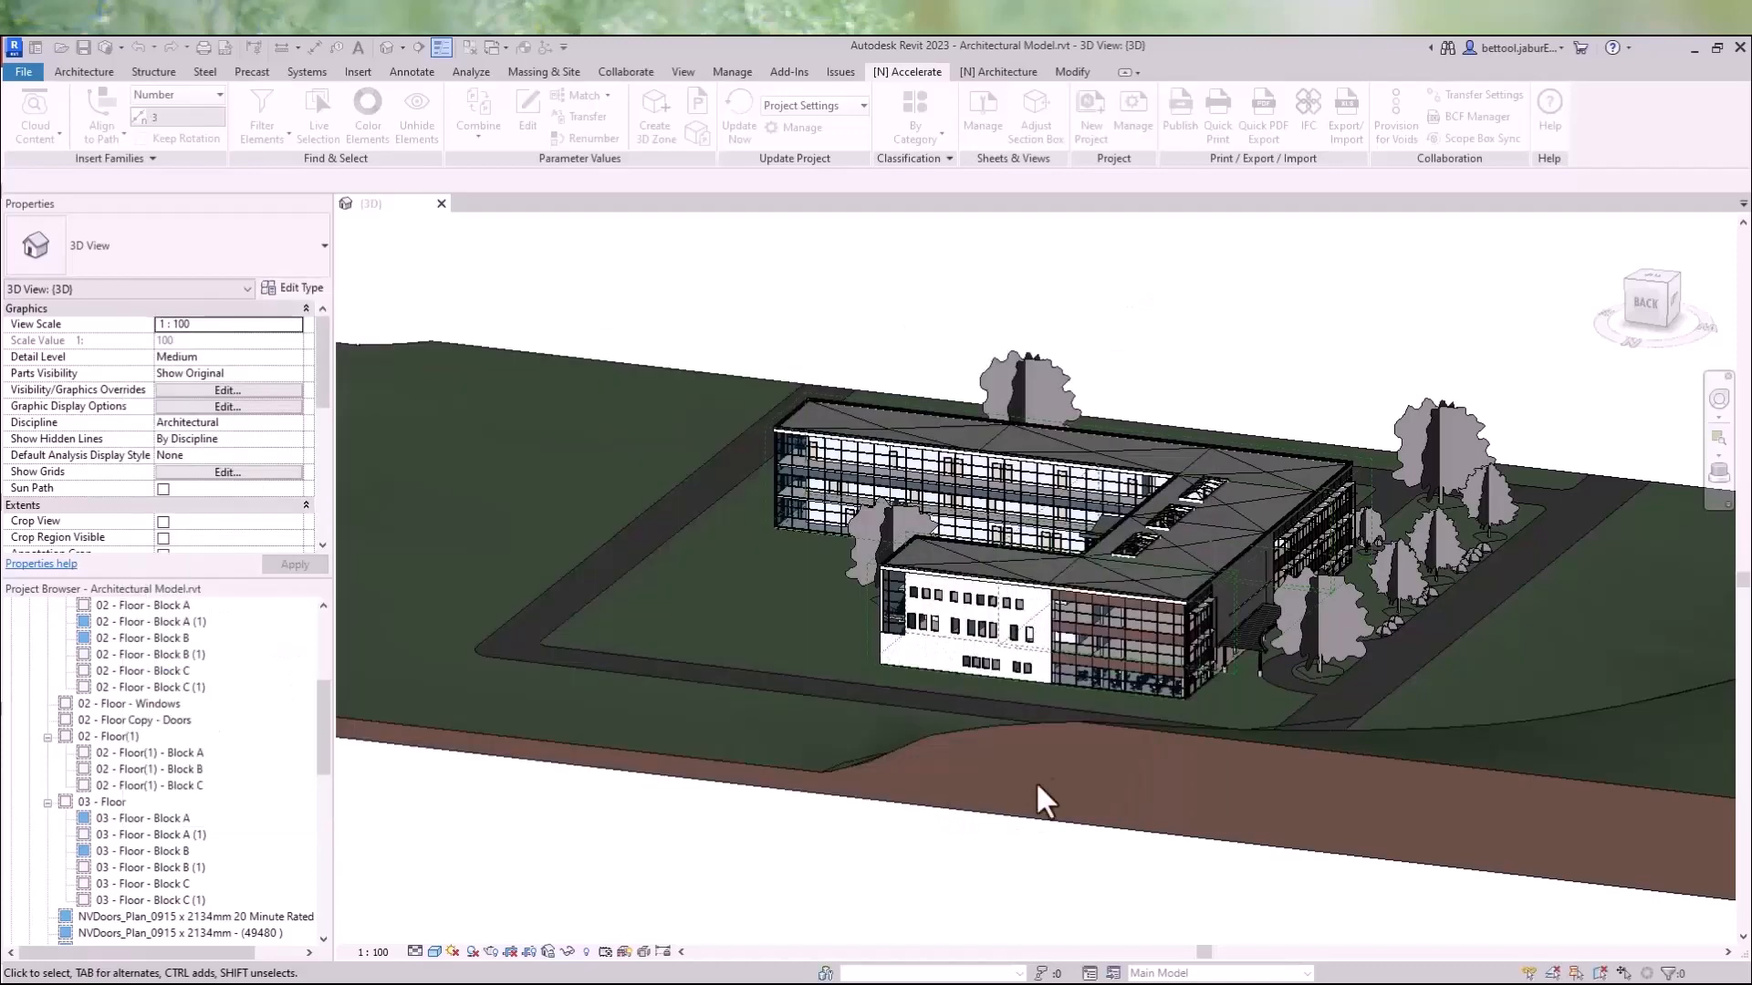
# - Examine the selected windows in the 3D view and clear the selection
pyautogui.scroll(5, 991, 622)
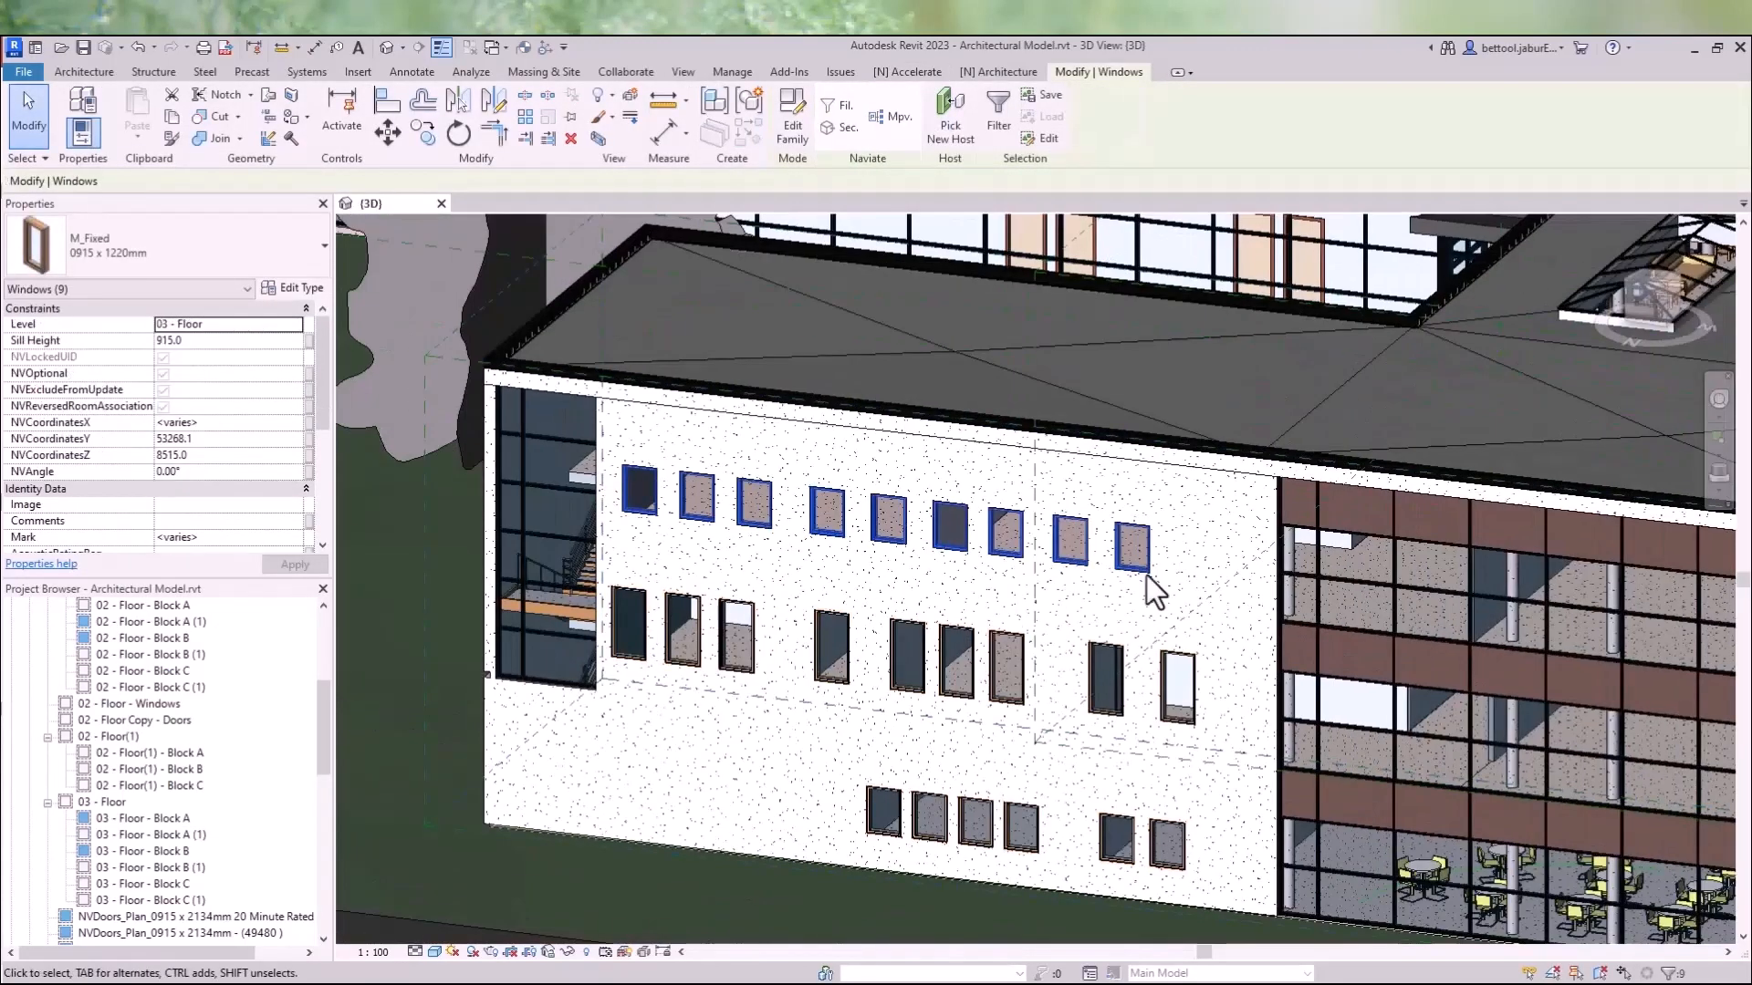
pyautogui.click(1256, 624)
pyautogui.scroll(-3, 1187, 637)
pyautogui.keyDown('shift'); pyautogui.moveTo(1320, 668); pyautogui.dragTo(1351, 684, button='middle'); pyautogui.keyUp('shift')
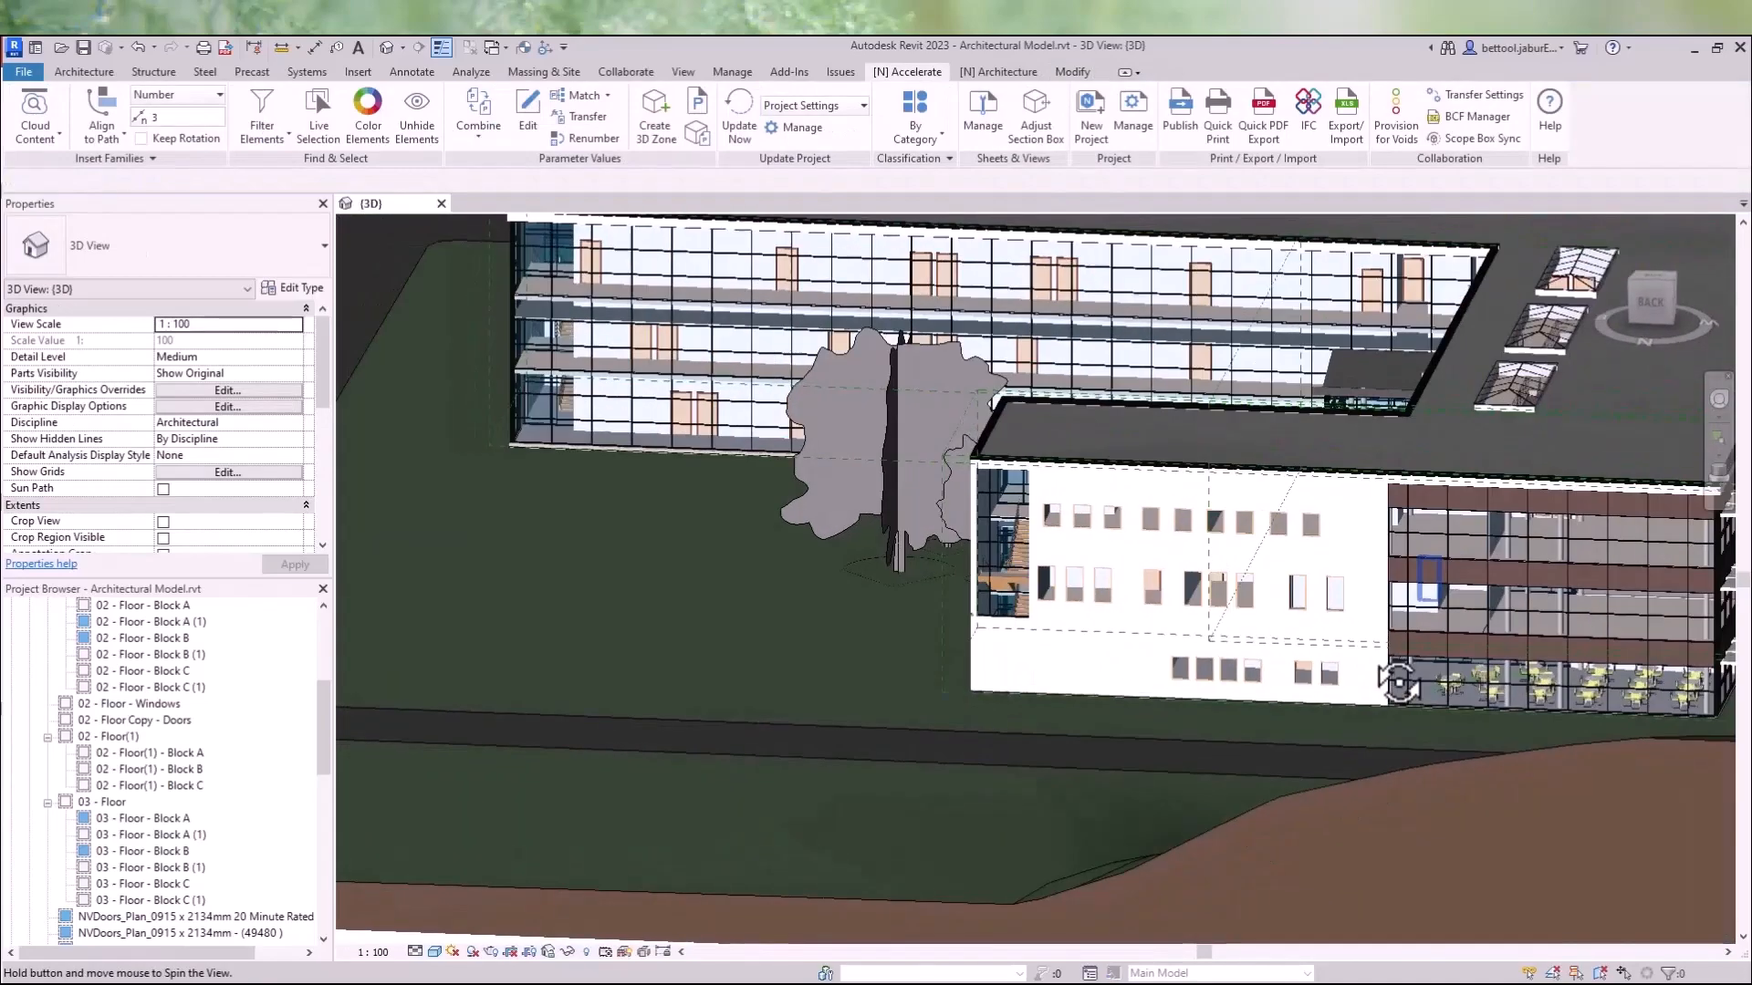
# - Open Quick Filter Elements and select the elements of the Windows - Level 3 filter
pyautogui.click(271, 121)
pyautogui.click(292, 193)
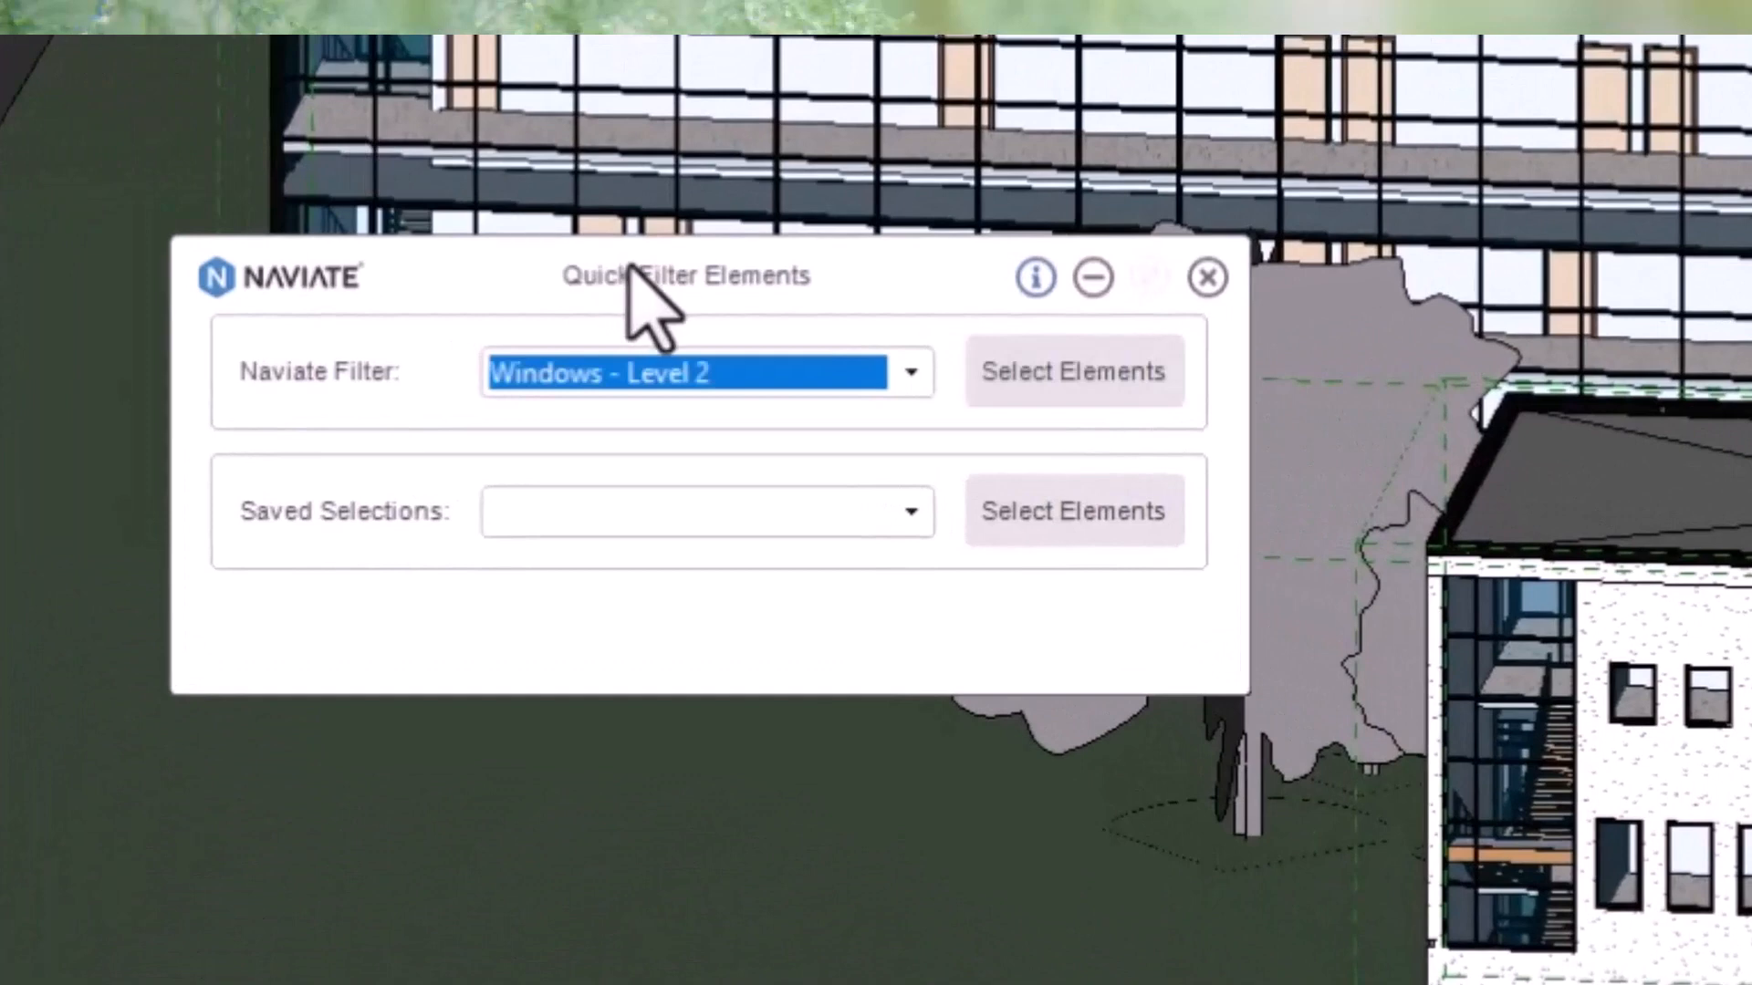
pyautogui.click(840, 377)
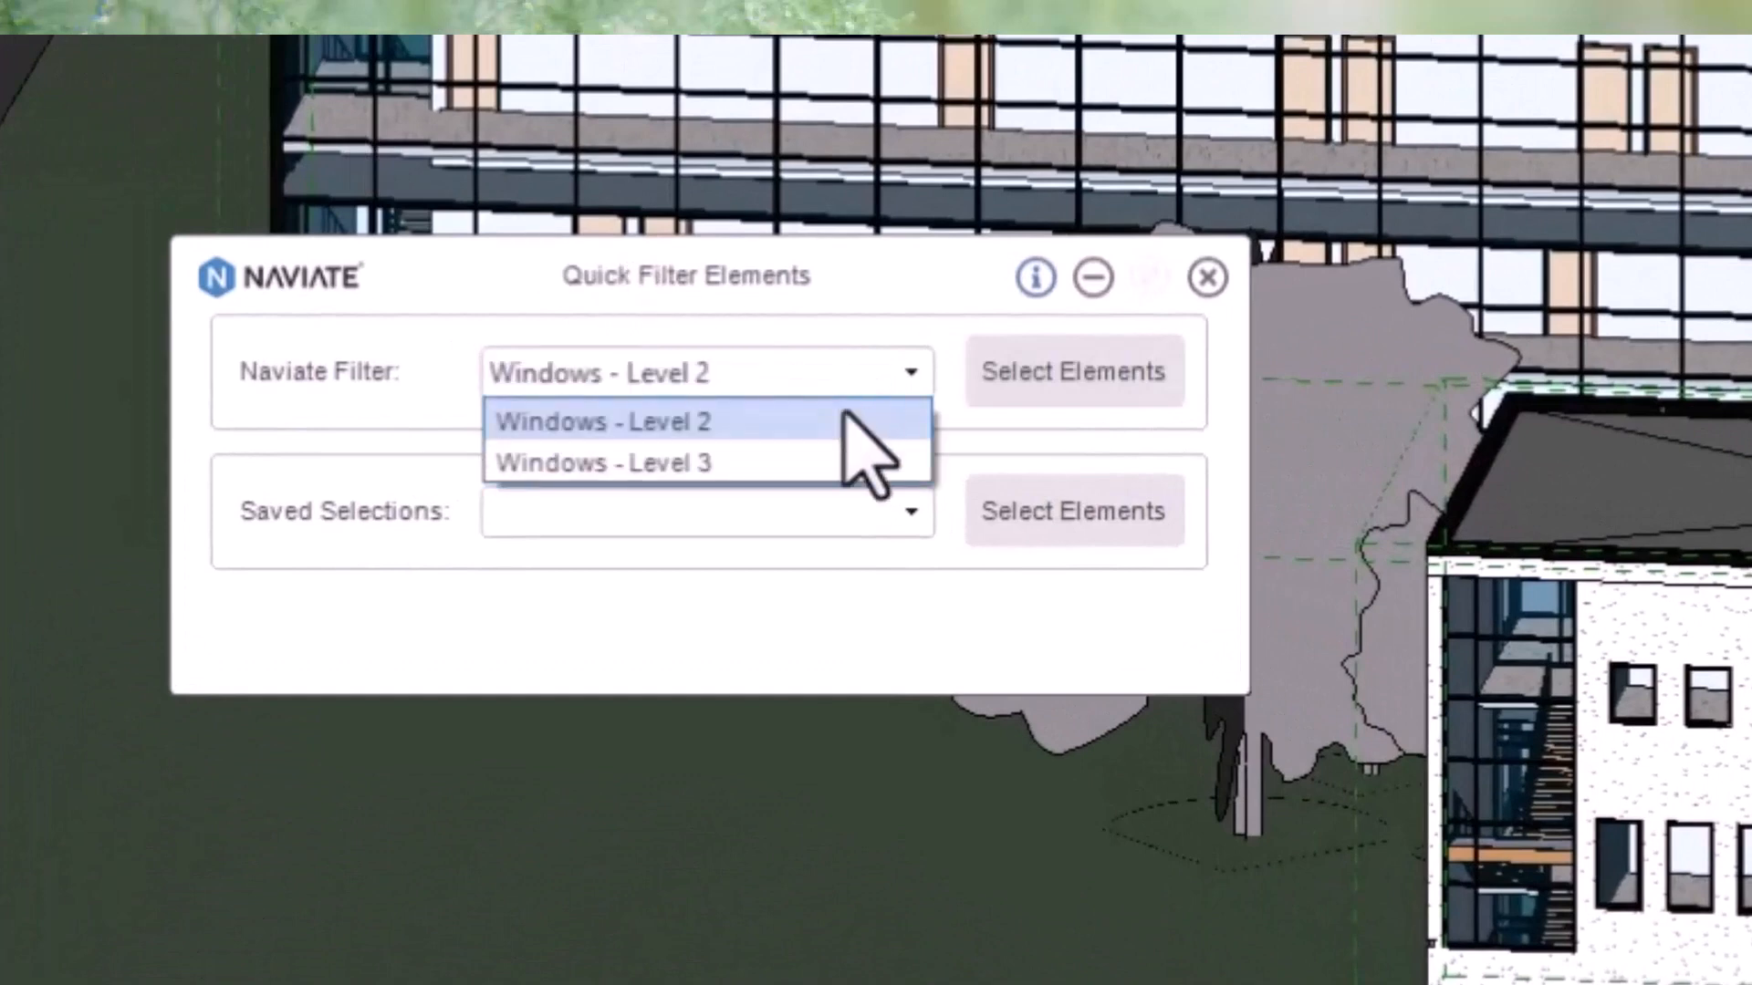
pyautogui.click(829, 468)
pyautogui.click(1020, 391)
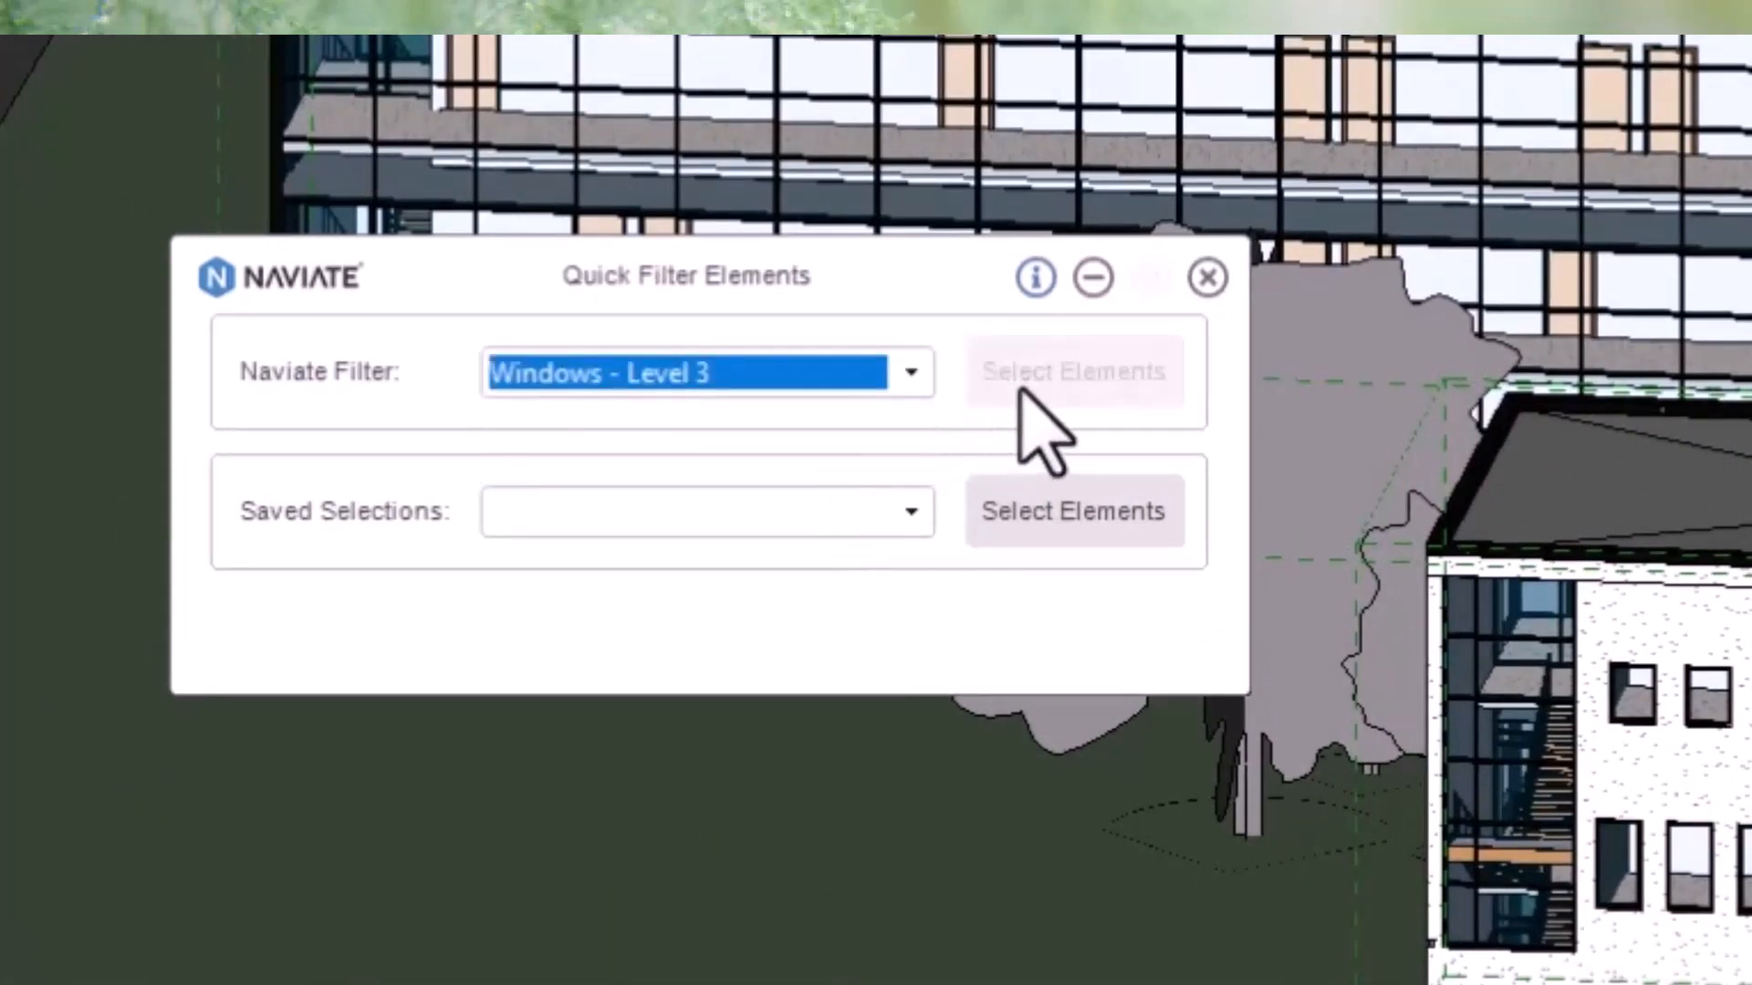
# - Select the elements of the Windows - Level 2 filter instead
pyautogui.click(911, 374)
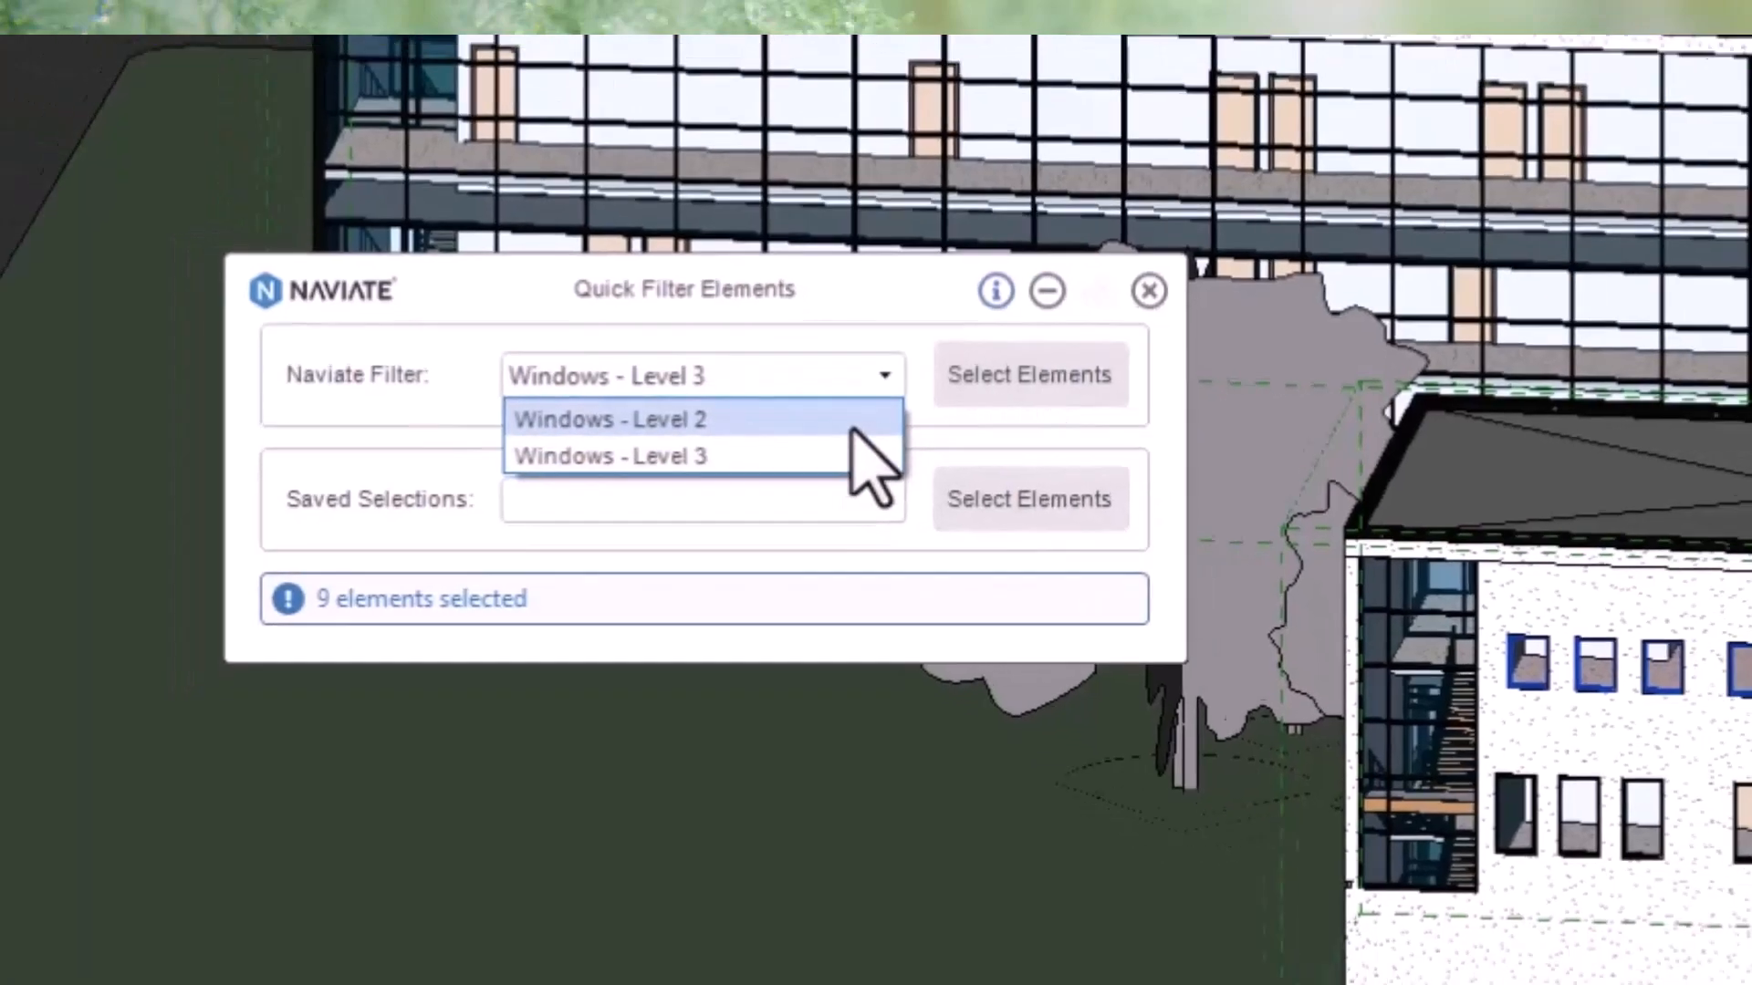
pyautogui.click(852, 429)
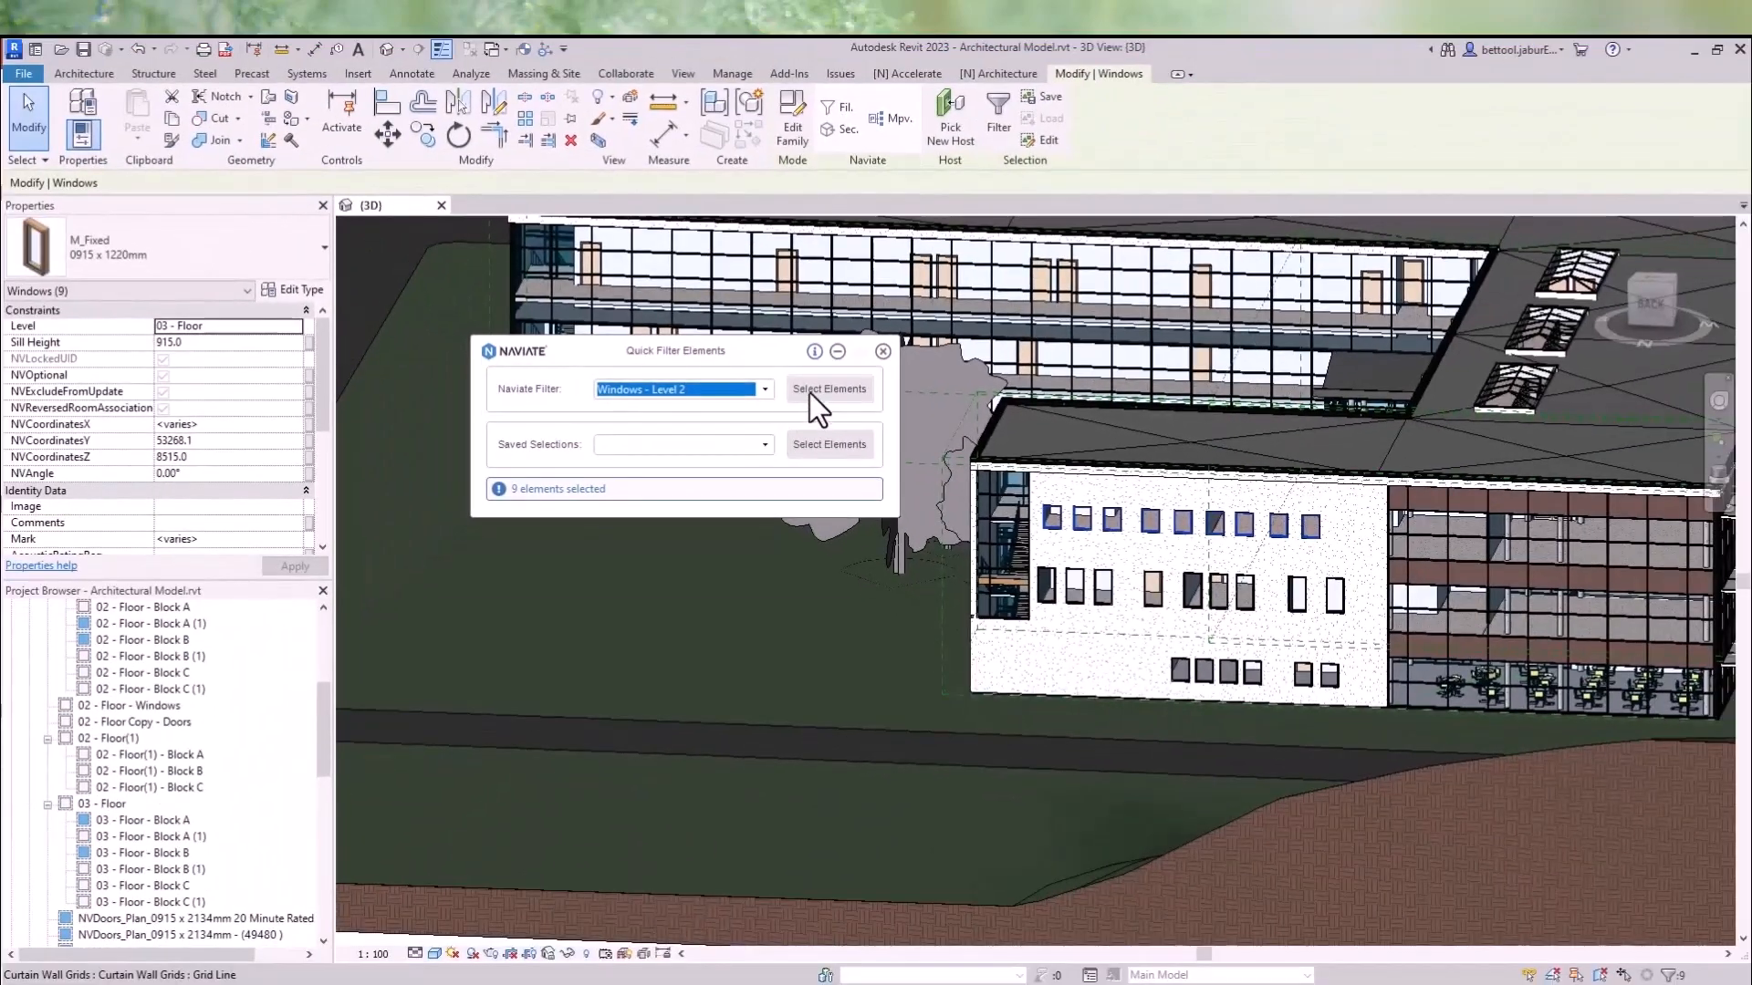
pyautogui.click(994, 374)
pyautogui.scroll(5, 1169, 623)
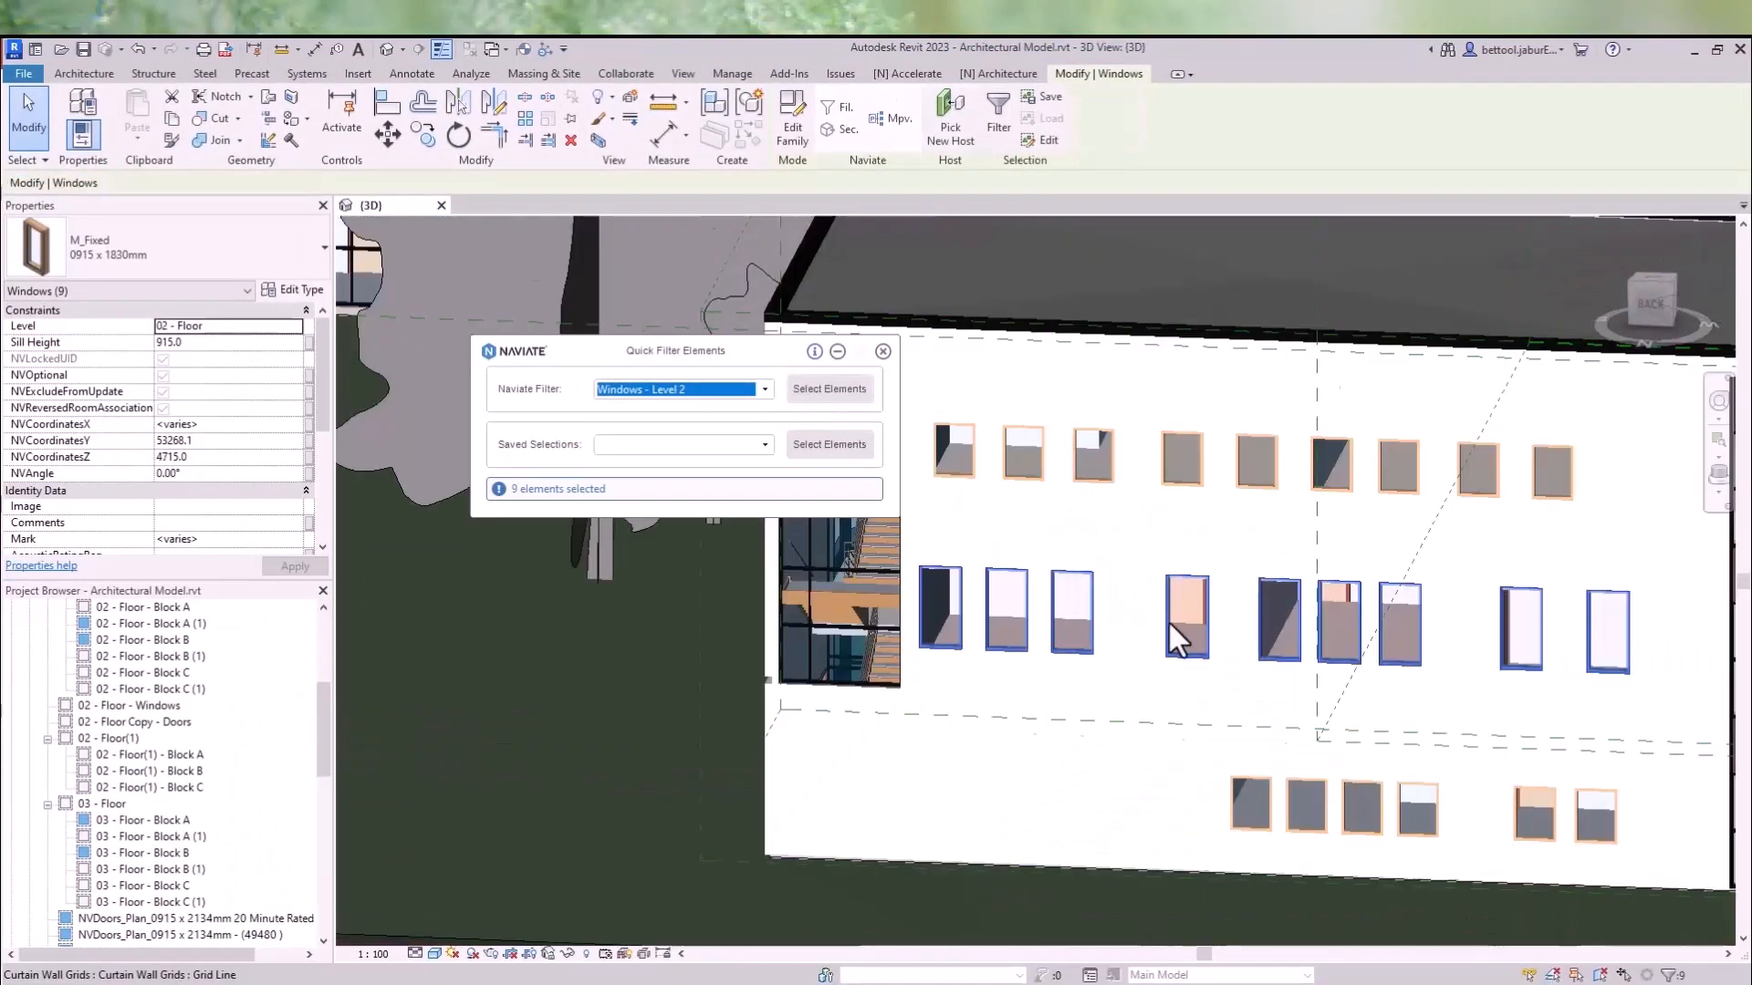
pyautogui.moveTo(1219, 617); pyautogui.dragTo(1047, 617, button='middle')
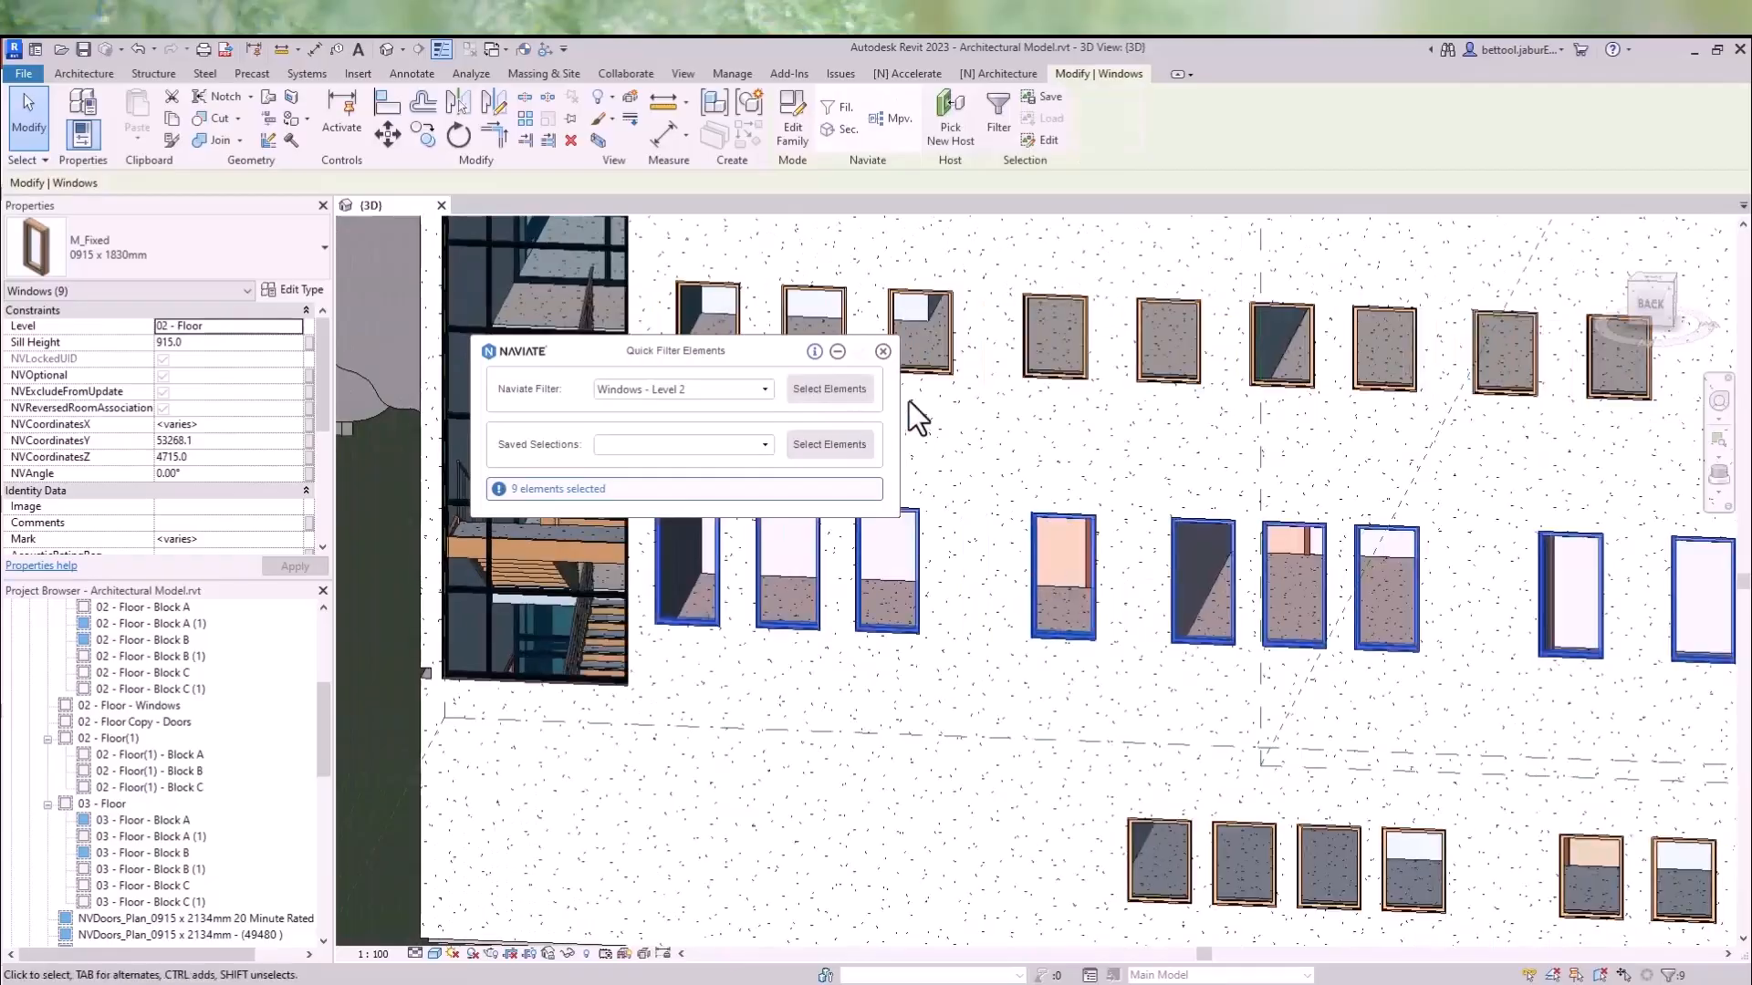